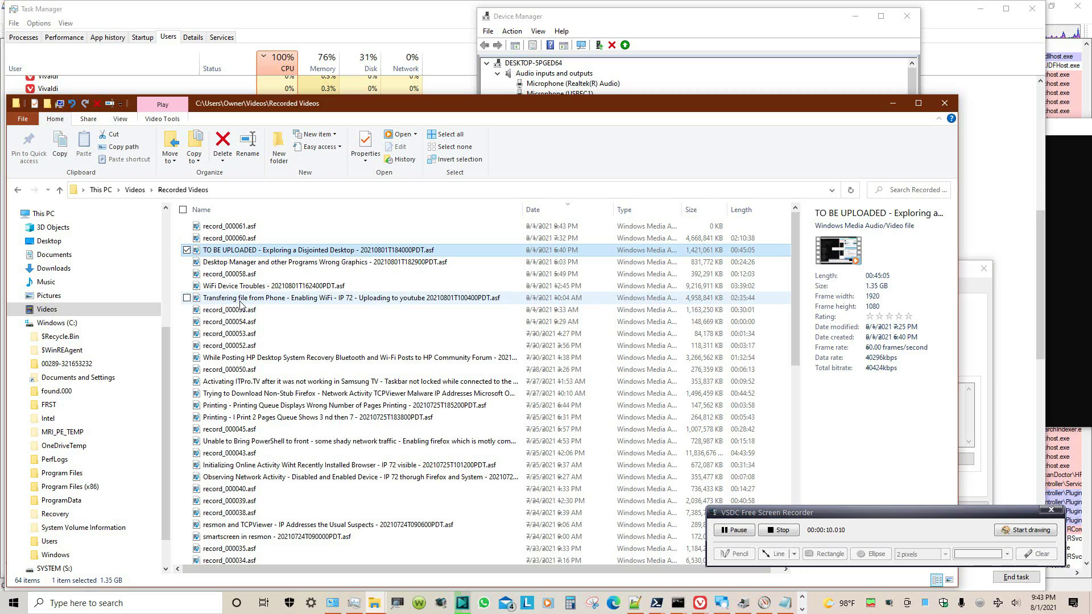
- Play the record_000060.asf recording and move the VSDC recorder panel clear of the video's playback area
{"action": "left_click", "coordinate": [245, 240]}
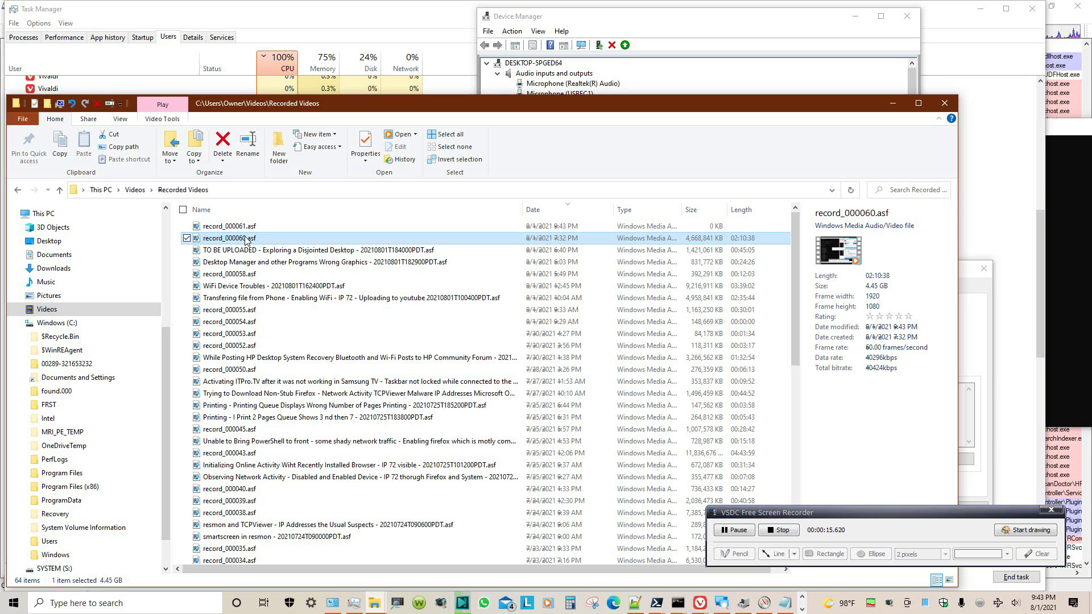
{"action": "double_click", "coordinate": [246, 240]}
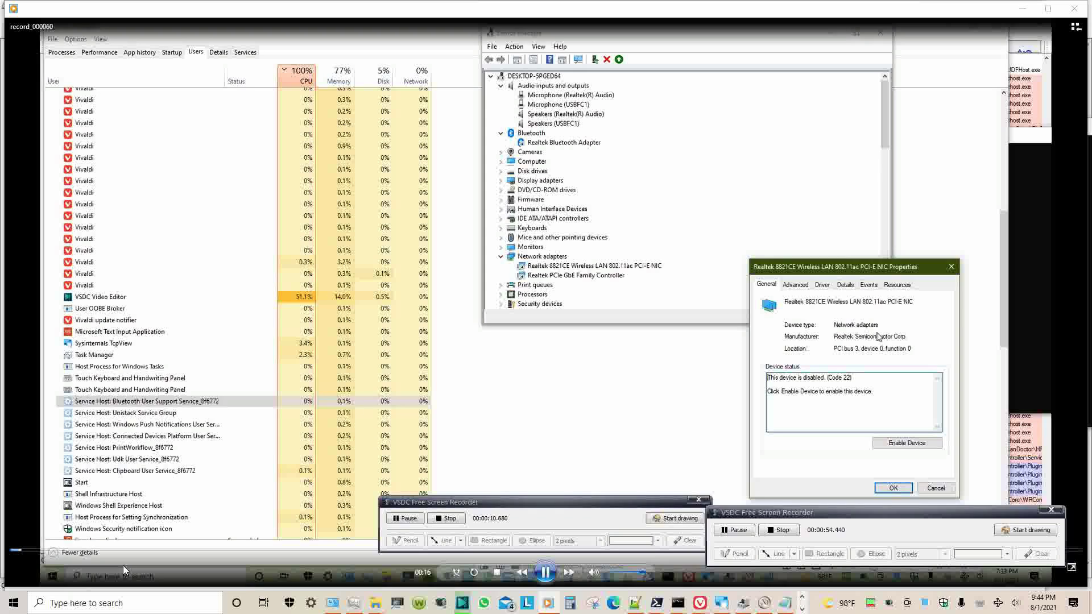
{"action": "left_click_drag", "start_coordinate": [815, 516], "coordinate": [1089, 434]}
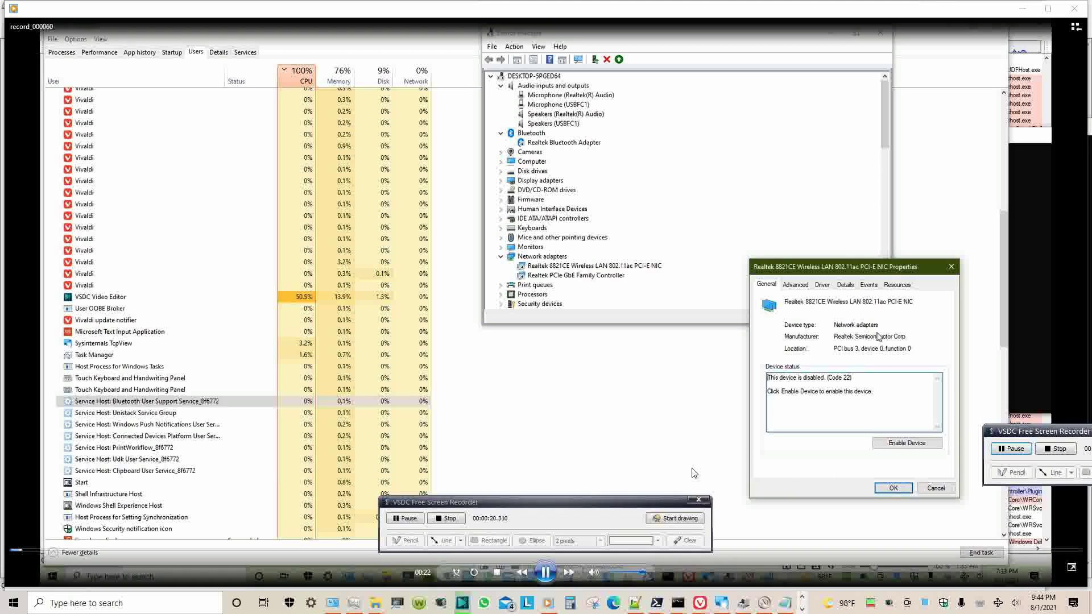
- Skim the record_000060 recording by jumping ahead at intervals from beginning to end, and close the player
{"action": "left_click", "coordinate": [102, 551]}
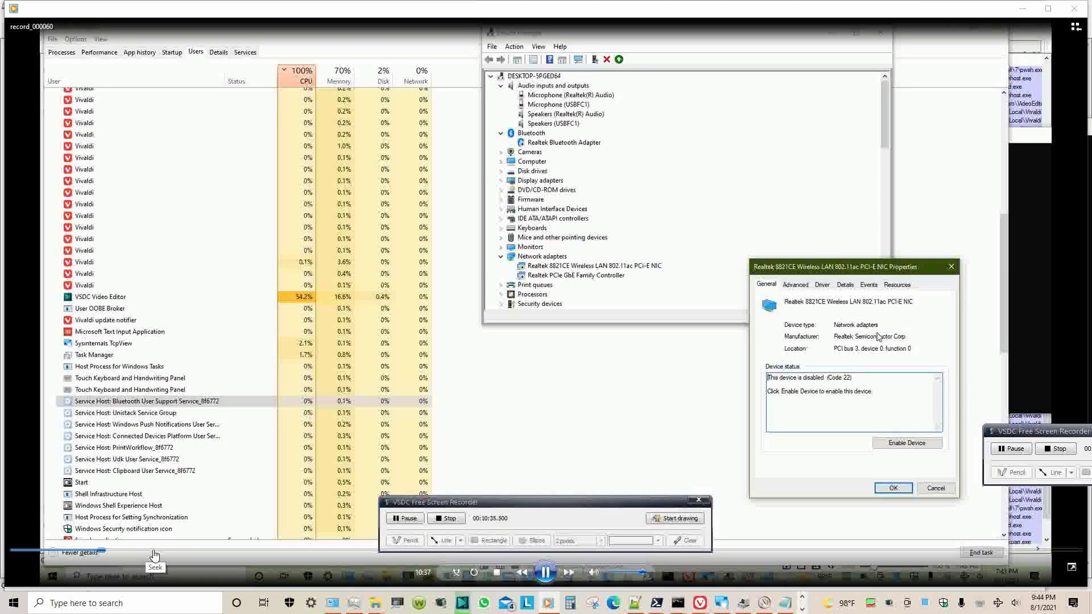
{"action": "left_click", "coordinate": [183, 550]}
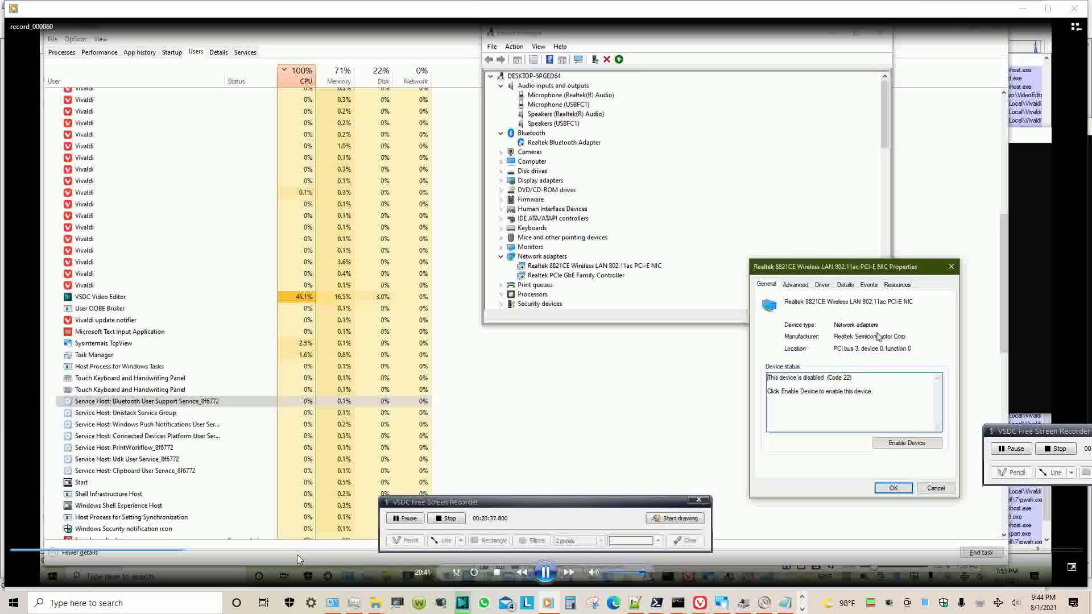
{"action": "left_click", "coordinate": [235, 550]}
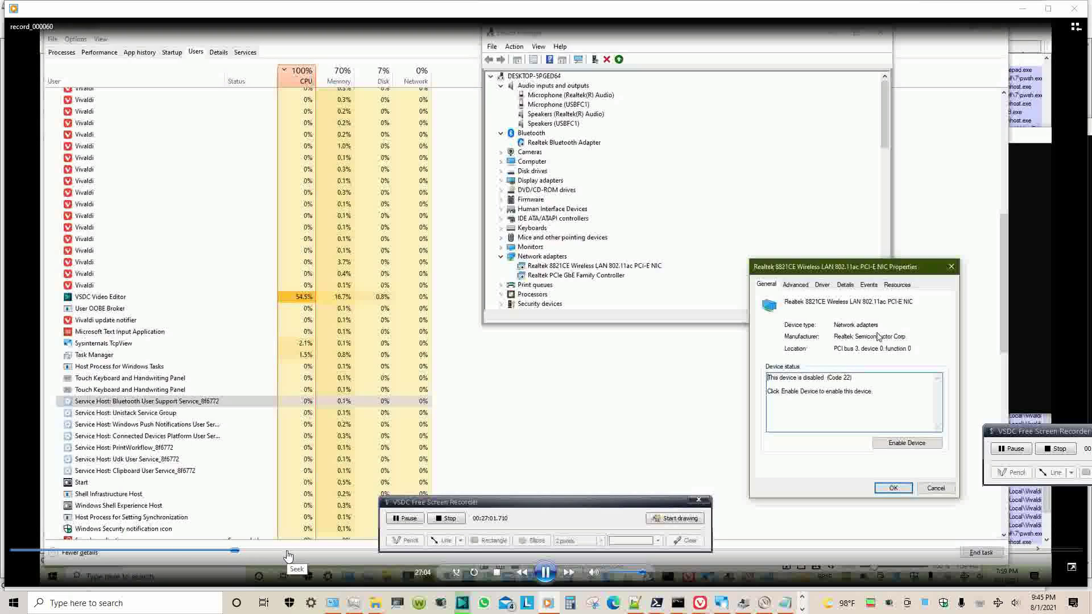
{"action": "left_click", "coordinate": [312, 551]}
{"action": "left_click", "coordinate": [396, 551]}
{"action": "left_click", "coordinate": [476, 554]}
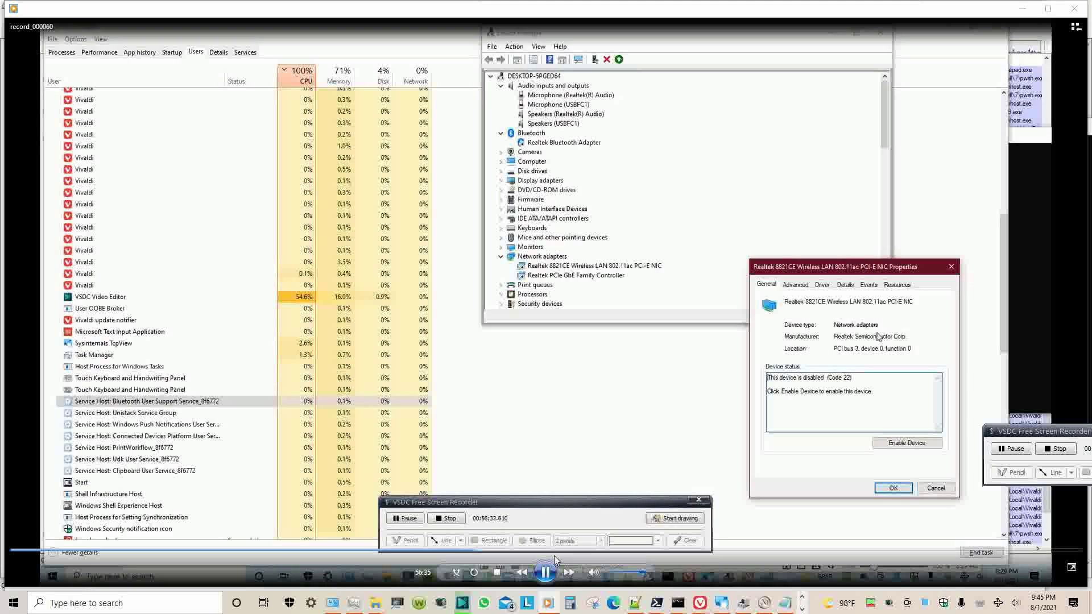
{"action": "left_click", "coordinate": [547, 551]}
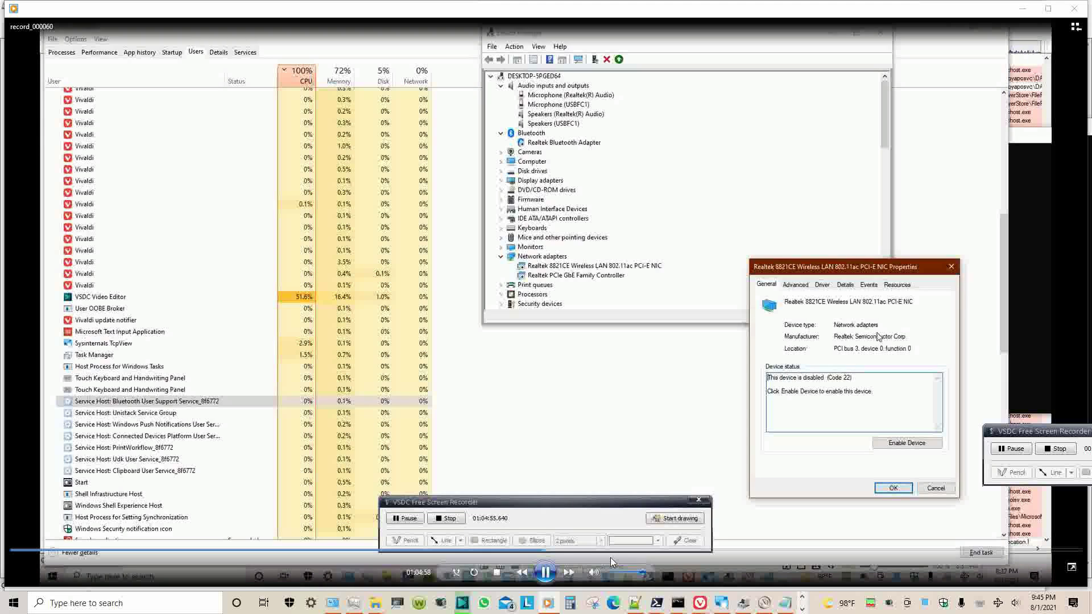
{"action": "left_click", "coordinate": [609, 557]}
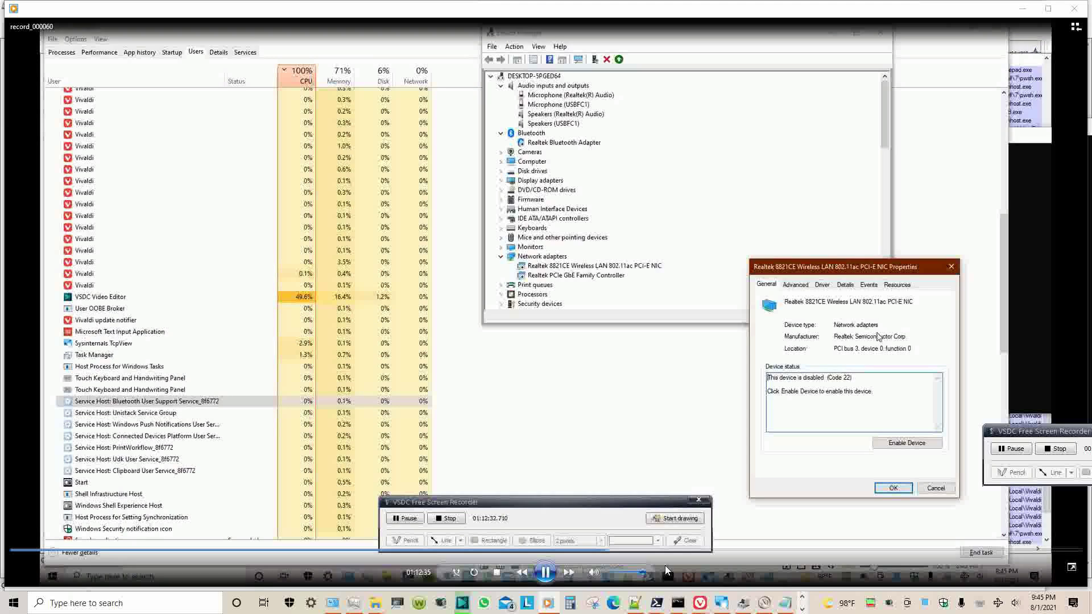
{"action": "left_click", "coordinate": [600, 552]}
{"action": "left_click", "coordinate": [592, 551]}
{"action": "left_click", "coordinate": [644, 550]}
{"action": "left_click", "coordinate": [686, 551]}
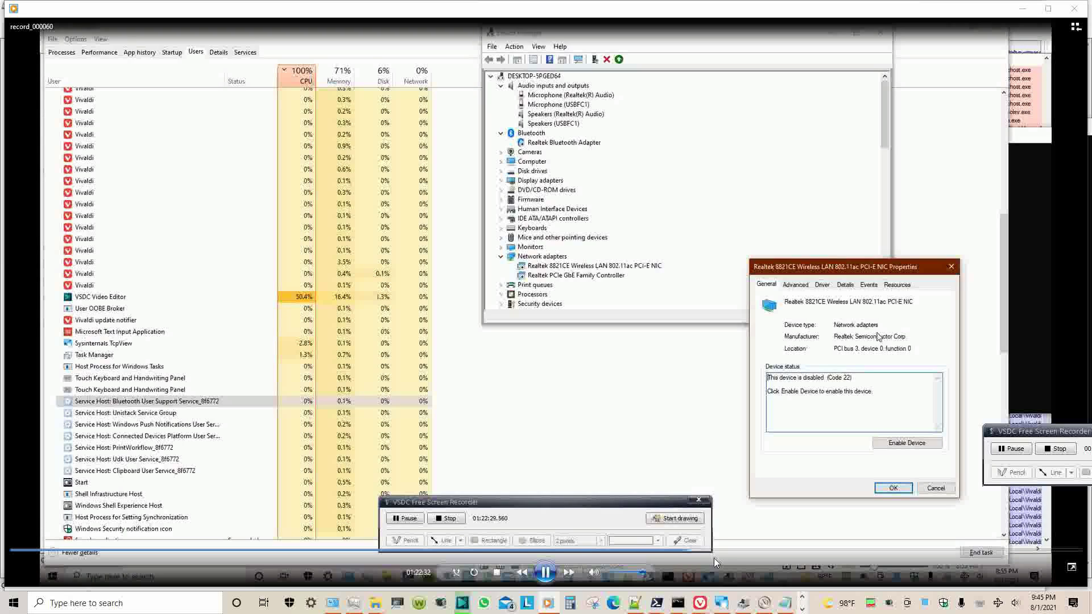
{"action": "left_click", "coordinate": [731, 550]}
{"action": "left_click", "coordinate": [785, 550]}
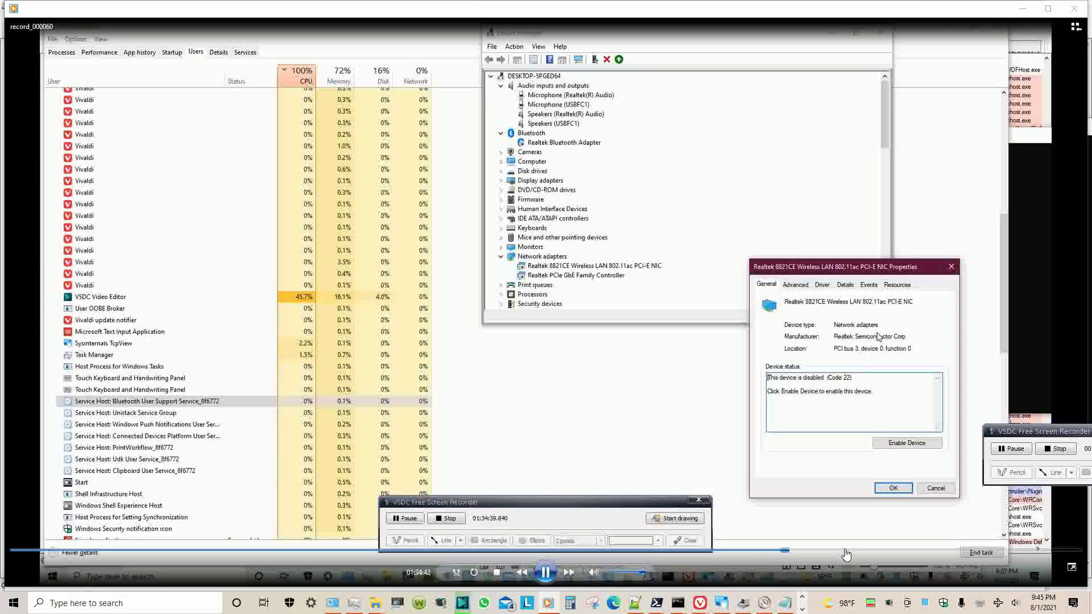
{"action": "left_click", "coordinate": [845, 550]}
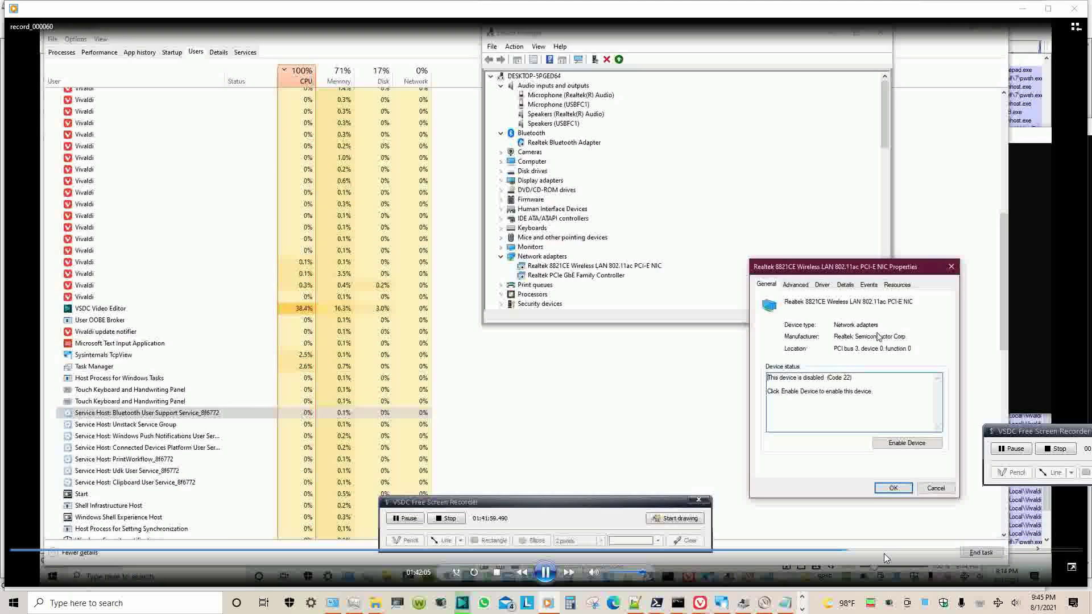
{"action": "left_click", "coordinate": [897, 551]}
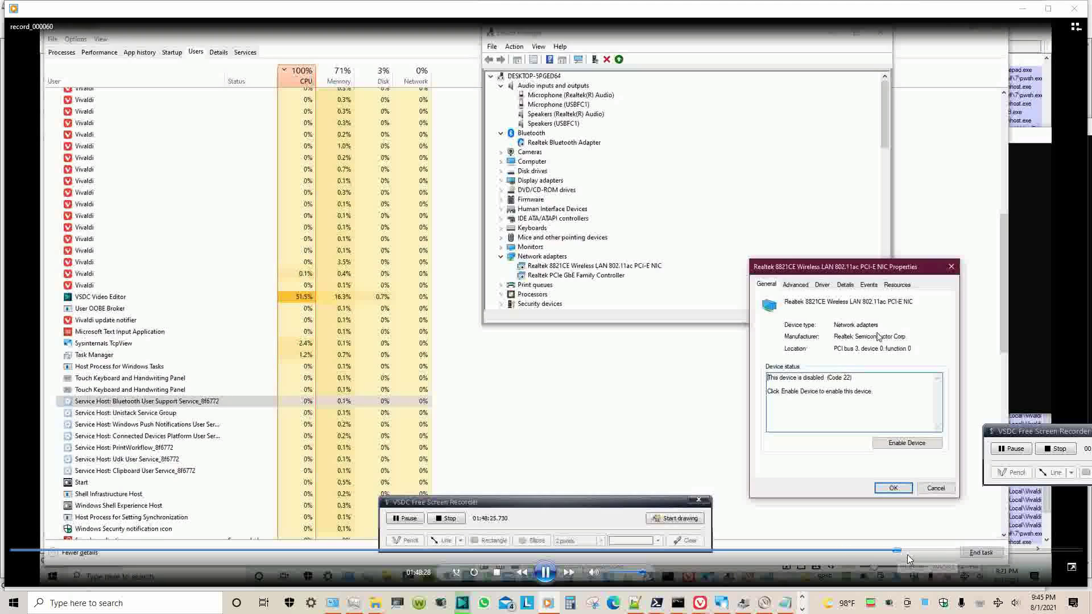
{"action": "left_click", "coordinate": [949, 551]}
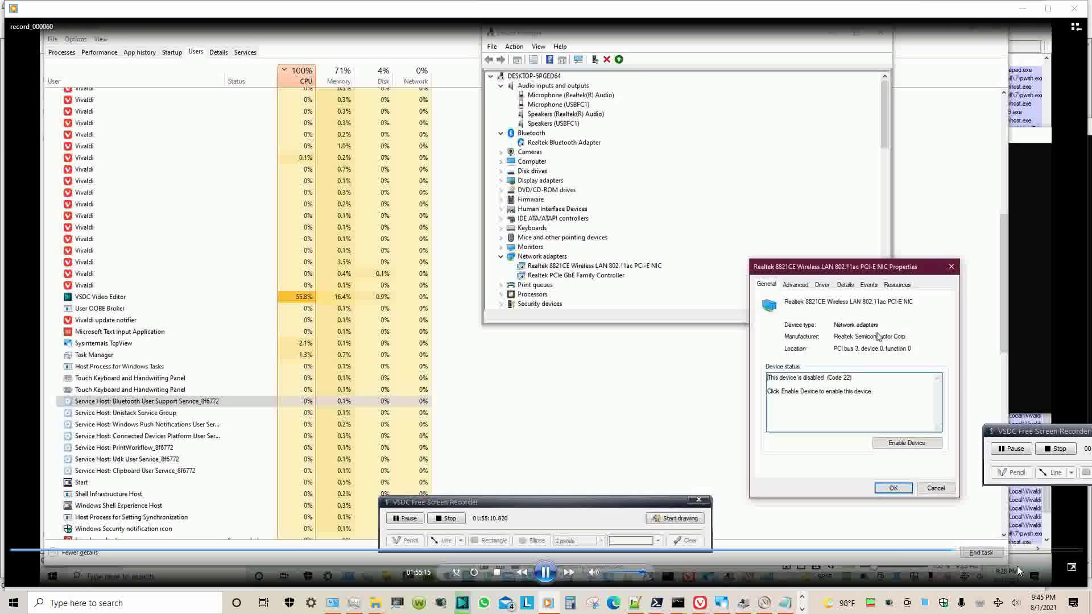
{"action": "left_click", "coordinate": [1032, 551]}
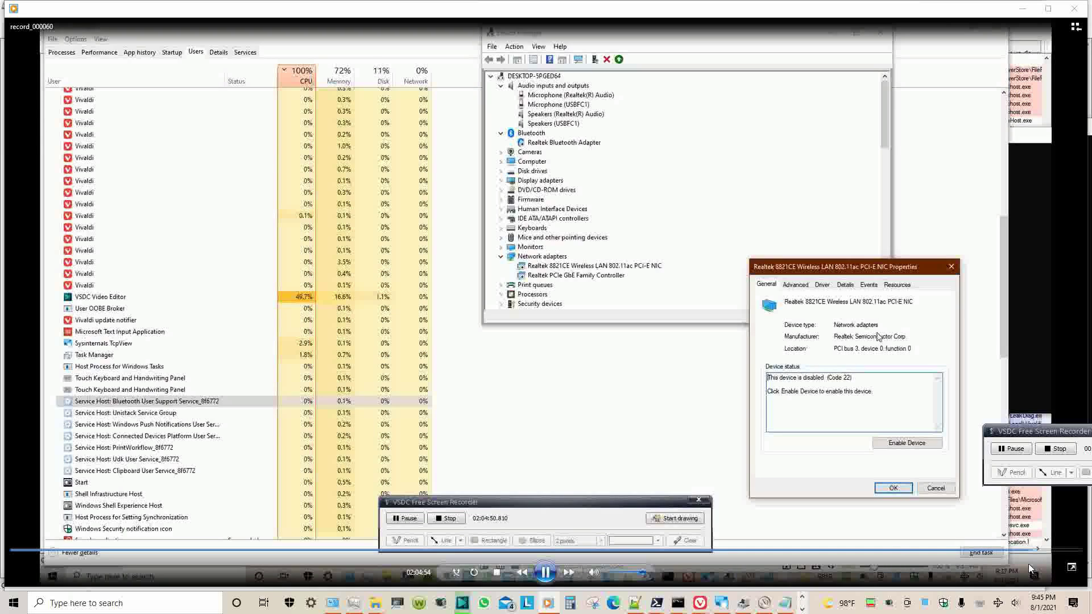
{"action": "left_click", "coordinate": [1073, 551]}
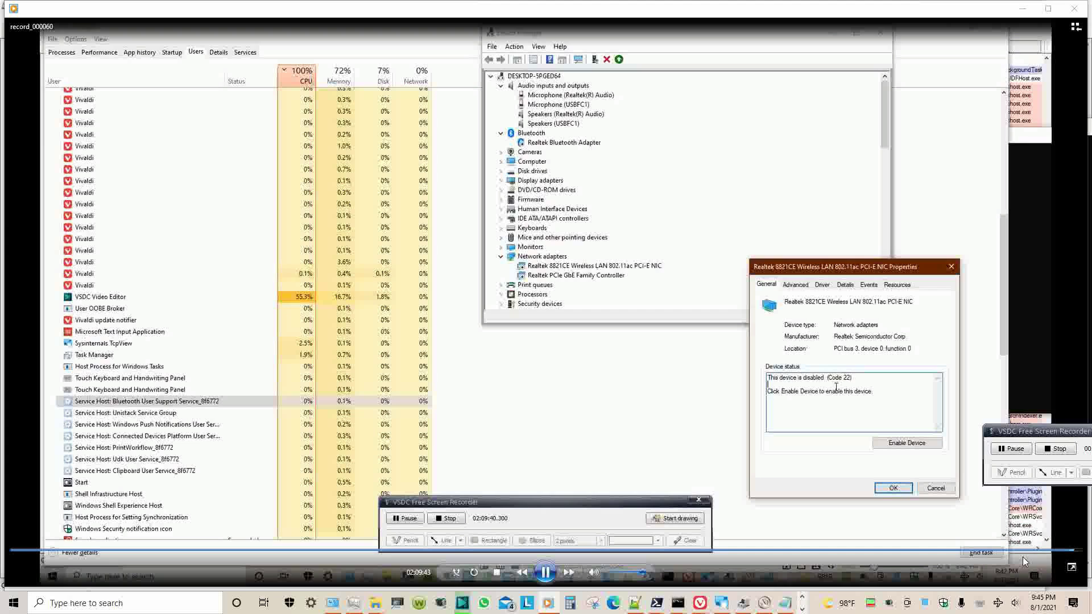
{"action": "left_click", "coordinate": [1073, 9]}
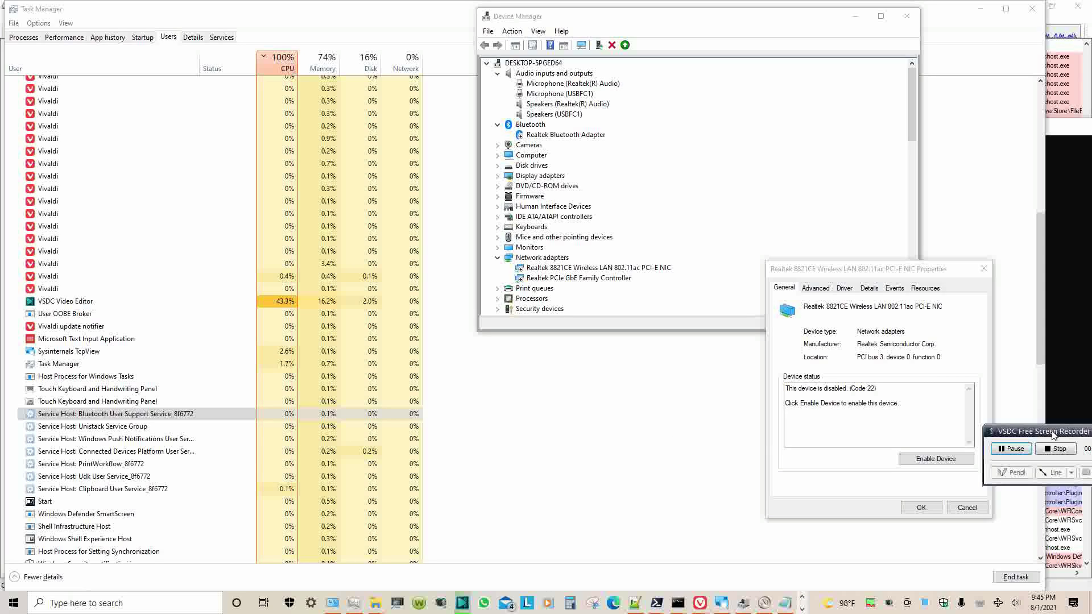
- Bring TCPView to the front and close the oem100.inf Notepad window and the Event Viewer window
{"action": "left_click", "coordinate": [723, 603]}
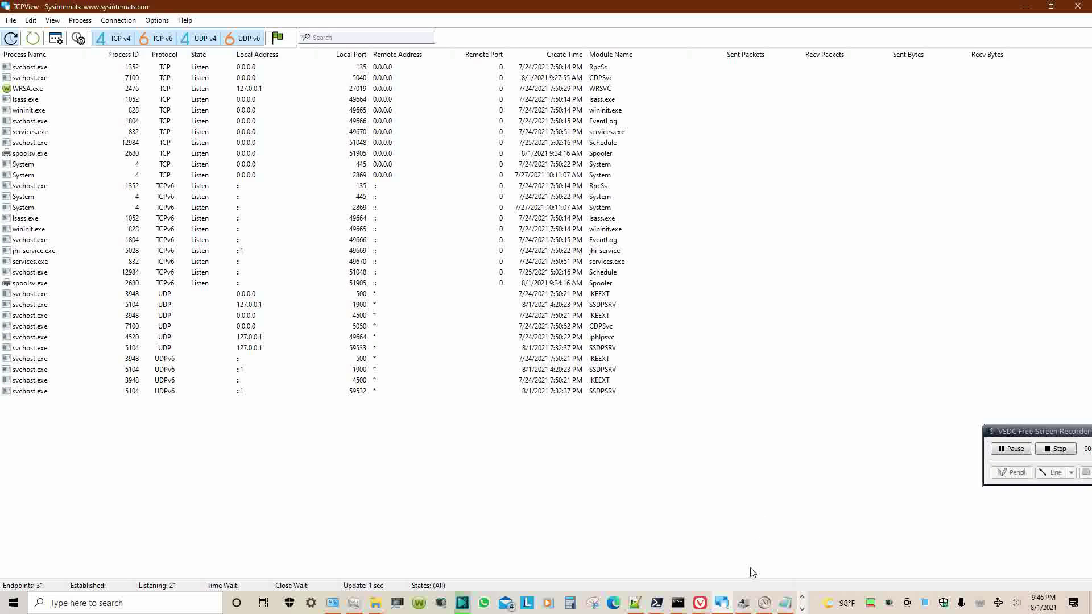
{"action": "left_click", "coordinate": [786, 604]}
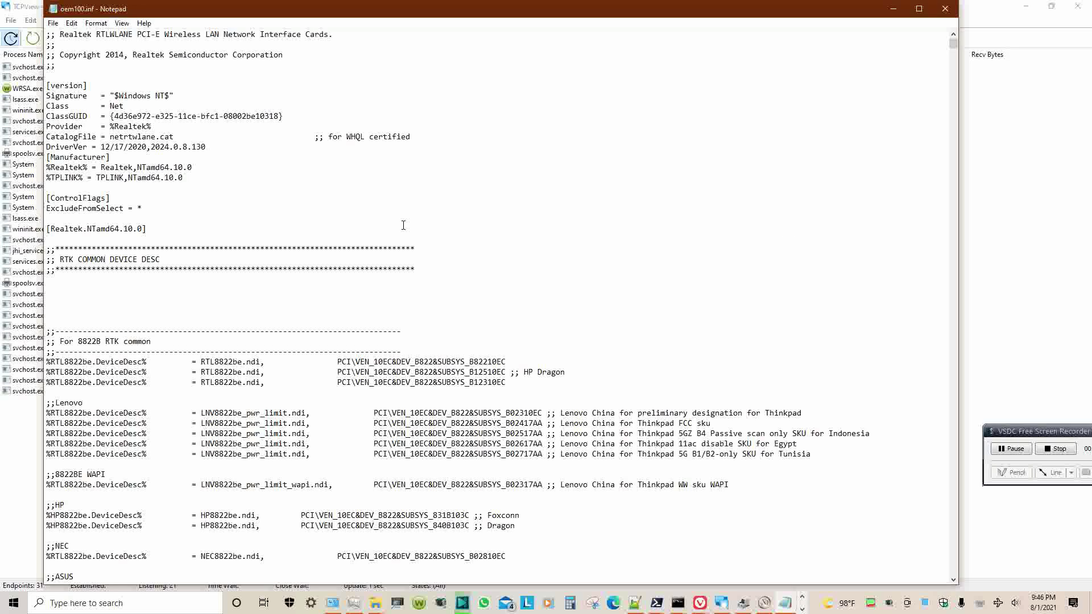
{"action": "left_click", "coordinate": [943, 9]}
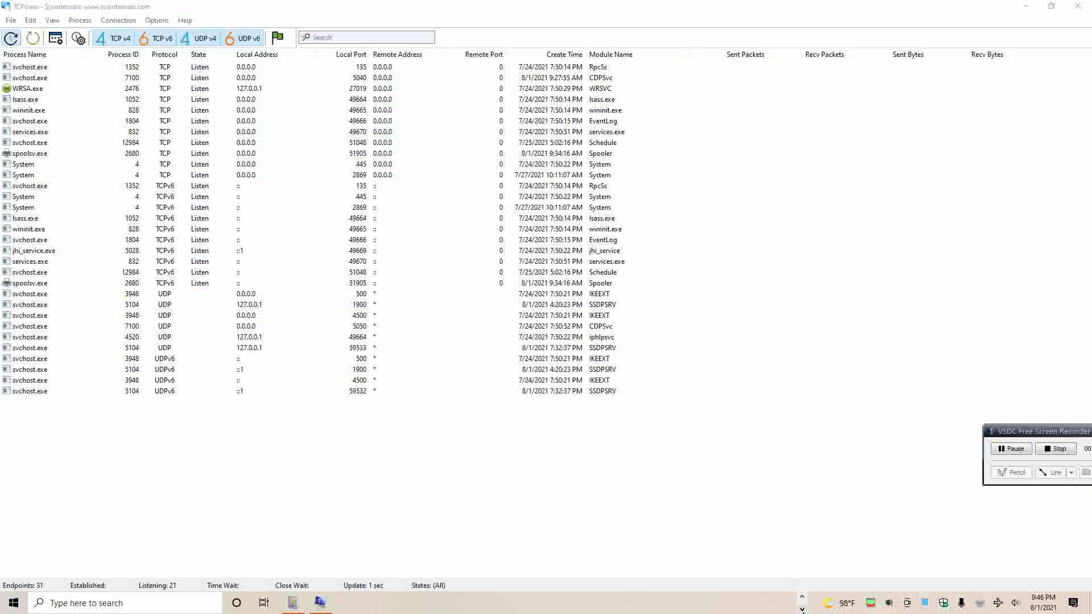
{"action": "left_click", "coordinate": [293, 604]}
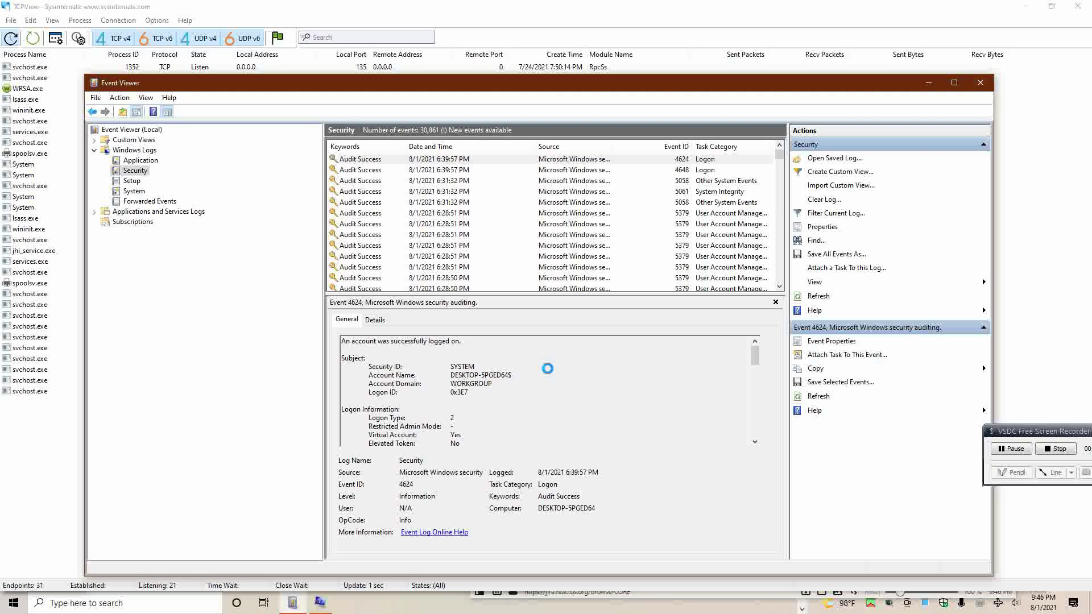
{"action": "key", "text": "alt+F4"}
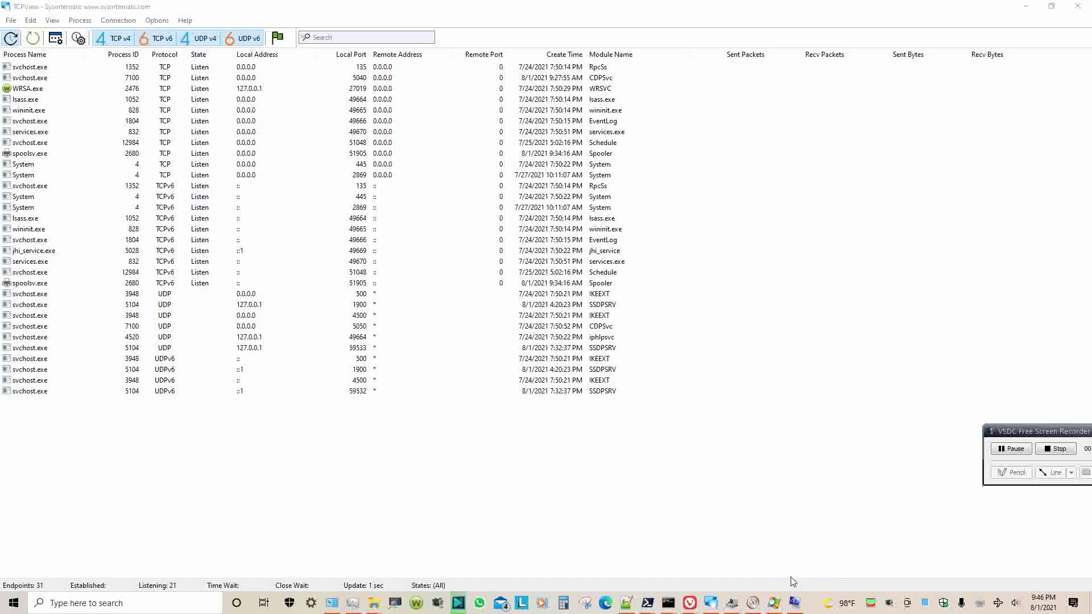
- Switch to System Information and resize the Startup Programs columns so the user names are shown in full
{"action": "left_click", "coordinate": [796, 605]}
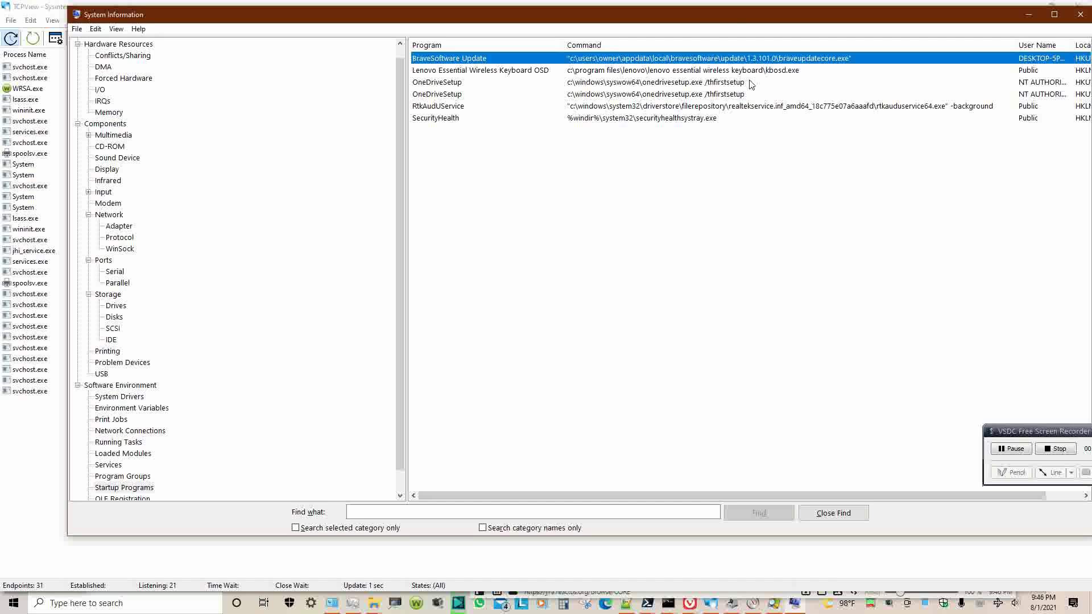
{"action": "left_click_drag", "start_coordinate": [732, 19], "coordinate": [674, 30]}
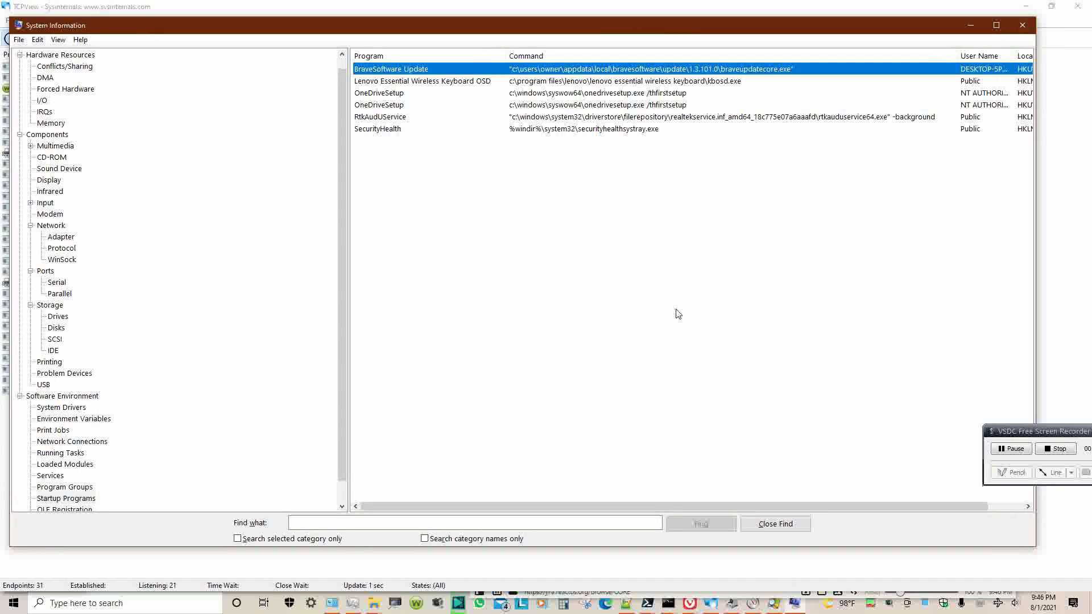
{"action": "left_click_drag", "start_coordinate": [545, 506], "coordinate": [666, 511]}
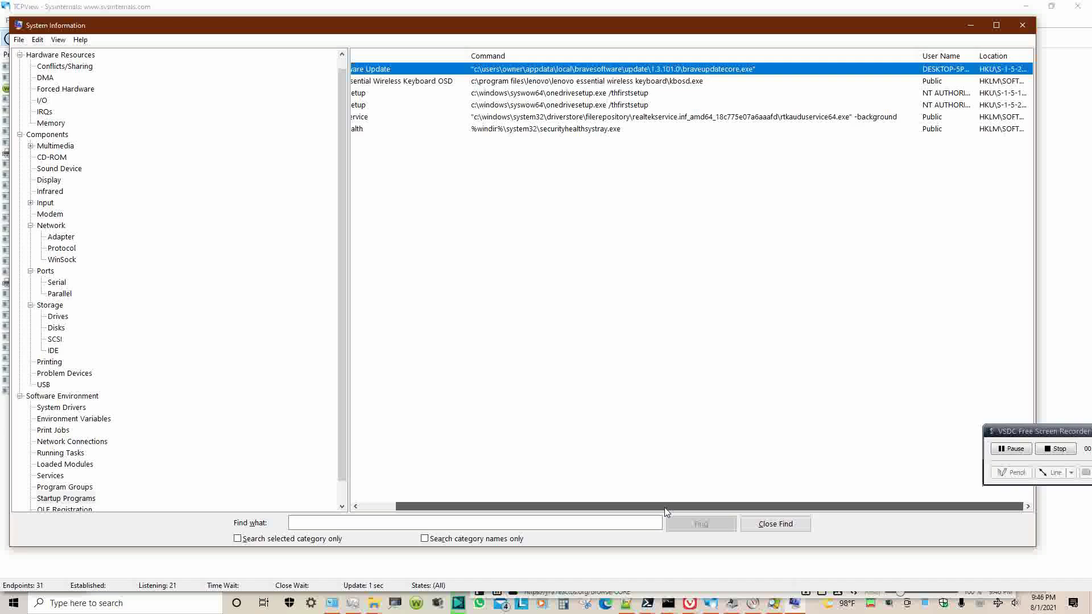
{"action": "left_click_drag", "start_coordinate": [664, 507], "coordinate": [664, 507]}
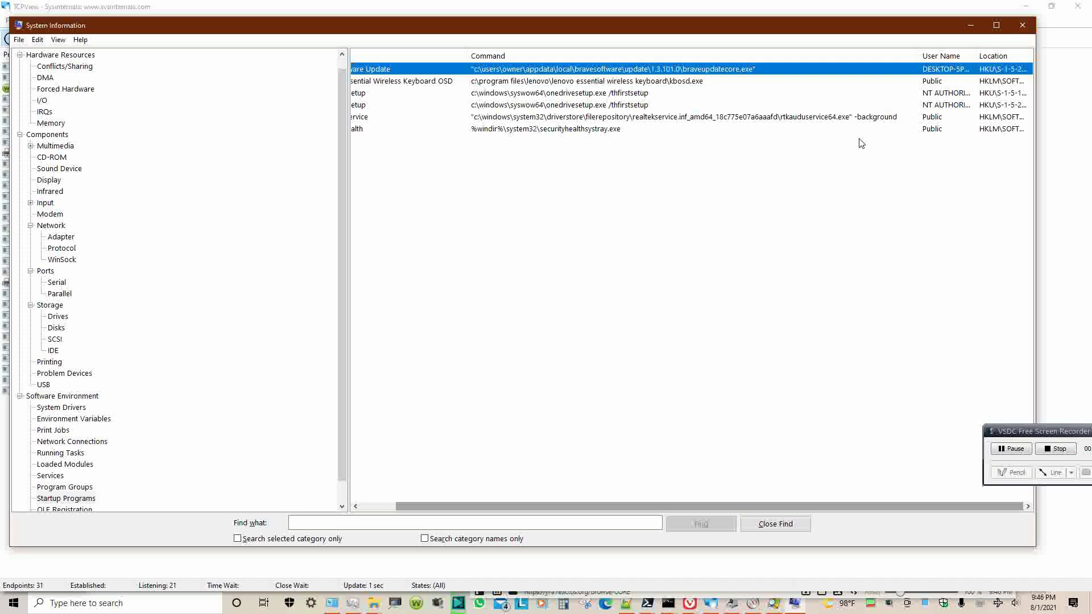
{"action": "left_click_drag", "start_coordinate": [919, 53], "coordinate": [965, 57]}
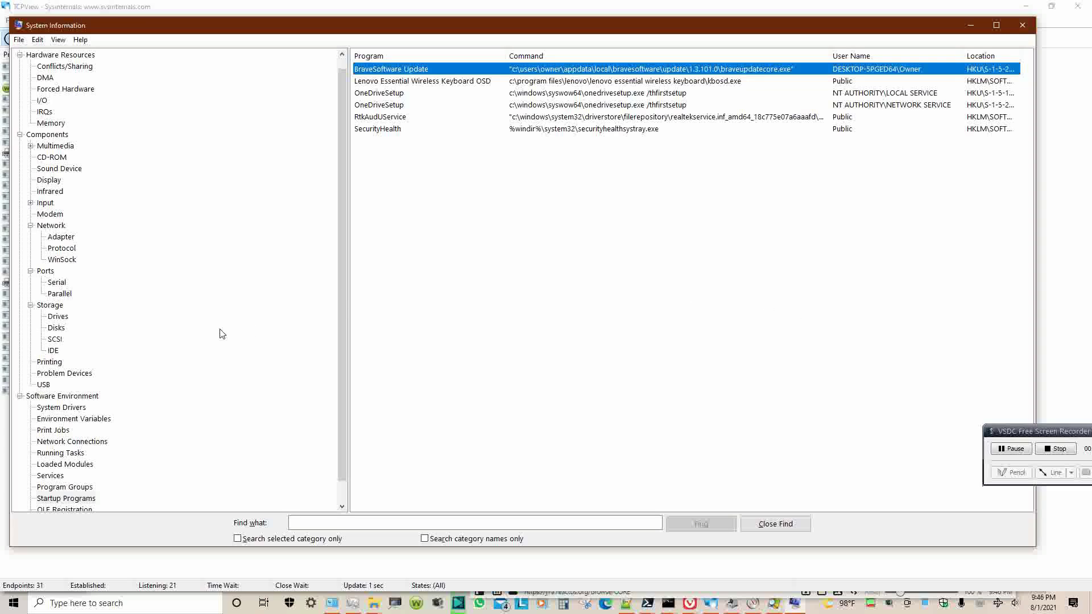
- List the System Drivers in System Information and sort them by Start Mode
{"action": "left_click", "coordinate": [84, 408]}
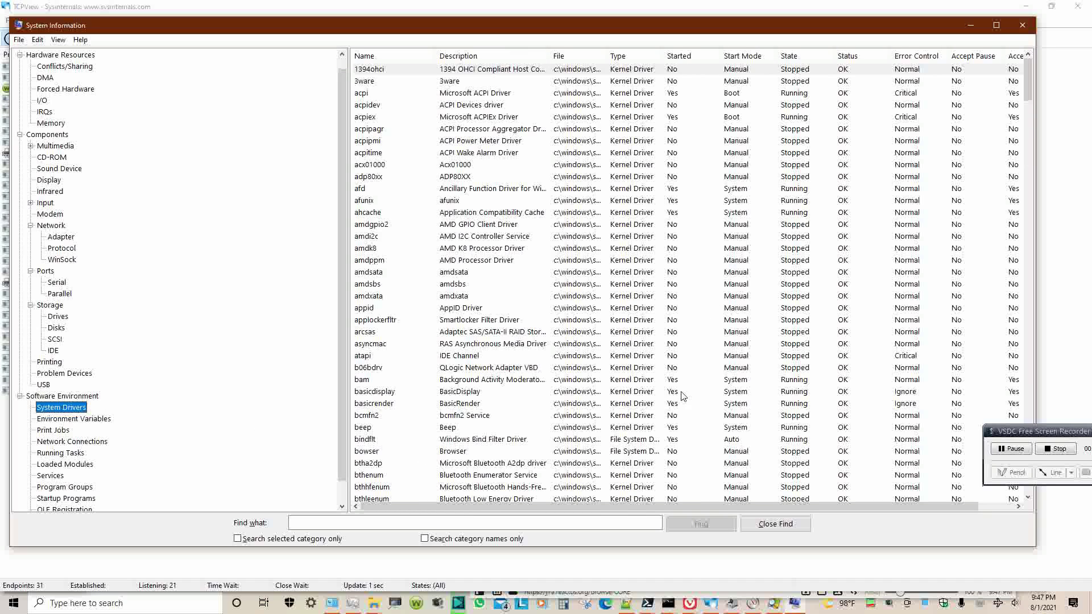
{"action": "left_click", "coordinate": [750, 56]}
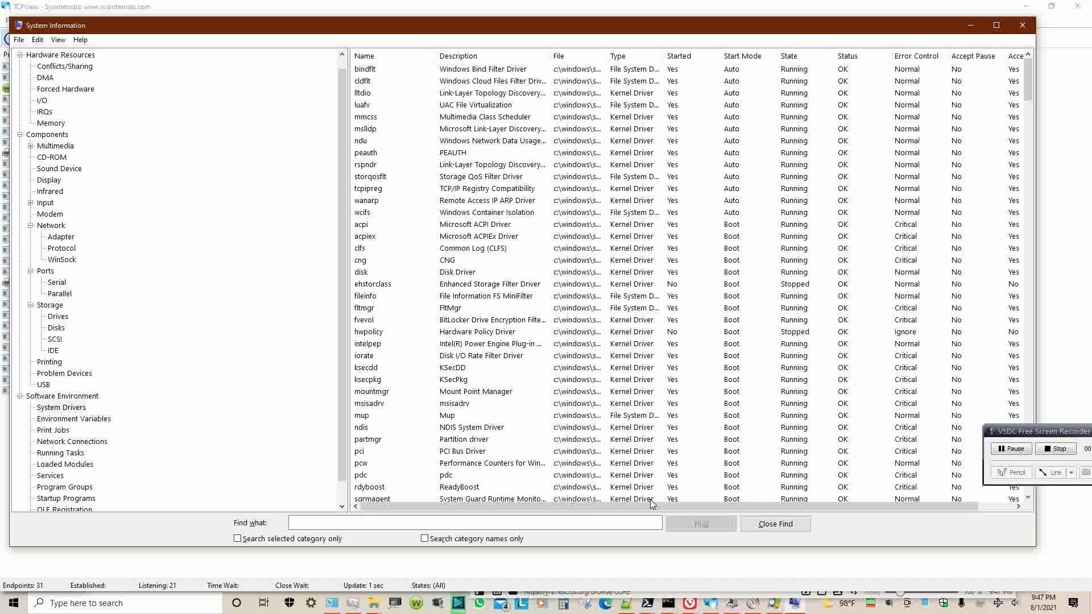
- Widen the File, Type and Description columns of the driver list and narrow the Name column so the entries are readable
{"action": "left_click_drag", "start_coordinate": [625, 506], "coordinate": [715, 506]}
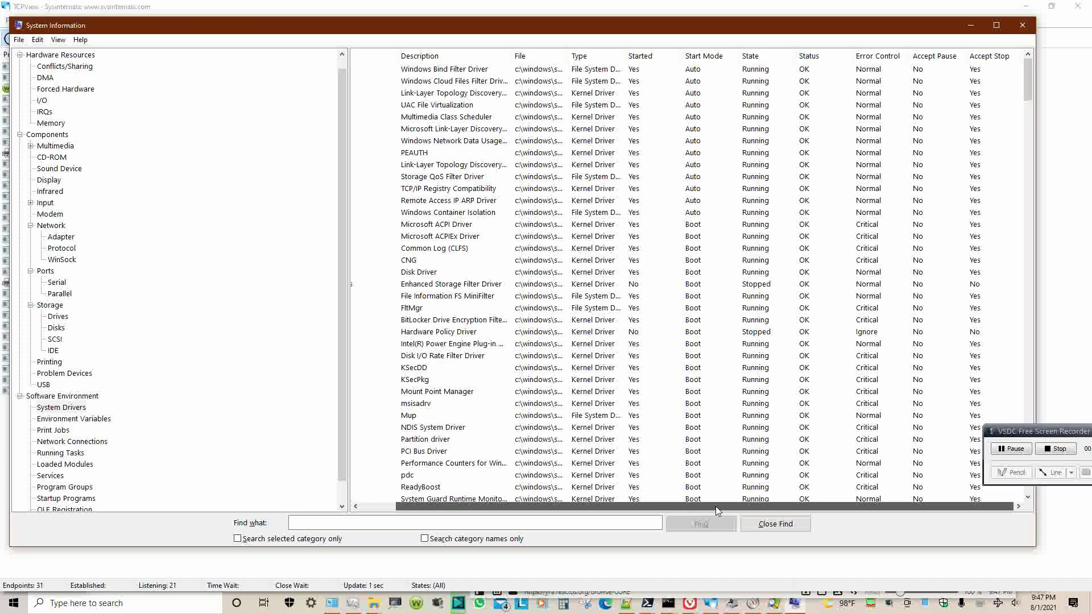
{"action": "left_click_drag", "start_coordinate": [688, 511], "coordinate": [640, 503]}
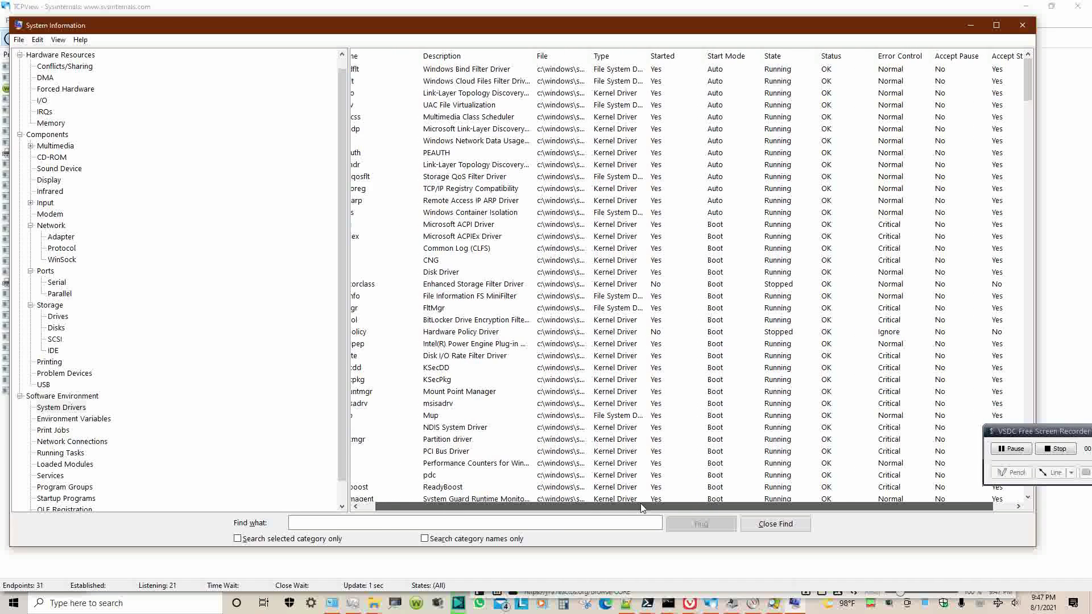
{"action": "left_click_drag", "start_coordinate": [606, 55], "coordinate": [718, 62]}
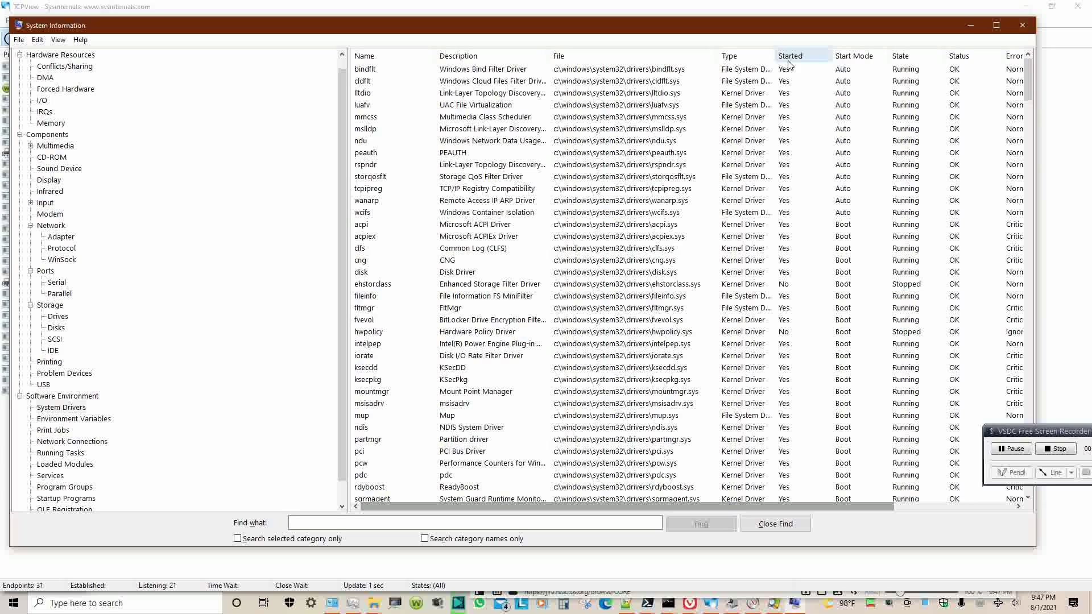
{"action": "left_click_drag", "start_coordinate": [775, 57], "coordinate": [823, 60]}
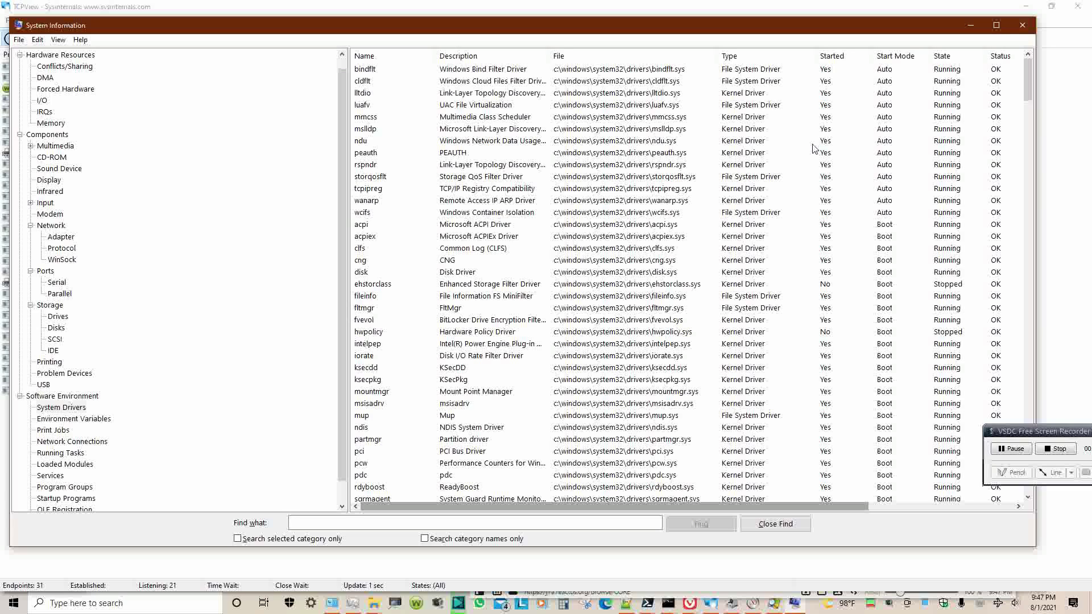
{"action": "left_click_drag", "start_coordinate": [436, 56], "coordinate": [423, 55]}
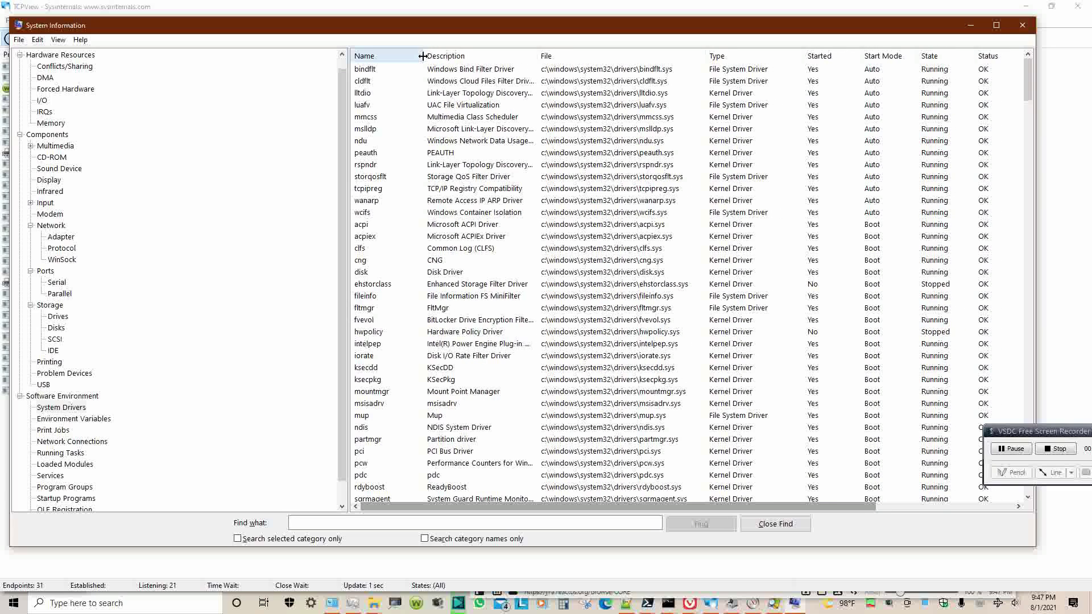
{"action": "left_click_drag", "start_coordinate": [537, 56], "coordinate": [603, 74]}
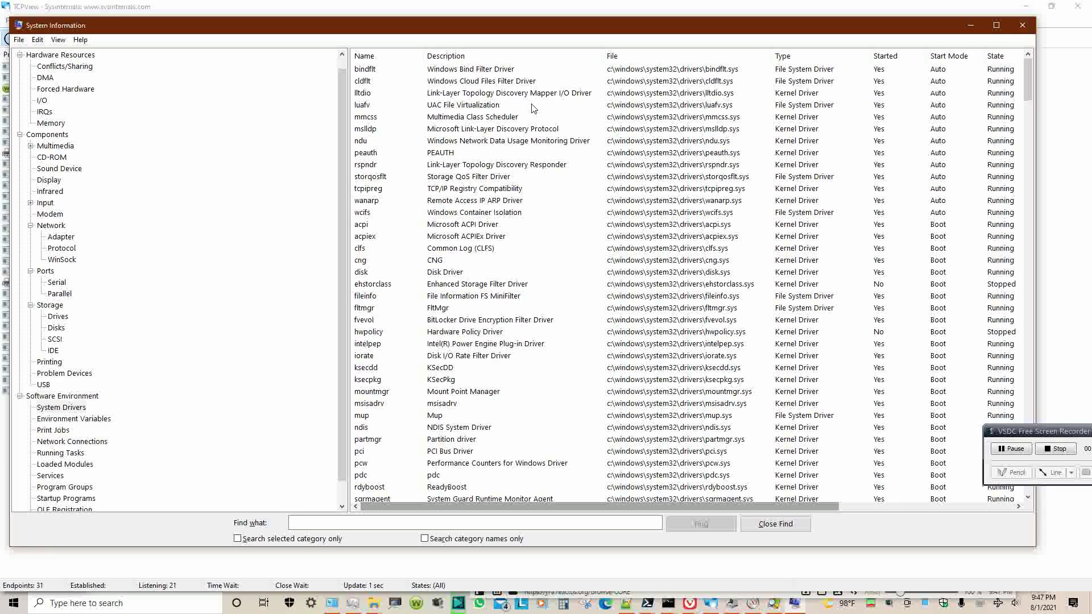
- Look through the driver list down to the manually started drivers and widen the File column to show longer paths
{"action": "left_click", "coordinate": [520, 84]}
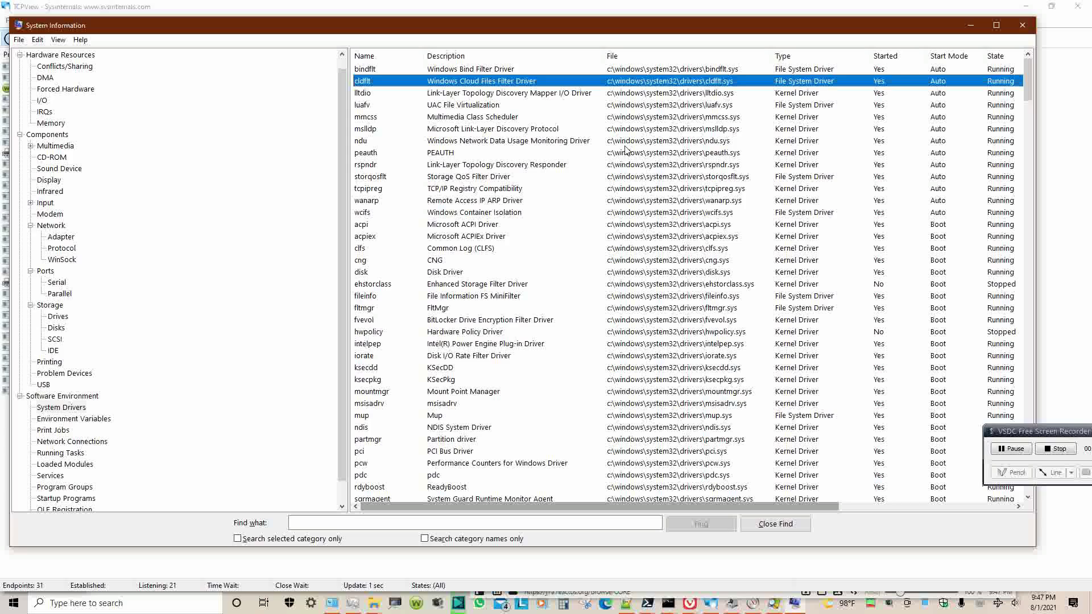
{"action": "scroll", "coordinate": [626, 148], "scroll_direction": "down", "scroll_amount": 20}
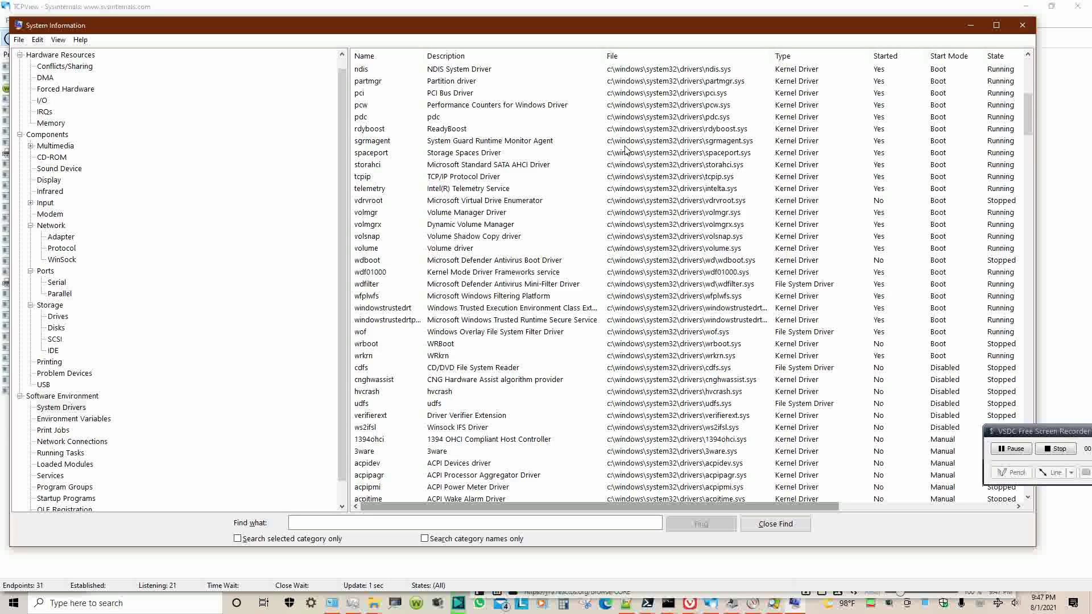
{"action": "scroll", "coordinate": [626, 149], "scroll_direction": "down", "scroll_amount": 11}
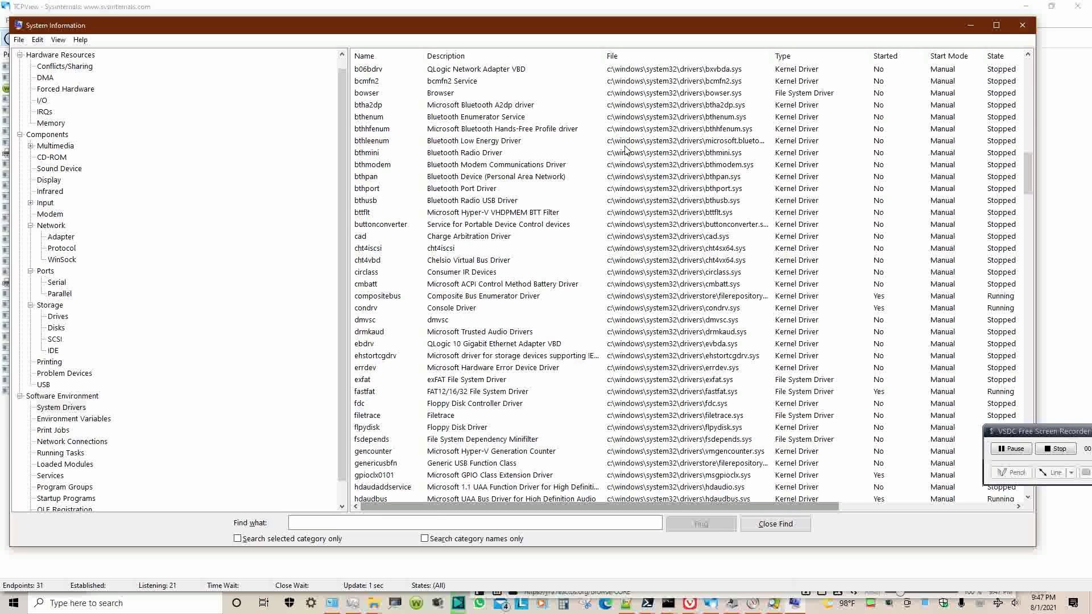
{"action": "mouse_move", "coordinate": [772, 56]}
{"action": "left_mouse_down"}
{"action": "mouse_move", "coordinate": [929, 57]}
{"action": "mouse_move", "coordinate": [788, 72]}
{"action": "left_mouse_up"}
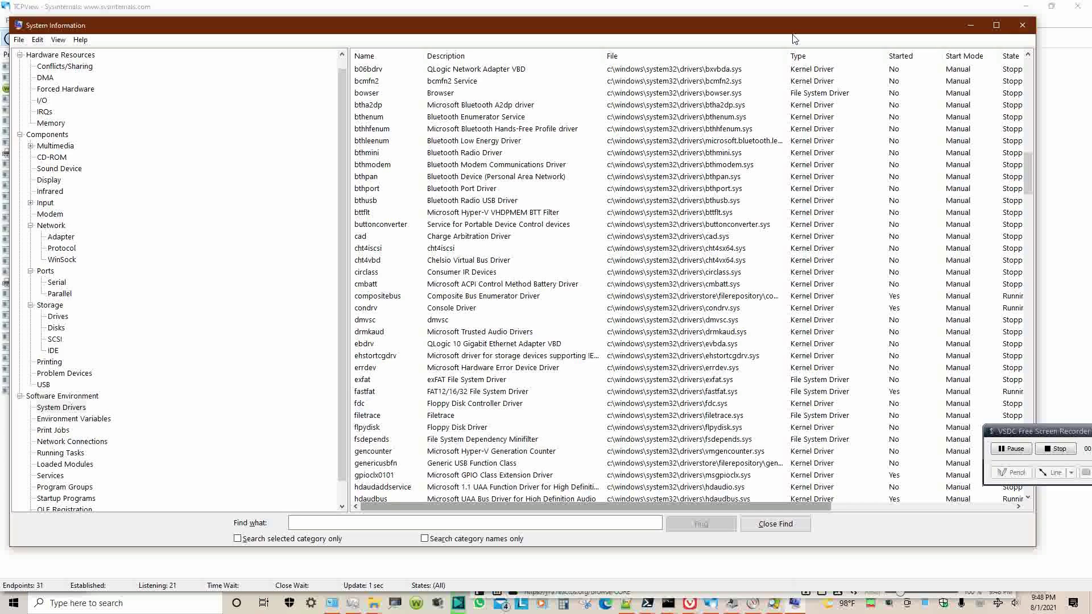
- Copy the b06bdrv driver entry and replace all the text of devices-C.txt in Notepad++ with it
{"action": "left_click", "coordinate": [678, 70]}
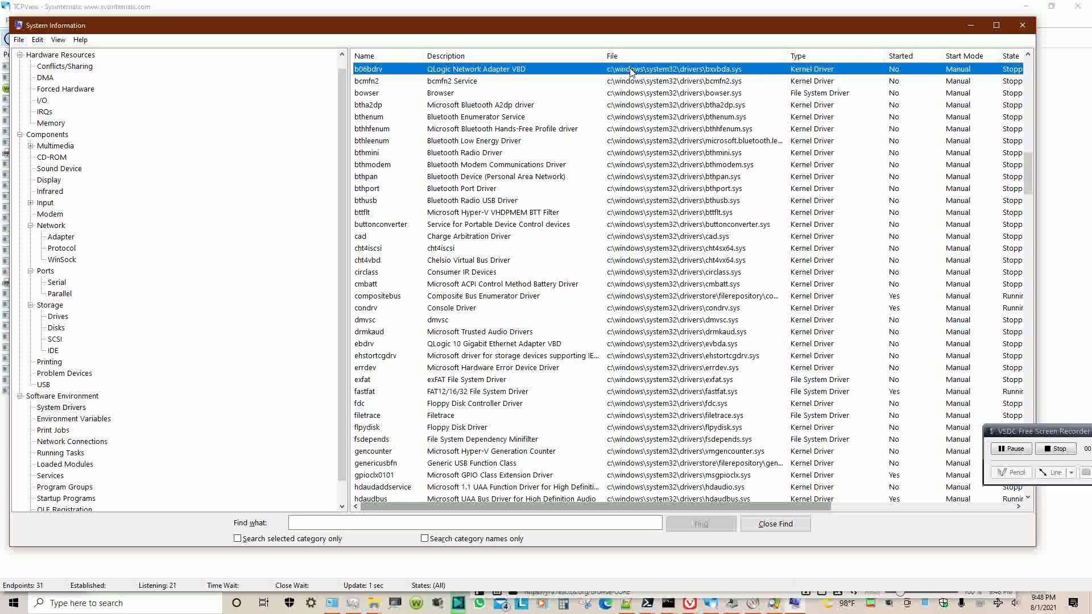
{"action": "left_click", "coordinate": [53, 41]}
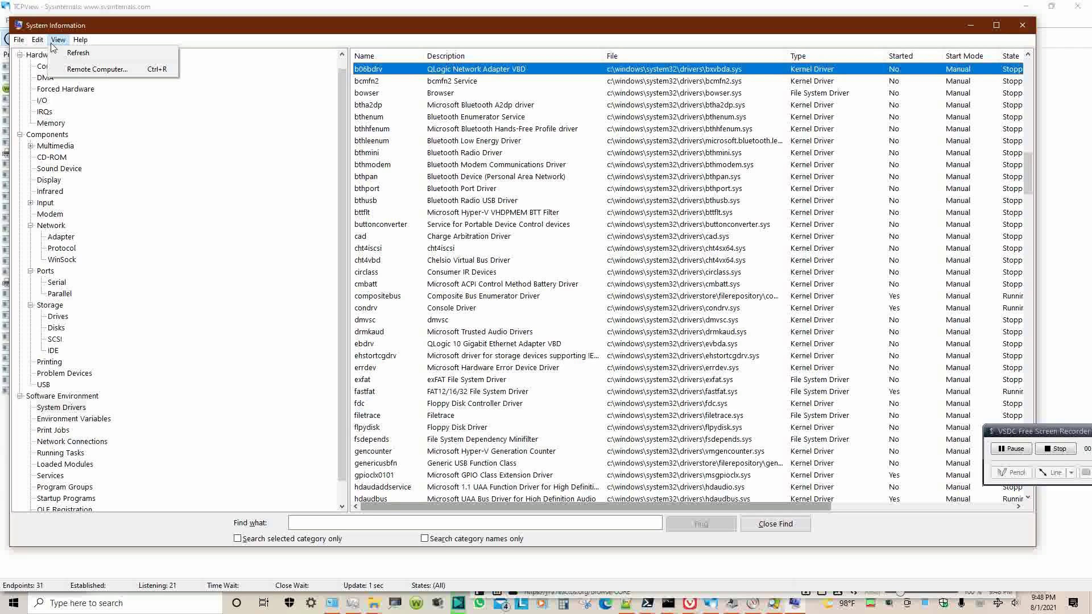
{"action": "mouse_move", "coordinate": [48, 46]}
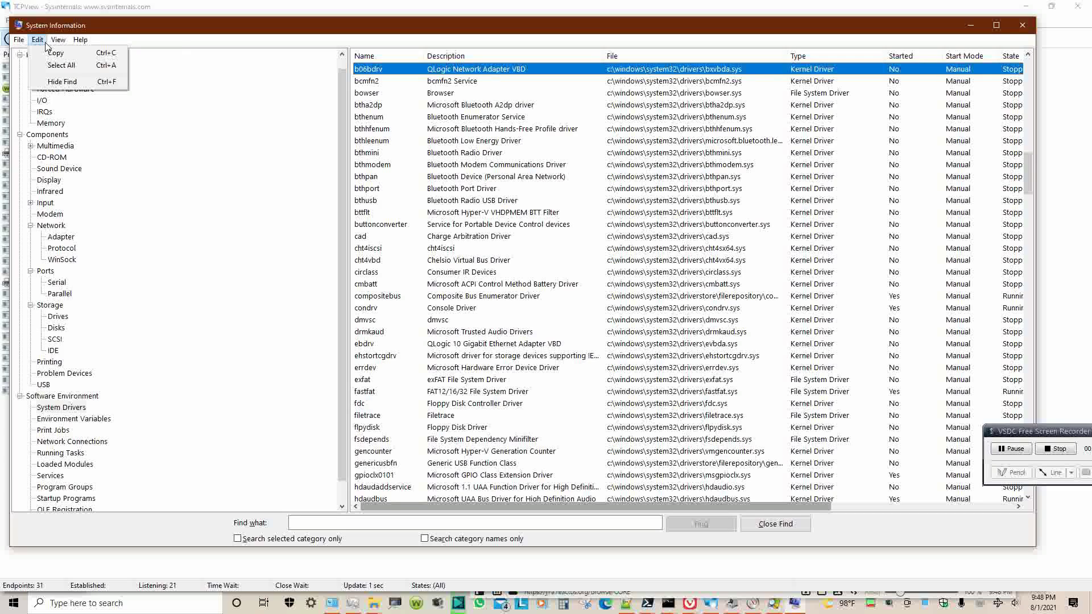
{"action": "left_click", "coordinate": [55, 53]}
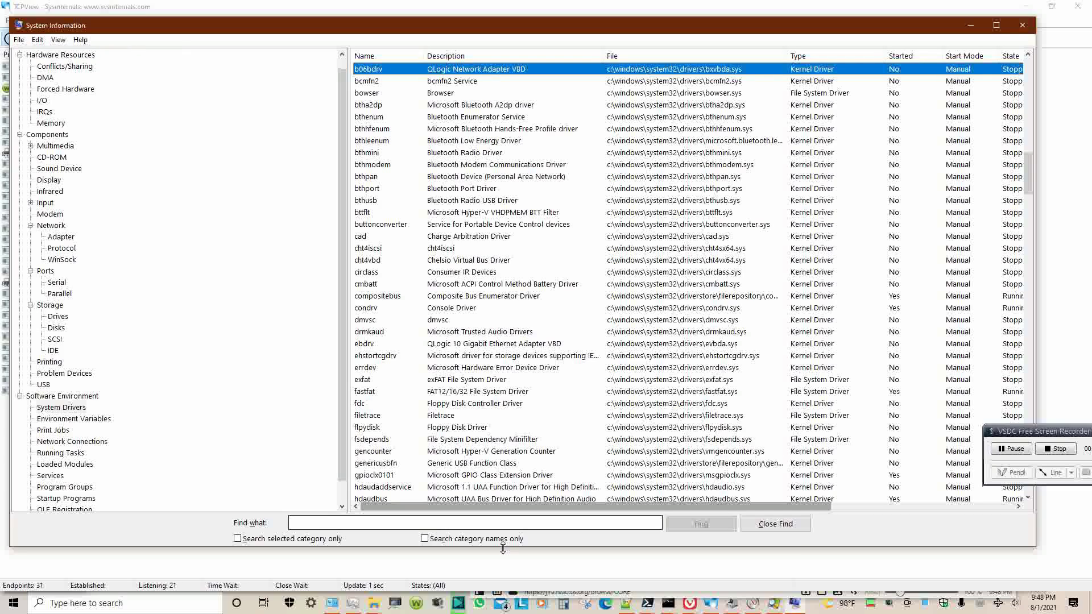
{"action": "left_click", "coordinate": [625, 603]}
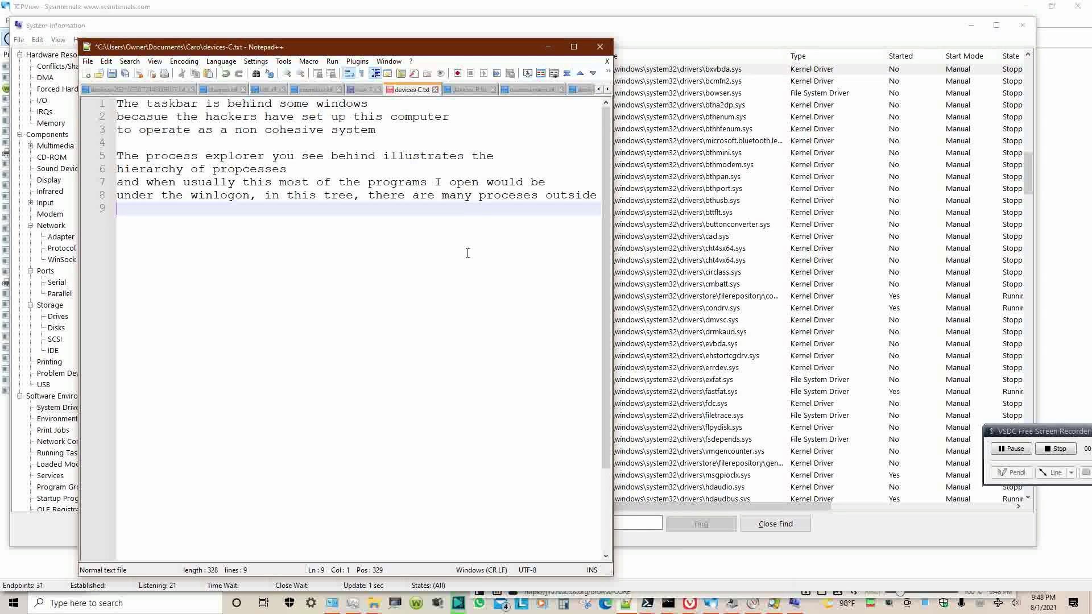
{"action": "key", "text": "ctrl+a"}
{"action": "key", "text": "ctrl+v"}
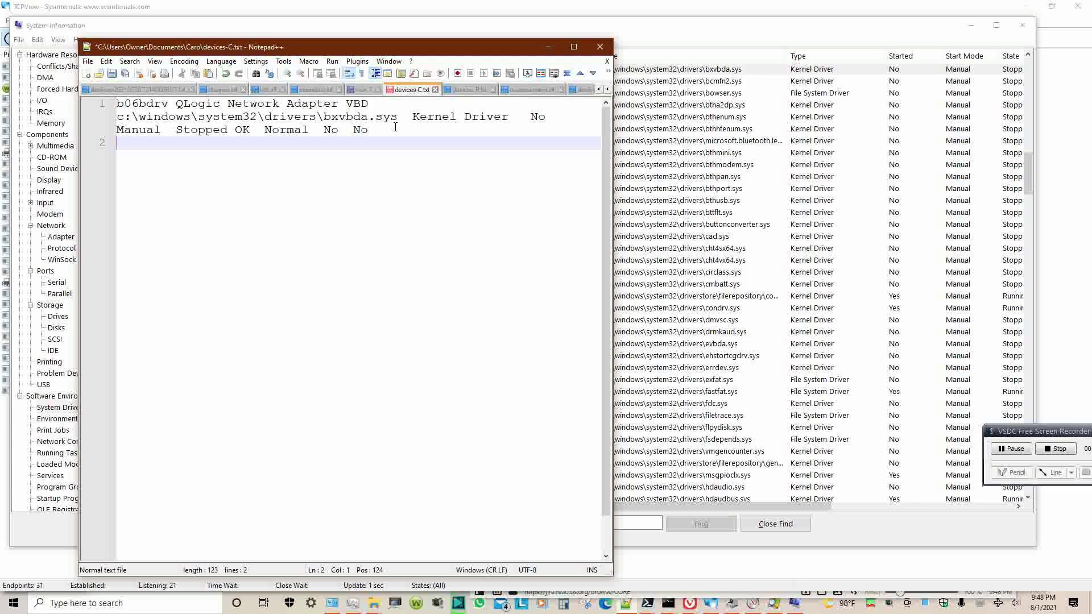
- Select and copy the folder path c:\windows\system32\drivers\ from the pasted entry, and reposition the Notepad++ window
{"action": "left_click", "coordinate": [323, 117]}
{"action": "left_click_drag", "start_coordinate": [323, 117], "coordinate": [117, 117]}
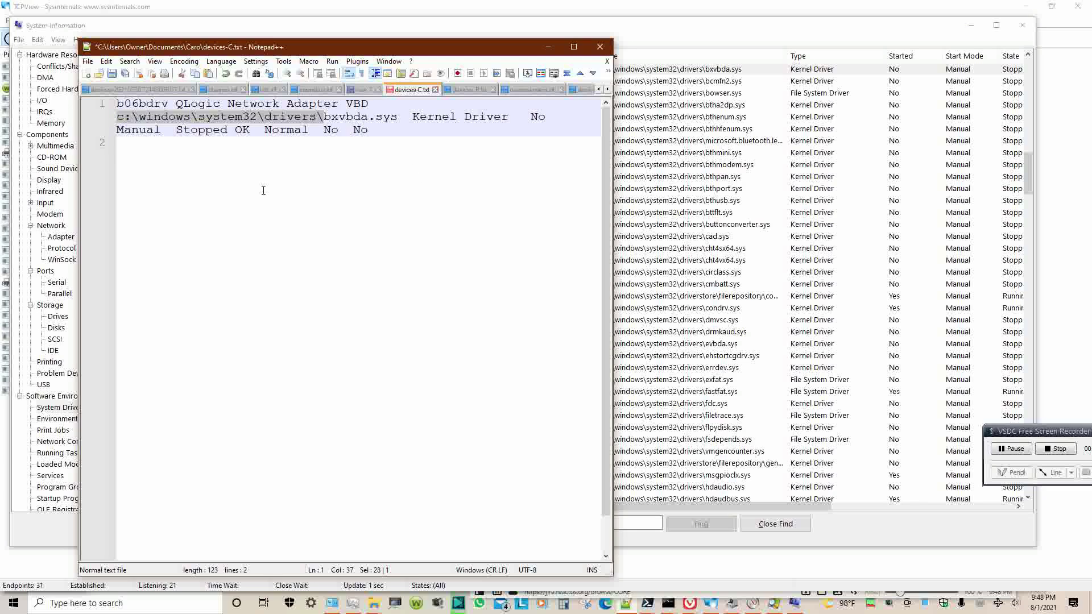
{"action": "left_click_drag", "start_coordinate": [479, 50], "coordinate": [322, 54]}
{"action": "left_click_drag", "start_coordinate": [336, 97], "coordinate": [407, 132]}
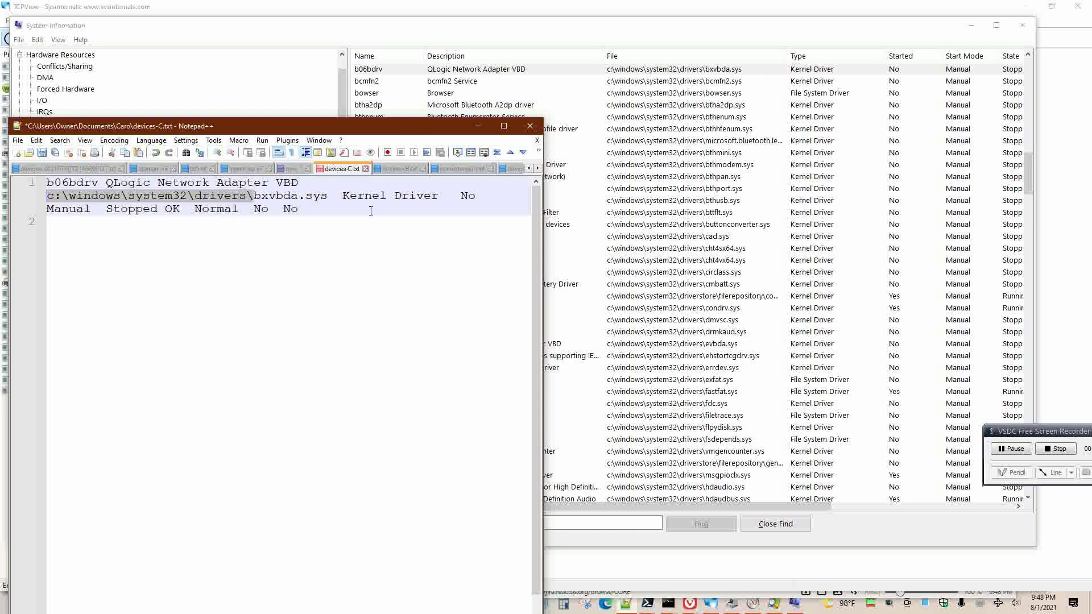
{"action": "left_click", "coordinate": [313, 221]}
{"action": "left_click_drag", "start_coordinate": [254, 195], "coordinate": [47, 196]}
{"action": "left_click_drag", "start_coordinate": [410, 126], "coordinate": [457, 36]}
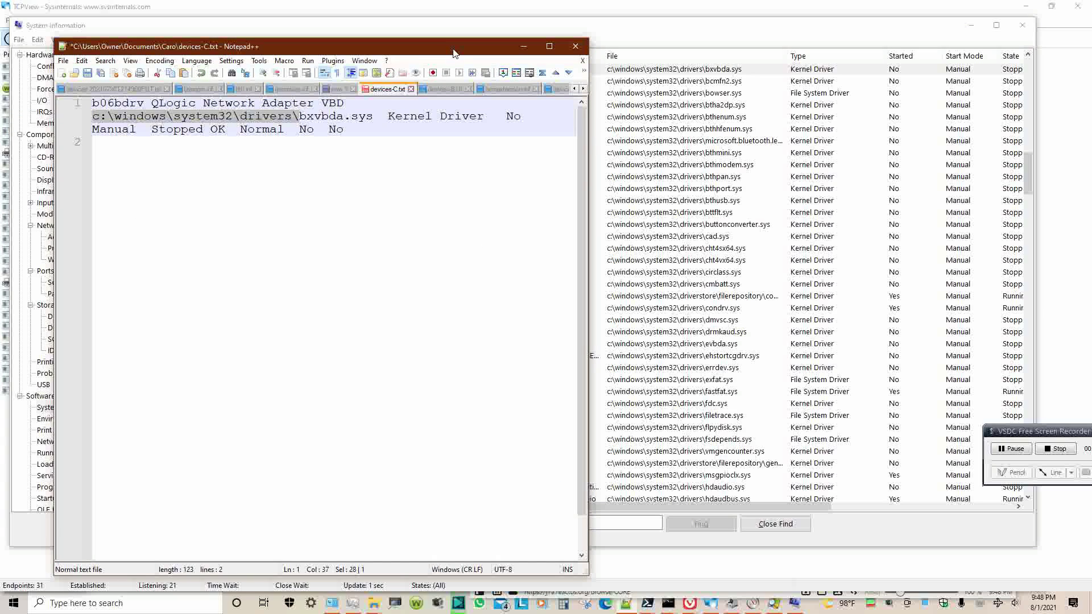
- Switch to the File Explorer window showing Recorded Videos and go to the copied path C:\Windows\System32\drivers
{"action": "left_click", "coordinate": [372, 603]}
{"action": "left_click", "coordinate": [363, 578]}
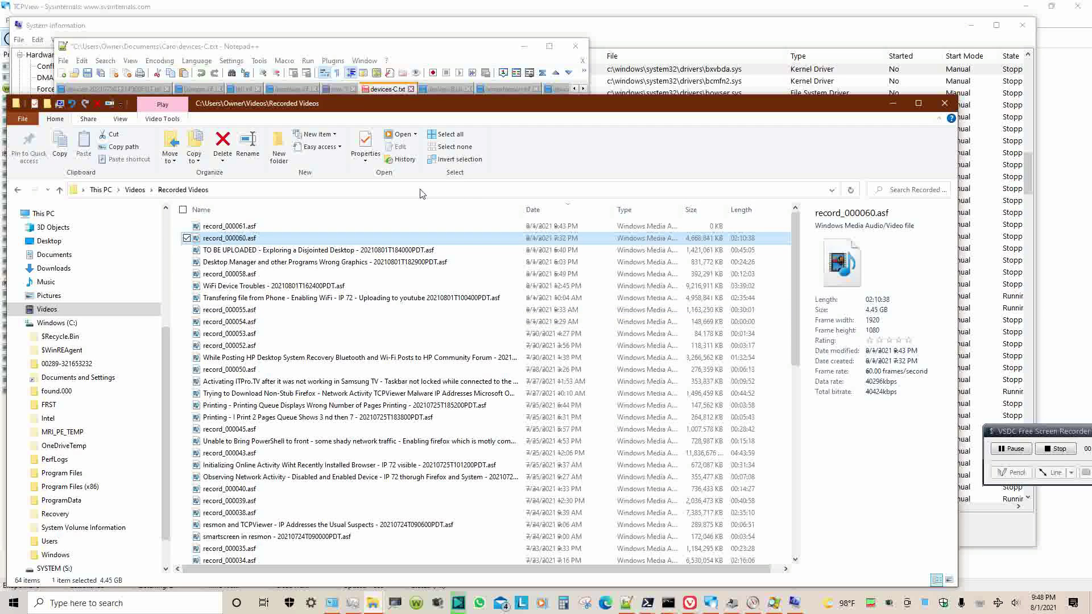
{"action": "left_click", "coordinate": [426, 189]}
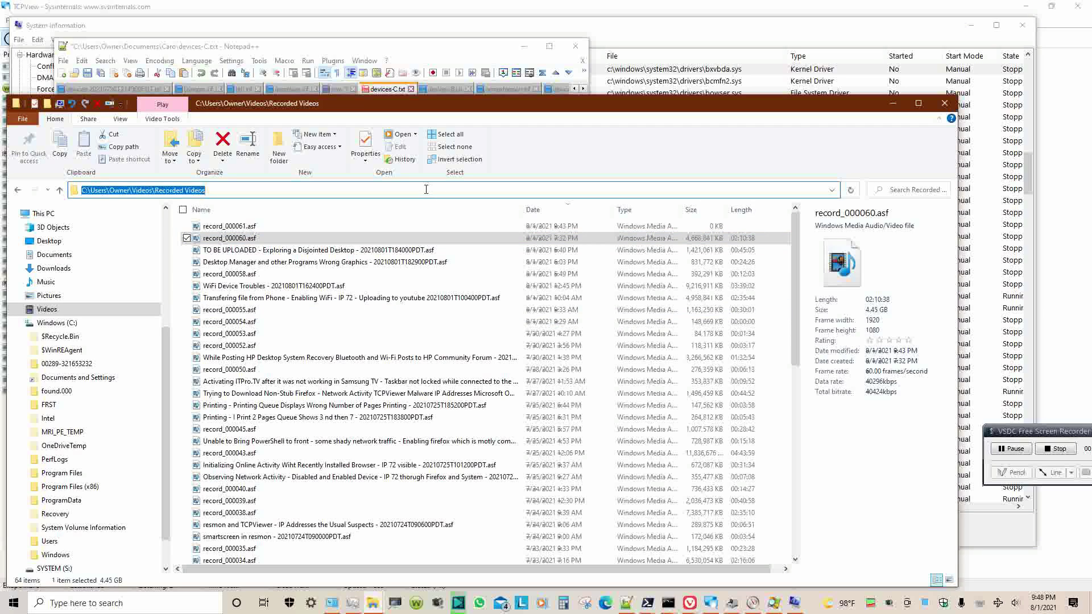
{"action": "key", "text": "BackSpace"}
{"action": "key", "text": "ctrl+v"}
{"action": "key", "text": "Return"}
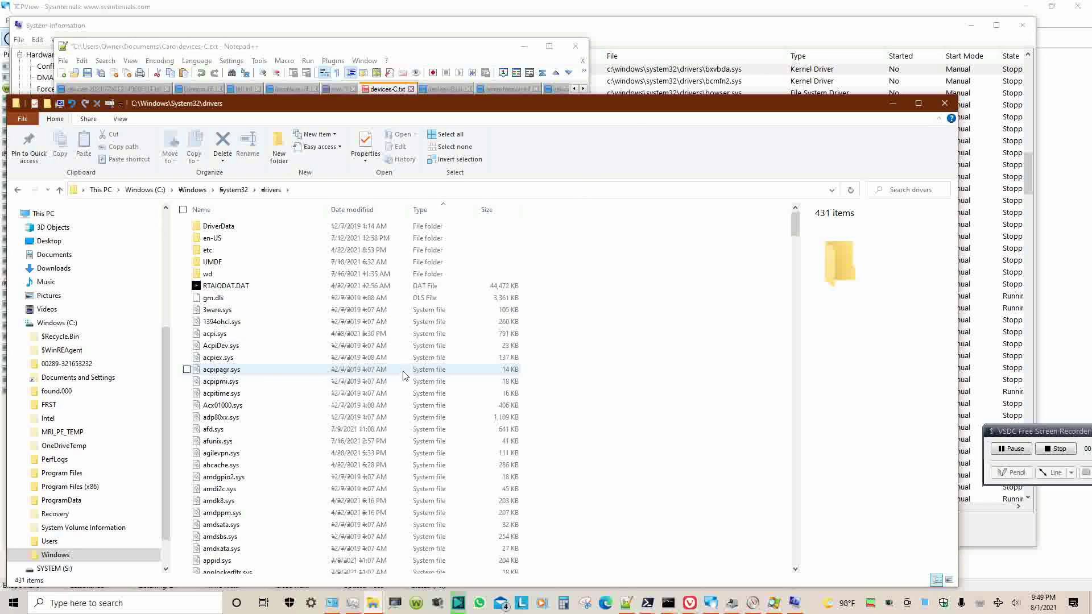
- Find bxvbda.sys in the drivers folder, open its properties and highlight its creation date
{"action": "scroll", "coordinate": [391, 374], "scroll_direction": "down", "scroll_amount": 4}
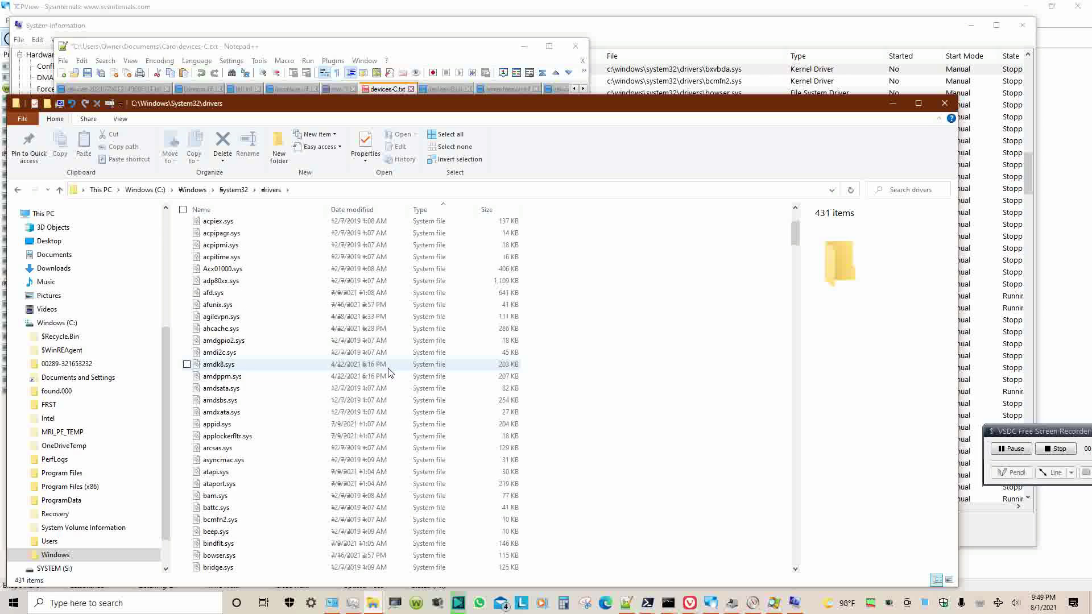
{"action": "scroll", "coordinate": [390, 373], "scroll_direction": "down", "scroll_amount": 3}
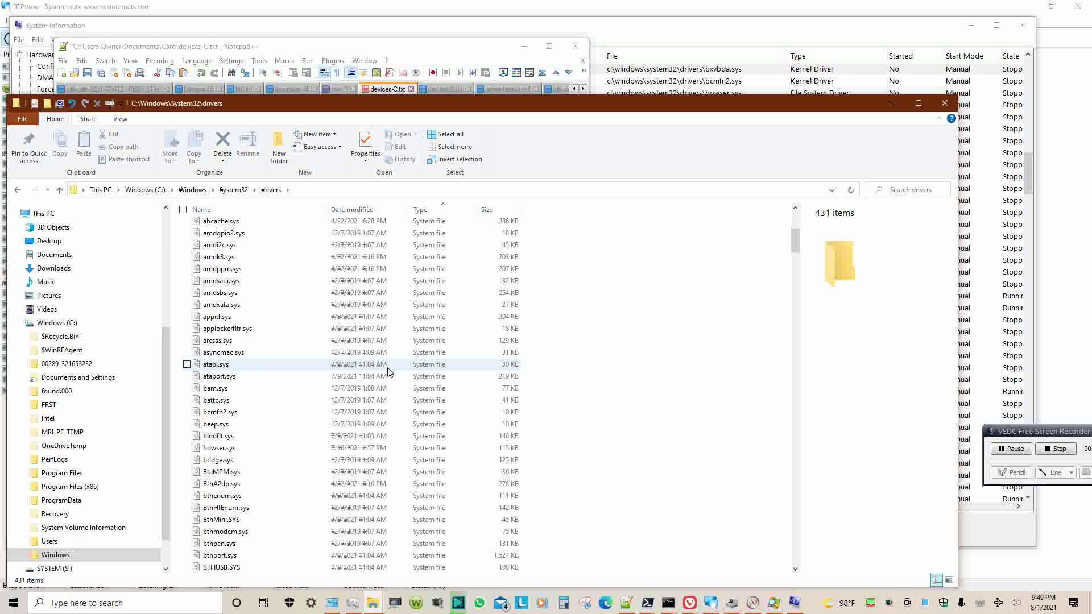
{"action": "scroll", "coordinate": [390, 372], "scroll_direction": "down", "scroll_amount": 3}
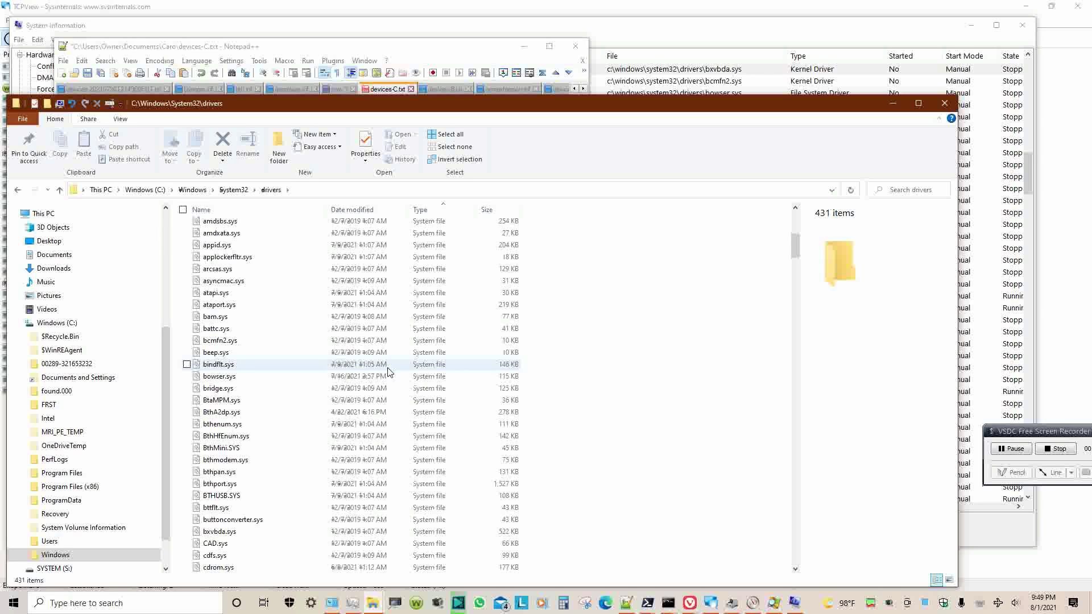
{"action": "left_click", "coordinate": [337, 496]}
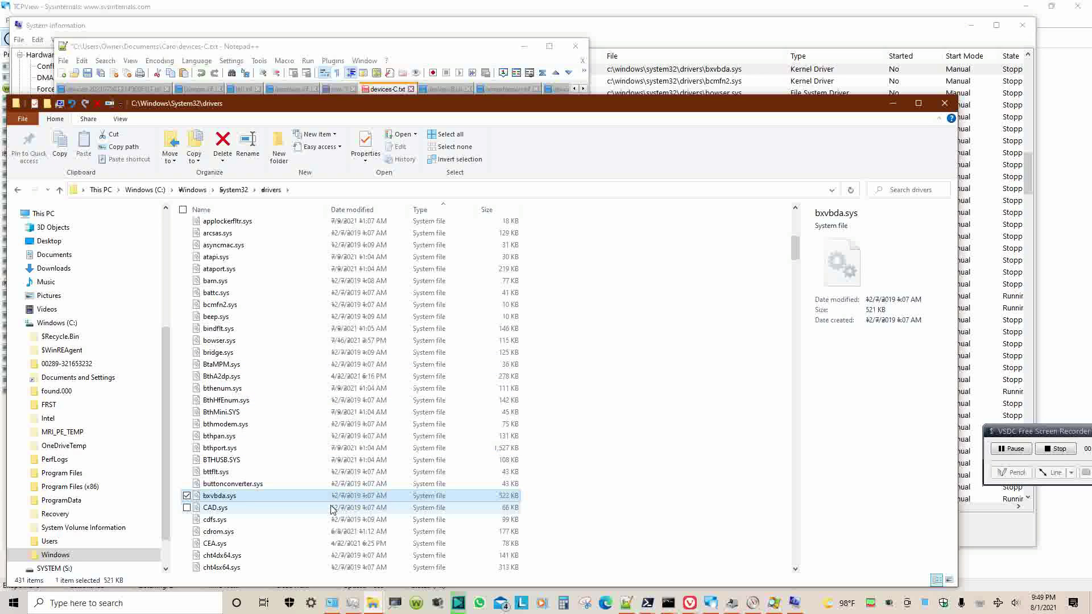
{"action": "right_click", "coordinate": [466, 498]}
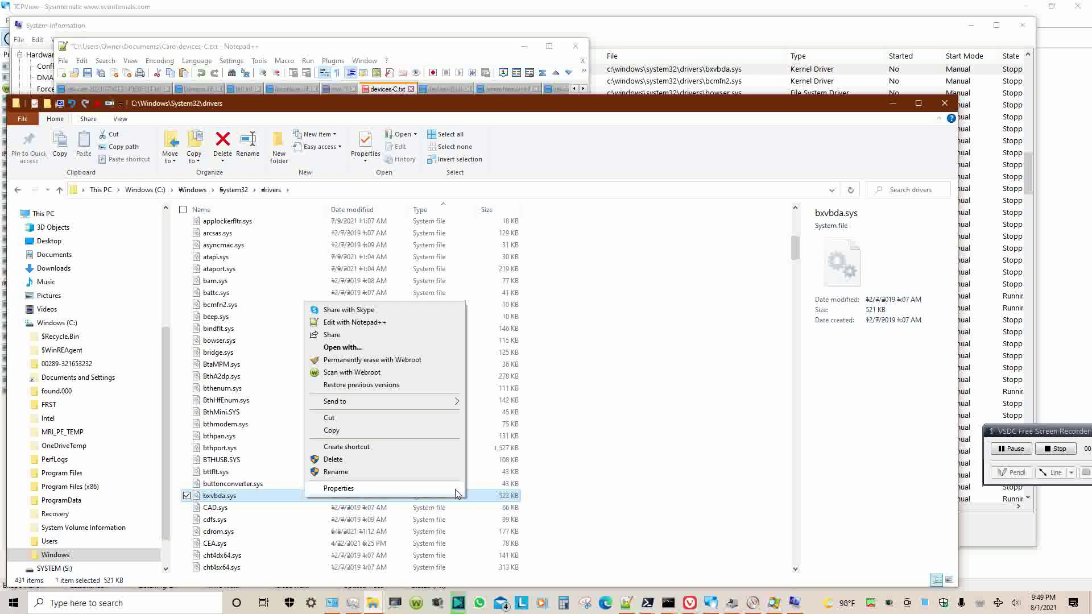
{"action": "left_click", "coordinate": [622, 510]}
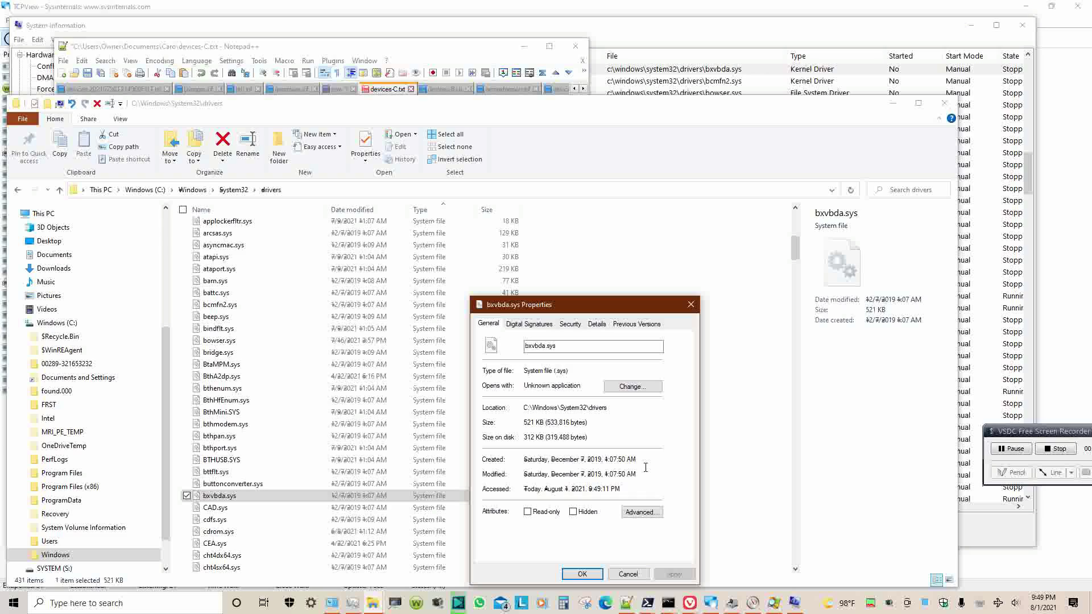
{"action": "left_click_drag", "start_coordinate": [637, 460], "coordinate": [512, 472]}
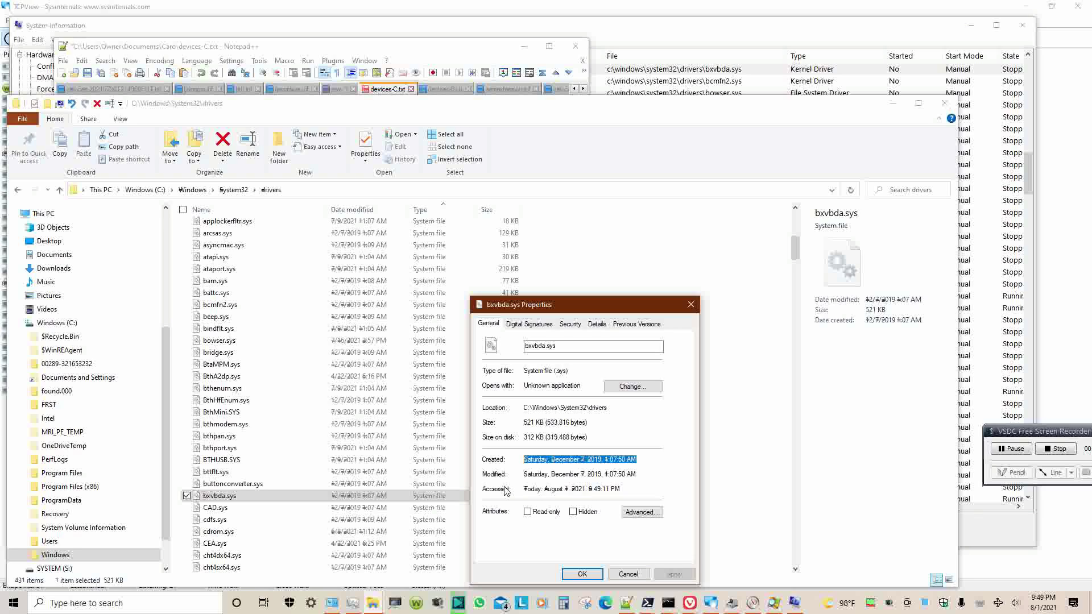
- Examine the signature timestamp, security permissions and file details of bxvbda.sys, and close its properties
{"action": "left_click", "coordinate": [519, 324]}
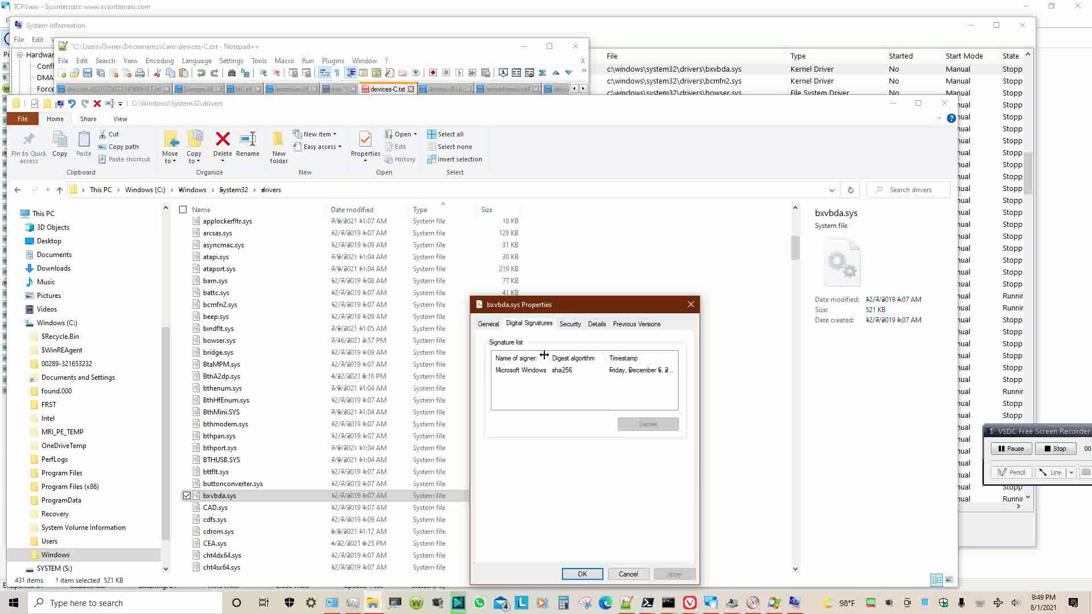
{"action": "left_click_drag", "start_coordinate": [606, 357], "coordinate": [514, 359]}
{"action": "left_click_drag", "start_coordinate": [603, 359], "coordinate": [665, 360]}
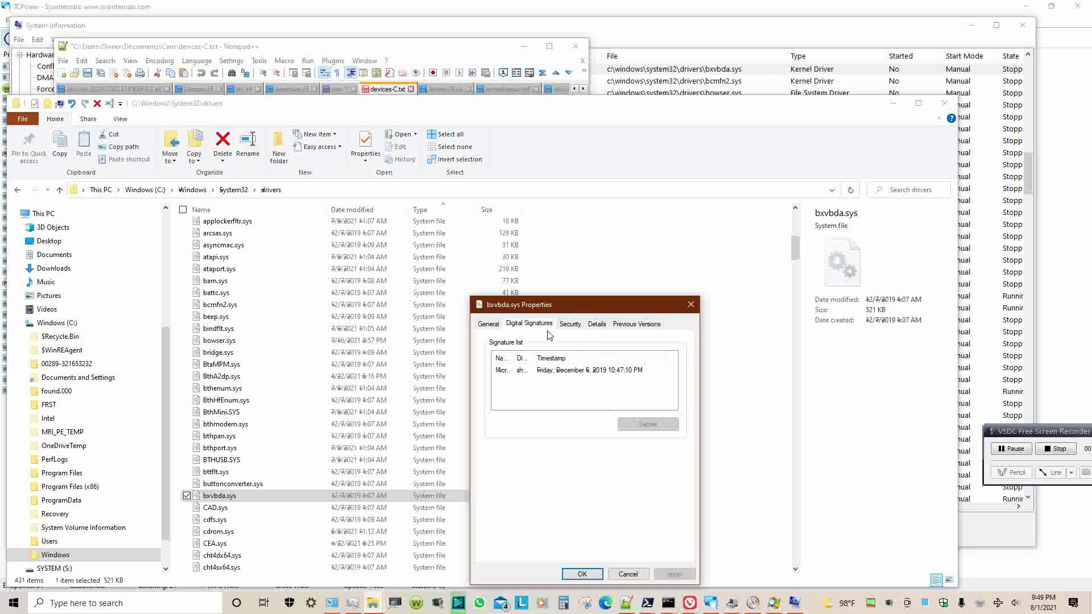
{"action": "left_click", "coordinate": [569, 327]}
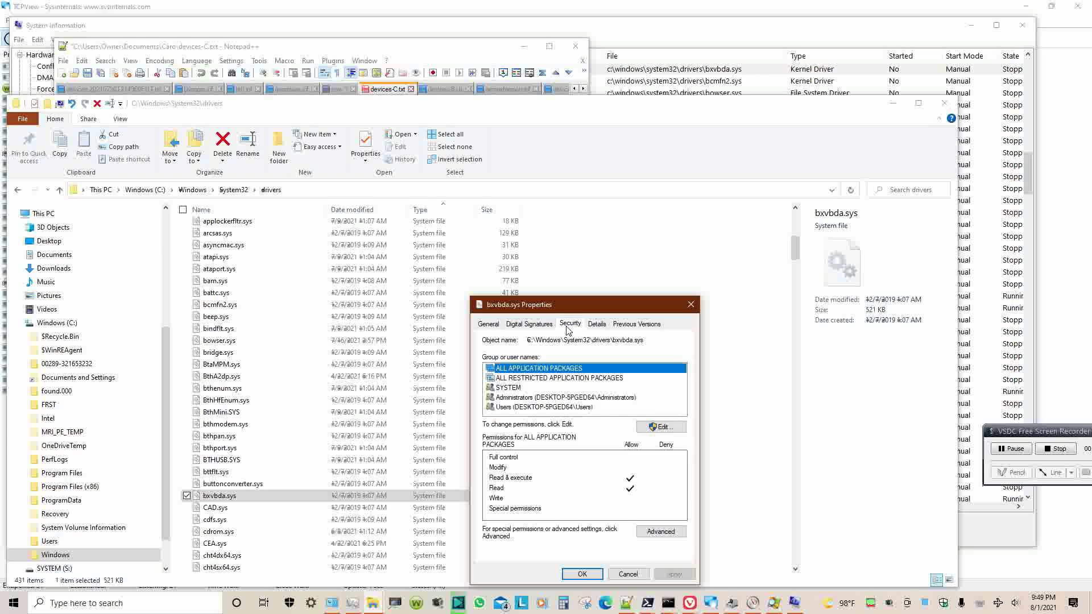
{"action": "left_click", "coordinate": [596, 328]}
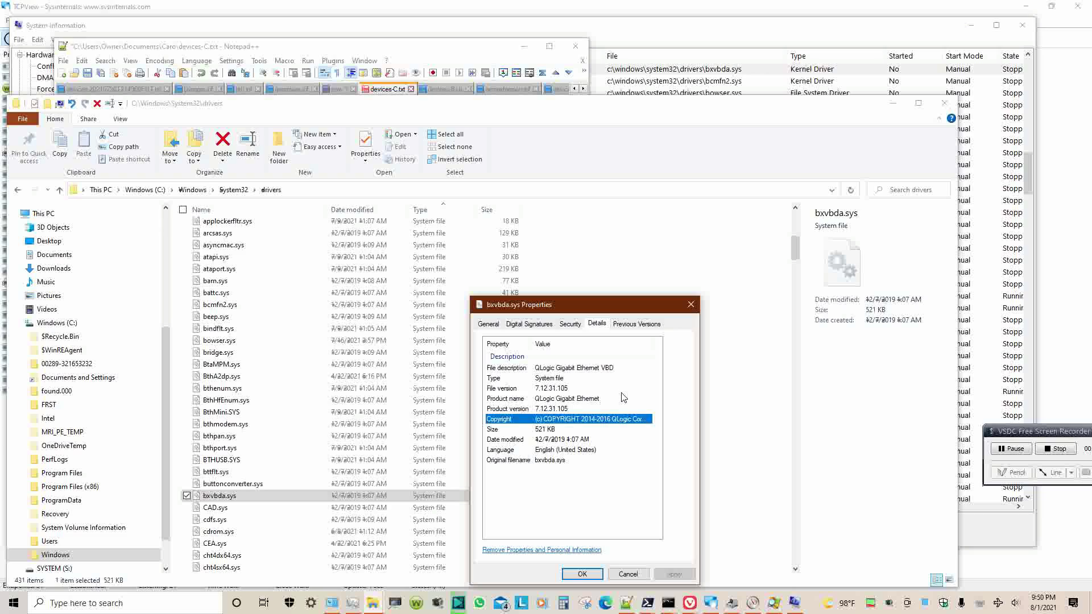
{"action": "left_click", "coordinate": [625, 574]}
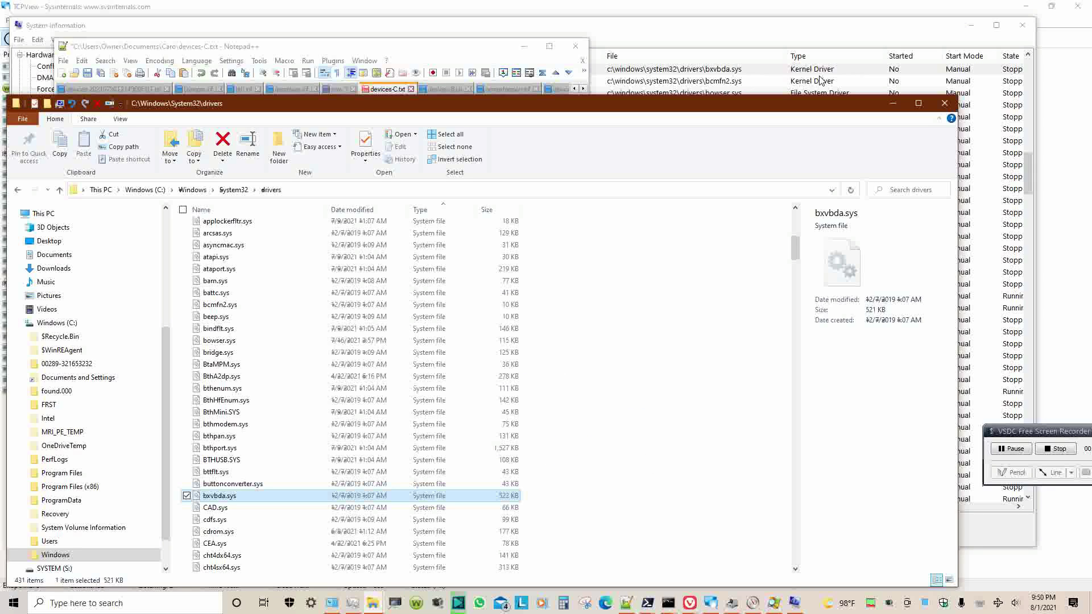
- Return to System Information and examine the State, Status, Error Control and Accept columns of the driver list
{"action": "left_click", "coordinate": [798, 39]}
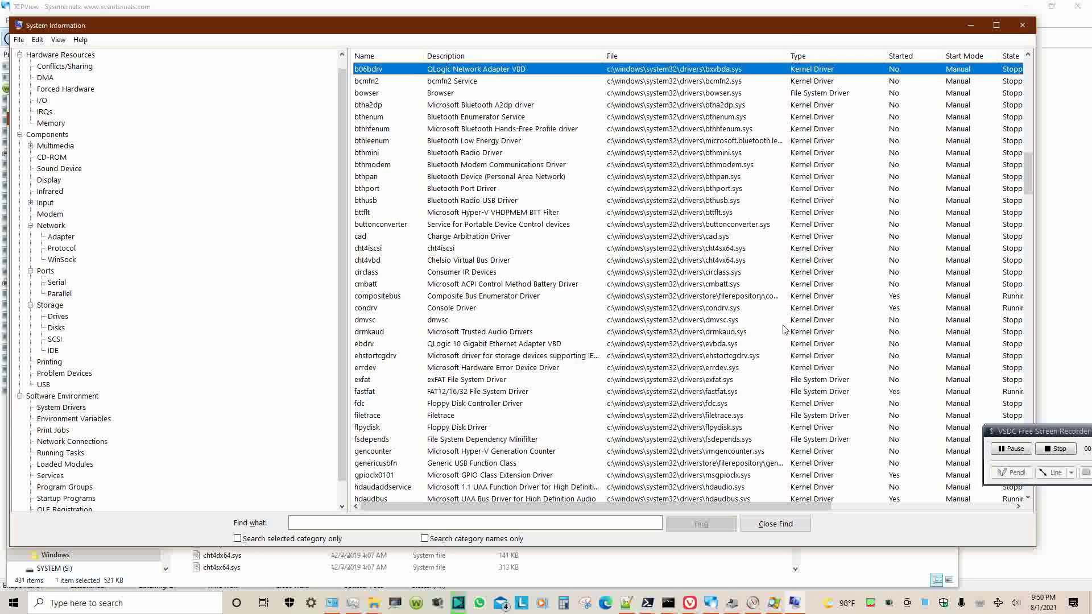
{"action": "left_click_drag", "start_coordinate": [718, 505], "coordinate": [941, 516]}
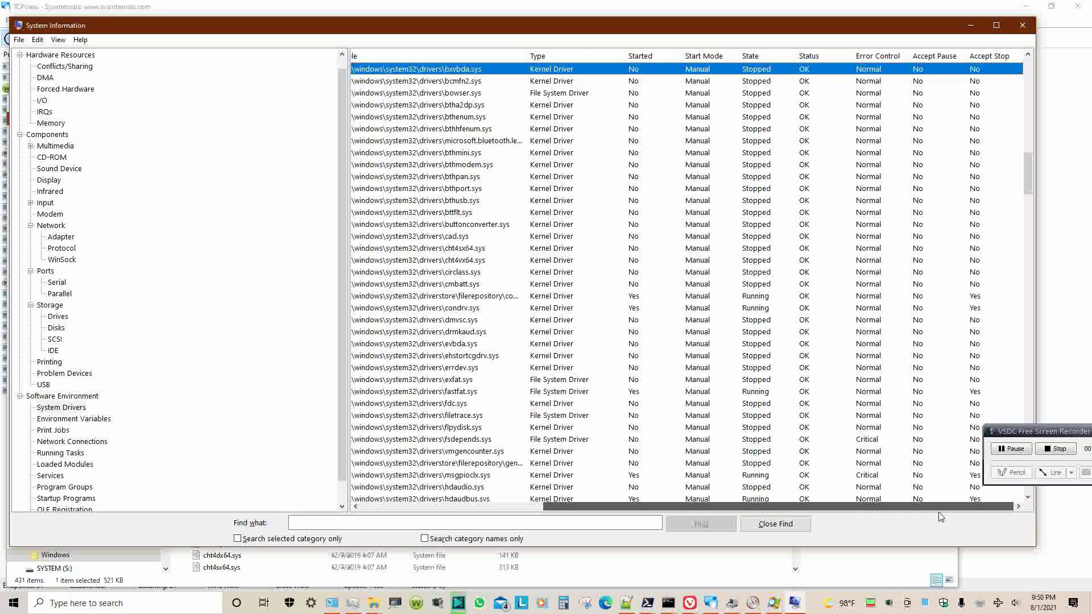
{"action": "left_click_drag", "start_coordinate": [939, 513], "coordinate": [676, 512]}
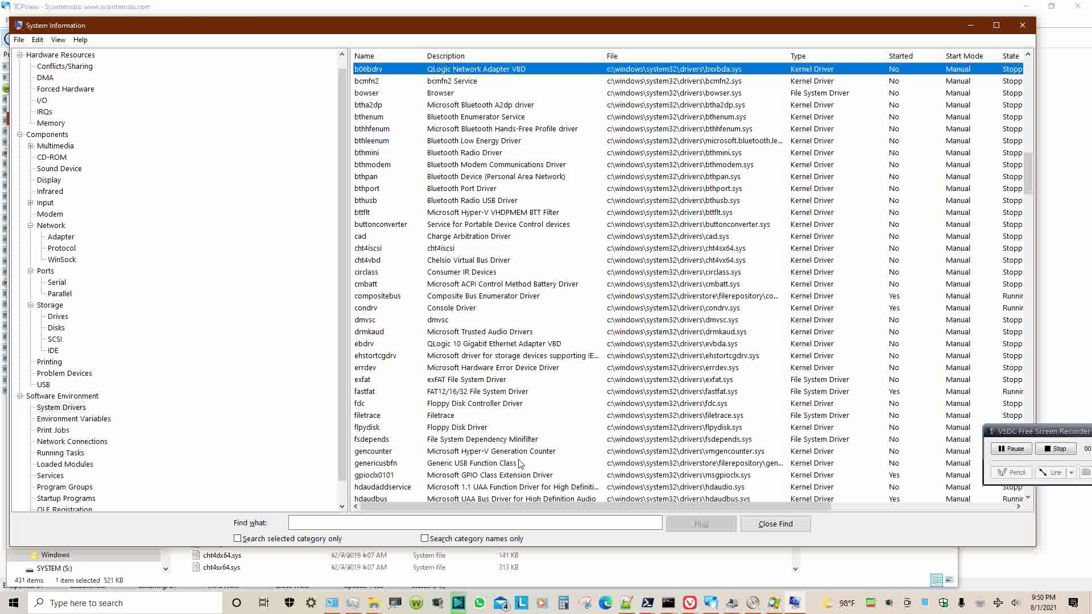
{"action": "left_click_drag", "start_coordinate": [509, 504], "coordinate": [610, 523]}
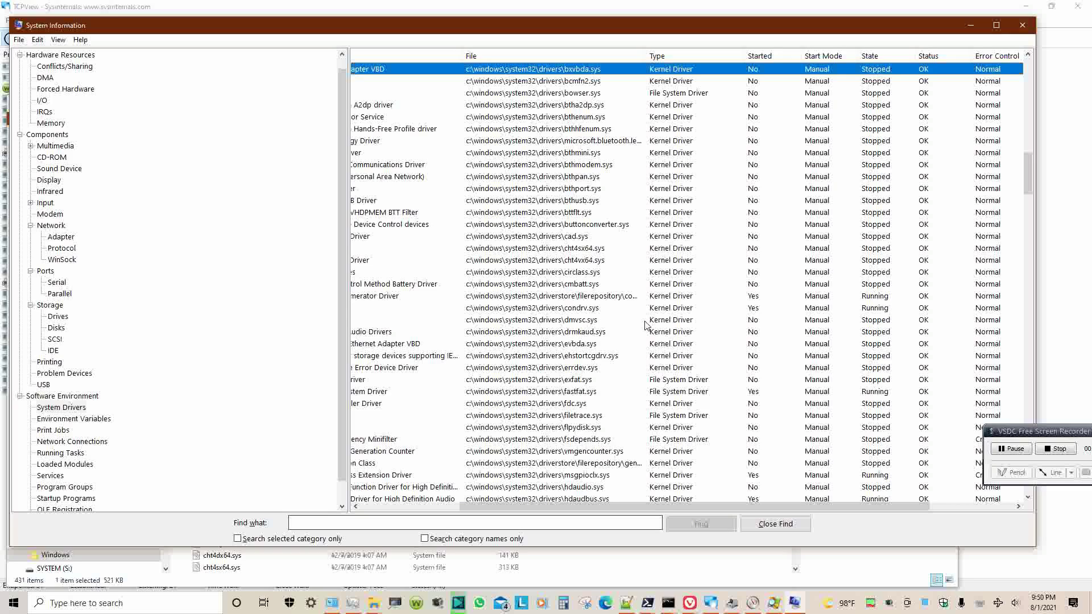
- Highlight the running manual-start drivers one by one: compositebus, condrv and fastfat
{"action": "left_click", "coordinate": [615, 299]}
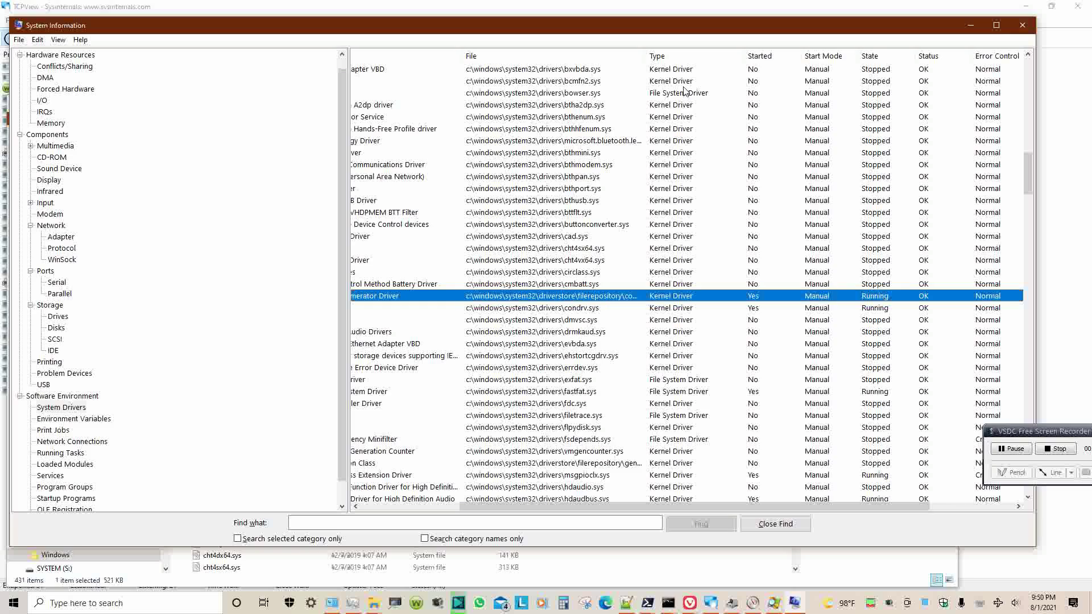
{"action": "left_click", "coordinate": [607, 311]}
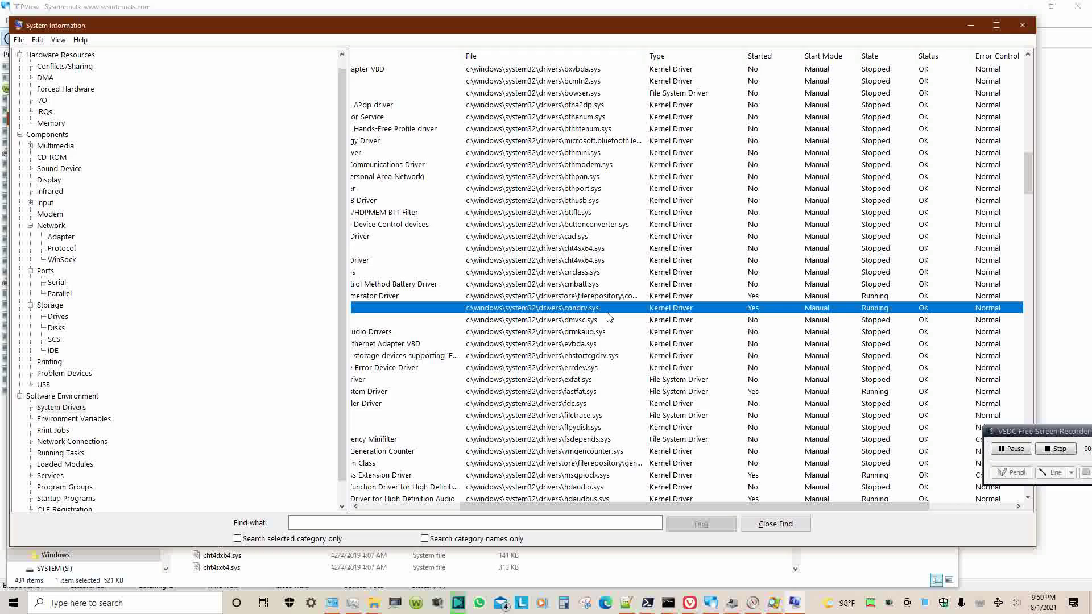
{"action": "left_click", "coordinate": [596, 395]}
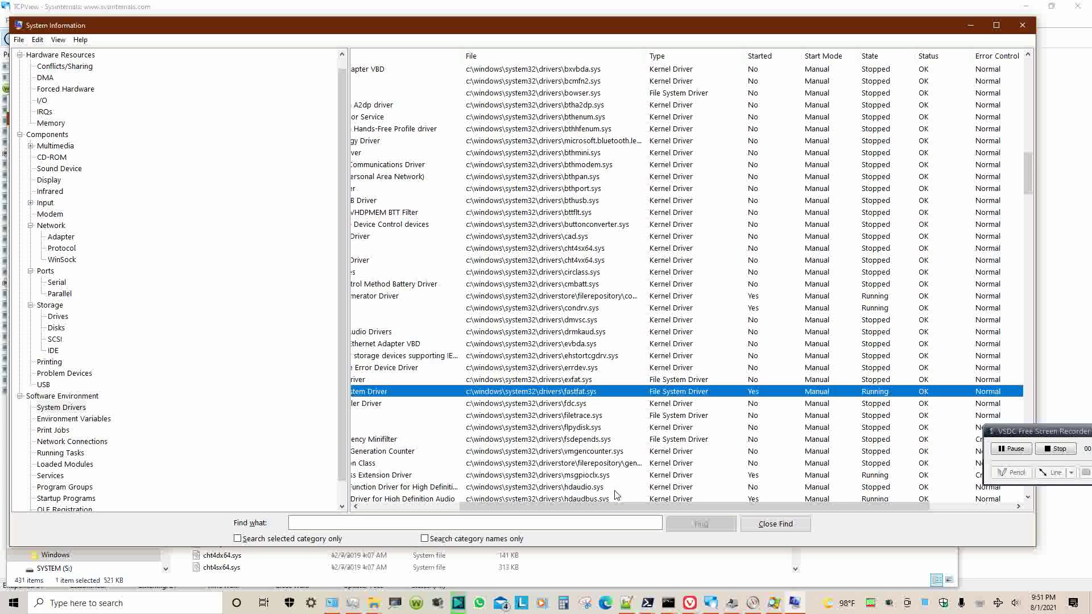
- Show the driver names again and highlight the running manual-start drivers gpioclx0101 and hdaudbus
{"action": "left_click_drag", "start_coordinate": [612, 502], "coordinate": [502, 514]}
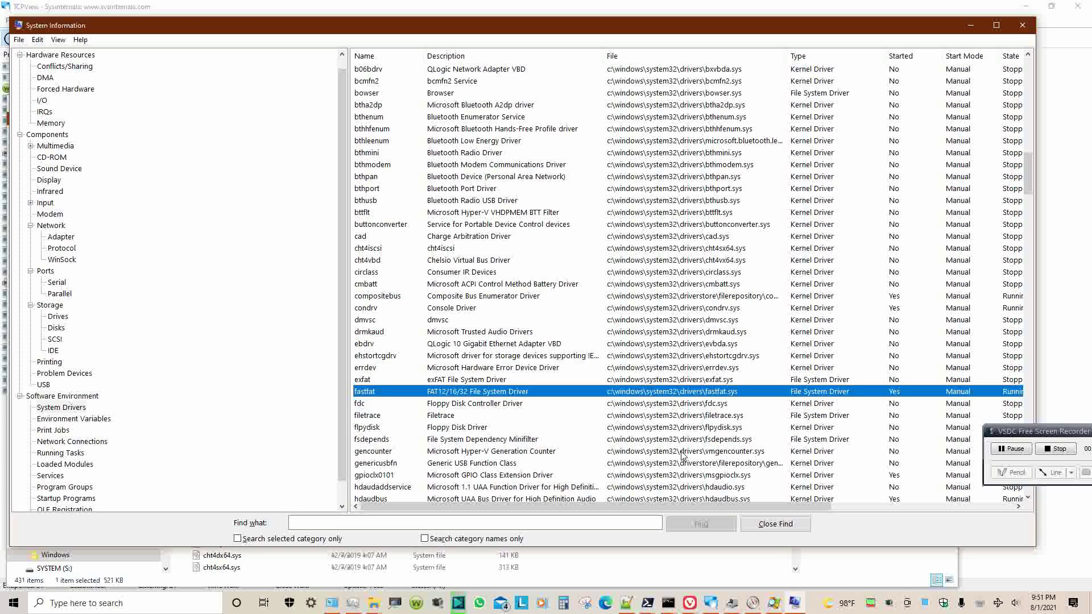
{"action": "scroll", "coordinate": [684, 455], "scroll_direction": "down", "scroll_amount": 5}
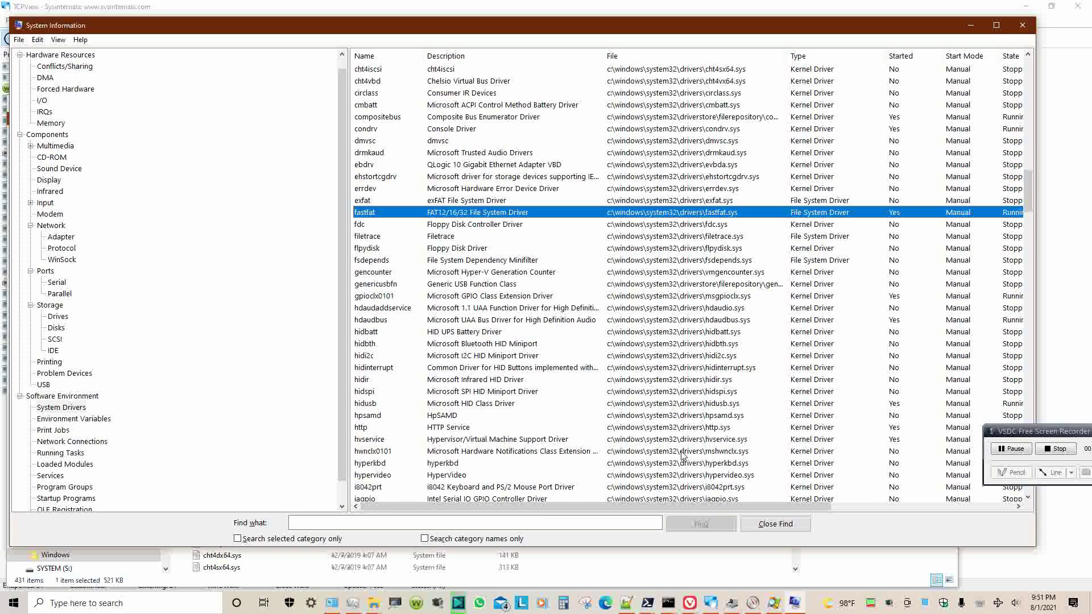
{"action": "left_click", "coordinate": [1017, 297]}
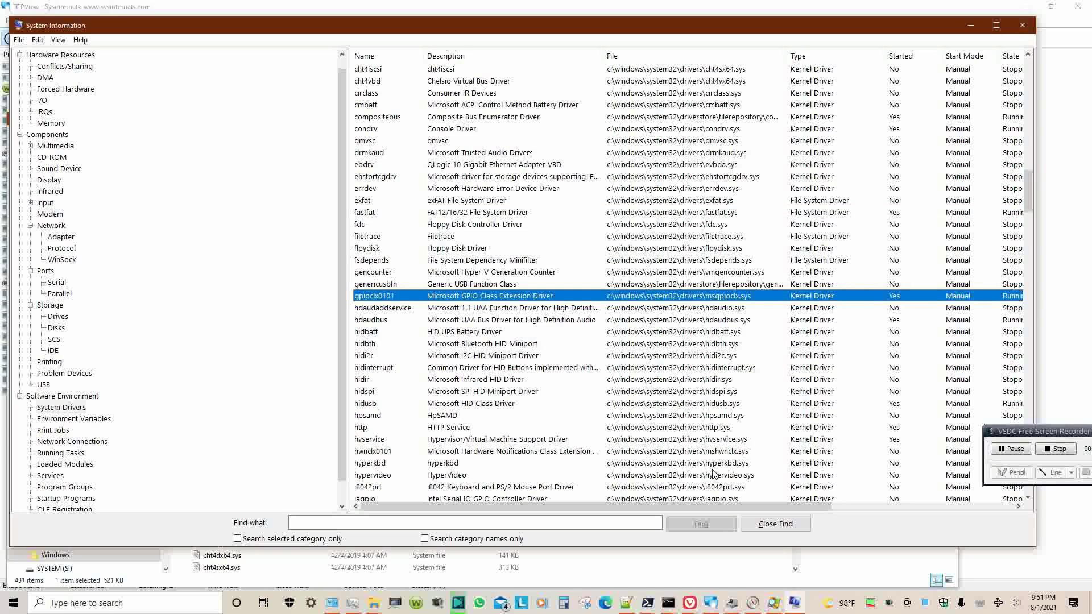
{"action": "left_click", "coordinate": [794, 320]}
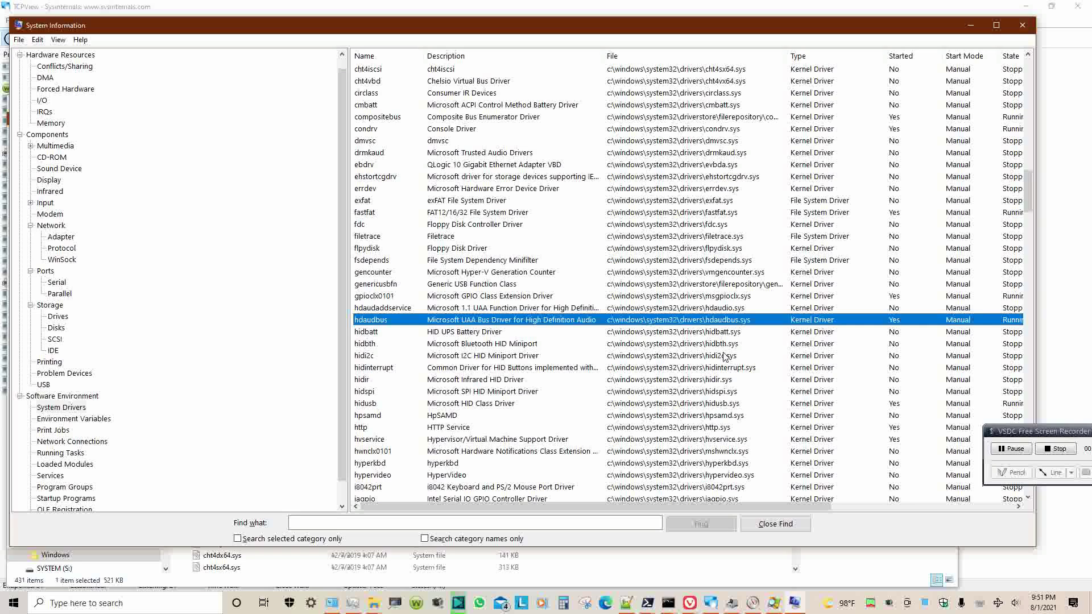
- Enlarge the System Information window to show the State column fully and highlight the running hidusb driver
{"action": "scroll", "coordinate": [726, 357], "scroll_direction": "down", "scroll_amount": 2}
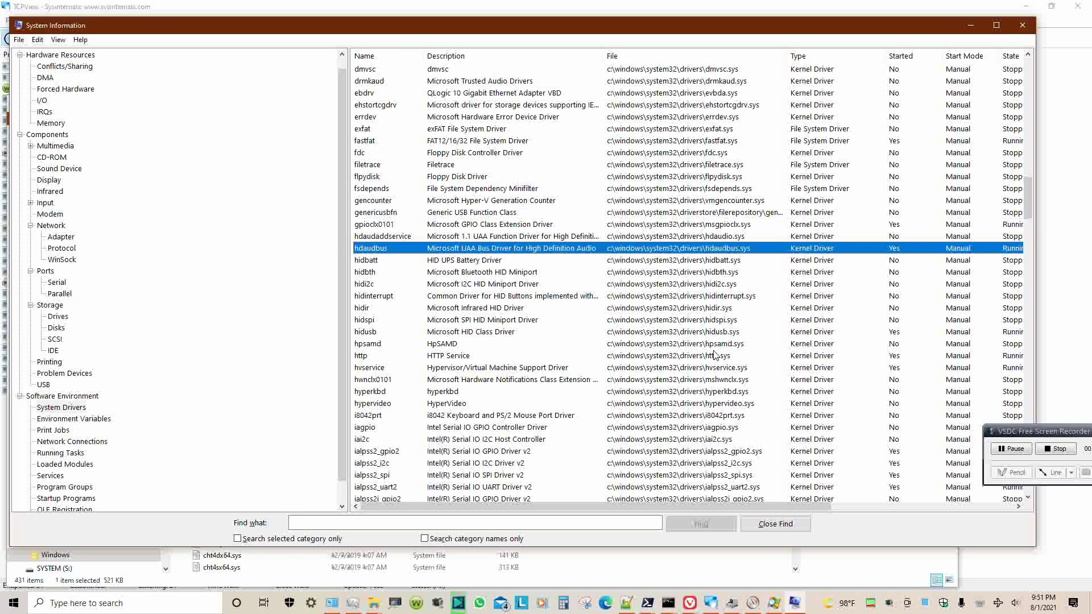
{"action": "left_click_drag", "start_coordinate": [1035, 547], "coordinate": [1079, 587]}
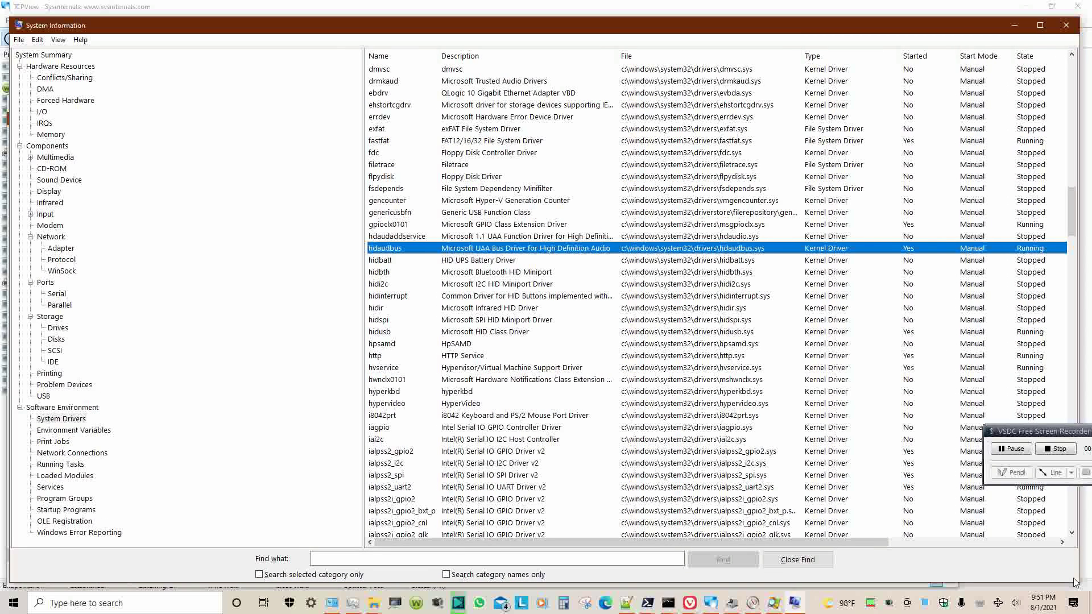
{"action": "left_click", "coordinate": [981, 334]}
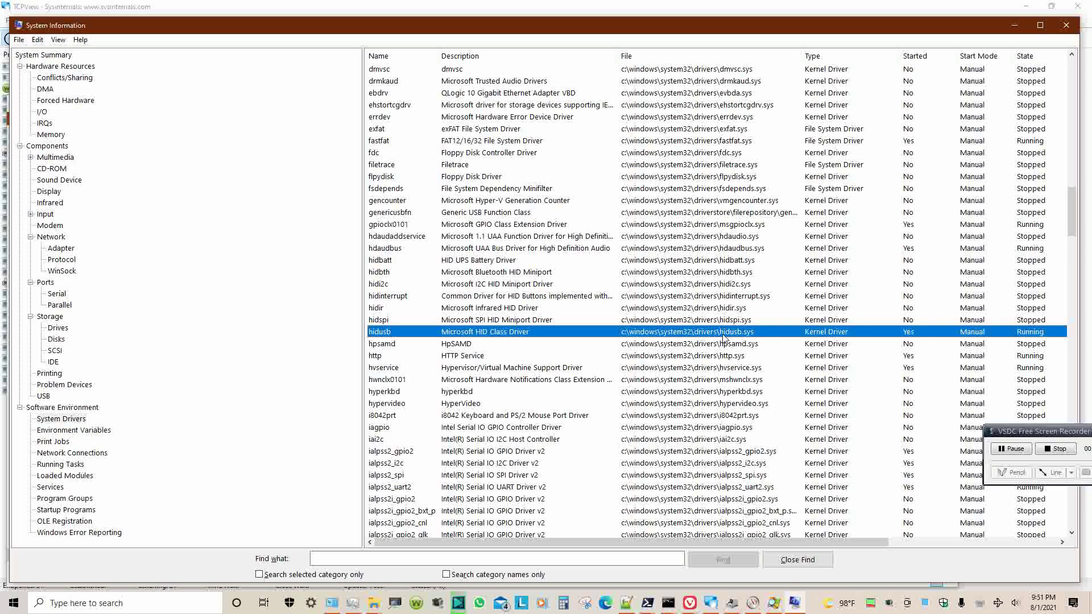
- Copy the hidusb driver entry and paste it as the address of the drivers folder window in File Explorer
{"action": "left_click", "coordinate": [56, 42]}
{"action": "left_click", "coordinate": [38, 39]}
{"action": "left_click", "coordinate": [375, 606]}
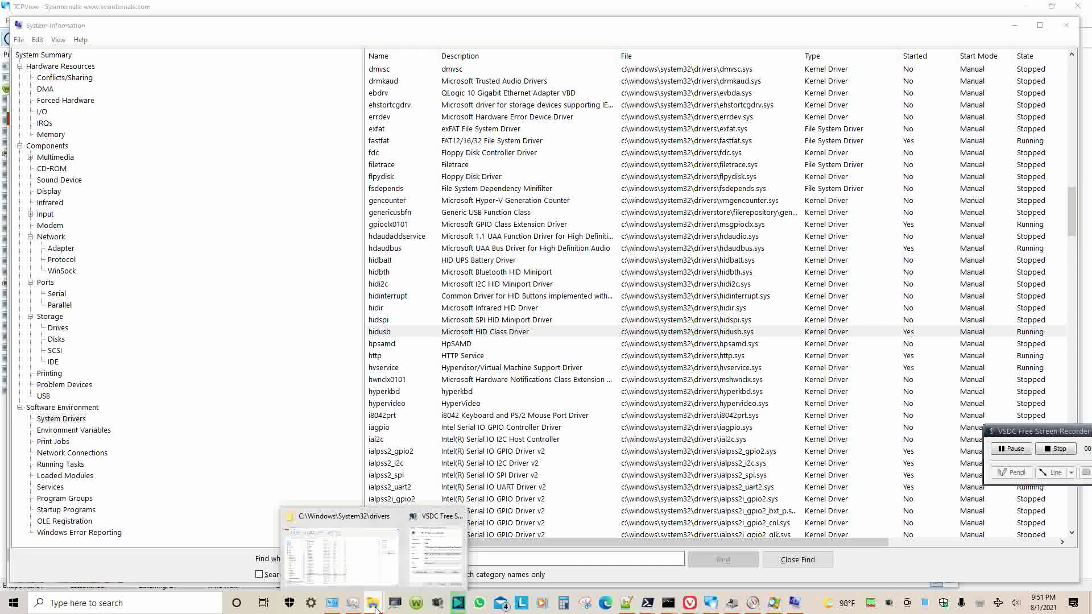
{"action": "left_click", "coordinate": [341, 546]}
{"action": "left_click", "coordinate": [484, 190]}
{"action": "type", "text": "hidusb= Microsoft HID Class Driver= c:\\windows\\system32\\drivers\\hidusb.sys= Kernel Driver= Yes= Manual= Running= OK= Ignore= No= Yes"}
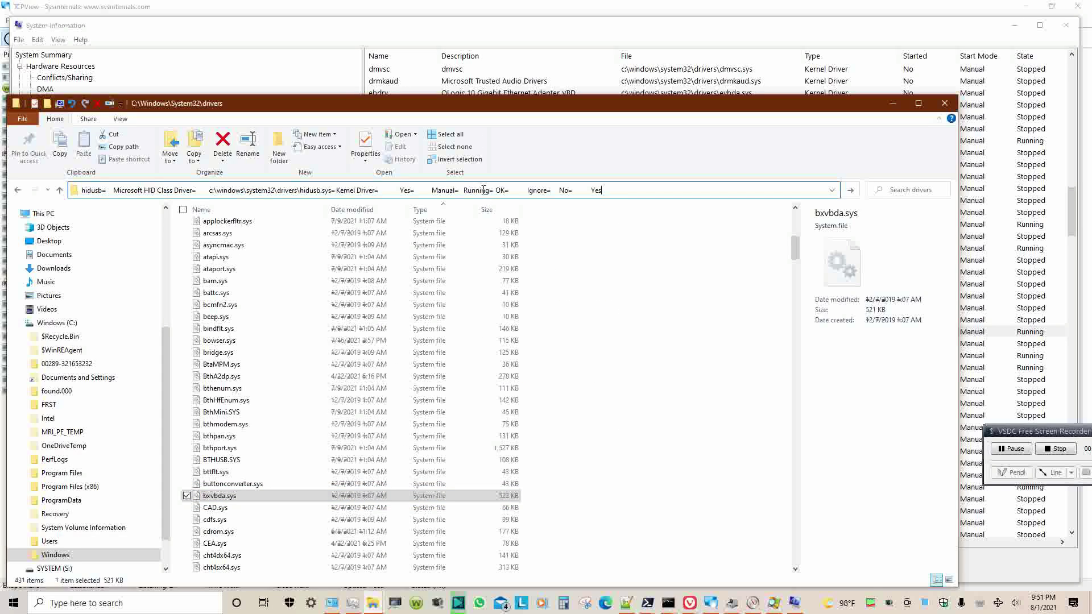
{"action": "key", "text": "ctrl+a"}
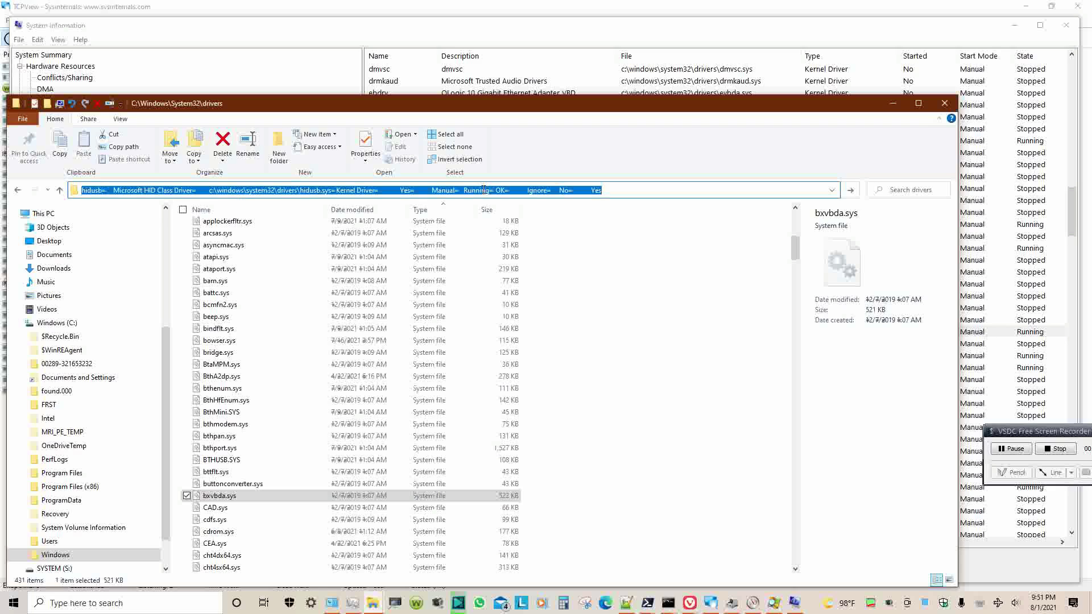
- In Notepad++, replace the text of devices-C.txt with the copied hidusb entry and copy its folder path c:\windows\system32\drivers\
{"action": "left_click", "coordinate": [626, 602]}
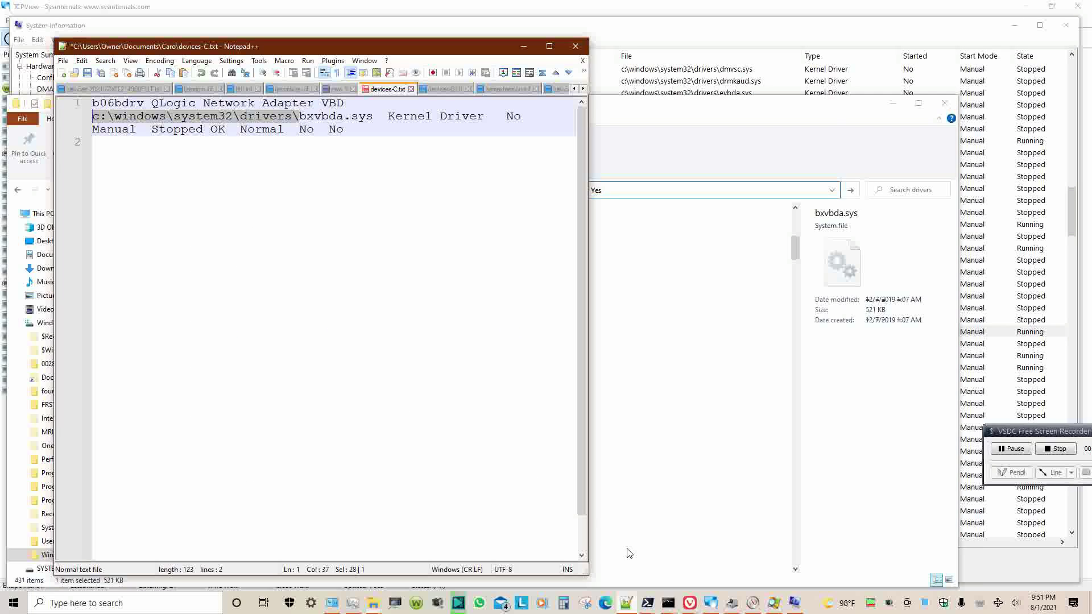
{"action": "left_click", "coordinate": [461, 366]}
{"action": "key", "text": "ctrl+a"}
{"action": "type", "text": "hidusb\tMicrosoft HID Class Driver\tc:\\windows\\system32\\drivers\\hidusb.sys\tKernel Driver\tYes\tManual\tRunning\tOK\tIgnore\tNo\tYes"}
{"action": "left_click_drag", "start_coordinate": [299, 115], "coordinate": [94, 118]}
{"action": "key", "text": "ctrl+c"}
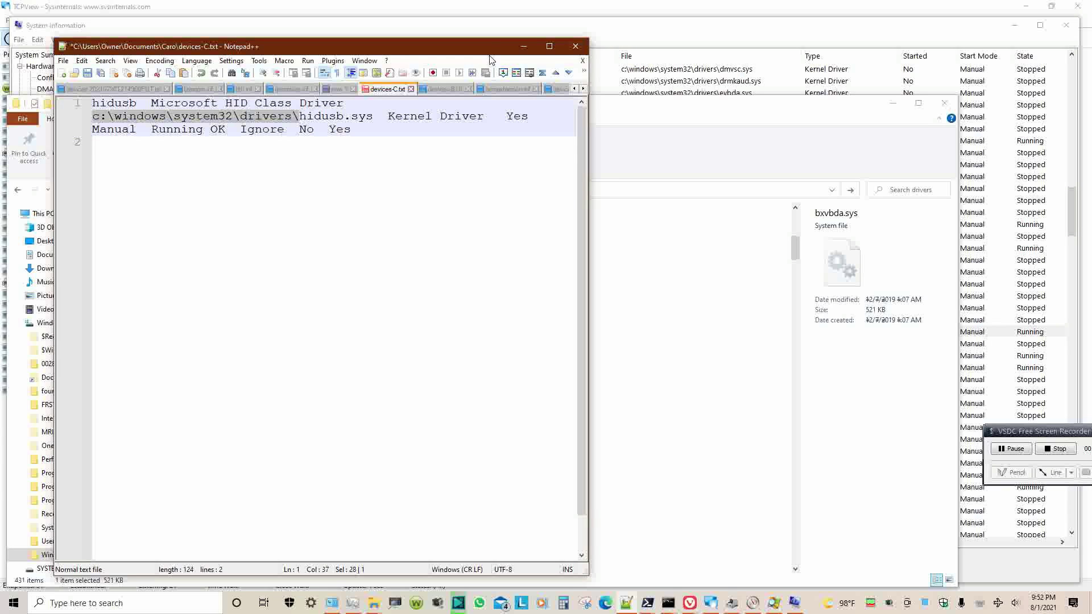
- Back in File Explorer, open the copied c:\windows\system32\drivers\ path and dismiss the app chooser
{"action": "left_click", "coordinate": [523, 46]}
{"action": "left_click", "coordinate": [542, 192]}
{"action": "left_click", "coordinate": [542, 192]}
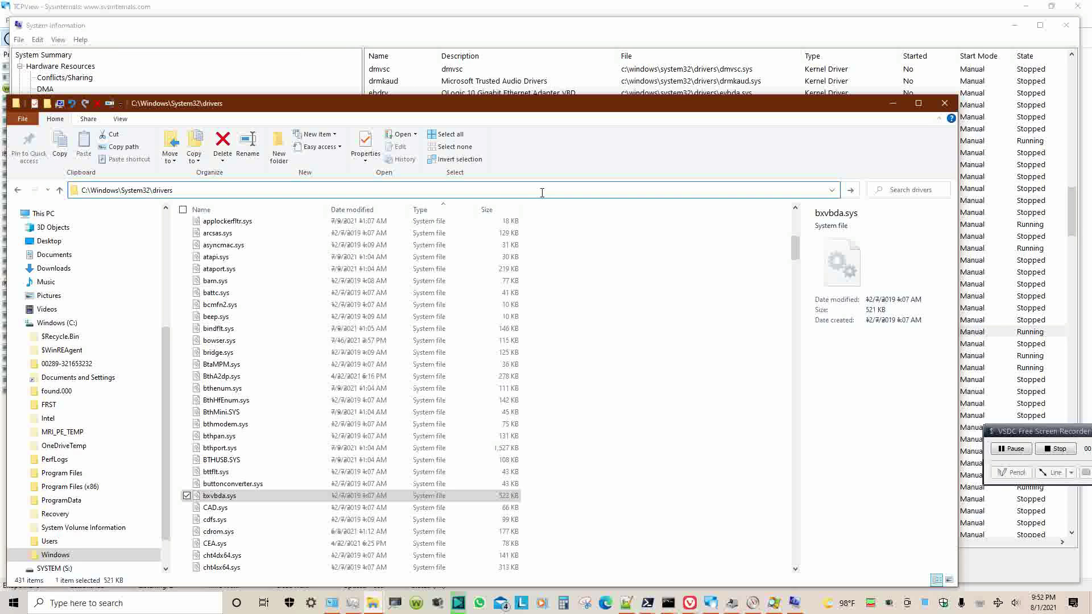
{"action": "key", "text": "Return"}
{"action": "key", "text": "ctrl+a"}
{"action": "key", "text": "ctrl+v"}
{"action": "key", "text": "Return"}
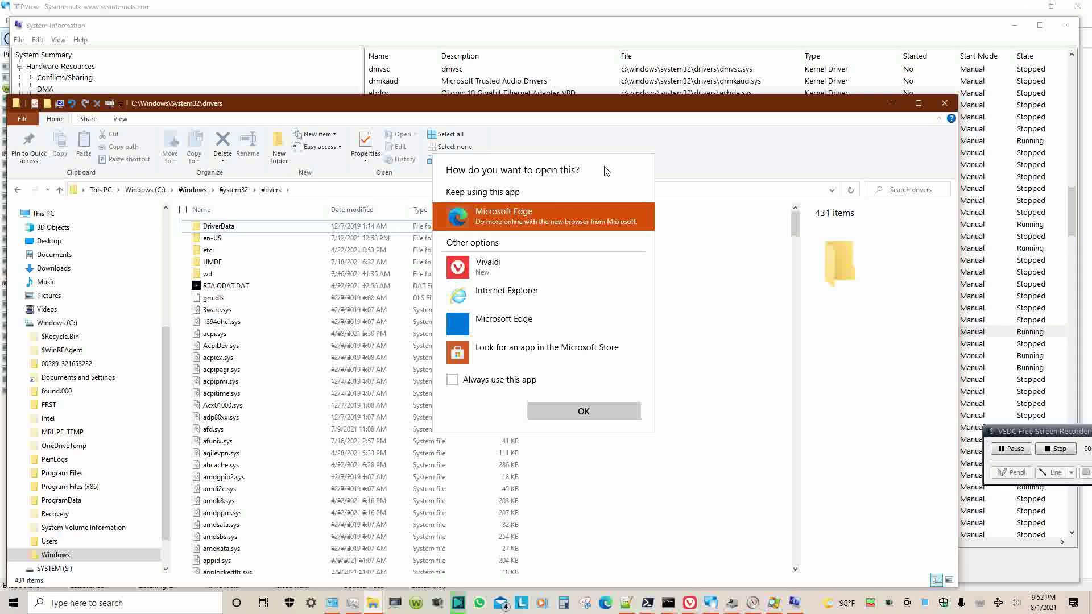
{"action": "key", "text": "Escape"}
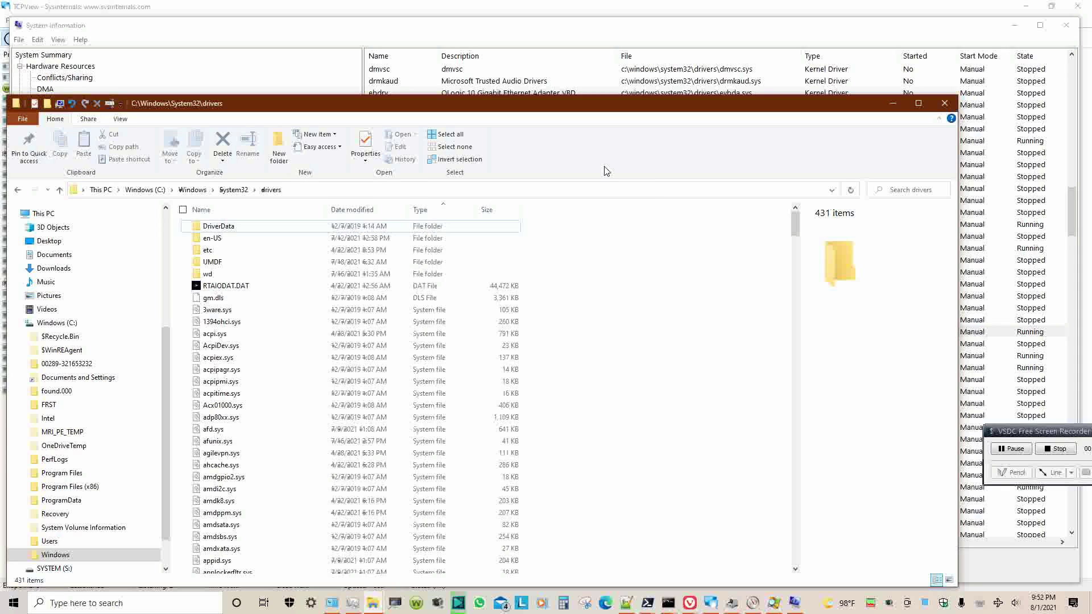
- Recheck the hidusb entry in System Information, and find and select hidusb.sys in the drivers folder
{"action": "left_click", "coordinate": [821, 28]}
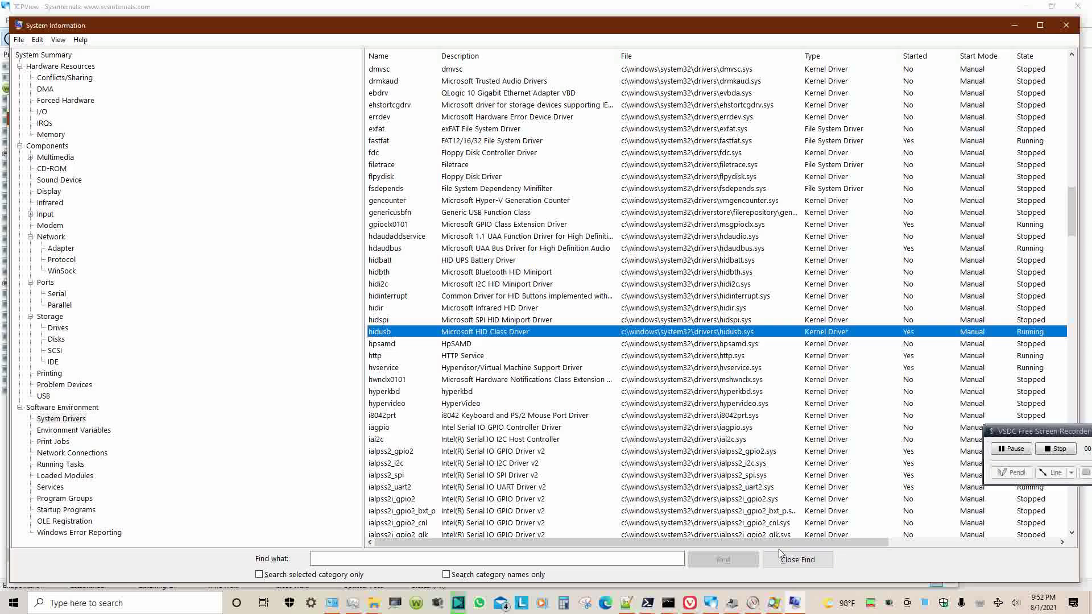
{"action": "mouse_move", "coordinate": [372, 603]}
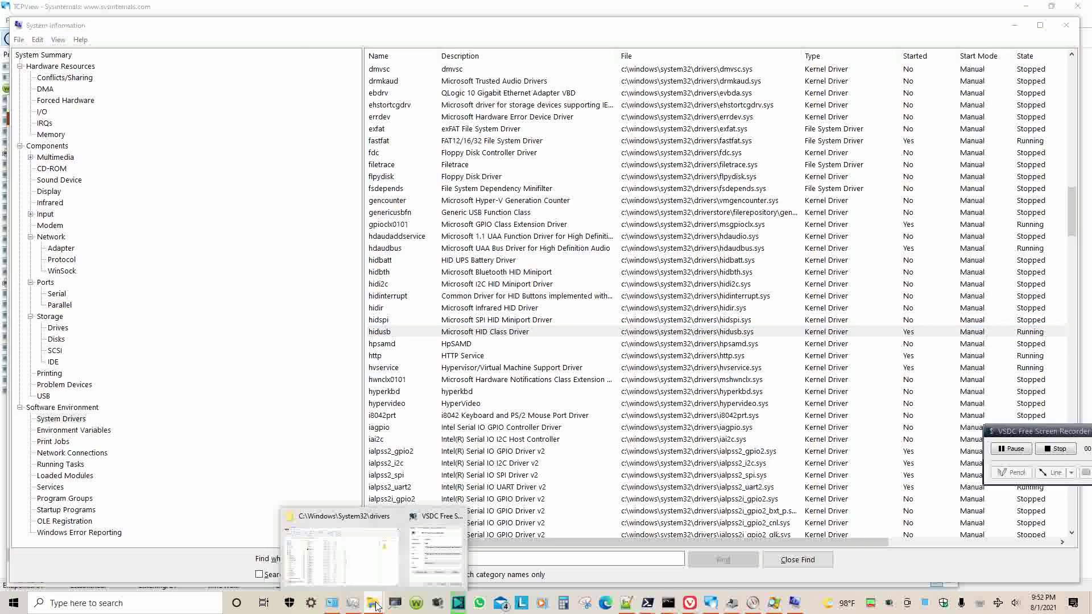
{"action": "left_click", "coordinate": [366, 584]}
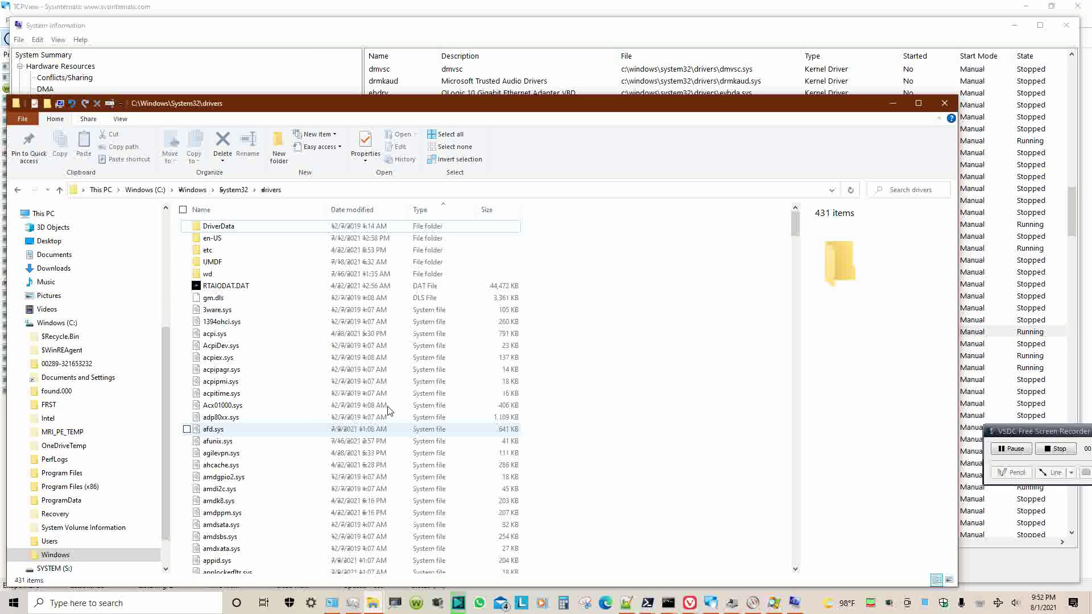
{"action": "left_click_drag", "start_coordinate": [794, 224], "coordinate": [797, 325]}
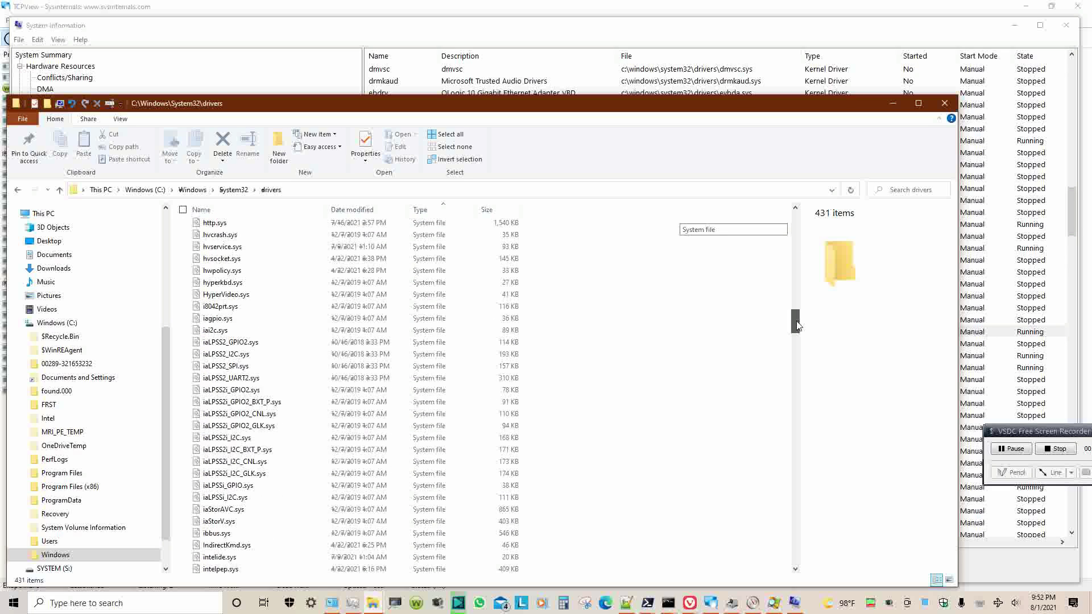
{"action": "scroll", "coordinate": [577, 362], "scroll_direction": "up", "scroll_amount": 3}
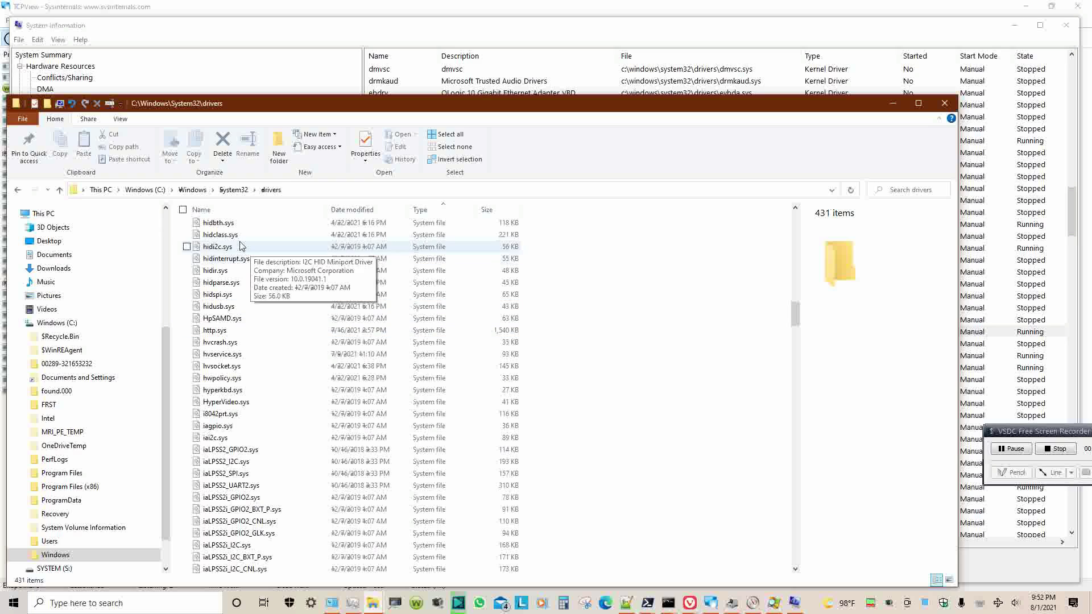
{"action": "left_click", "coordinate": [287, 247]}
{"action": "scroll", "coordinate": [288, 260], "scroll_direction": "up", "scroll_amount": 2}
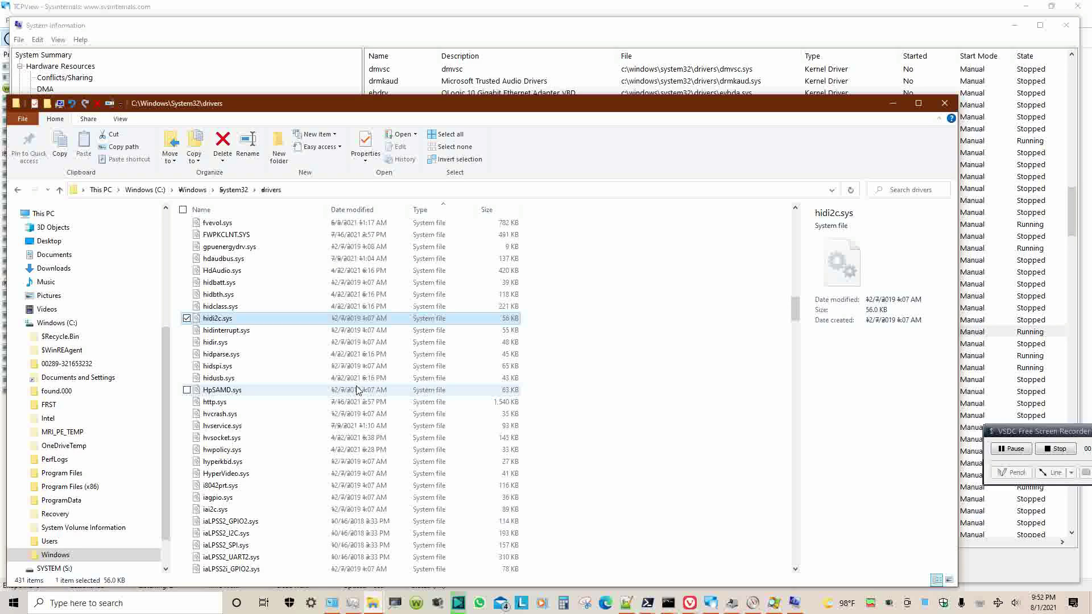
{"action": "left_click", "coordinate": [263, 296]}
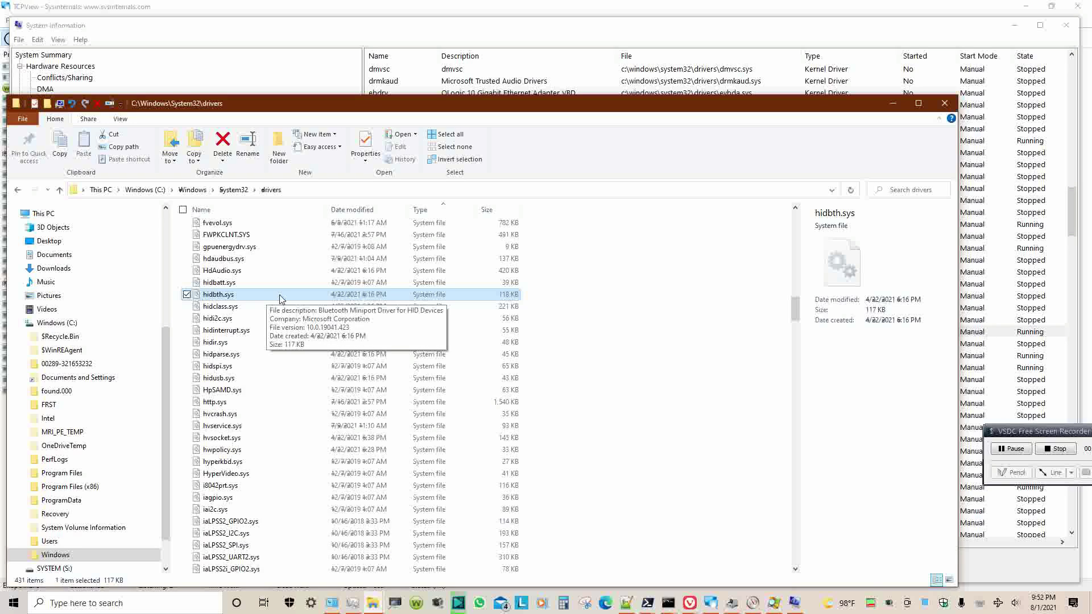
{"action": "left_click", "coordinate": [274, 377]}
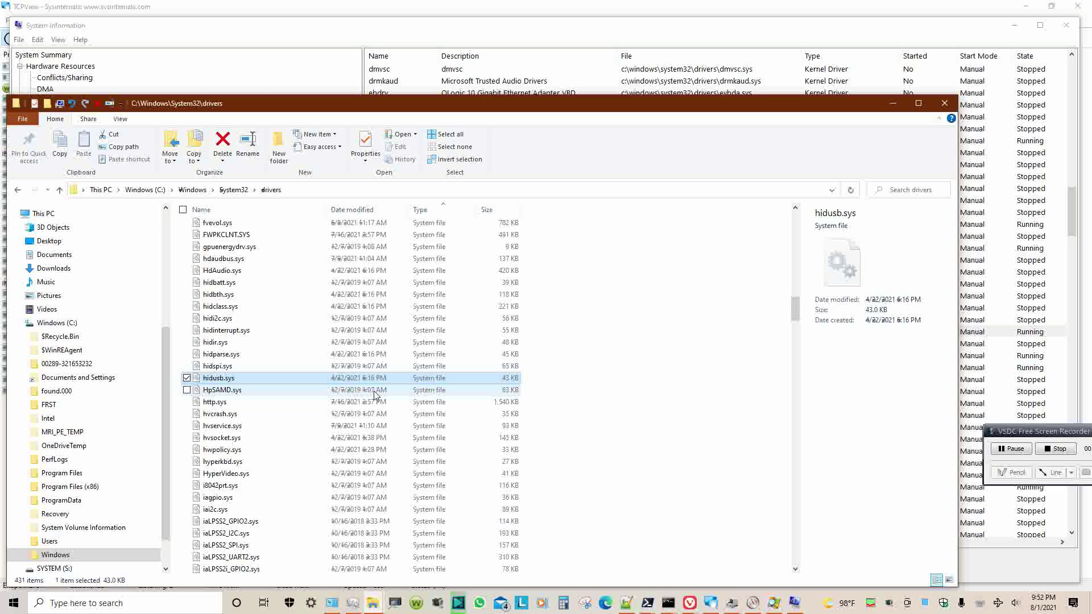
- Sort the drivers folder by date modified, review the newest files, and reverse the order to oldest first
{"action": "left_click", "coordinate": [351, 208]}
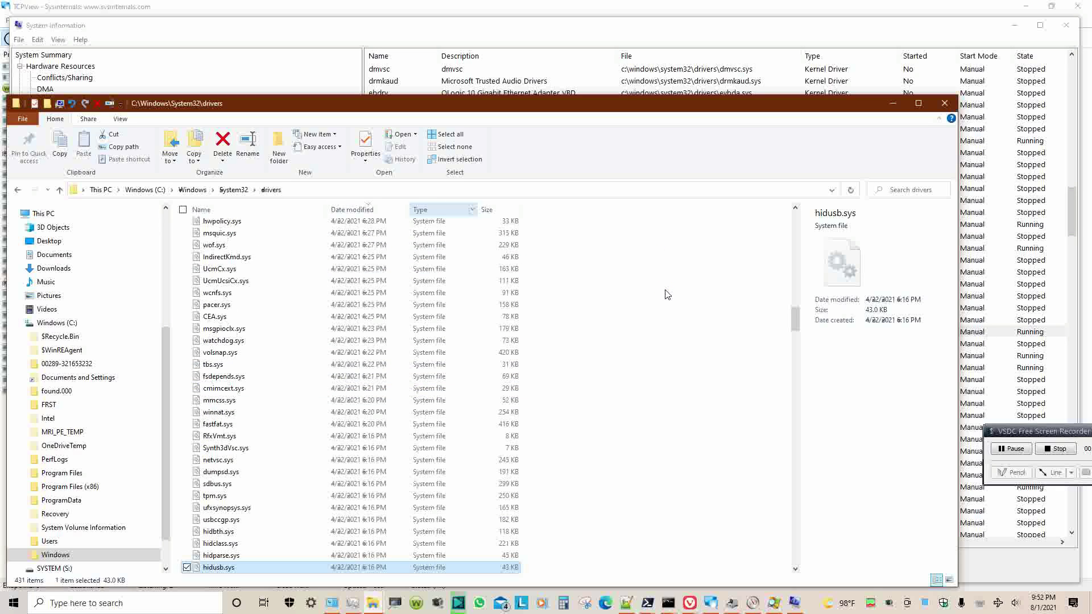
{"action": "scroll", "coordinate": [667, 294], "scroll_direction": "up", "scroll_amount": 20}
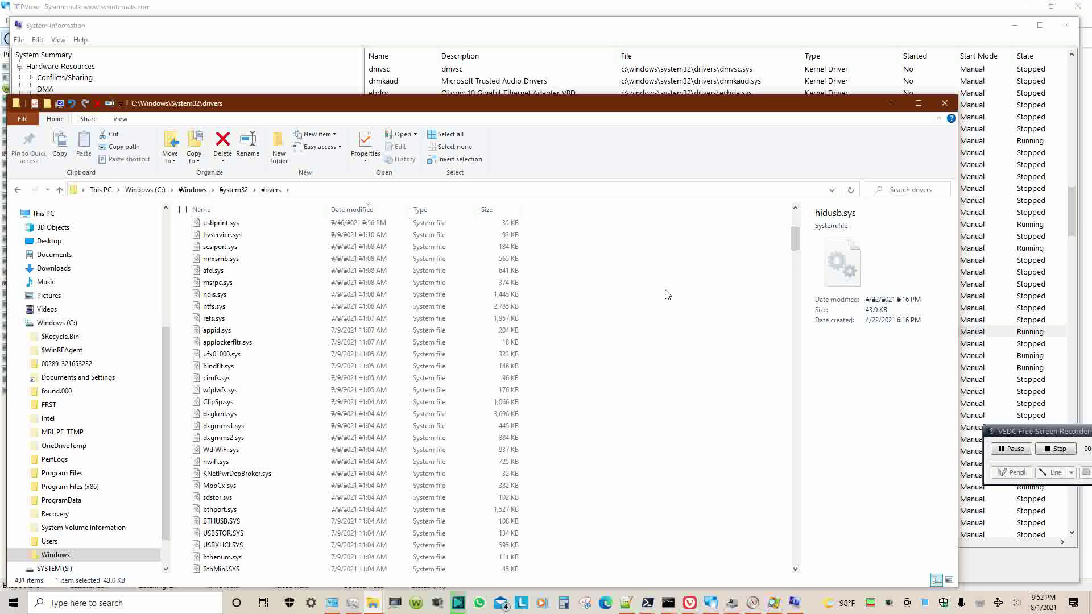
{"action": "scroll", "coordinate": [667, 294], "scroll_direction": "up", "scroll_amount": 6}
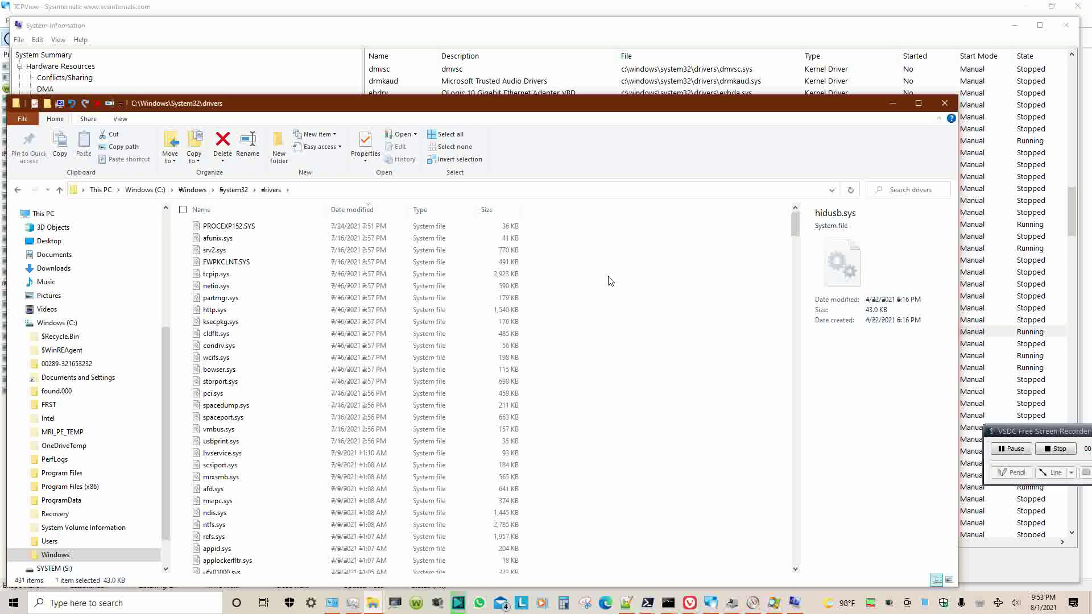
{"action": "left_click", "coordinate": [383, 209]}
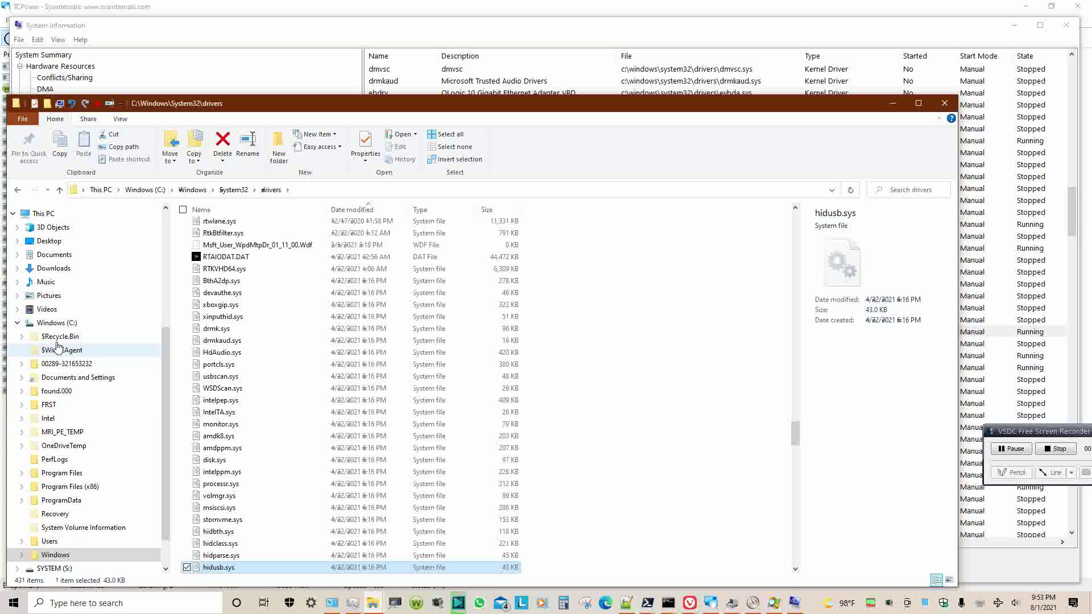
- Try to open the PerfLogs folder without granting access, view Program Files, and return to the drivers folder
{"action": "left_click", "coordinate": [59, 459]}
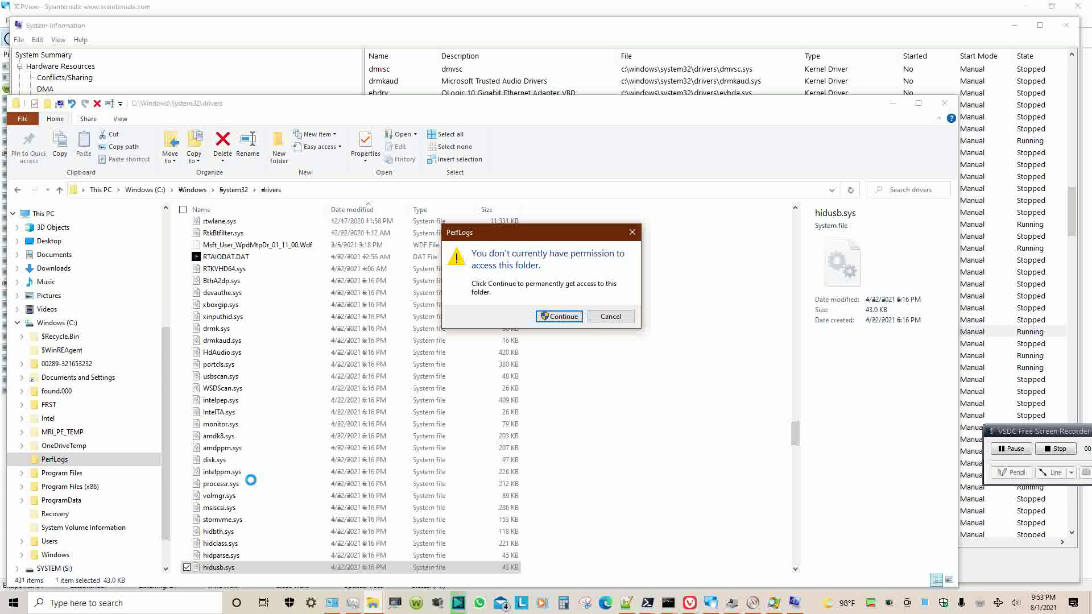
{"action": "left_click", "coordinate": [607, 322]}
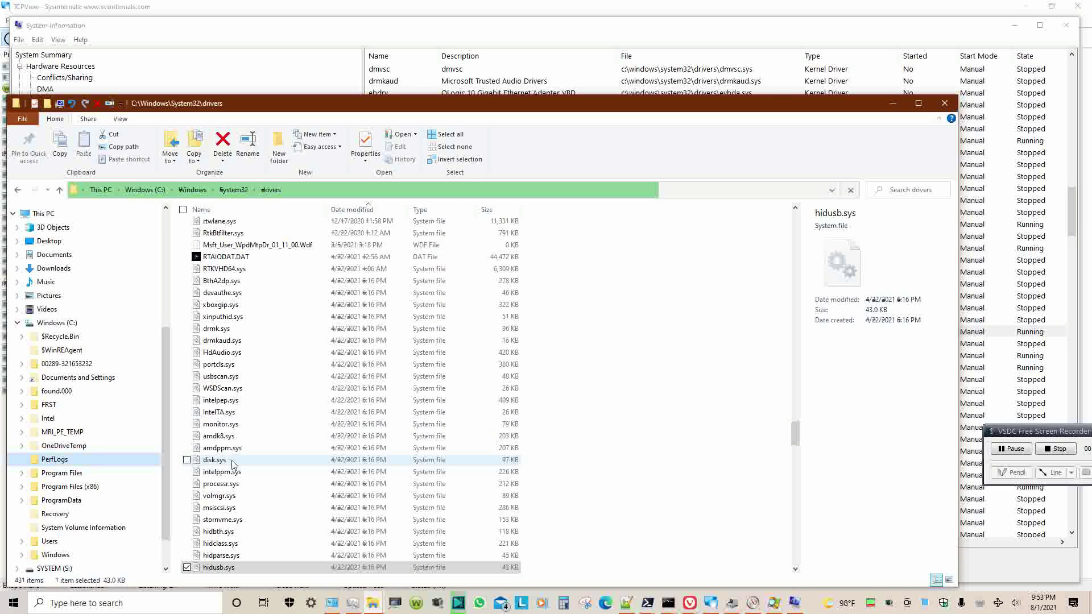
{"action": "left_click", "coordinate": [93, 477]}
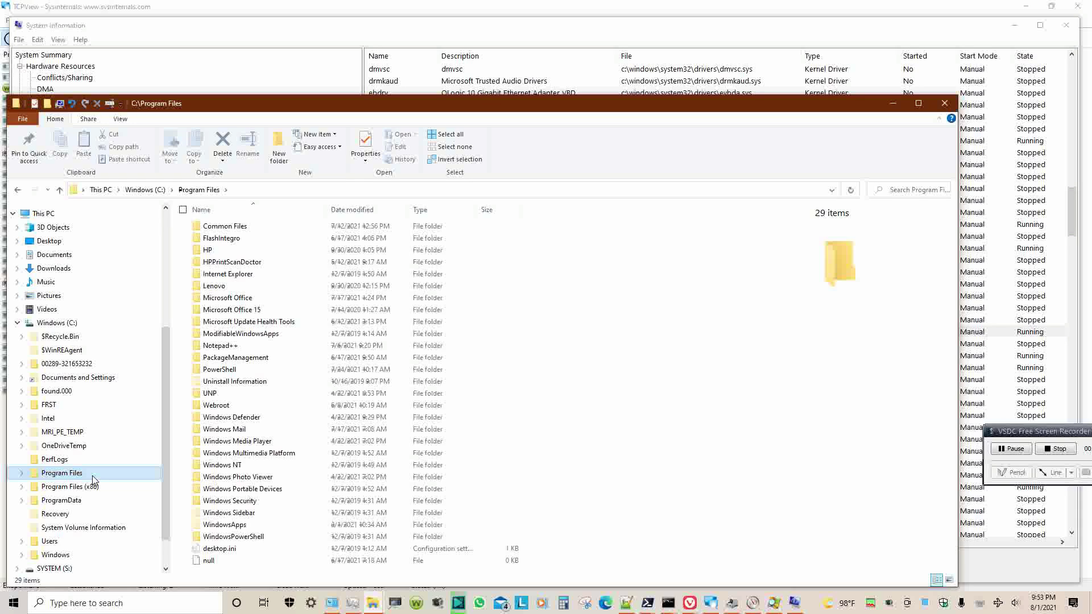
{"action": "left_click", "coordinate": [18, 190]}
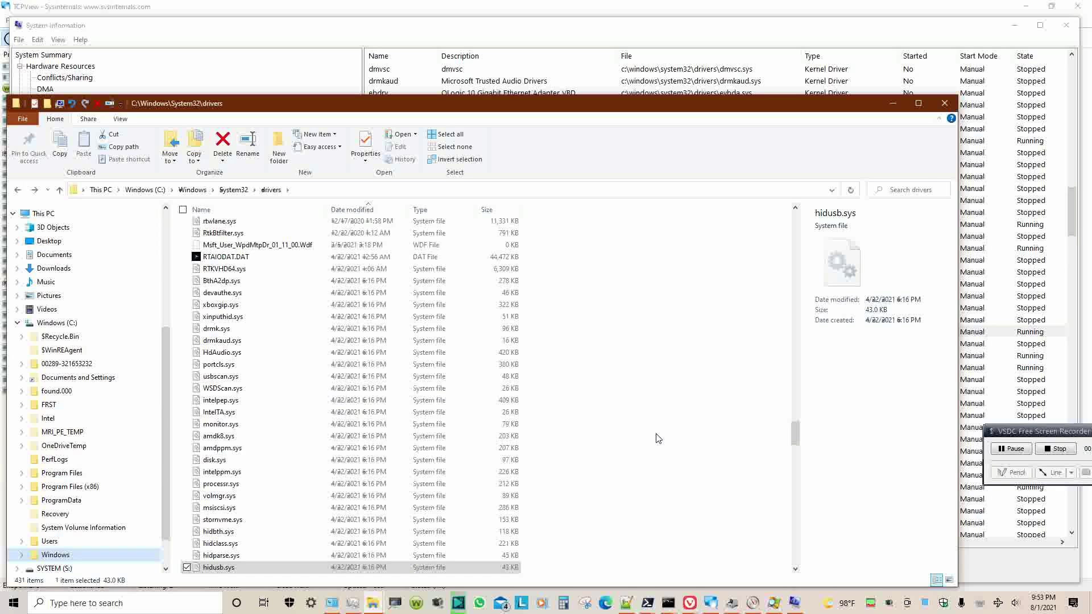
- Examine the modification dates of the drivers listed around and before hidusb.sys
{"action": "scroll", "coordinate": [658, 438], "scroll_direction": "down", "scroll_amount": 3}
{"action": "scroll", "coordinate": [658, 438], "scroll_direction": "down", "scroll_amount": 3}
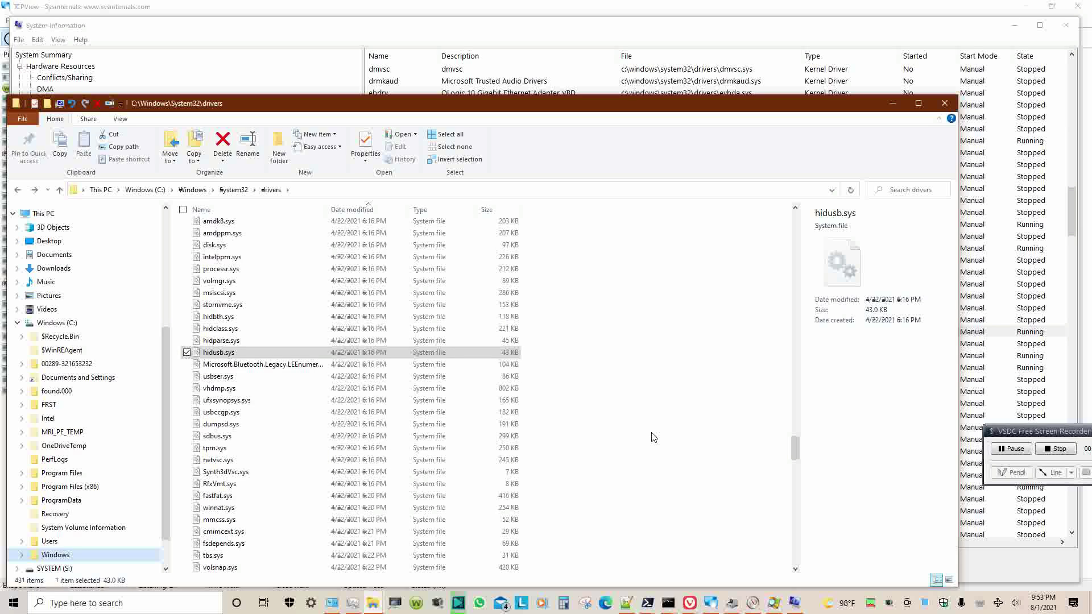
{"action": "scroll", "coordinate": [653, 436], "scroll_direction": "up", "scroll_amount": 18}
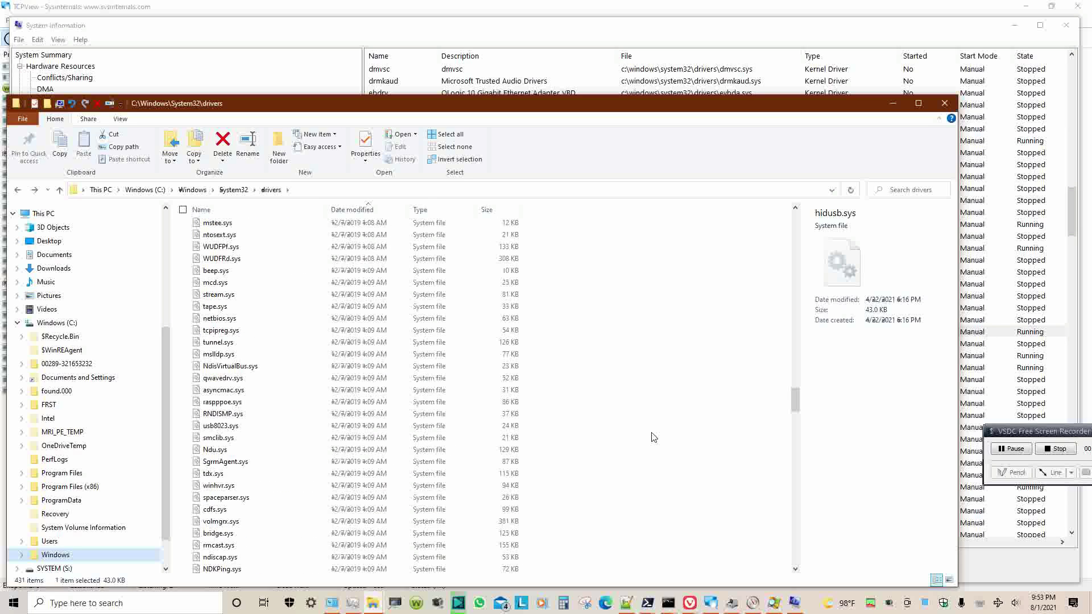
{"action": "scroll", "coordinate": [654, 436], "scroll_direction": "down", "scroll_amount": 5}
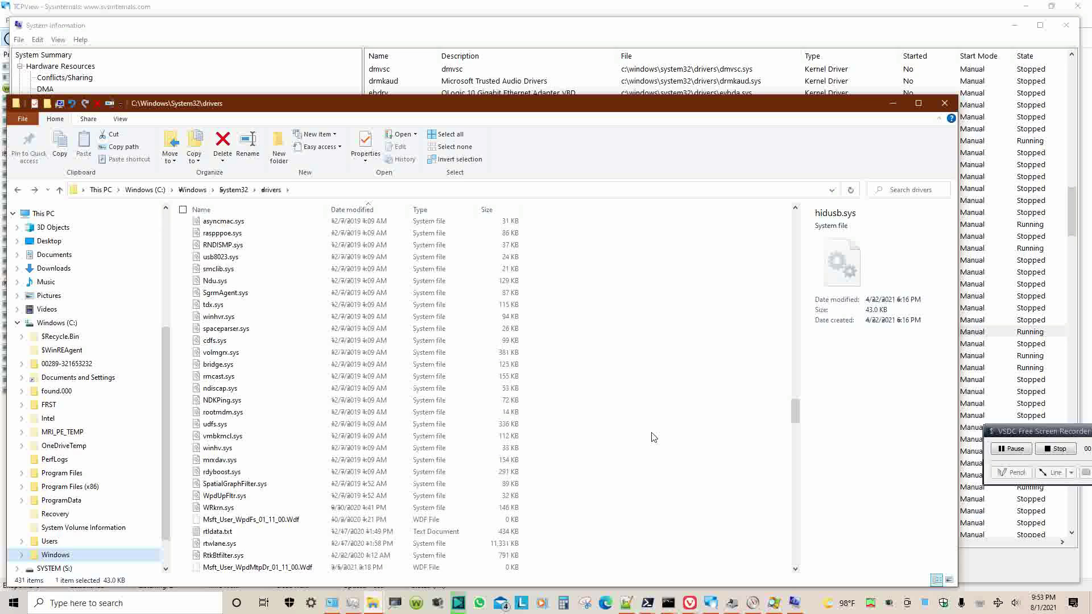
{"action": "scroll", "coordinate": [653, 436], "scroll_direction": "up", "scroll_amount": 10}
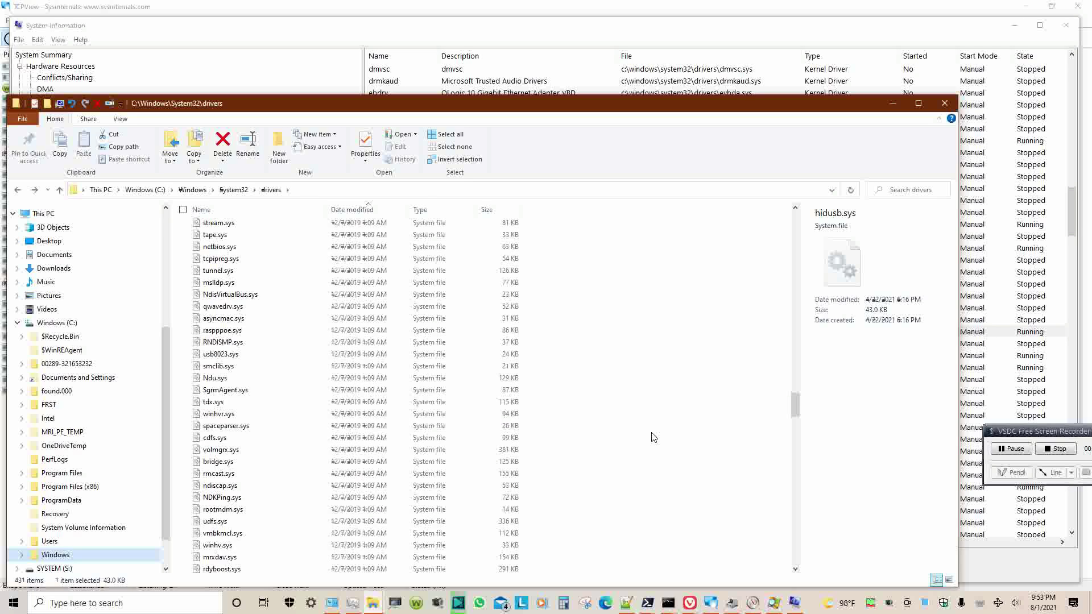
- Examine the modification dates through the rest of the drivers folder, back to its oldest files
{"action": "scroll", "coordinate": [653, 436], "scroll_direction": "up", "scroll_amount": 12}
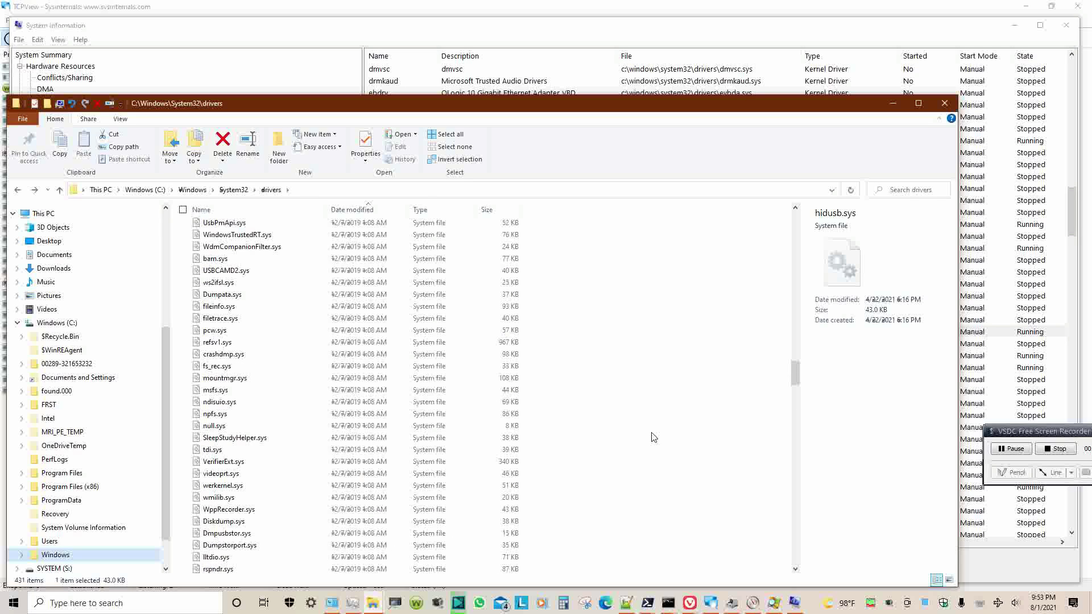
{"action": "scroll", "coordinate": [653, 437], "scroll_direction": "up", "scroll_amount": 5}
{"action": "scroll", "coordinate": [654, 437], "scroll_direction": "up", "scroll_amount": 5}
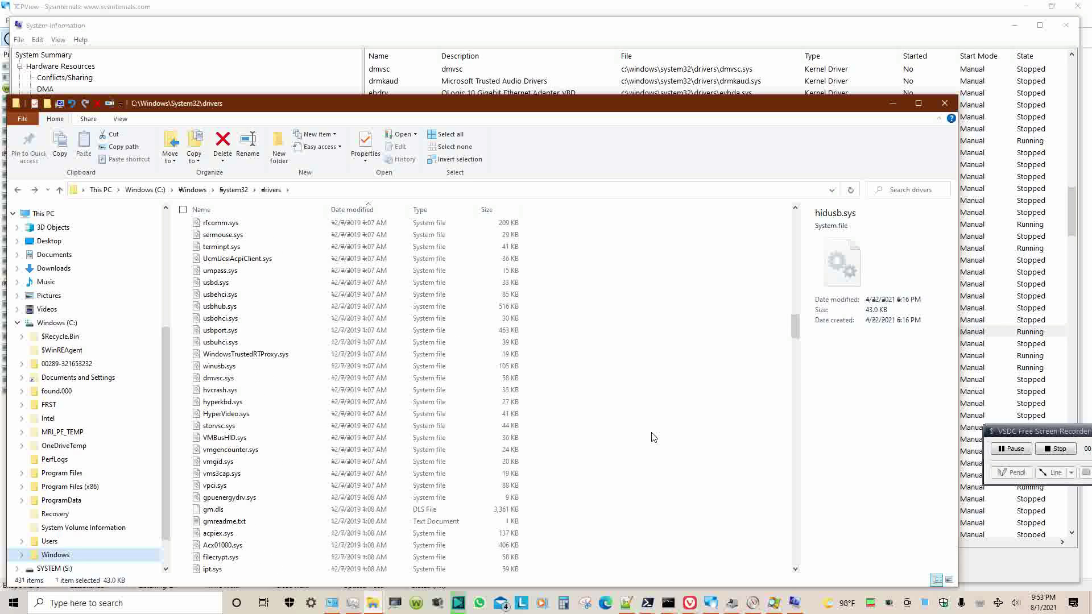
{"action": "scroll", "coordinate": [653, 437], "scroll_direction": "up", "scroll_amount": 14}
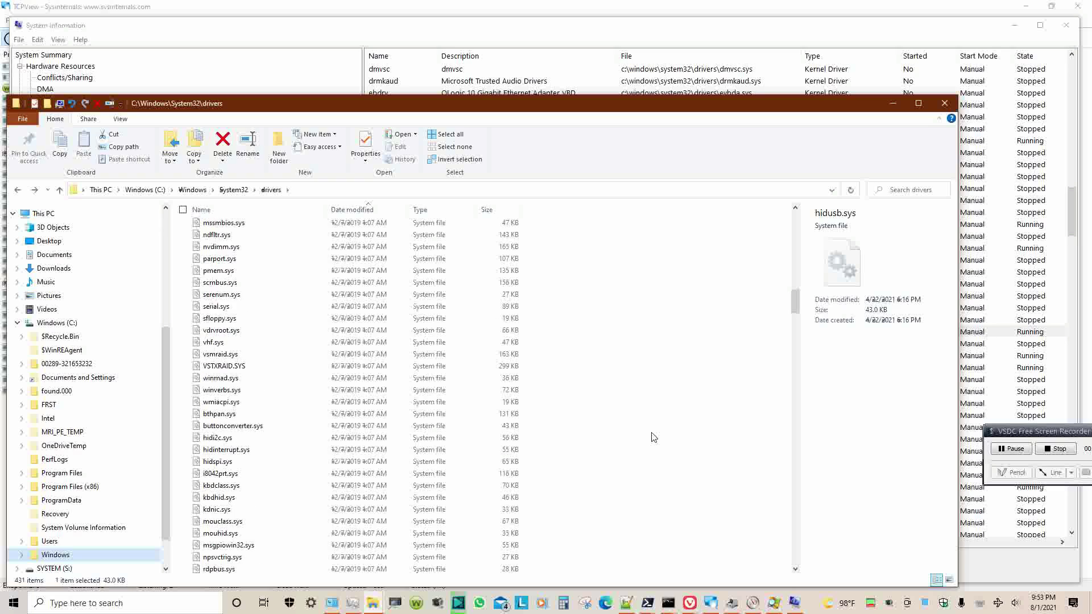
{"action": "scroll", "coordinate": [653, 437], "scroll_direction": "up", "scroll_amount": 2}
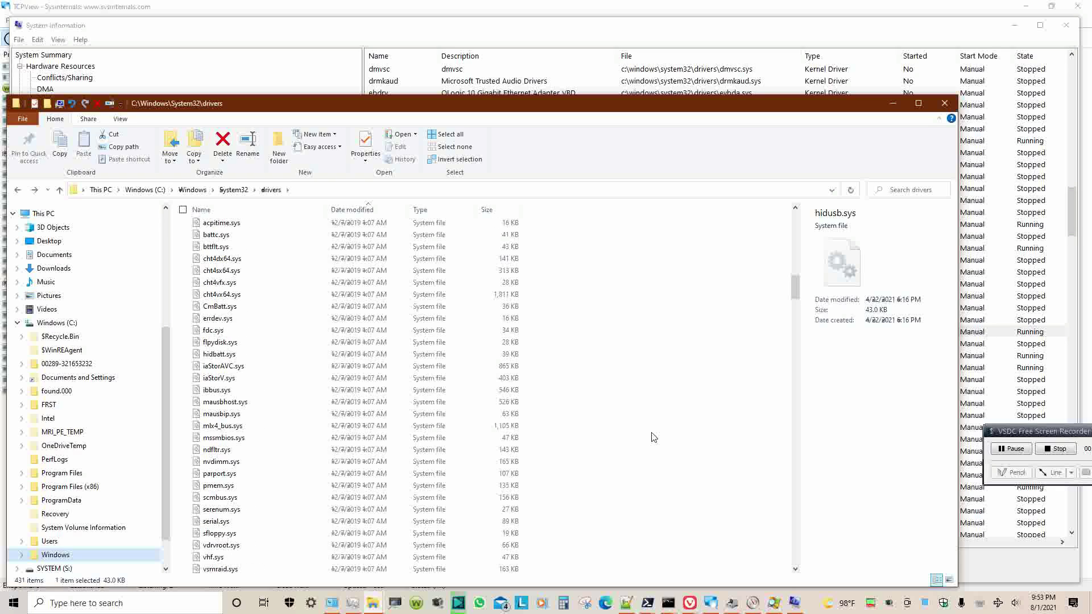
{"action": "scroll", "coordinate": [653, 437], "scroll_direction": "up", "scroll_amount": 5}
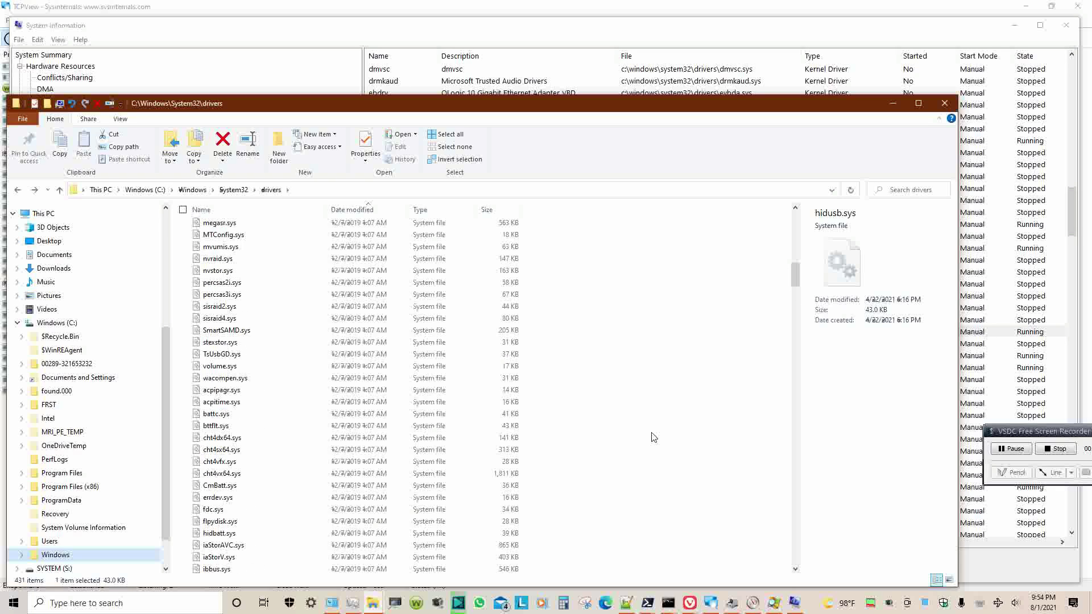
{"action": "scroll", "coordinate": [654, 436], "scroll_direction": "up", "scroll_amount": 5}
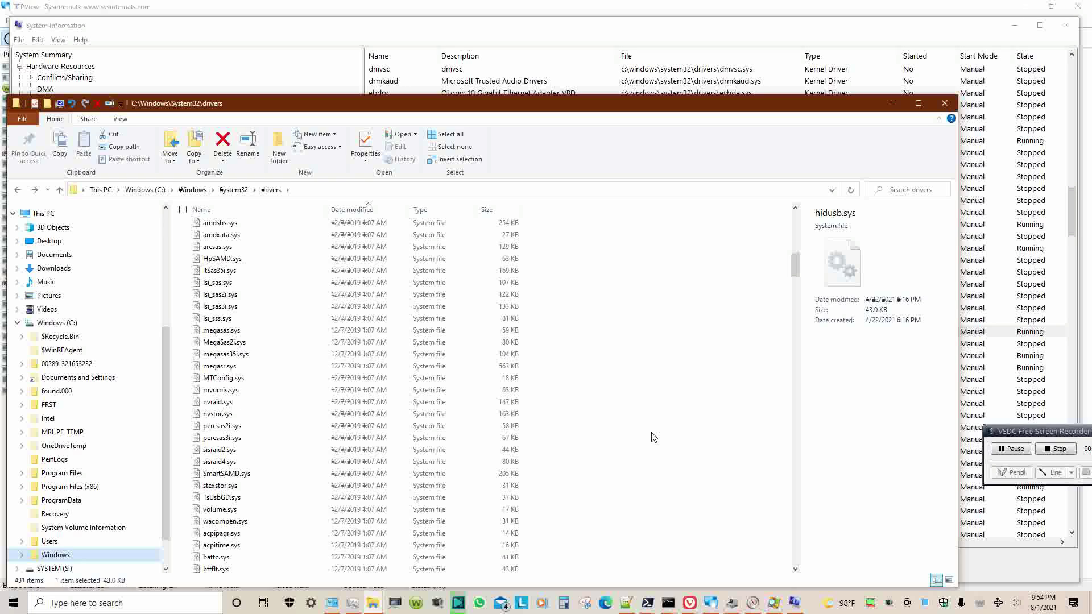
{"action": "scroll", "coordinate": [653, 437], "scroll_direction": "up", "scroll_amount": 6}
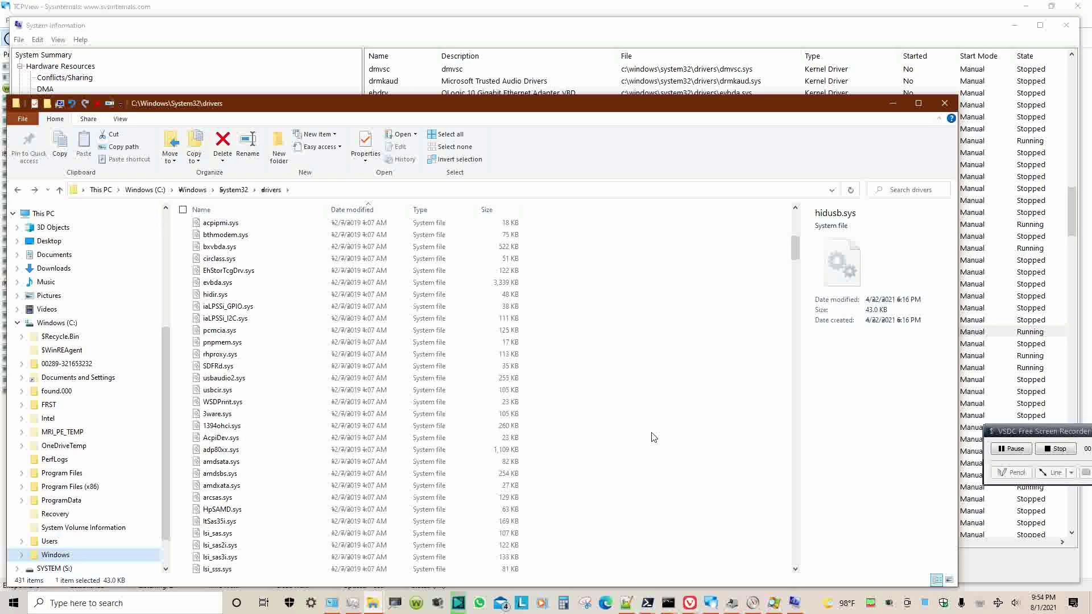
{"action": "scroll", "coordinate": [653, 436], "scroll_direction": "up", "scroll_amount": 6}
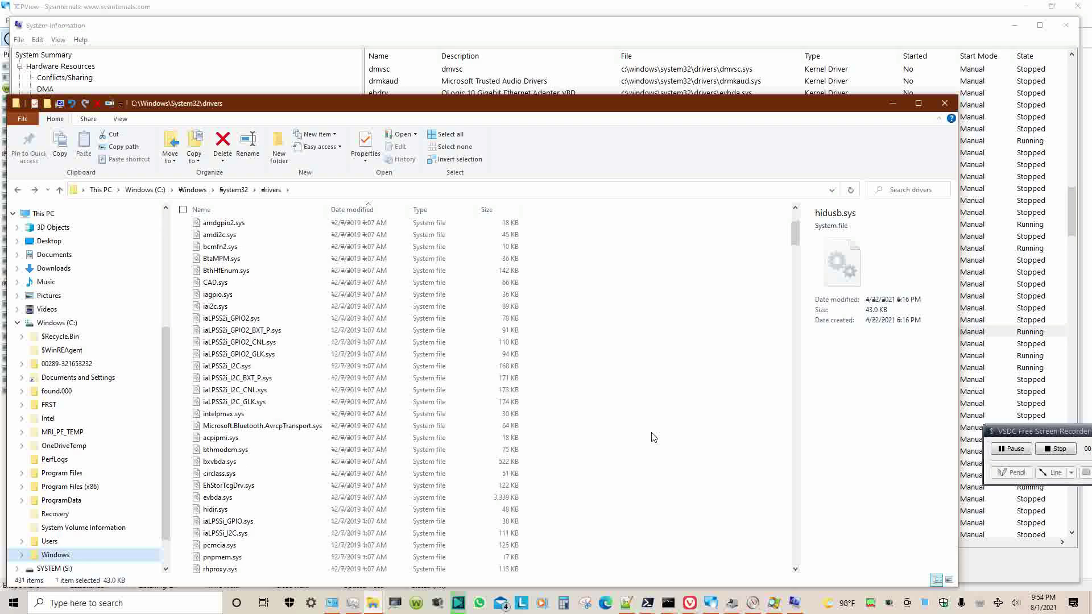
{"action": "scroll", "coordinate": [653, 436], "scroll_direction": "up", "scroll_amount": 4}
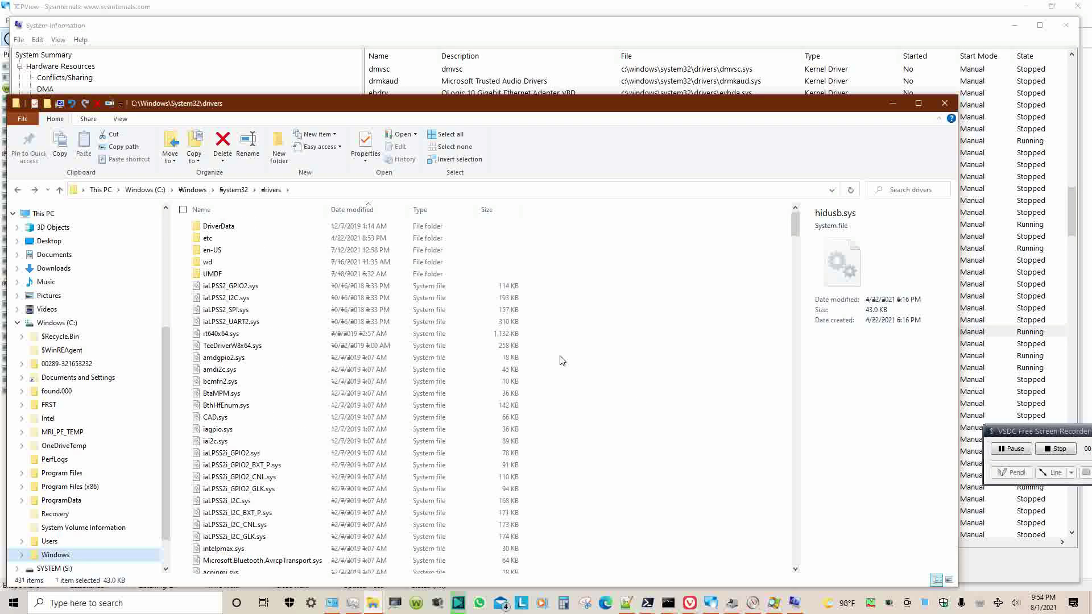
- View the properties of iaLPSS2_GPIO2.sys and highlight its creation date
{"action": "left_click", "coordinate": [375, 284]}
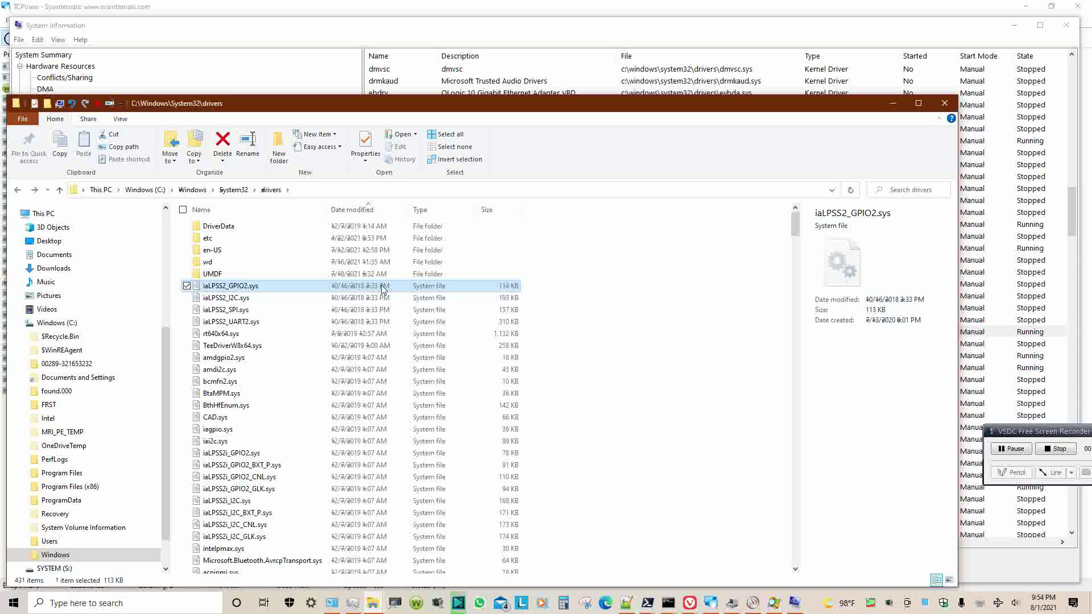
{"action": "right_click", "coordinate": [380, 288]}
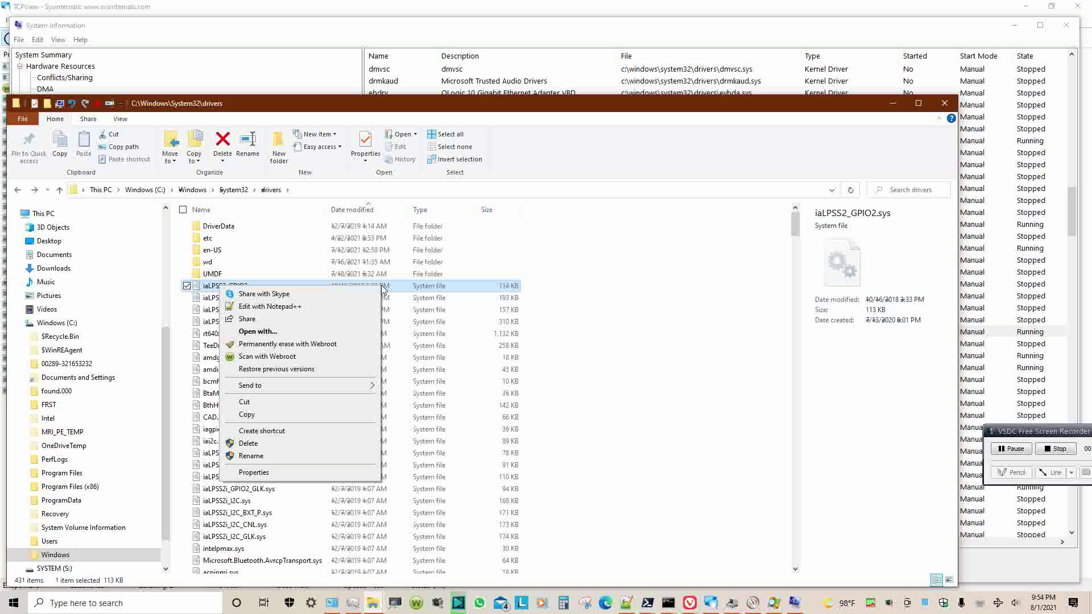
{"action": "left_click", "coordinate": [359, 472]}
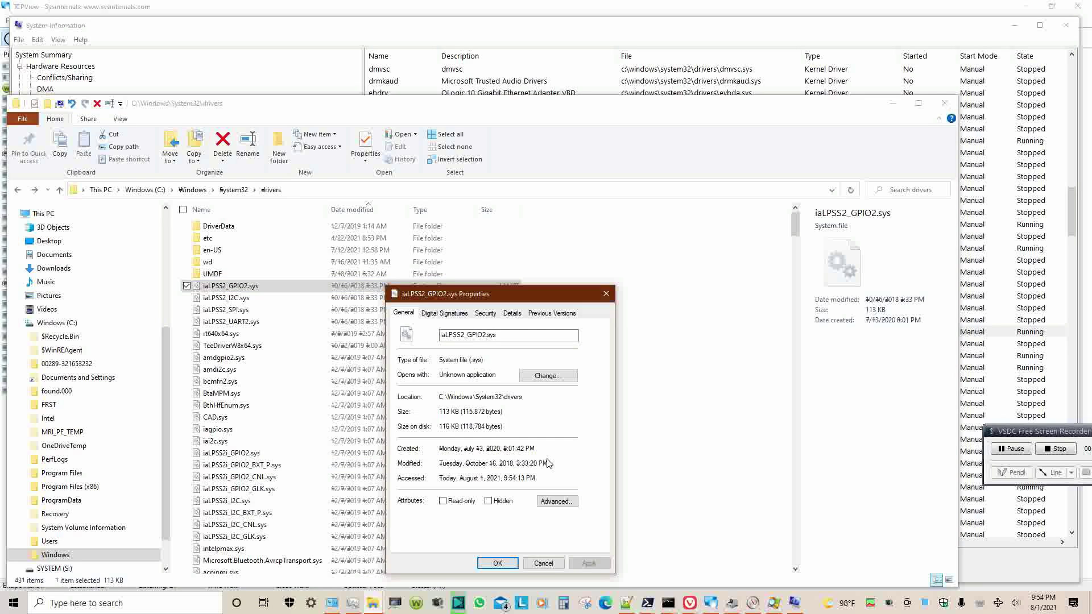
{"action": "left_click_drag", "start_coordinate": [540, 449], "coordinate": [436, 452]}
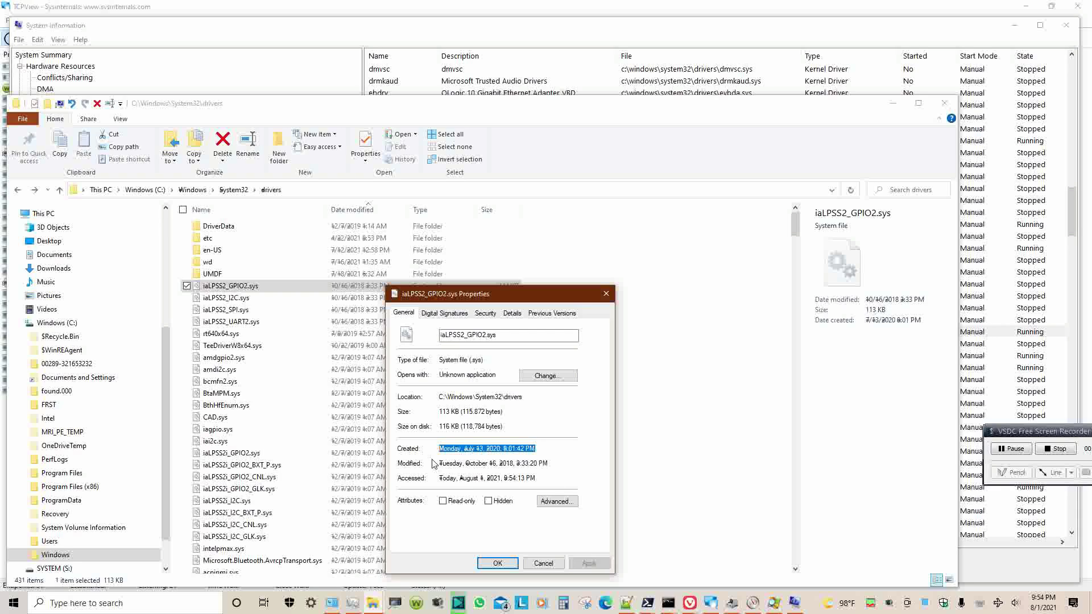
- Check the digital signatures of iaLPSS2_GPIO2.sys, adjusting the columns so the full timestamps can be read
{"action": "left_click", "coordinate": [438, 321]}
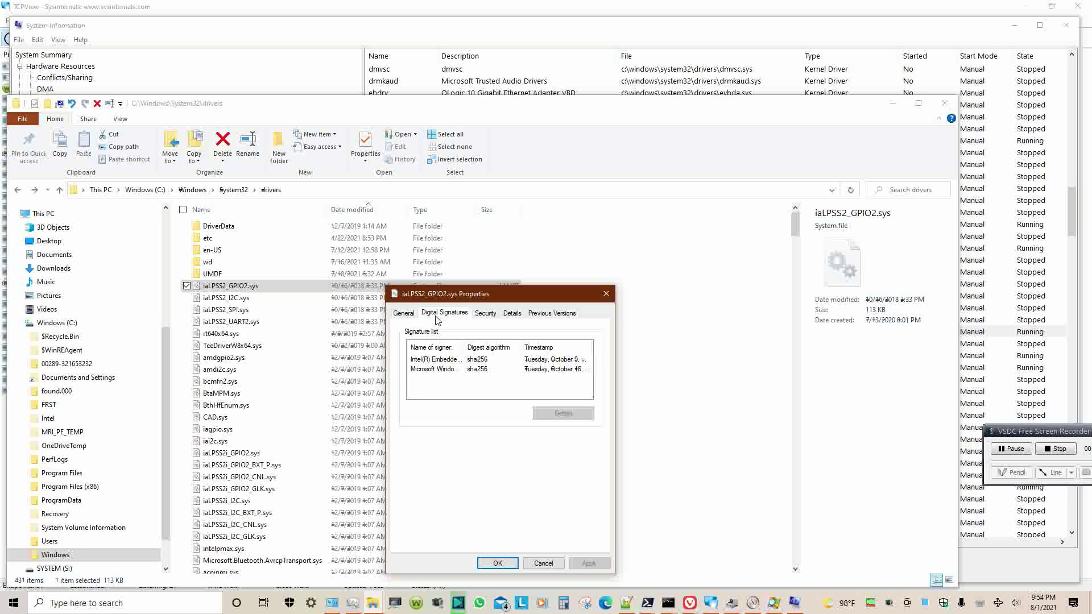
{"action": "mouse_move", "coordinate": [462, 347]}
{"action": "left_mouse_down"}
{"action": "mouse_move", "coordinate": [436, 347]}
{"action": "mouse_move", "coordinate": [464, 348]}
{"action": "left_mouse_up"}
{"action": "left_click_drag", "start_coordinate": [534, 348], "coordinate": [580, 349]}
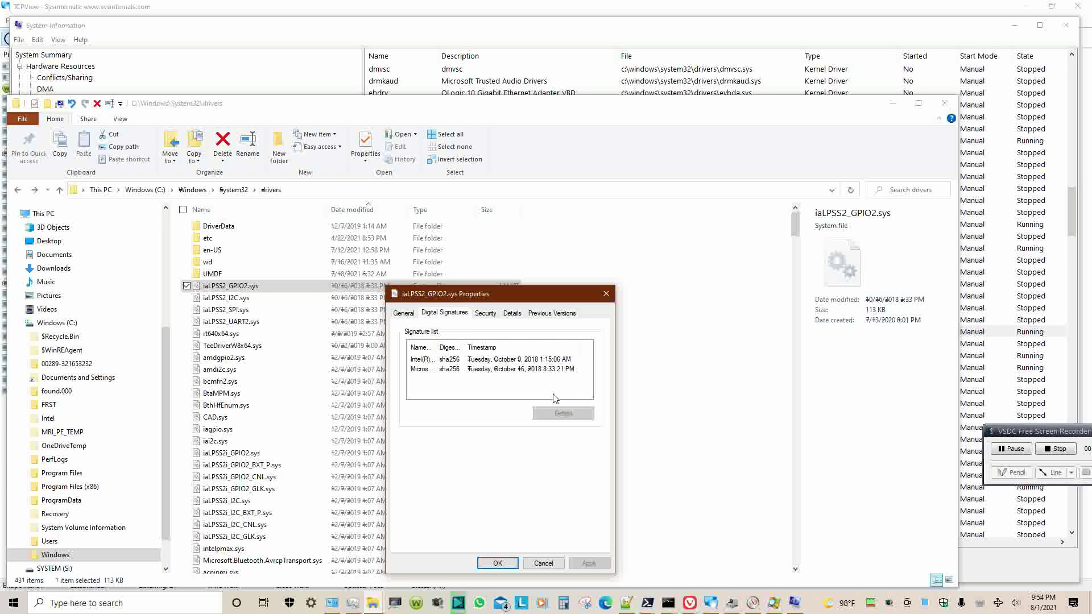
- Review the security permissions, file details and previous versions of iaLPSS2_GPIO2.sys, and close its properties
{"action": "left_click", "coordinate": [485, 318]}
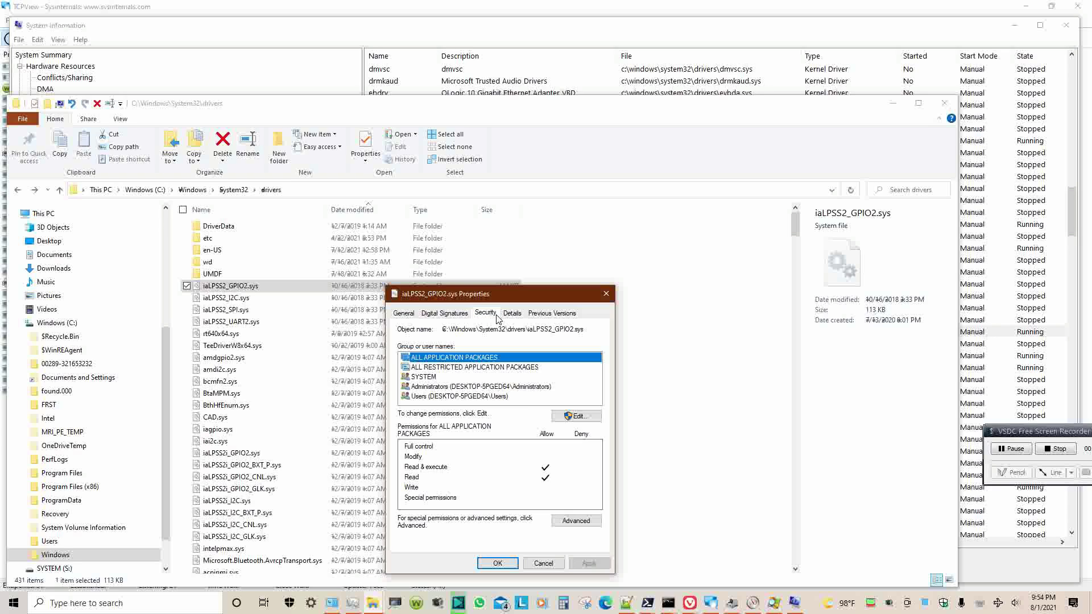
{"action": "left_click", "coordinate": [511, 314]}
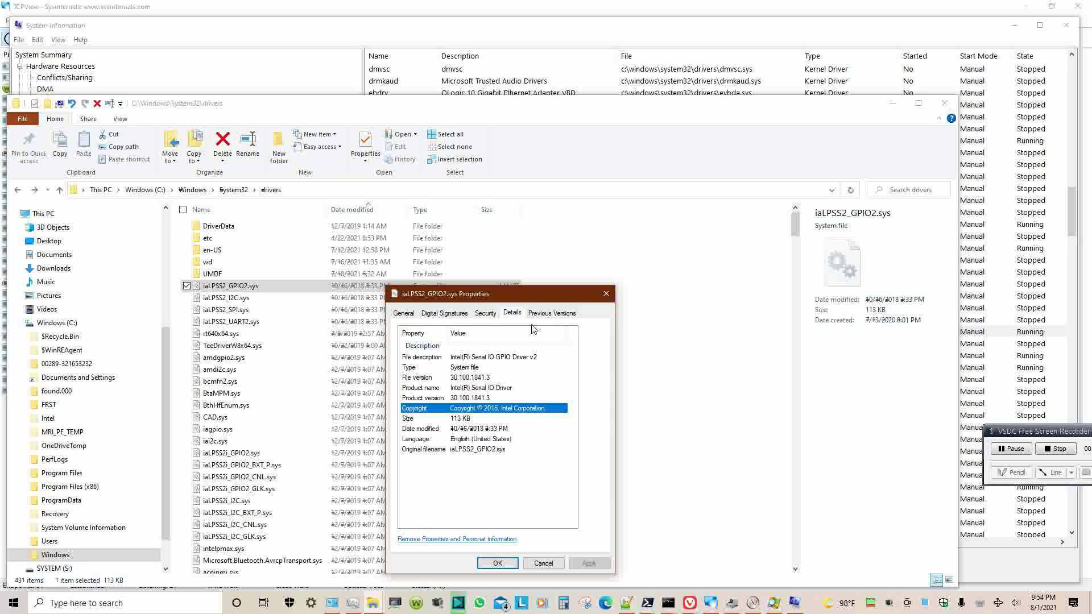
{"action": "left_click", "coordinate": [552, 315]}
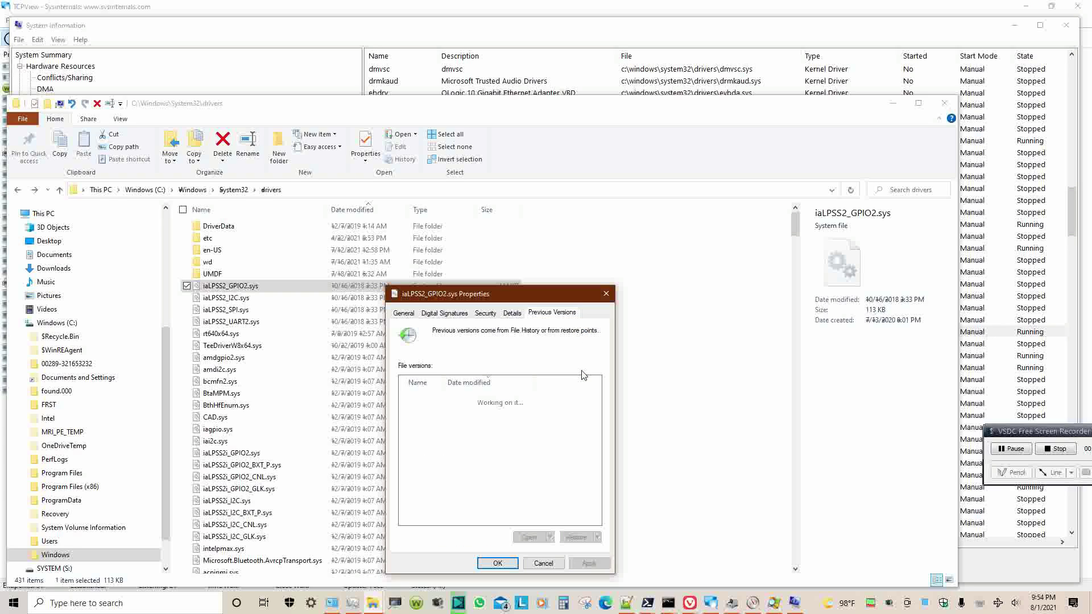
{"action": "left_click", "coordinate": [605, 295]}
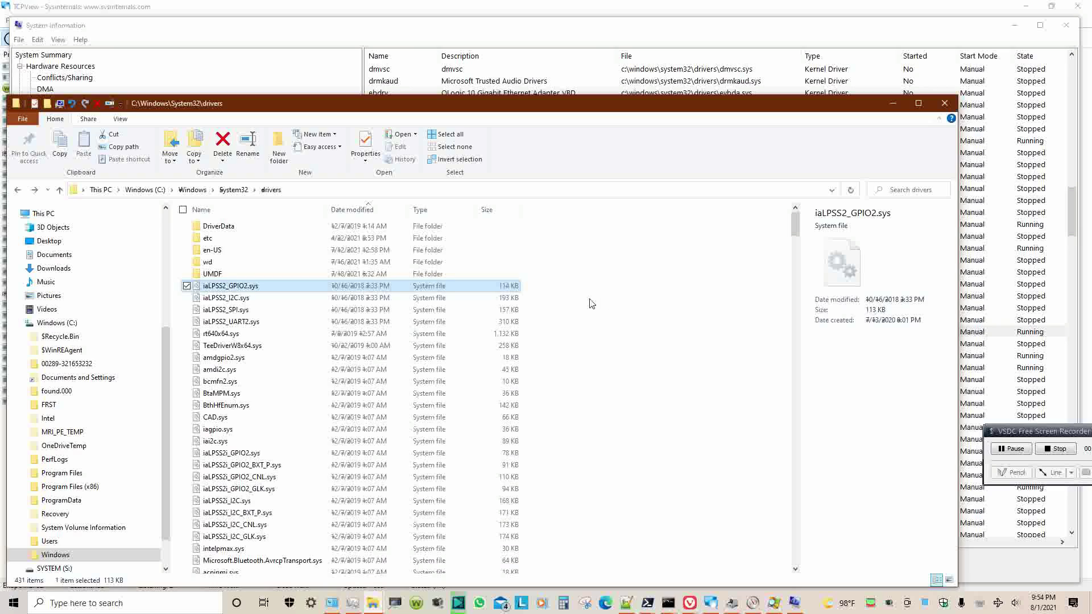
- Open the properties of rt640x64.sys and copy its creation date
{"action": "left_click", "coordinate": [377, 336]}
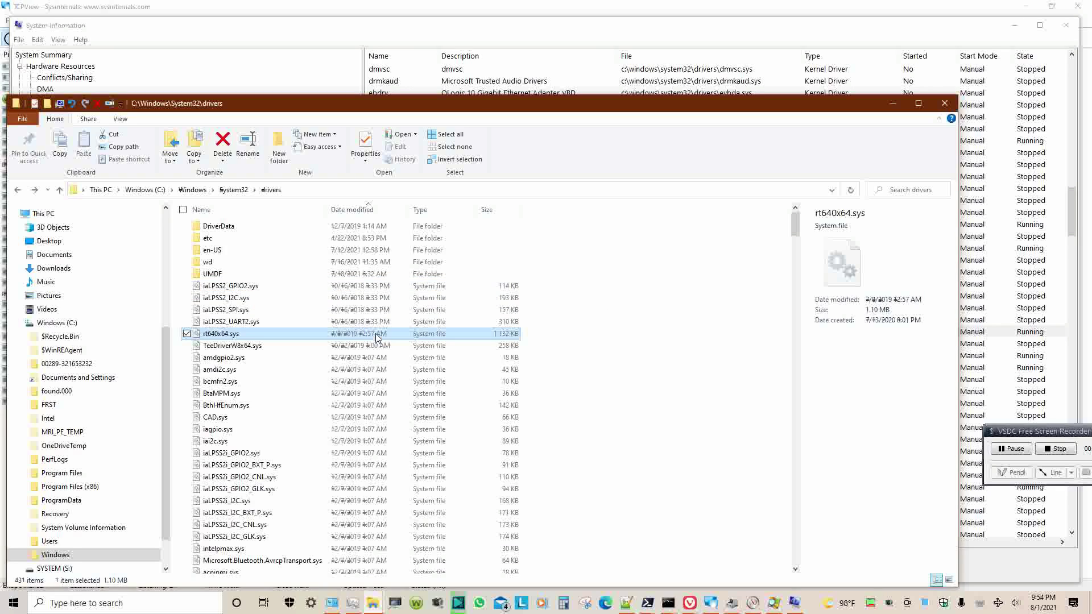
{"action": "right_click", "coordinate": [376, 336]}
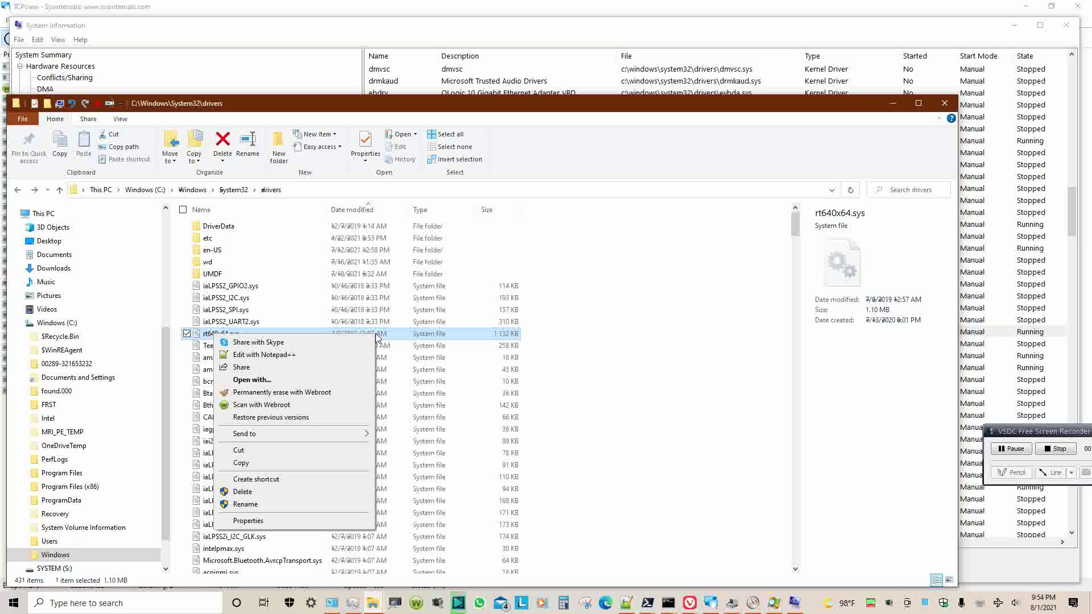
{"action": "left_click", "coordinate": [333, 519]}
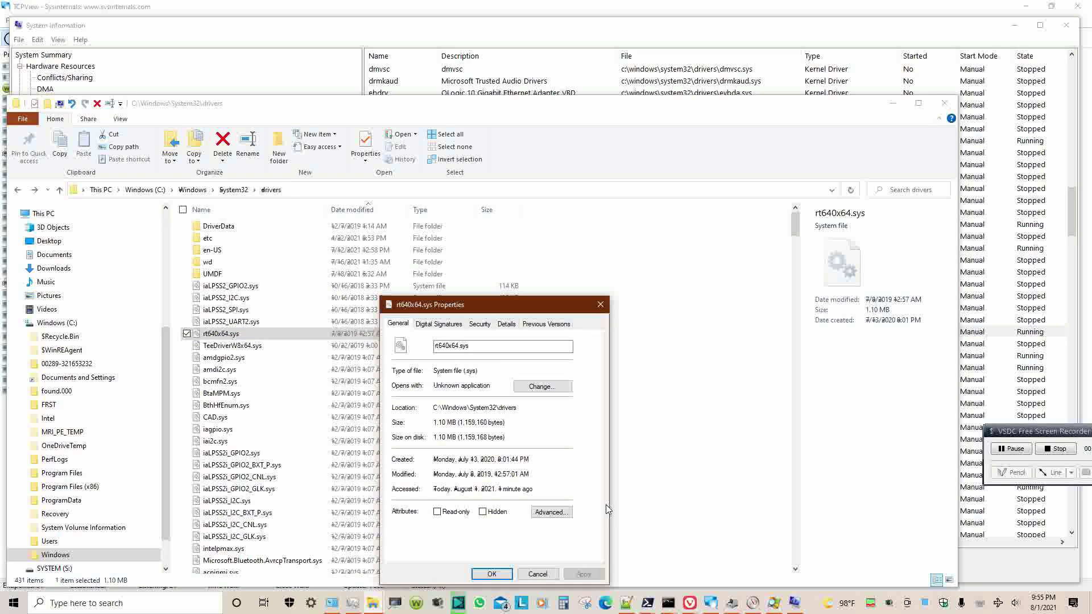
{"action": "left_click_drag", "start_coordinate": [532, 462], "coordinate": [431, 464]}
{"action": "key", "text": "ctrl+c"}
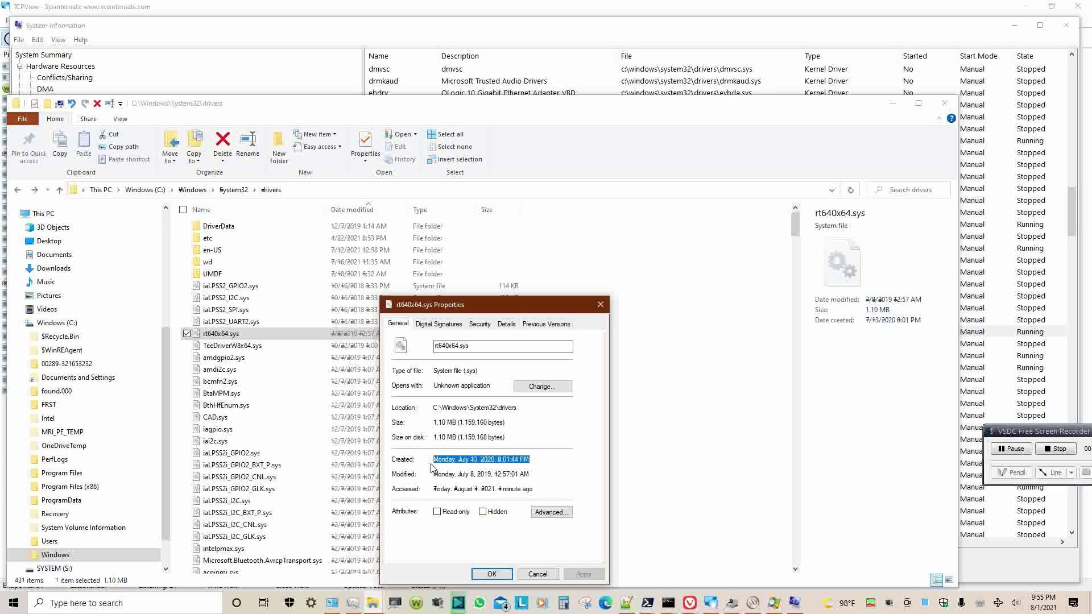
- Switch to Notepad++, replace all text in devices-C.txt with "Monday, July 13, 2020, 8:01:44 PM", and return to the rt640x64.sys properties
{"action": "left_click", "coordinate": [633, 605]}
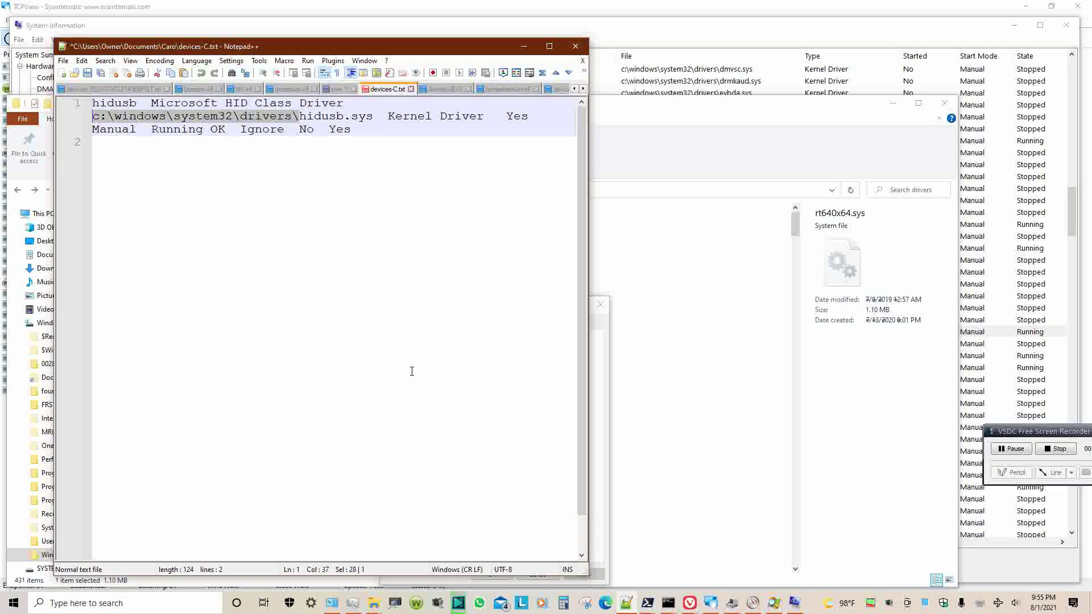
{"action": "left_click", "coordinate": [411, 371]}
{"action": "key", "text": "ctrl+a"}
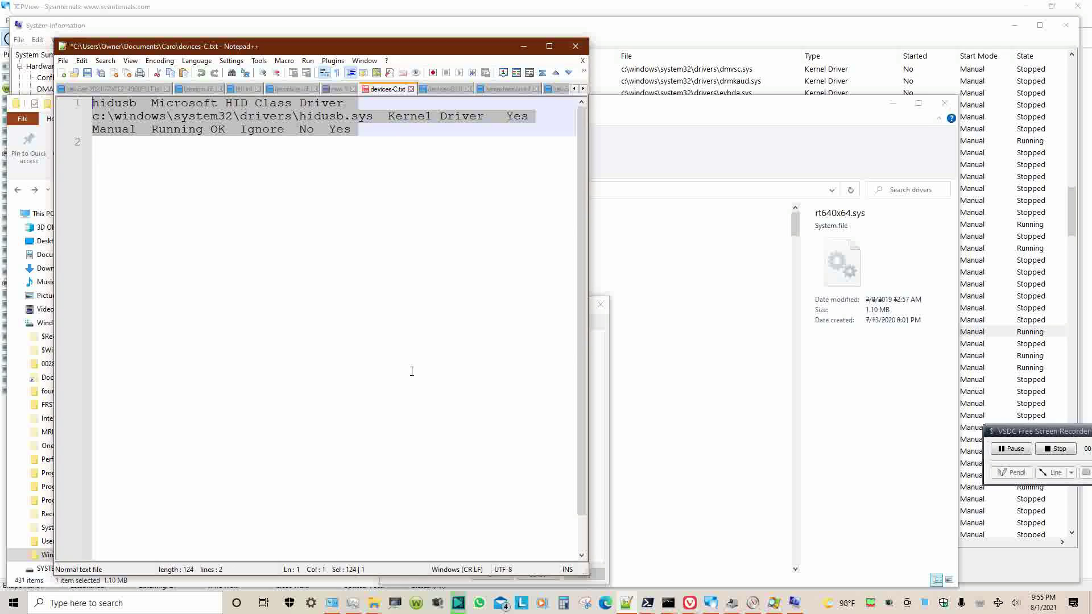
{"action": "key", "text": "ctrl+v"}
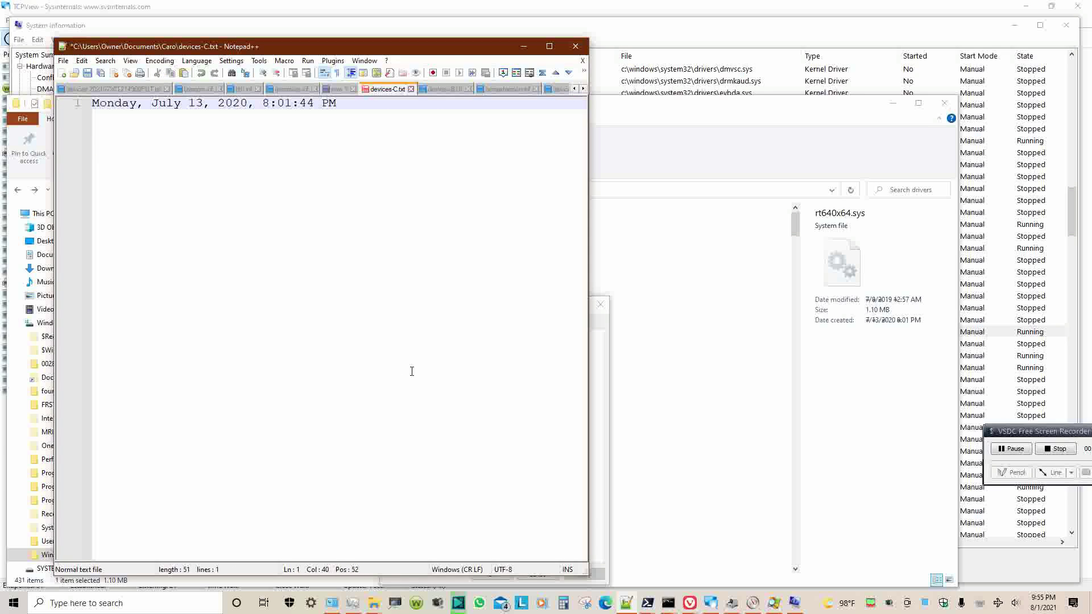
{"action": "left_click", "coordinate": [524, 50]}
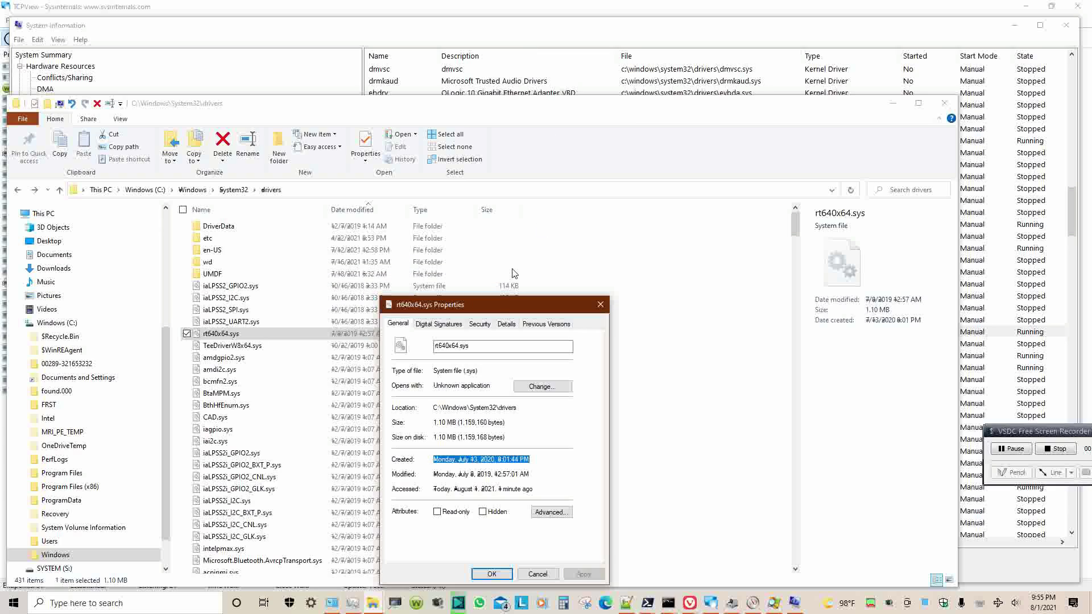
- View the digital signatures of rt640x64.sys with the columns resized to show the complete timestamps
{"action": "left_click", "coordinate": [439, 323]}
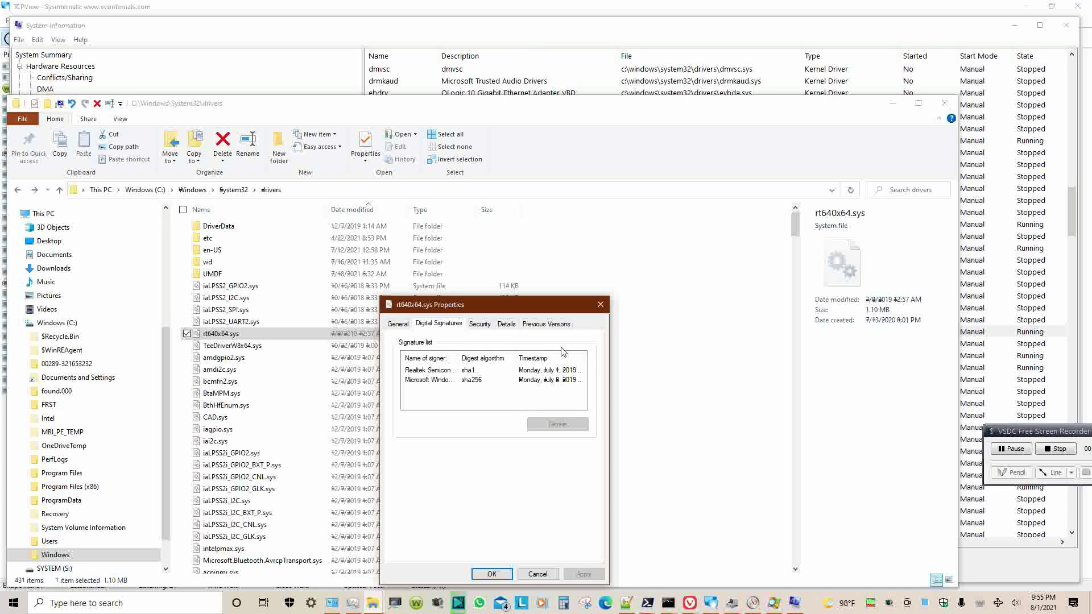
{"action": "mouse_move", "coordinate": [461, 361]}
{"action": "left_mouse_down"}
{"action": "mouse_move", "coordinate": [441, 360]}
{"action": "mouse_move", "coordinate": [476, 360]}
{"action": "left_mouse_up"}
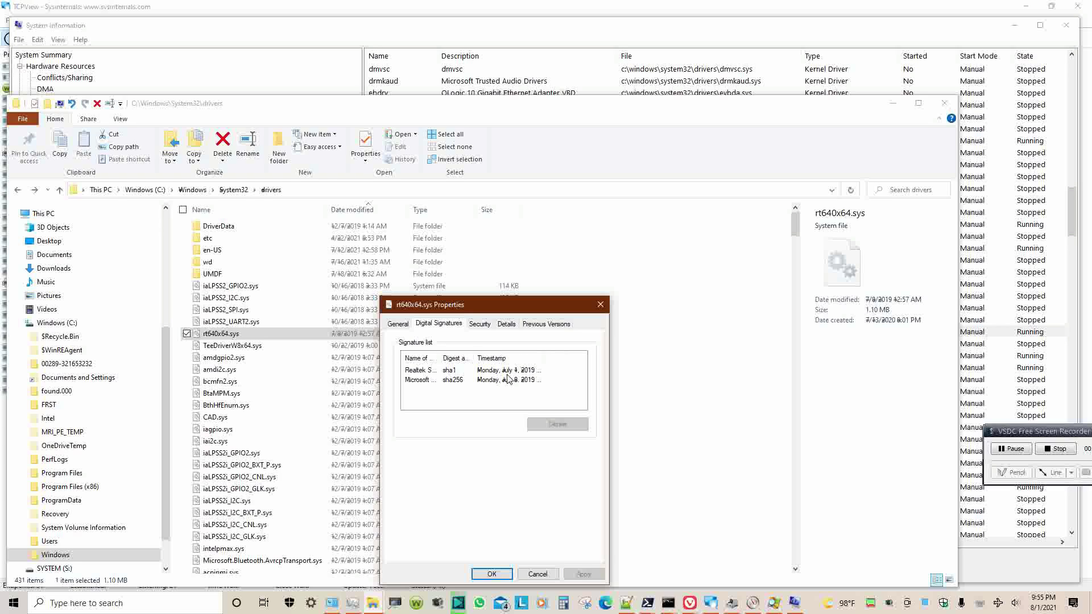
{"action": "left_click_drag", "start_coordinate": [546, 360], "coordinate": [588, 362]}
- Inspect the Microsoft sha256 signature's general and advanced details, and the Realtek sha1 signature's general details, closing each
{"action": "left_click", "coordinate": [504, 379]}
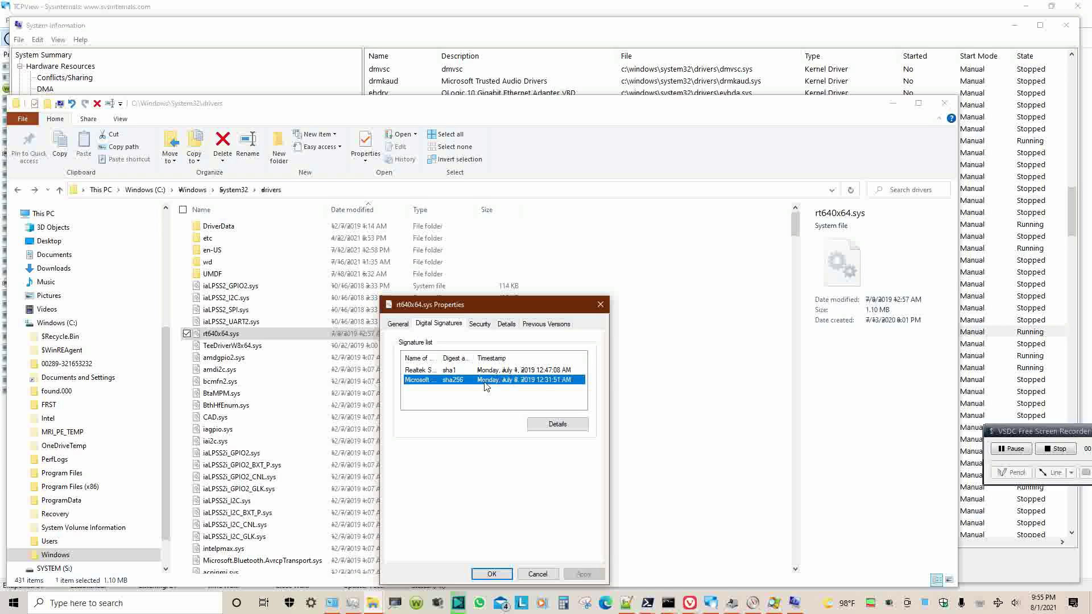
{"action": "left_click", "coordinate": [561, 425]}
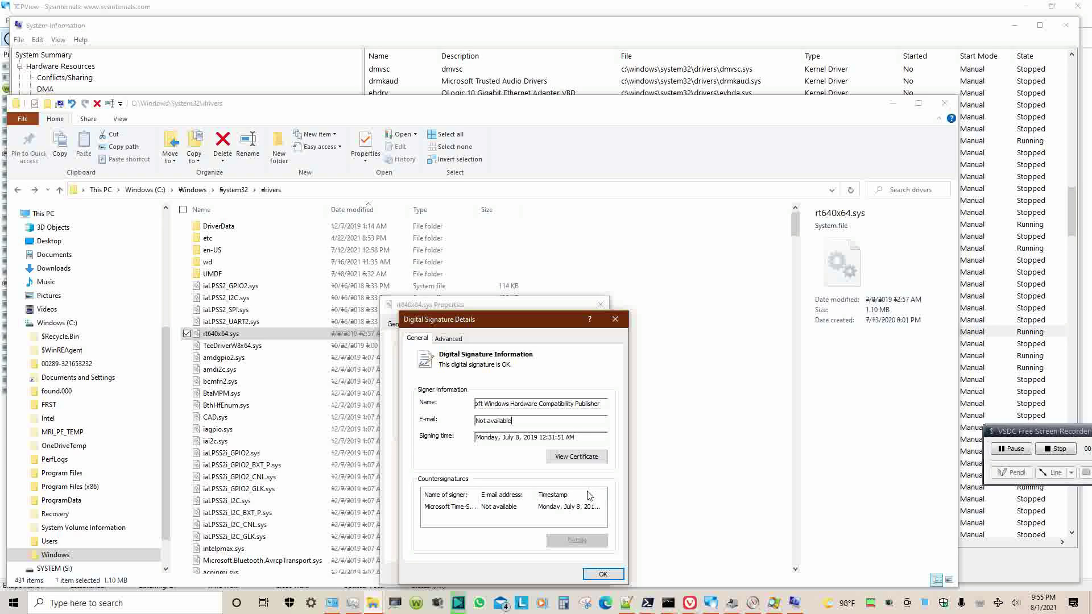
{"action": "left_click", "coordinate": [448, 338]}
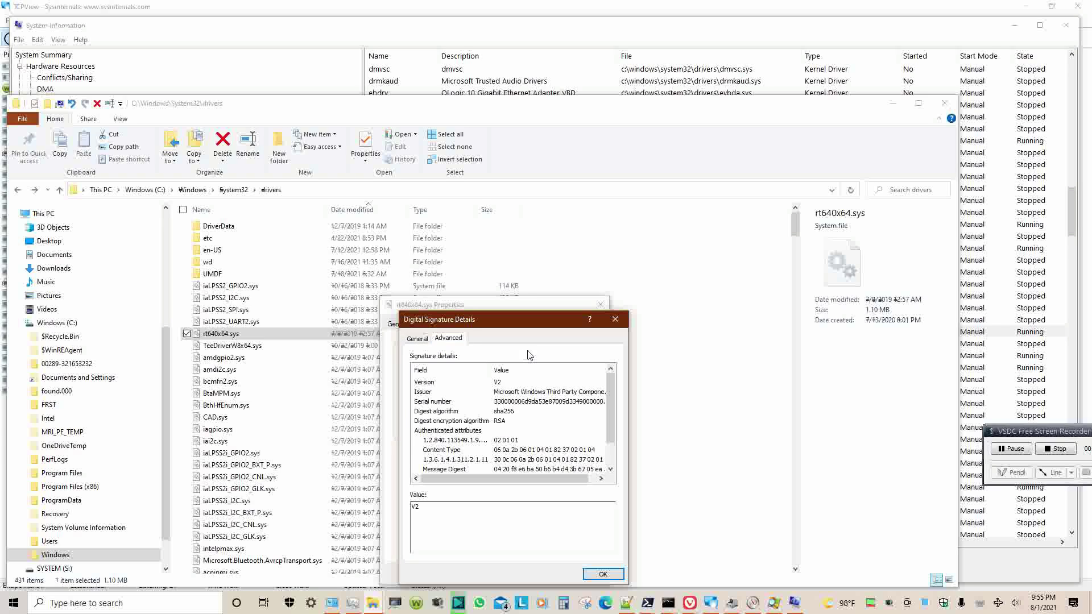
{"action": "left_click", "coordinate": [602, 573]}
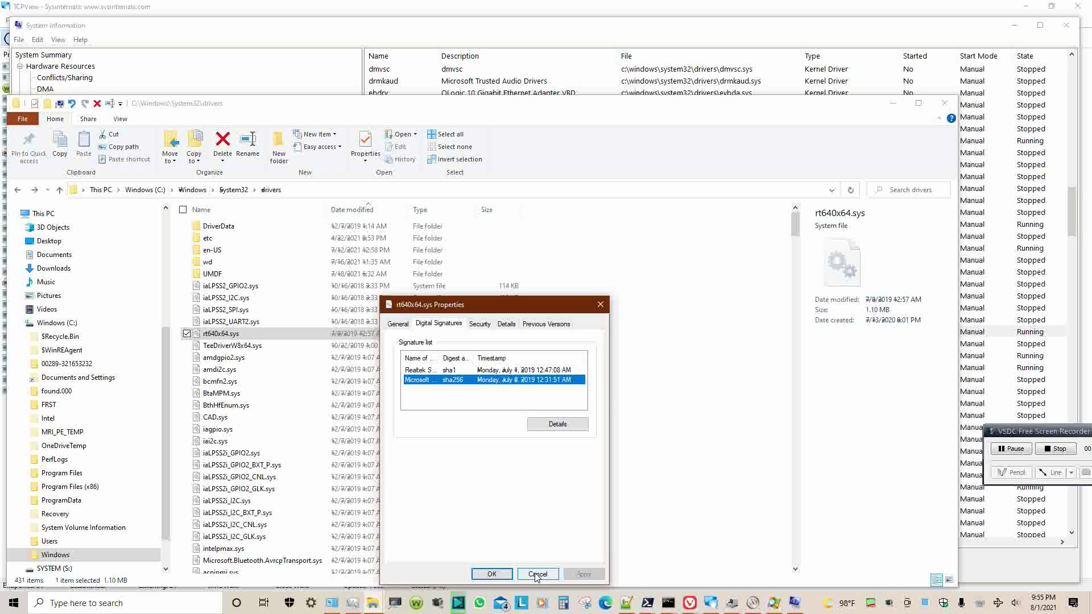
{"action": "double_click", "coordinate": [439, 370]}
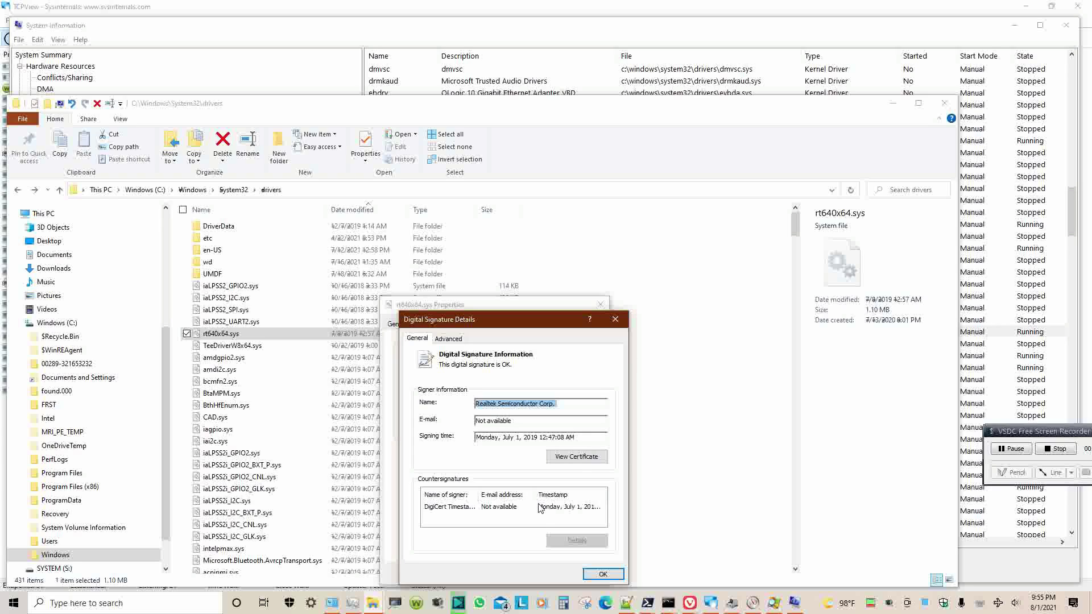
{"action": "left_click", "coordinate": [615, 319]}
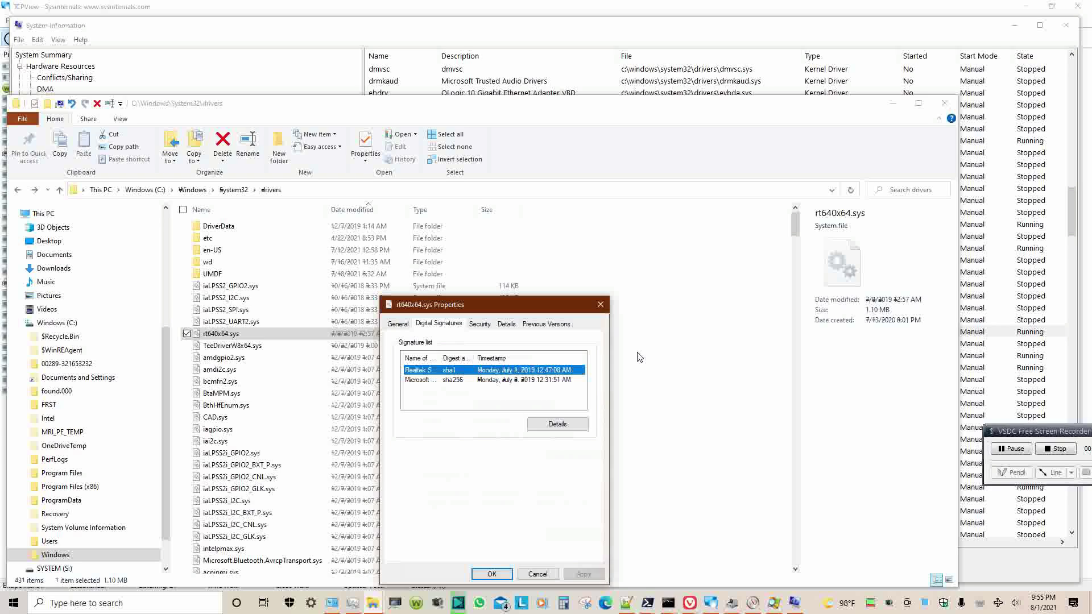
- Close the rt640x64.sys properties and open the properties of TeeDriverW8x64.sys
{"action": "left_click", "coordinate": [600, 304]}
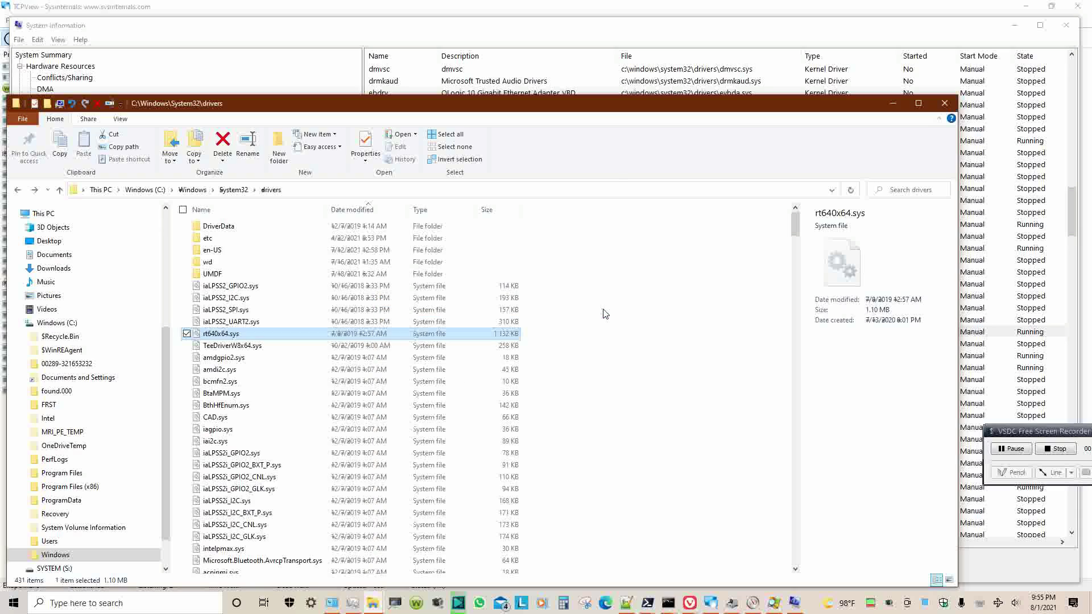
{"action": "left_click", "coordinate": [361, 345]}
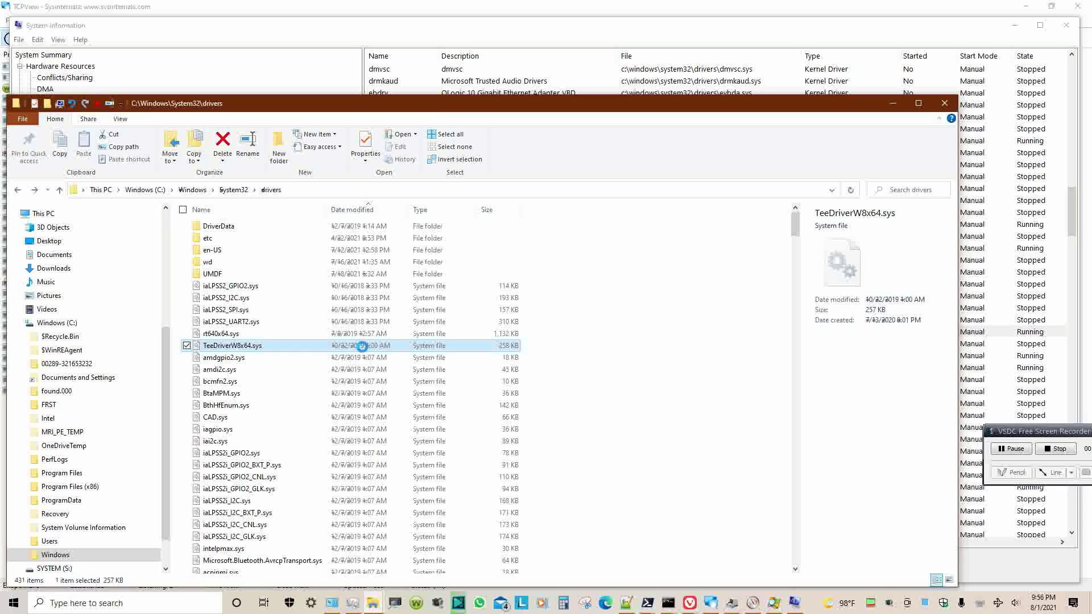
{"action": "right_click", "coordinate": [362, 348]}
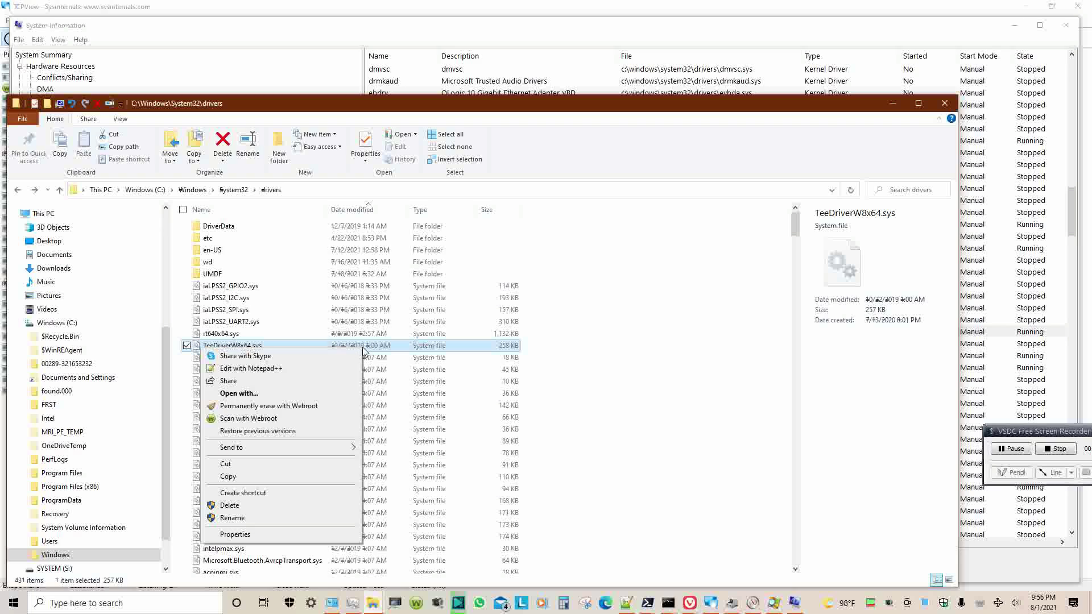
{"action": "left_click", "coordinate": [315, 533]}
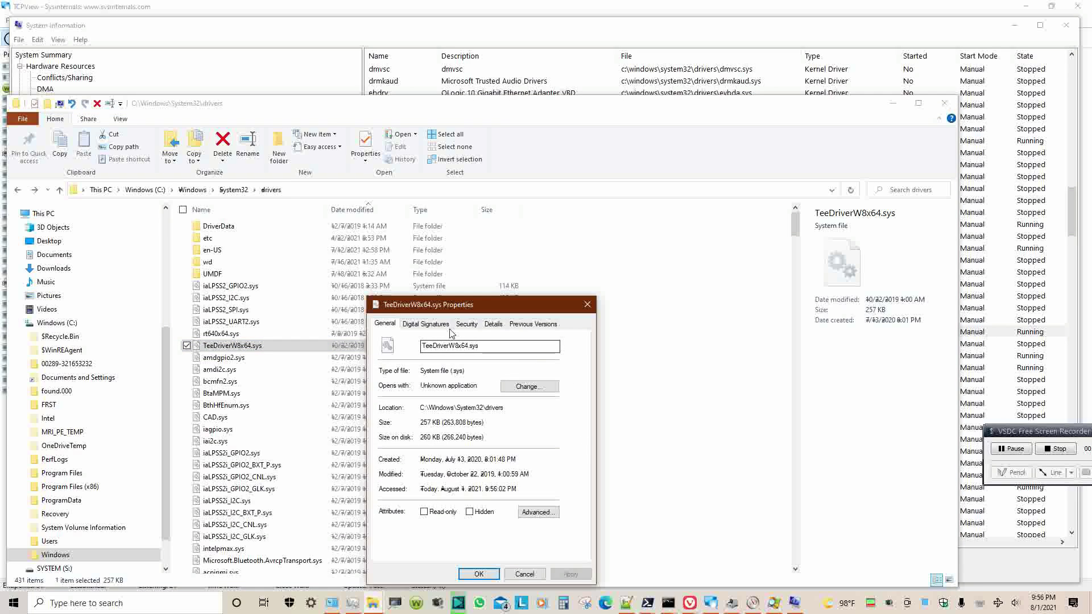
- View the digital signatures of TeeDriverW8x64.sys with the columns resized to show the complete timestamps
{"action": "left_click", "coordinate": [444, 326]}
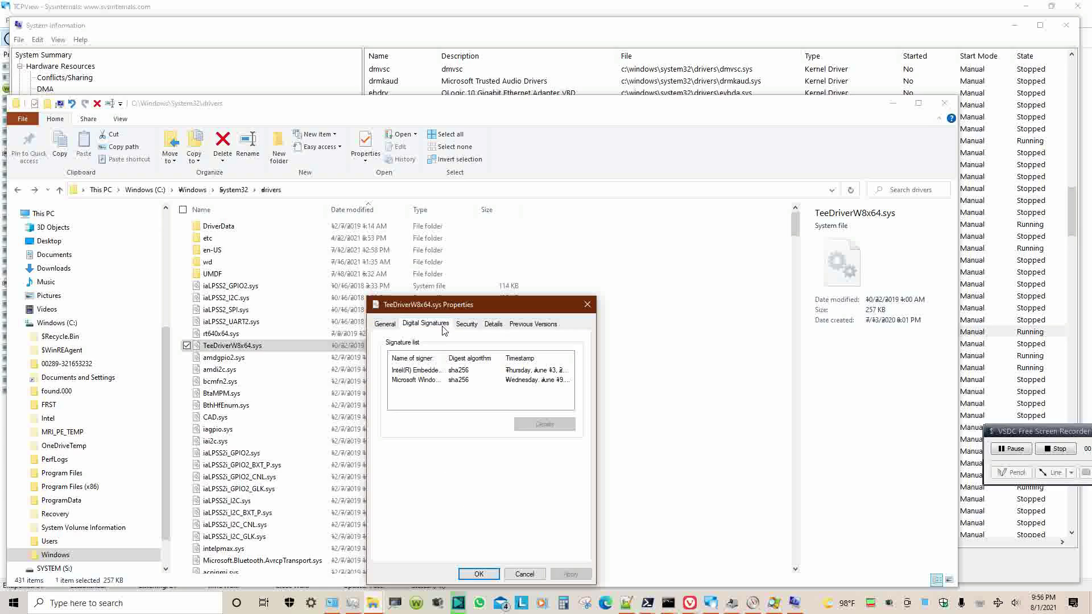
{"action": "left_click", "coordinate": [385, 324]}
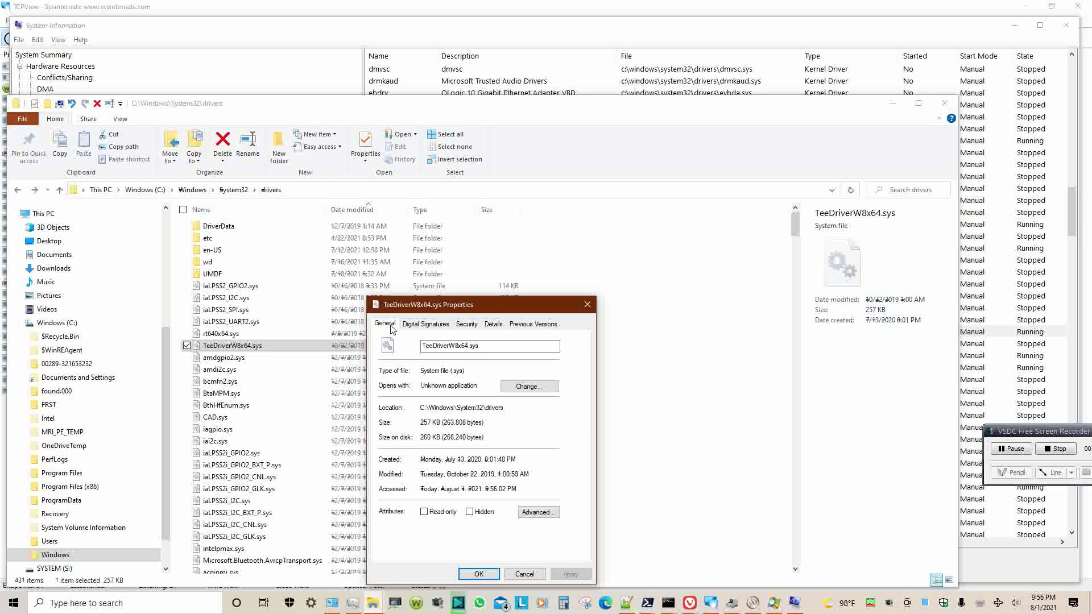
{"action": "left_click", "coordinate": [425, 324]}
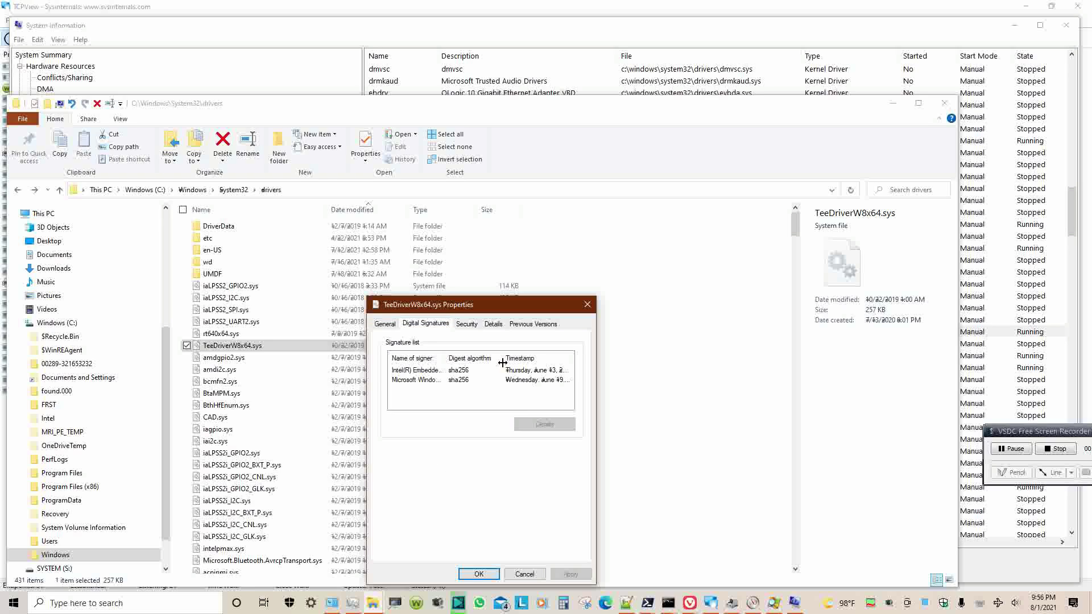
{"action": "left_click_drag", "start_coordinate": [446, 358], "coordinate": [409, 358]}
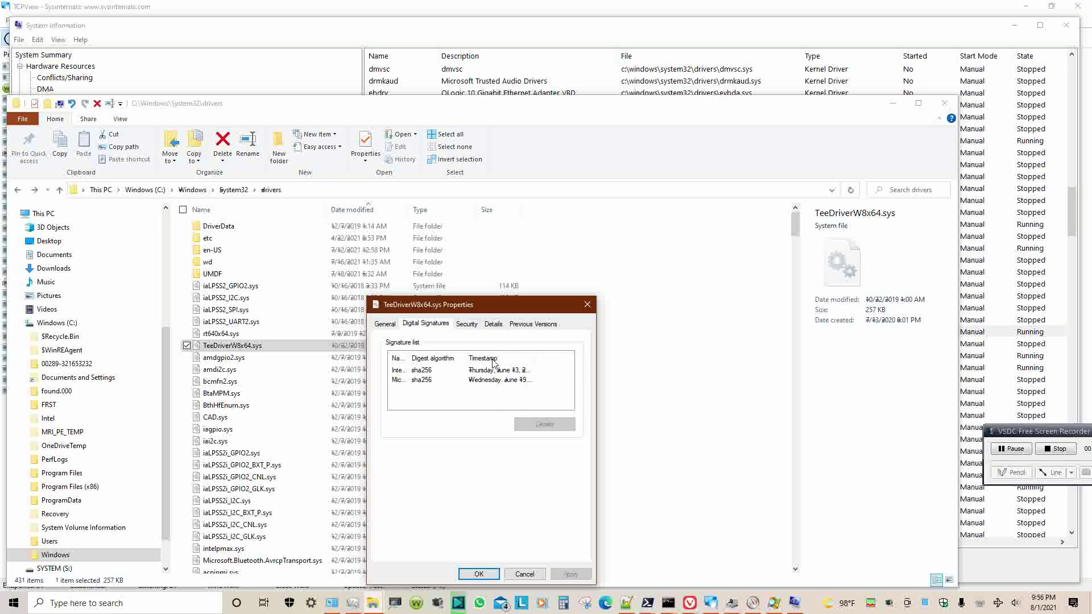
{"action": "left_click_drag", "start_coordinate": [532, 358], "coordinate": [572, 358]}
{"action": "left_click_drag", "start_coordinate": [465, 358], "coordinate": [442, 359]}
{"action": "left_click_drag", "start_coordinate": [546, 358], "coordinate": [560, 359]}
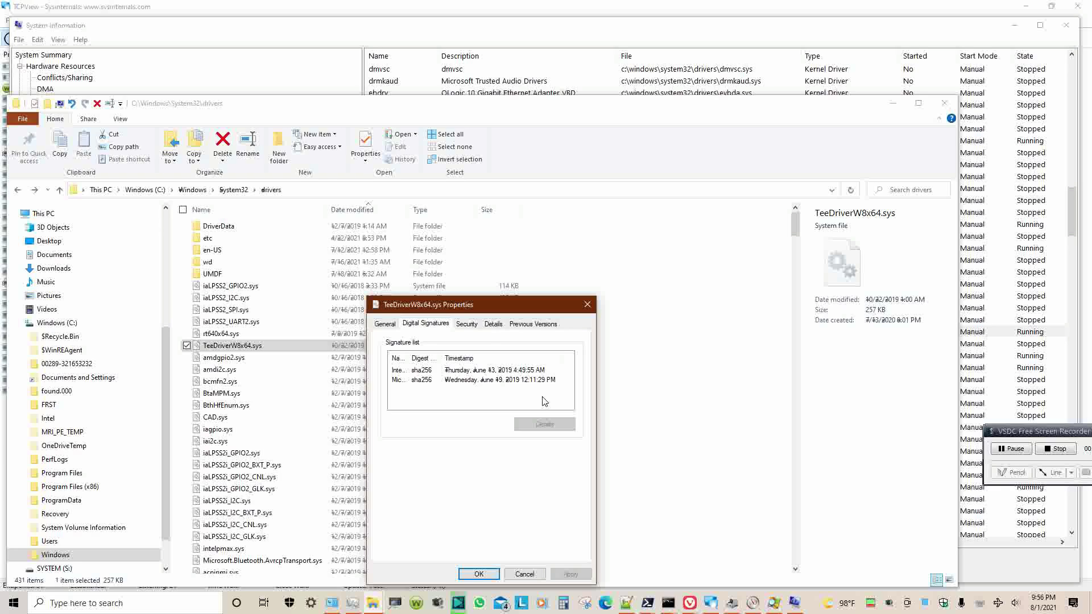
- Review the security permissions, previous versions and file details of TeeDriverW8x64.sys, and return to its digital signatures
{"action": "left_click", "coordinate": [466, 323]}
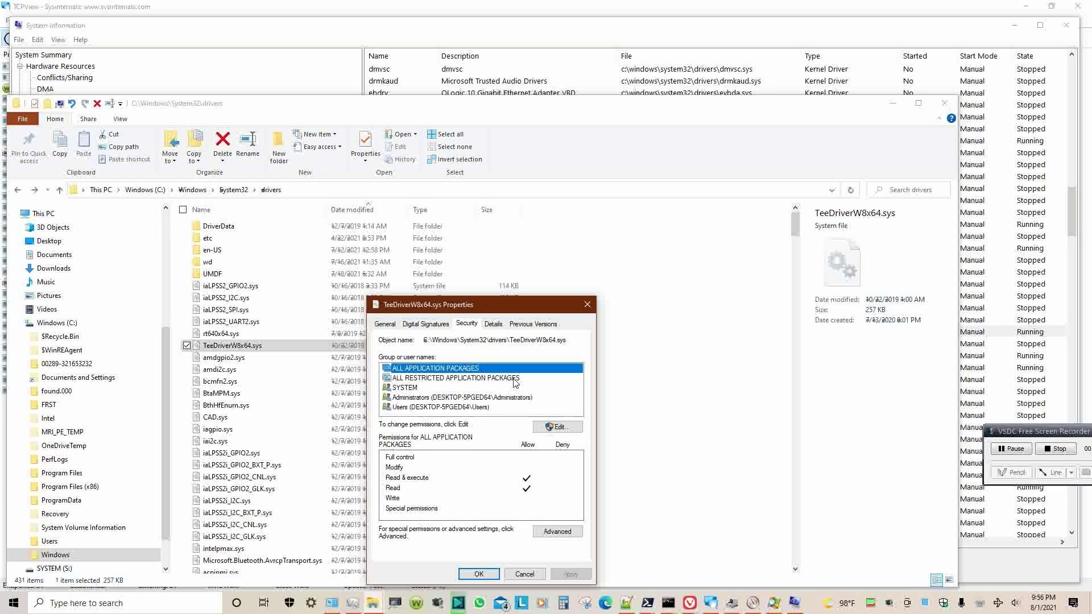
{"action": "left_click", "coordinate": [426, 324]}
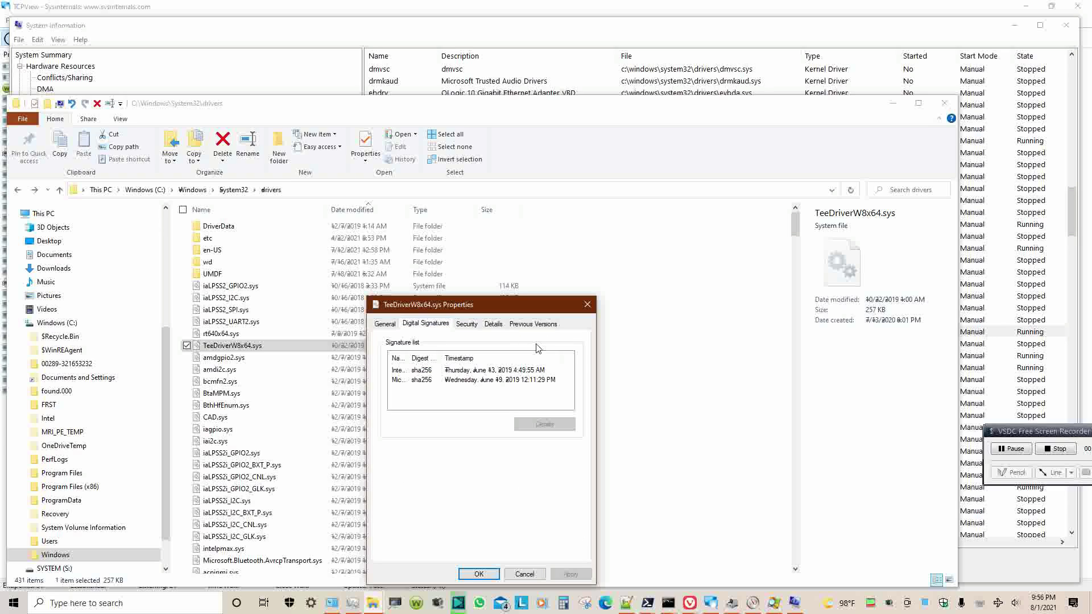
{"action": "left_click", "coordinate": [533, 323]}
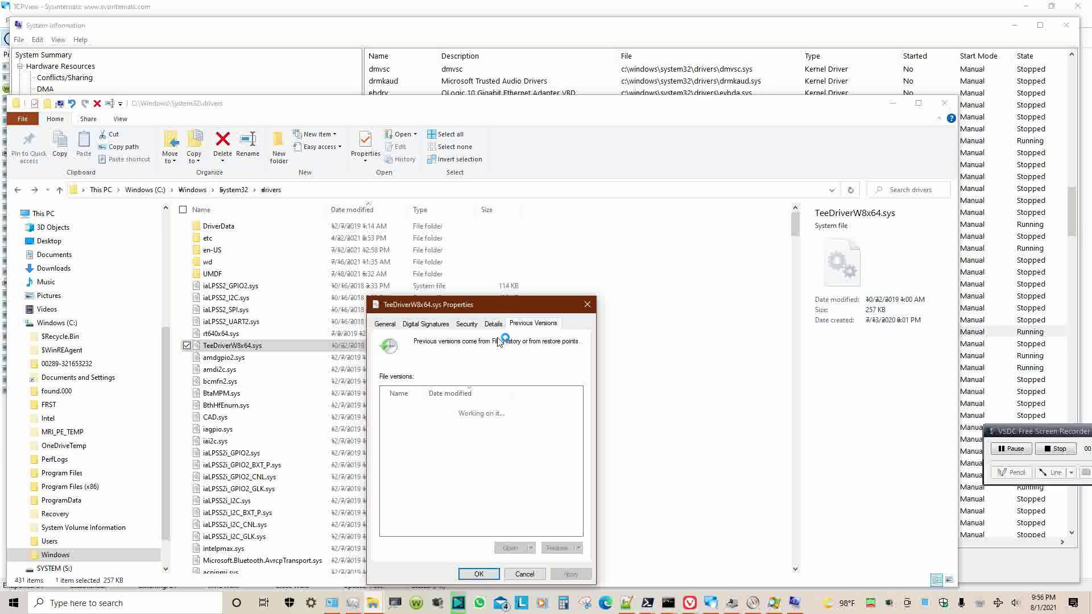
{"action": "left_click", "coordinate": [493, 323]}
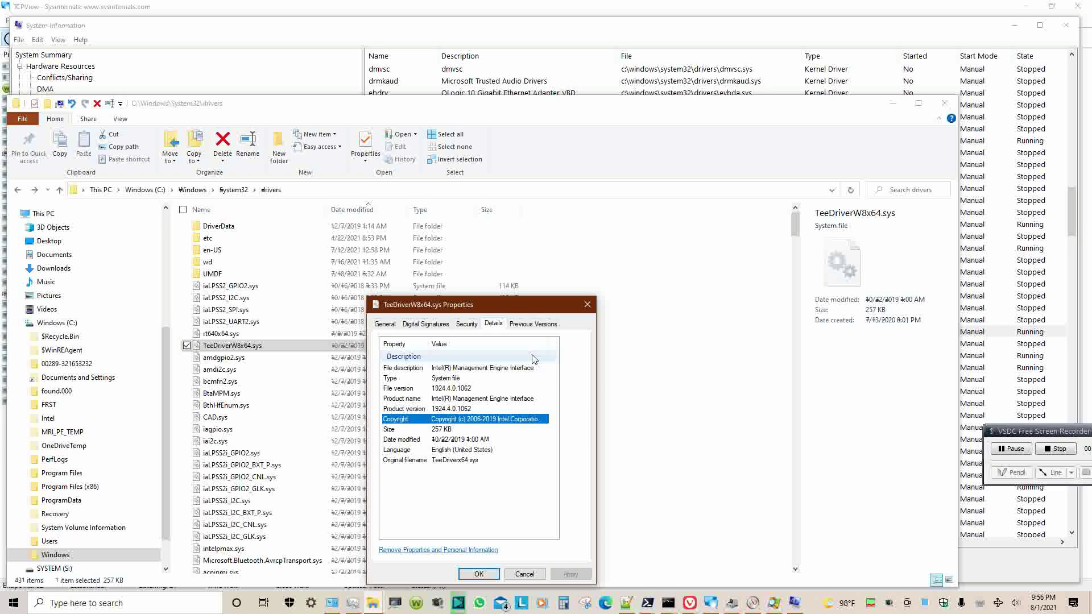
{"action": "left_click", "coordinate": [441, 325]}
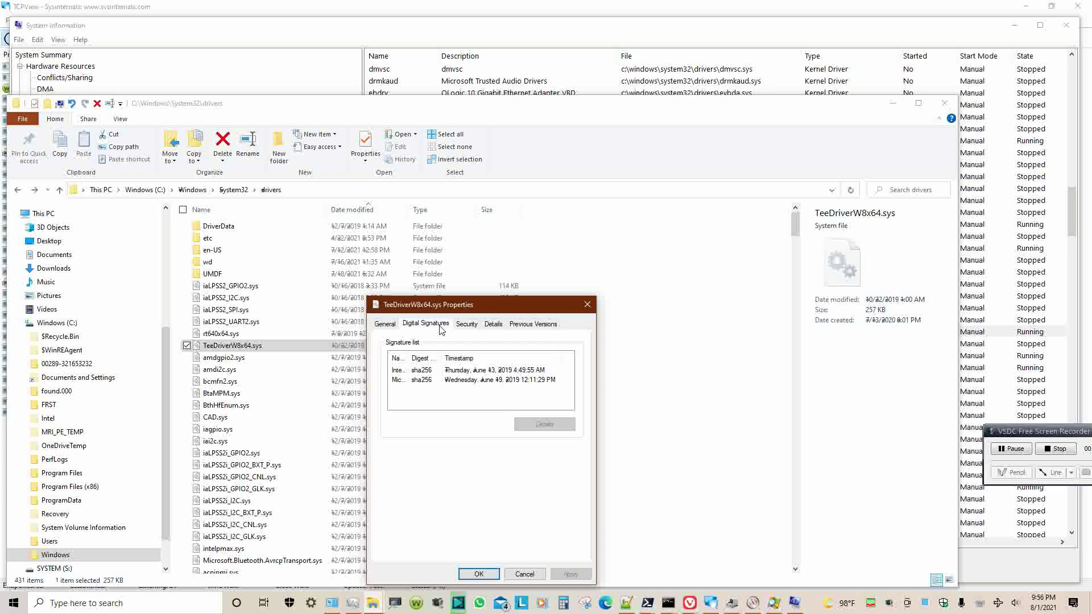
- Inspect the general details of the Intel and Microsoft sha256 signatures of TeeDriverW8x64.sys, closing each
{"action": "double_click", "coordinate": [452, 373]}
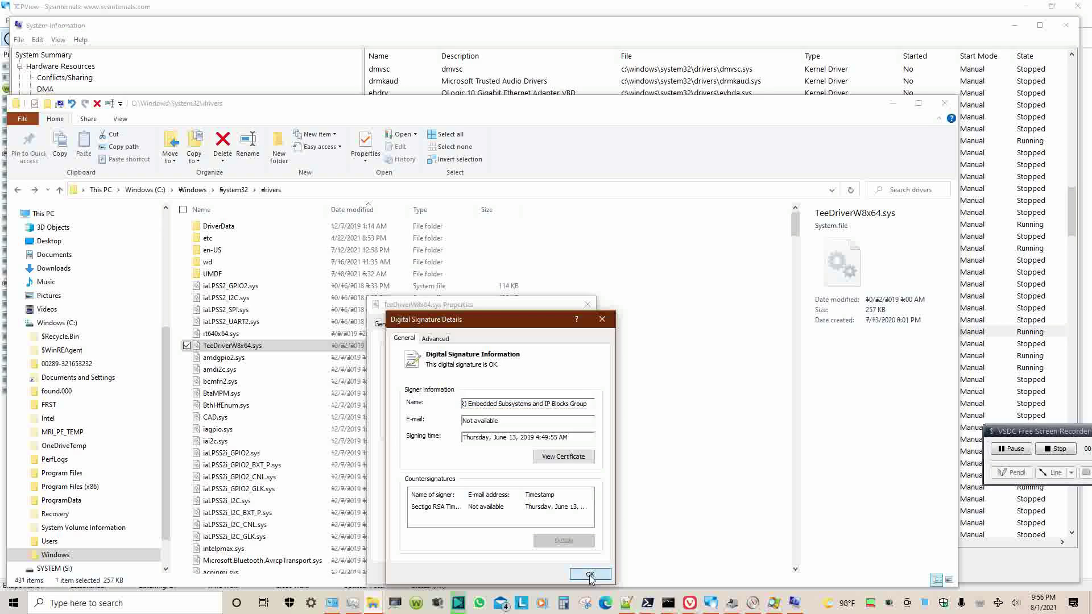
{"action": "left_click", "coordinate": [590, 574]}
{"action": "double_click", "coordinate": [463, 377]}
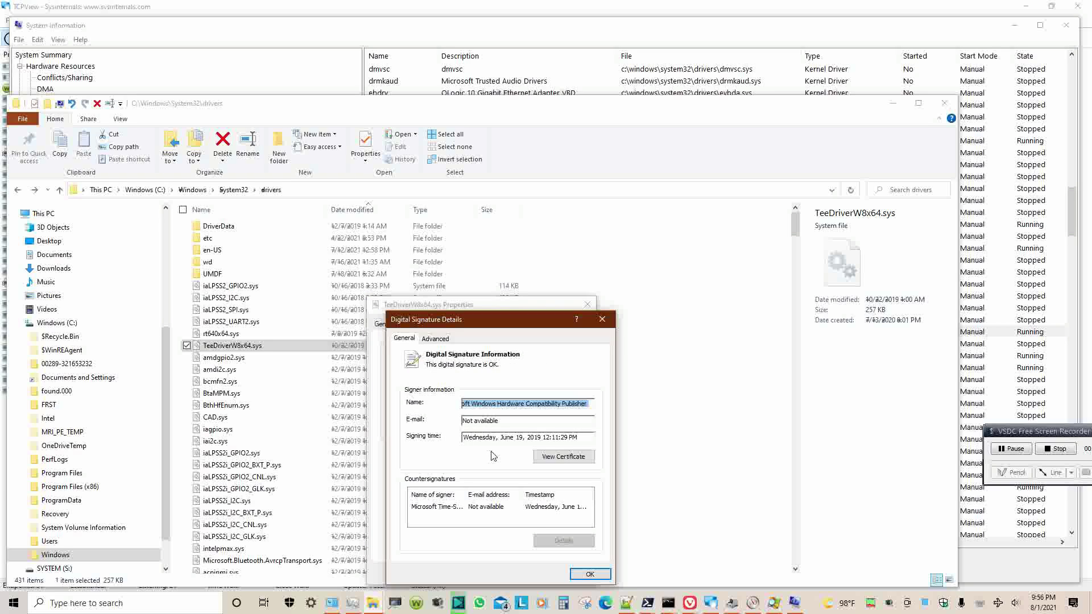
{"action": "left_click", "coordinate": [589, 574]}
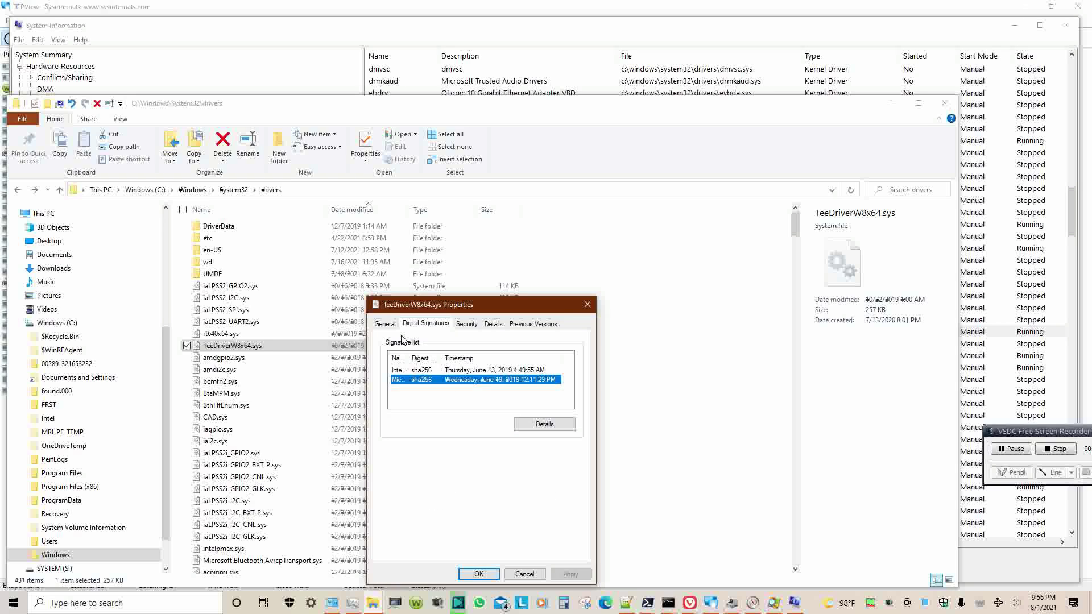
- Select the creation date of TeeDriverW8x64.sys, switch to devices-C.txt in Notepad++, and move that window beside the properties dialog
{"action": "left_click", "coordinate": [386, 325]}
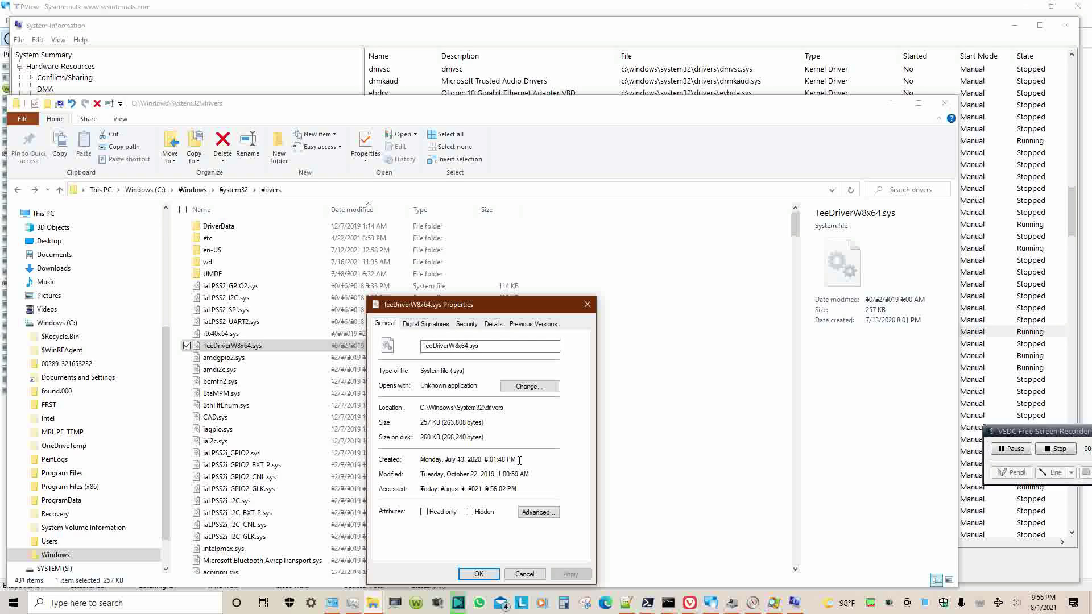
{"action": "left_click_drag", "start_coordinate": [519, 462], "coordinate": [417, 459]}
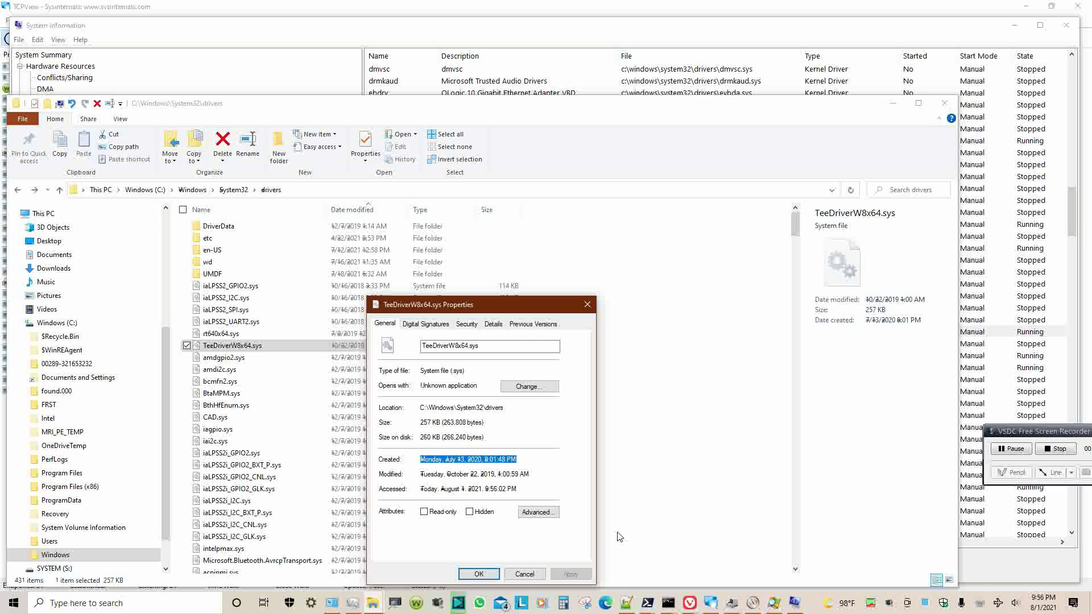
{"action": "left_click", "coordinate": [626, 602]}
{"action": "type", "text": "Monday, July 13, 2020, 8:01:44 PM"}
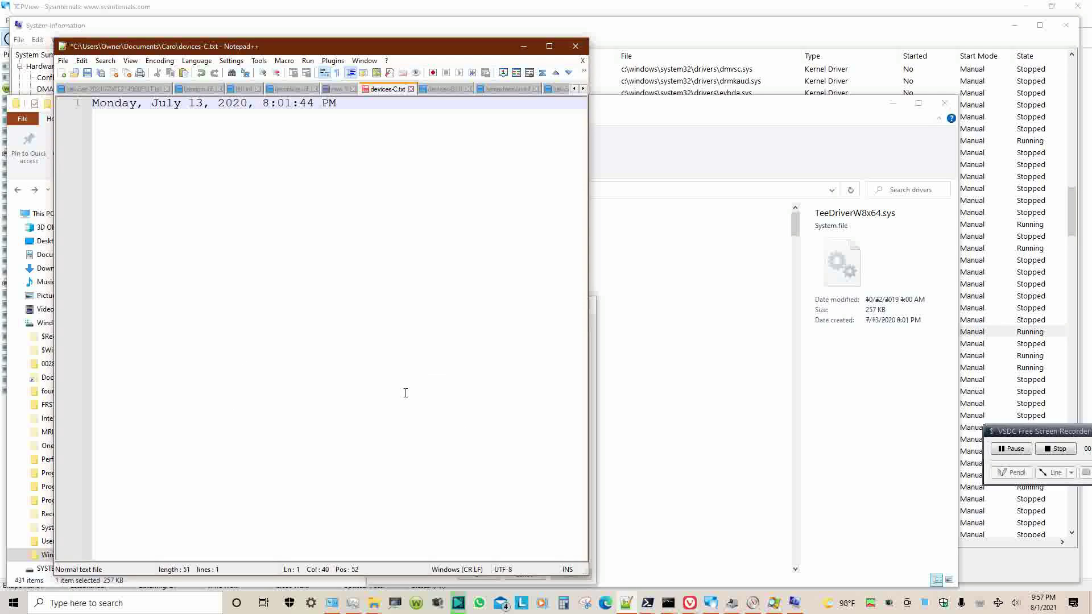
{"action": "key", "text": "shift+Home"}
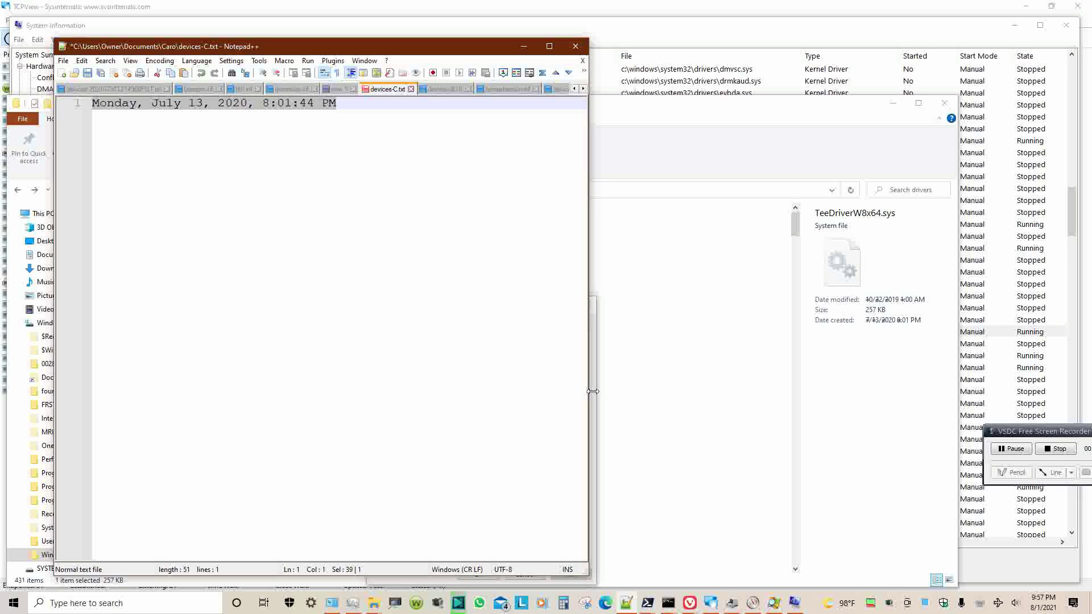
{"action": "left_click_drag", "start_coordinate": [421, 43], "coordinate": [933, 51]}
{"action": "left_click_drag", "start_coordinate": [1001, 51], "coordinate": [988, 51]}
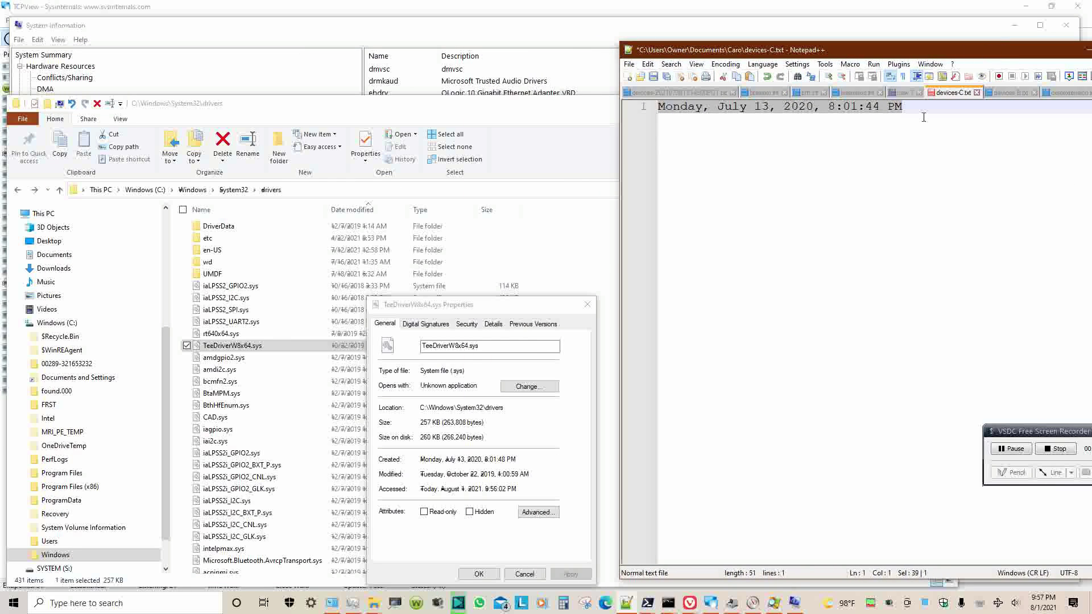
- Copy the creation date of TeeDriverW8x64.sys and replace all text in devices-C.txt with "Monday, July 13, 2020, 8:01:48 PM"
{"action": "left_click", "coordinate": [542, 439]}
{"action": "left_click_drag", "start_coordinate": [527, 489], "coordinate": [371, 452]}
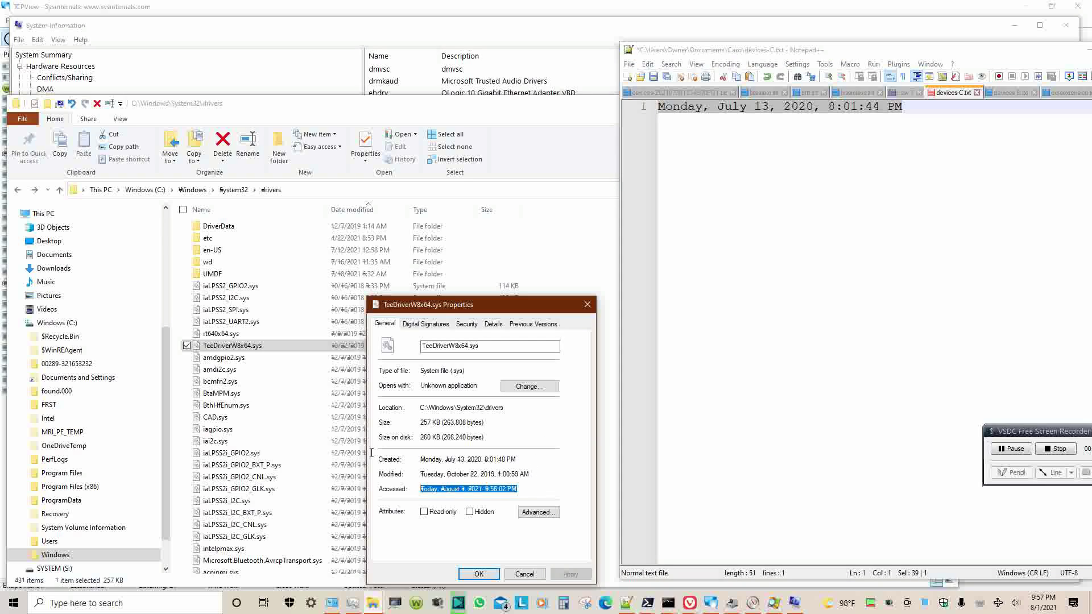
{"action": "left_click", "coordinate": [530, 460]}
{"action": "left_click_drag", "start_coordinate": [524, 460], "coordinate": [418, 460]}
{"action": "key", "text": "ctrl+c"}
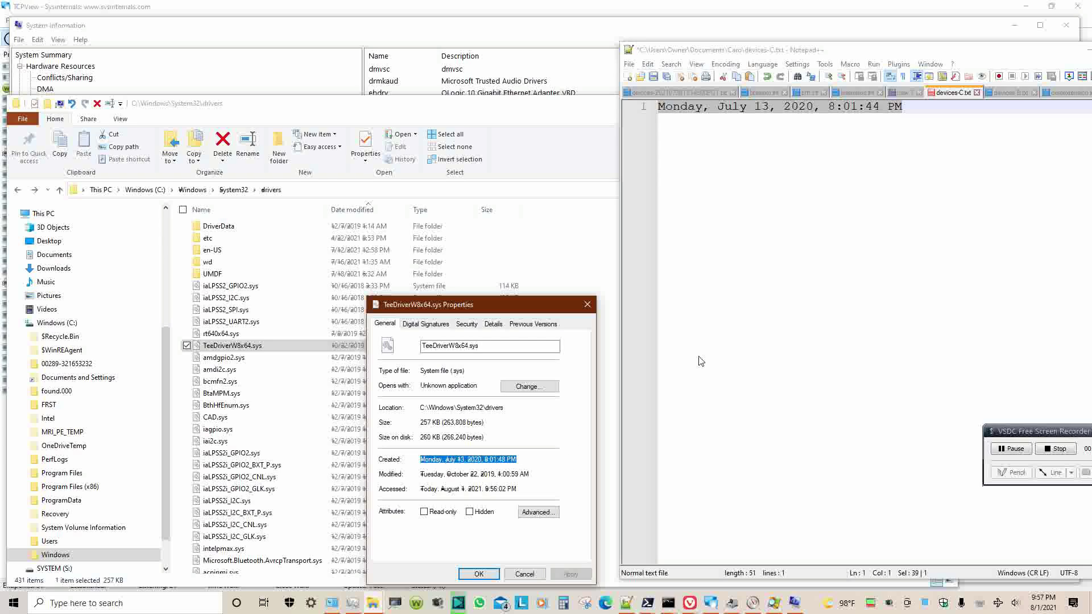
{"action": "left_click", "coordinate": [763, 297]}
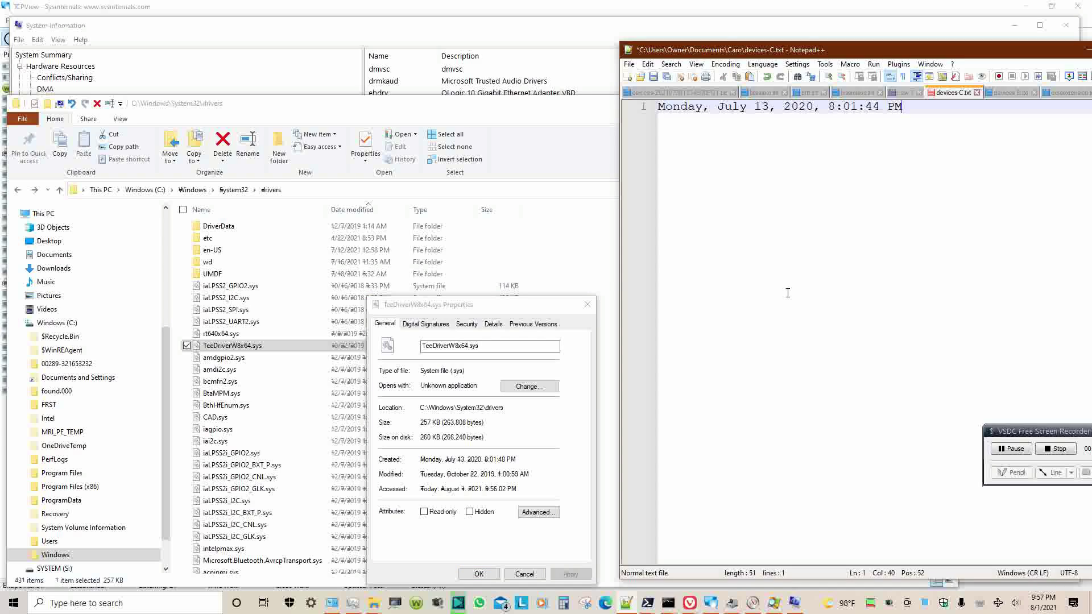
{"action": "key", "text": "ctrl+a"}
{"action": "key", "text": "ctrl+v"}
- Replace all text in devices-C.txt with the TeeDriverW8x64.sys modified date, "Tuesday, October 22, 2019, 1:00:59 AM", and close the file's properties
{"action": "left_click_drag", "start_coordinate": [532, 474], "coordinate": [417, 476]}
{"action": "key", "text": "ctrl+c"}
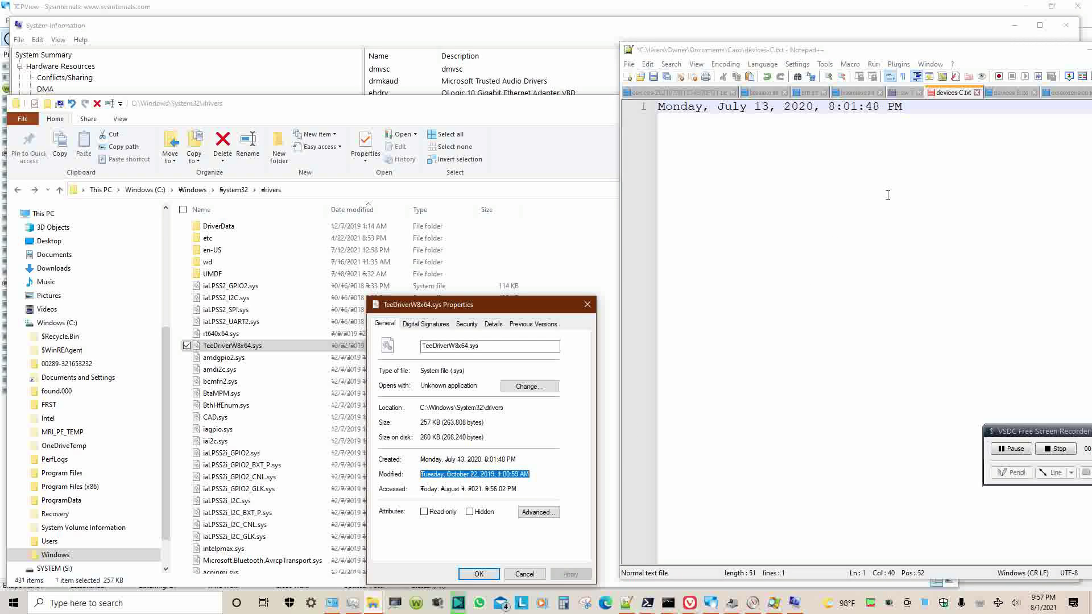
{"action": "left_click", "coordinate": [887, 195]}
{"action": "key", "text": "ctrl+a"}
{"action": "key", "text": "ctrl+v"}
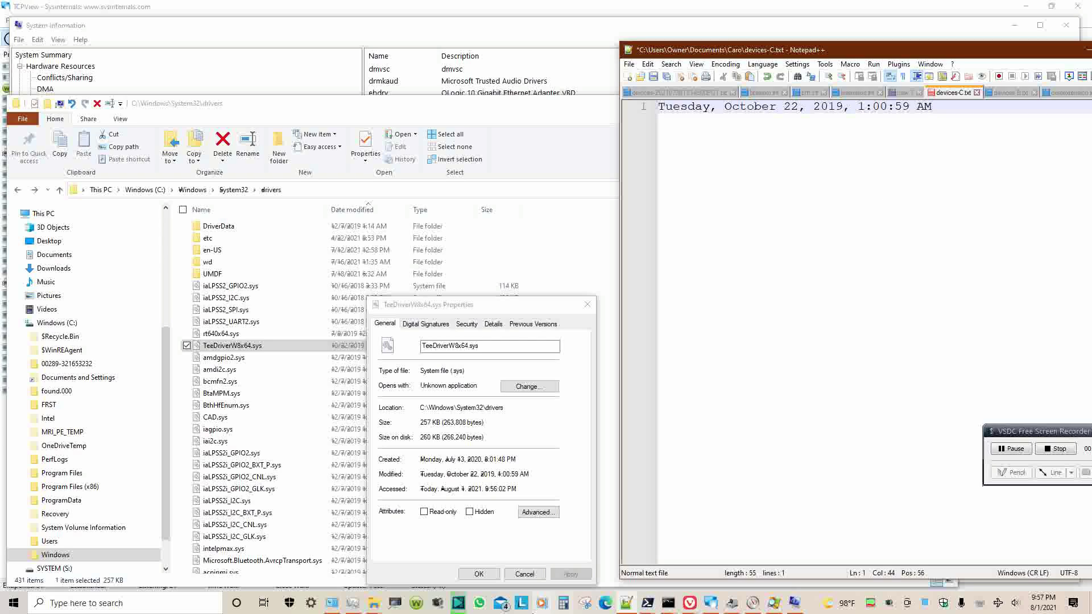
{"action": "left_click", "coordinate": [511, 576]}
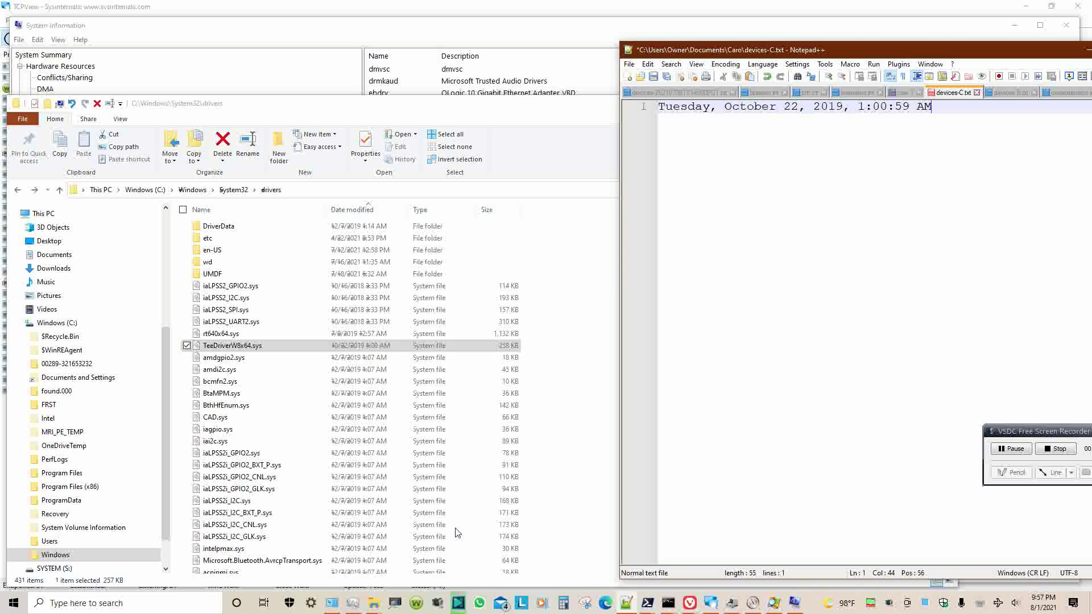
- Open the properties of amdgpio2.sys and replace all text in devices-C.txt with its creation date, "Saturday, December 7, 2019, 1:07:47 AM"
{"action": "left_click", "coordinate": [342, 364]}
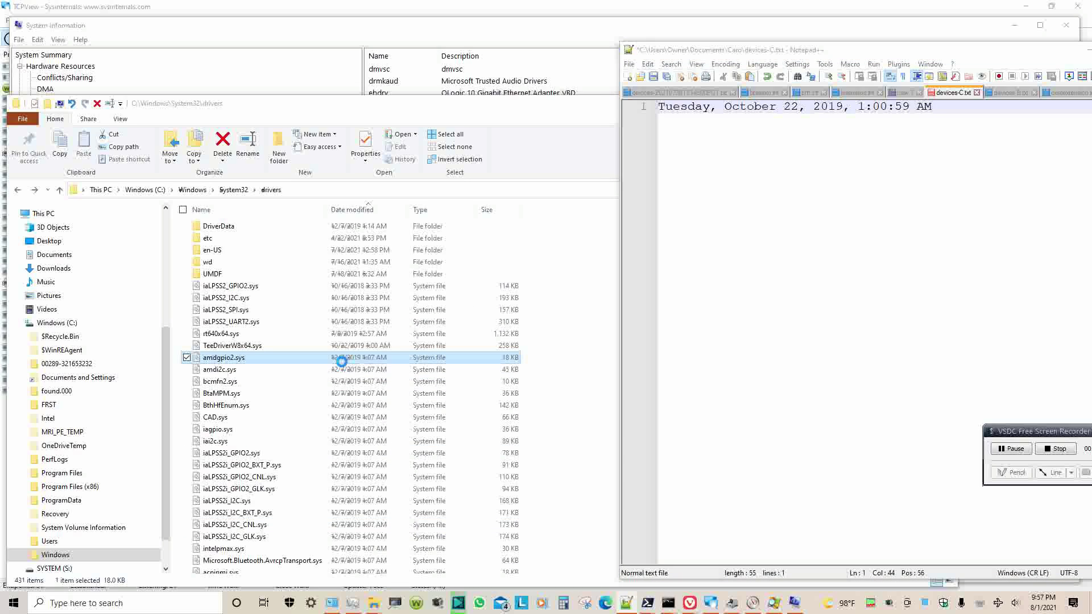
{"action": "right_click", "coordinate": [344, 362]}
{"action": "left_click", "coordinate": [298, 548]}
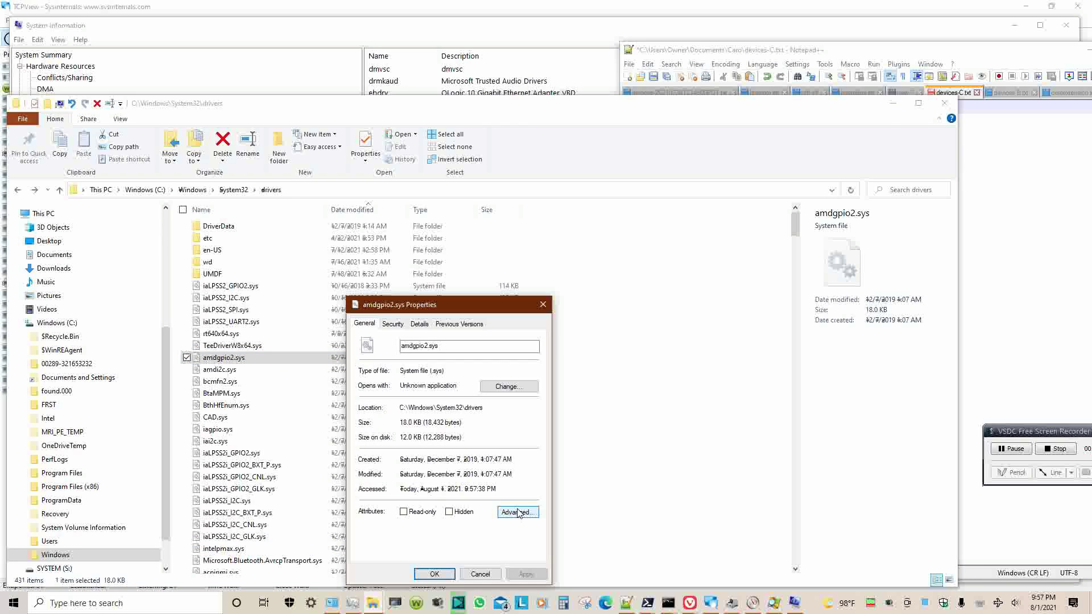
{"action": "left_click_drag", "start_coordinate": [522, 459], "coordinate": [398, 460]}
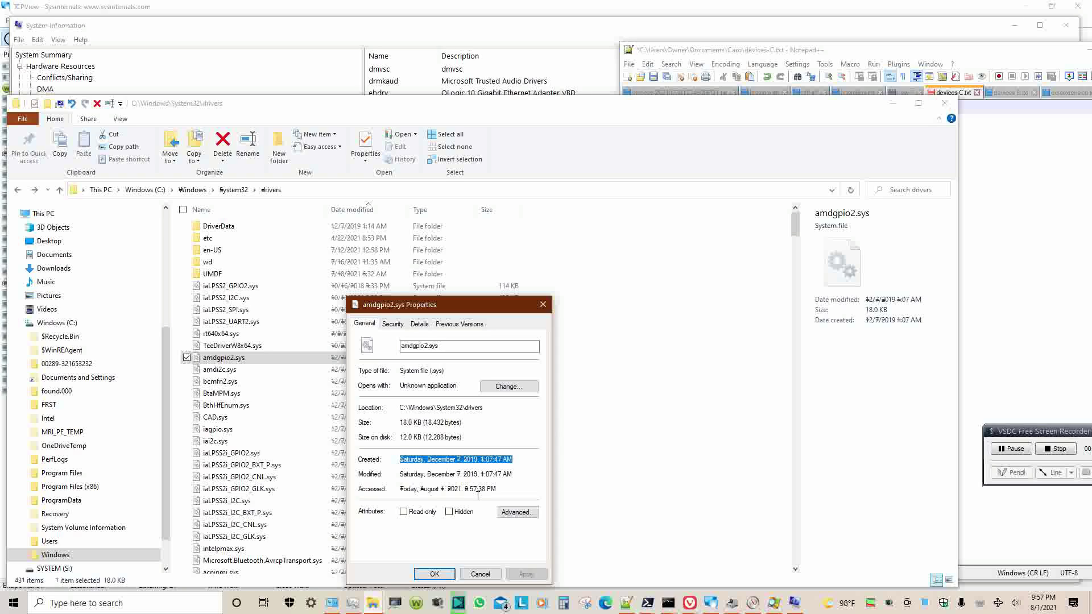
{"action": "left_click", "coordinate": [980, 200]}
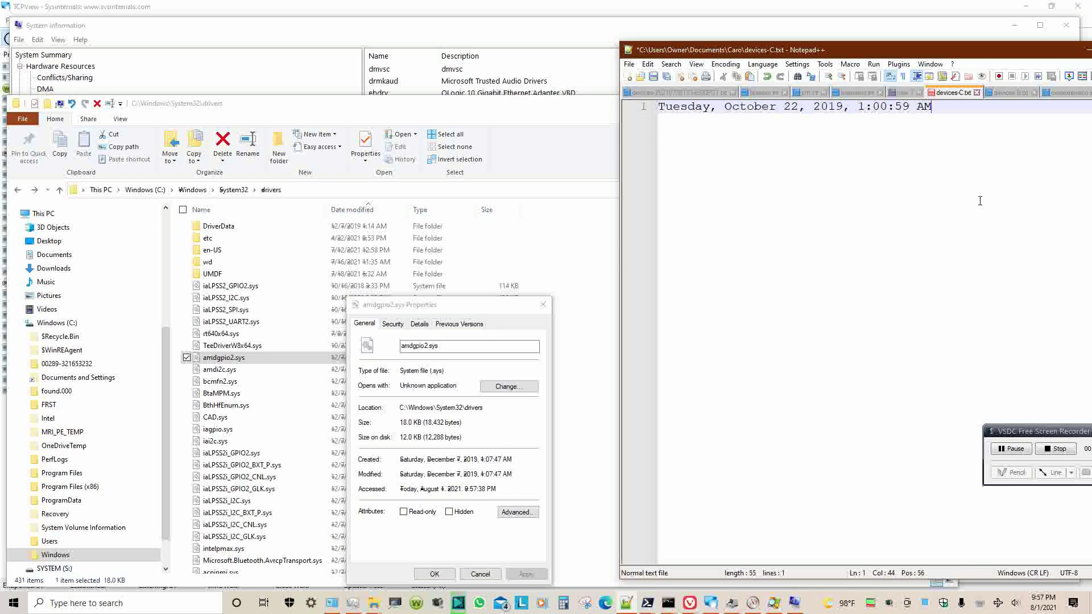
{"action": "key", "text": "ctrl+a"}
{"action": "type", "text": "Saturday, December 7, 2019, 1:07:47 AM"}
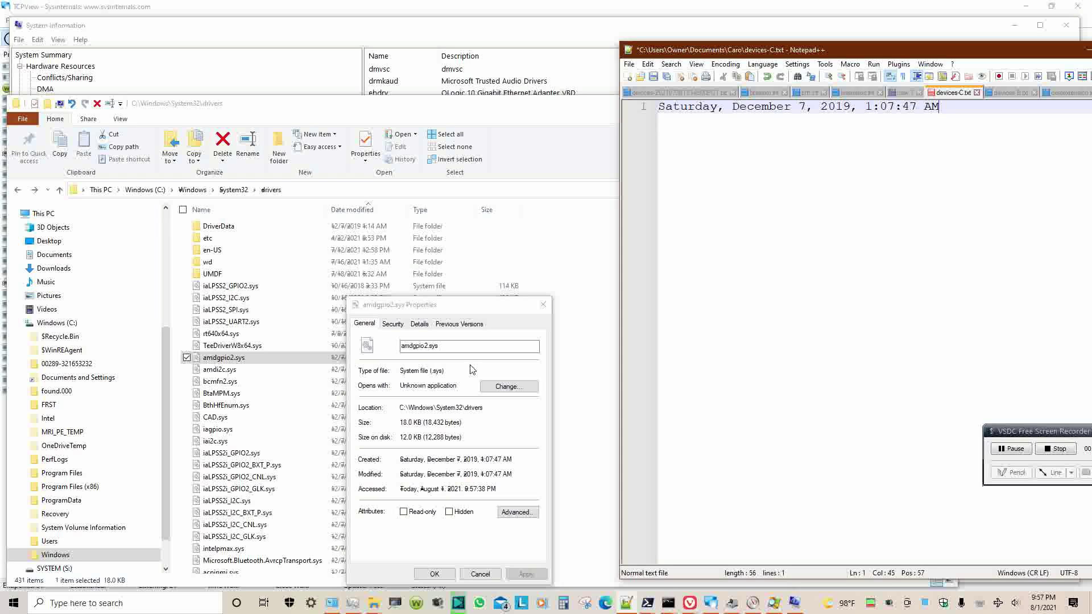
- Review the security, details and previous versions information of amdgpio2.sys, return to its general properties, and close them
{"action": "left_click", "coordinate": [392, 323]}
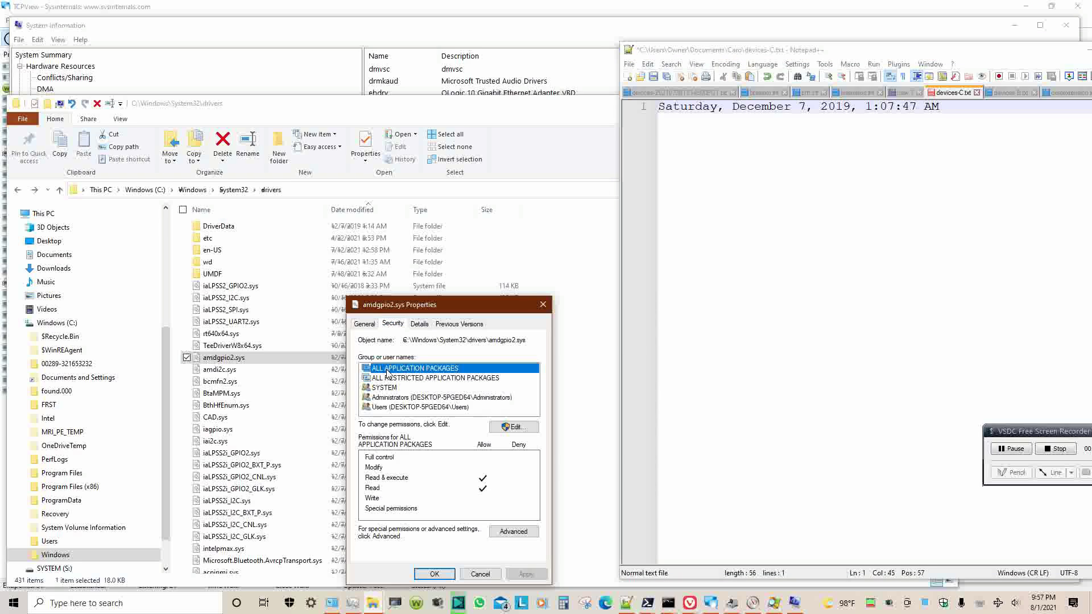
{"action": "left_click", "coordinate": [422, 328]}
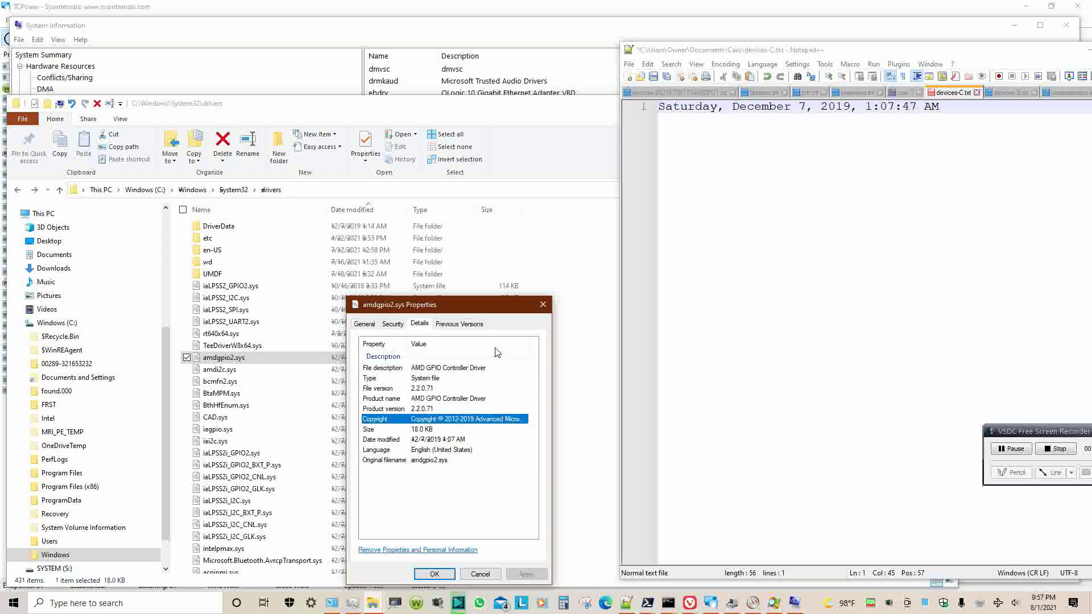
{"action": "left_click", "coordinate": [469, 326]}
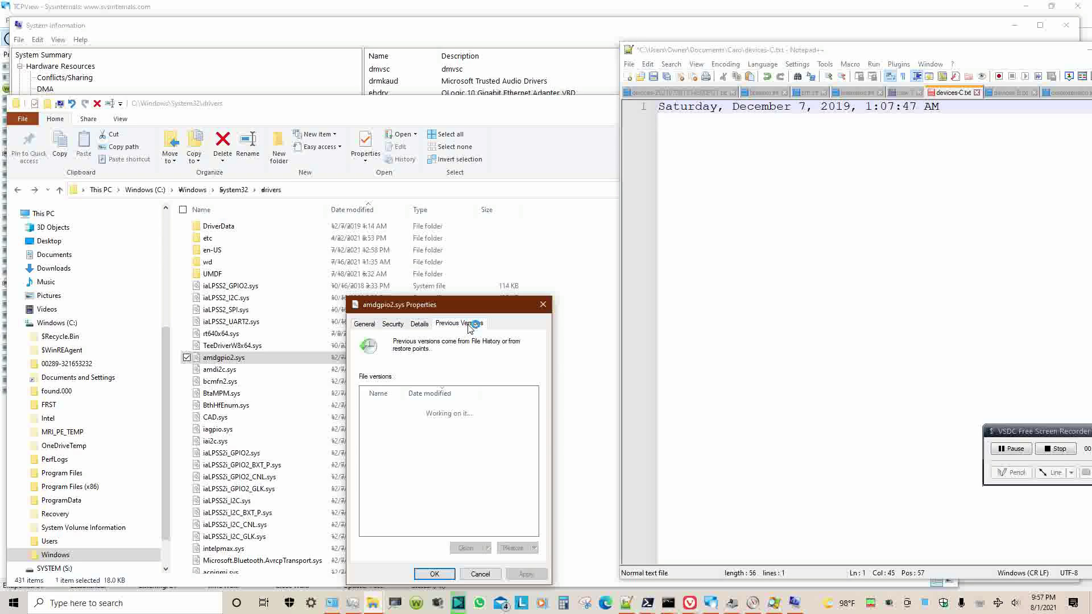
{"action": "left_click", "coordinate": [424, 330]}
{"action": "left_click", "coordinate": [394, 325]}
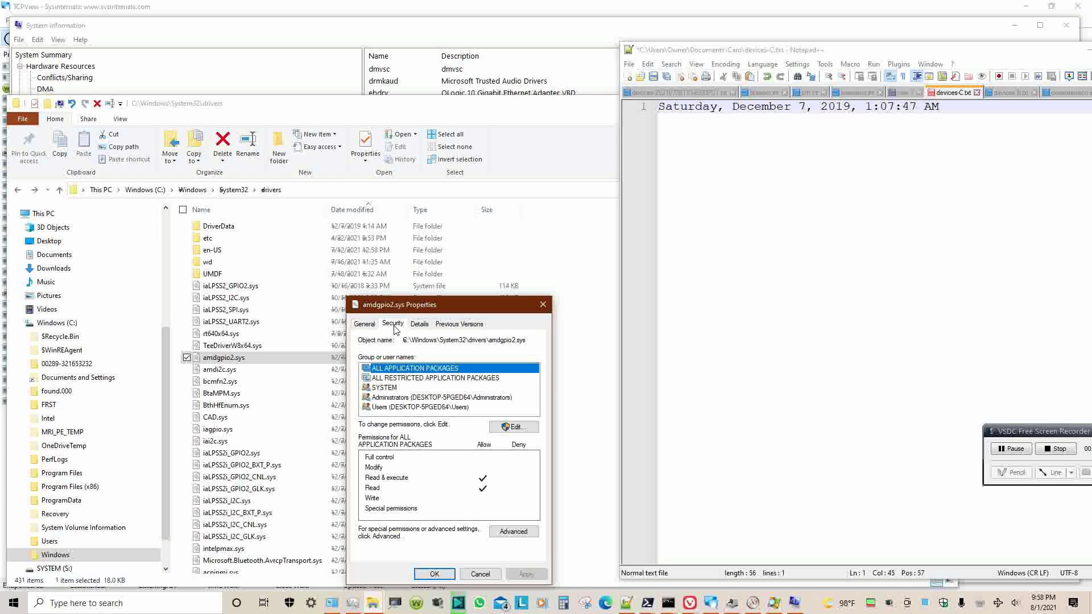
{"action": "left_click", "coordinate": [369, 324]}
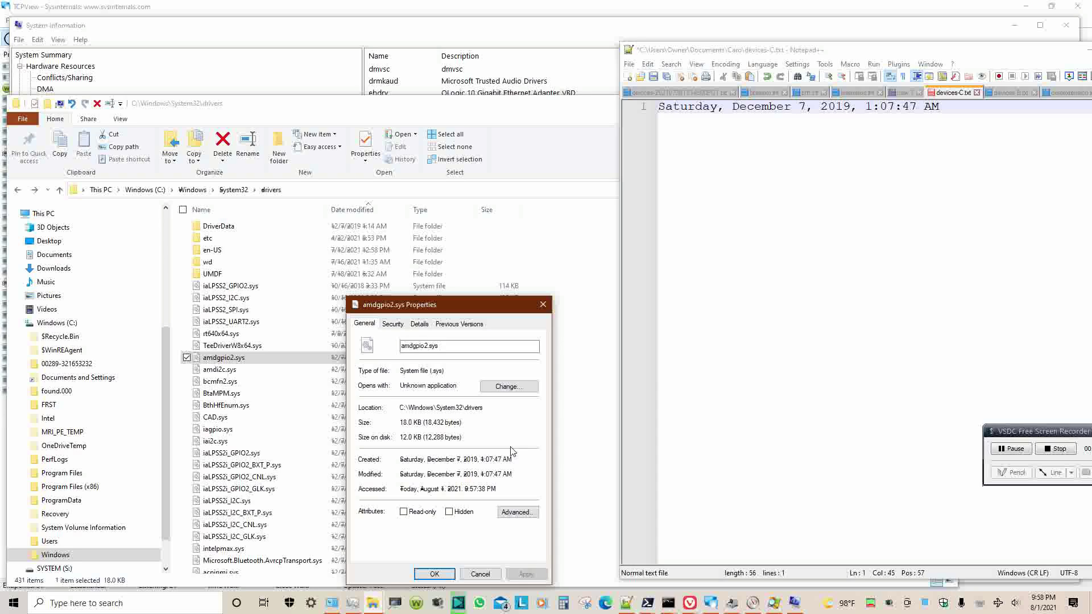
{"action": "left_click", "coordinate": [479, 574]}
- Examine the modified dates of the files in the drivers folder, from amdgpio2.sys down to rtwlane.sys
{"action": "scroll", "coordinate": [398, 492], "scroll_direction": "down", "scroll_amount": 4}
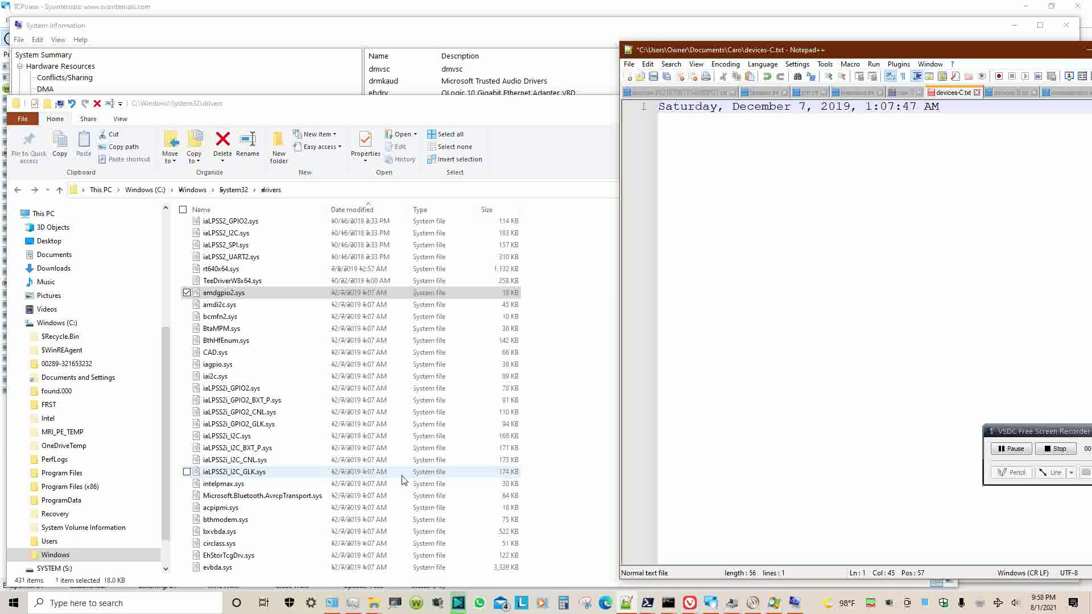
{"action": "scroll", "coordinate": [405, 476], "scroll_direction": "down", "scroll_amount": 4}
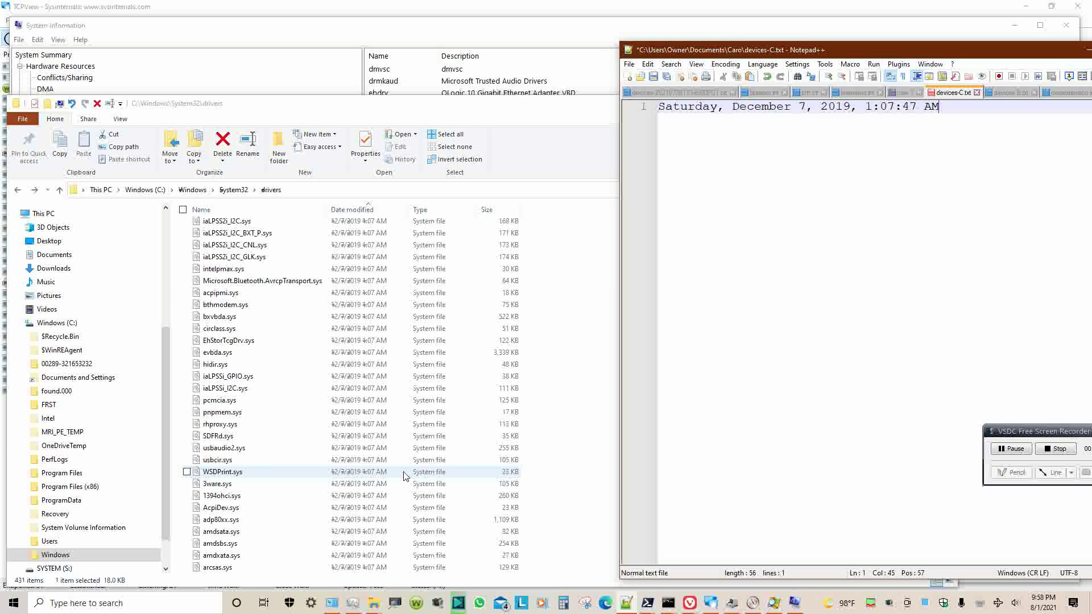
{"action": "scroll", "coordinate": [405, 475], "scroll_direction": "down", "scroll_amount": 5}
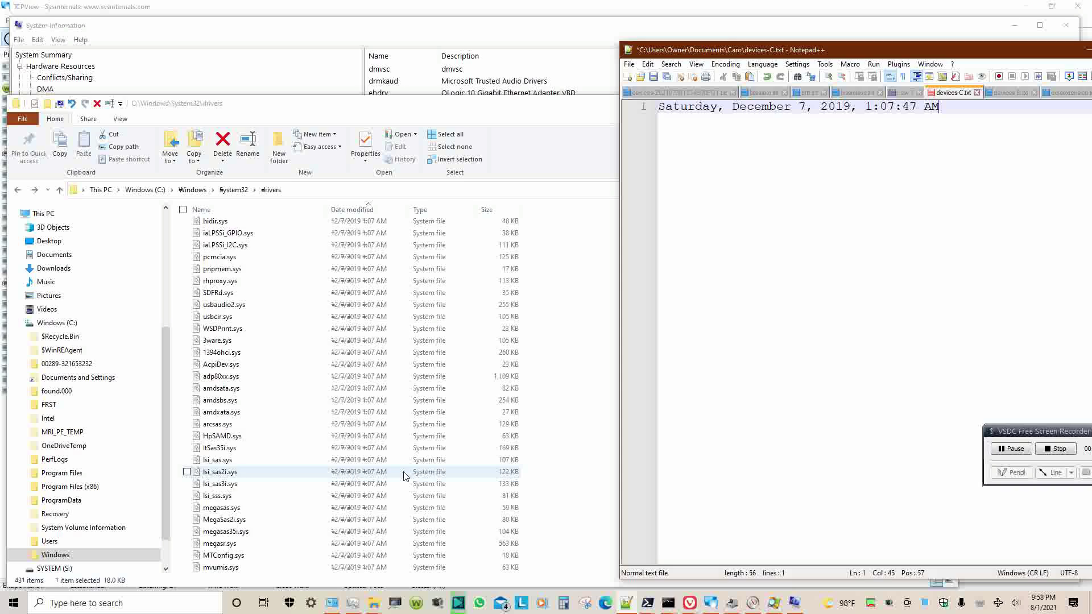
{"action": "scroll", "coordinate": [404, 474], "scroll_direction": "down", "scroll_amount": 15}
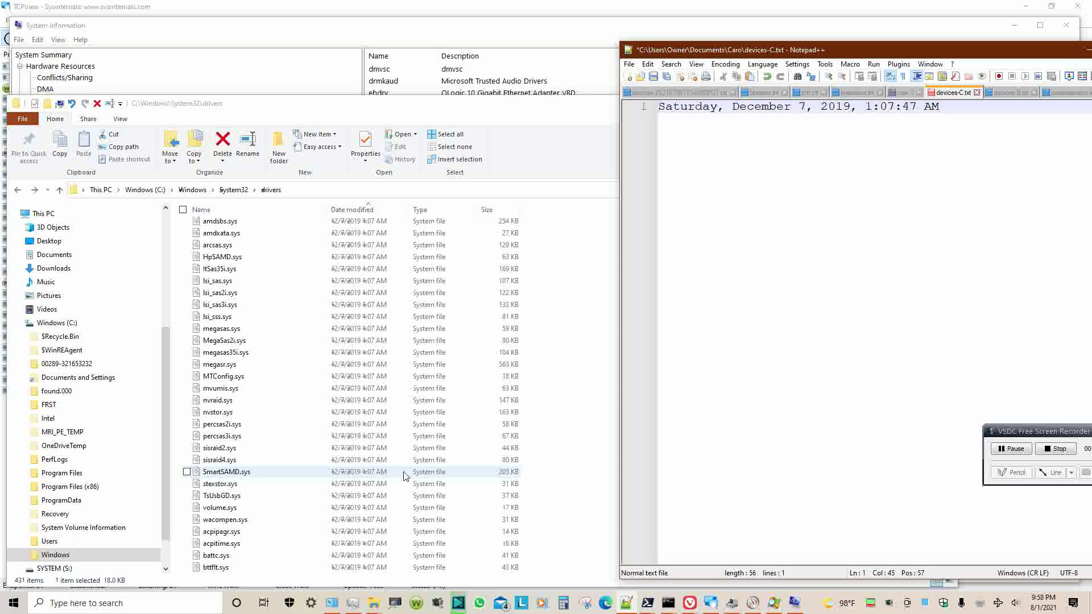
{"action": "scroll", "coordinate": [404, 475], "scroll_direction": "down", "scroll_amount": 6}
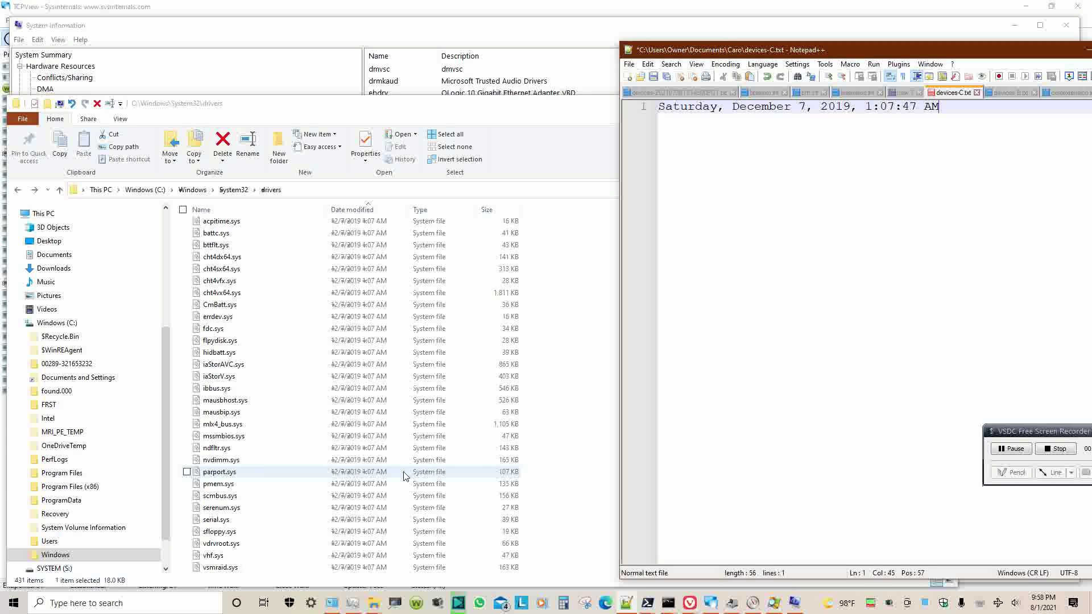
{"action": "scroll", "coordinate": [406, 476], "scroll_direction": "down", "scroll_amount": 6}
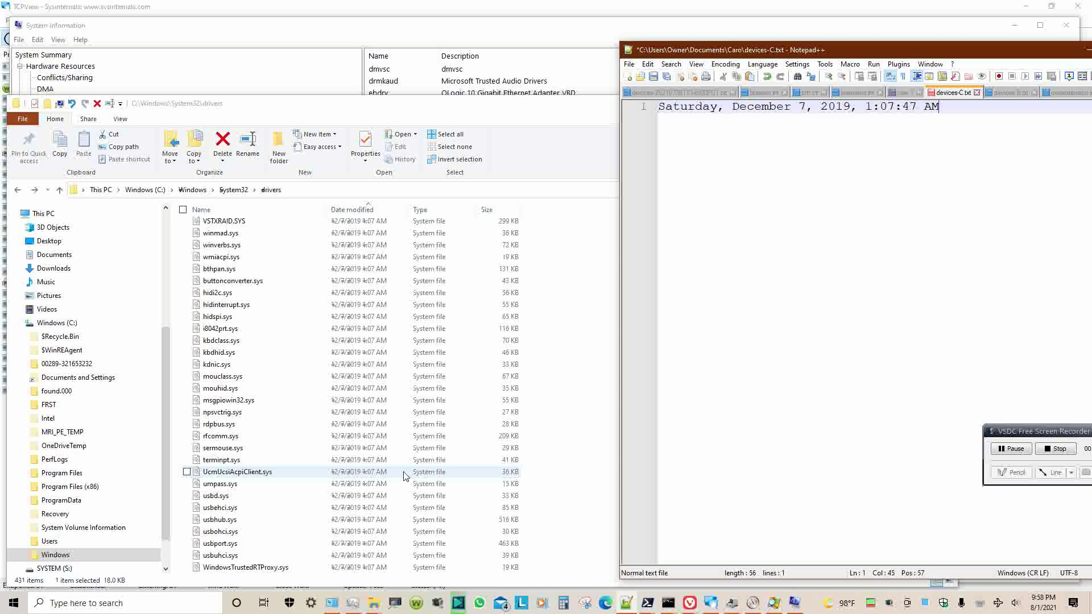
{"action": "scroll", "coordinate": [404, 476], "scroll_direction": "down", "scroll_amount": 7}
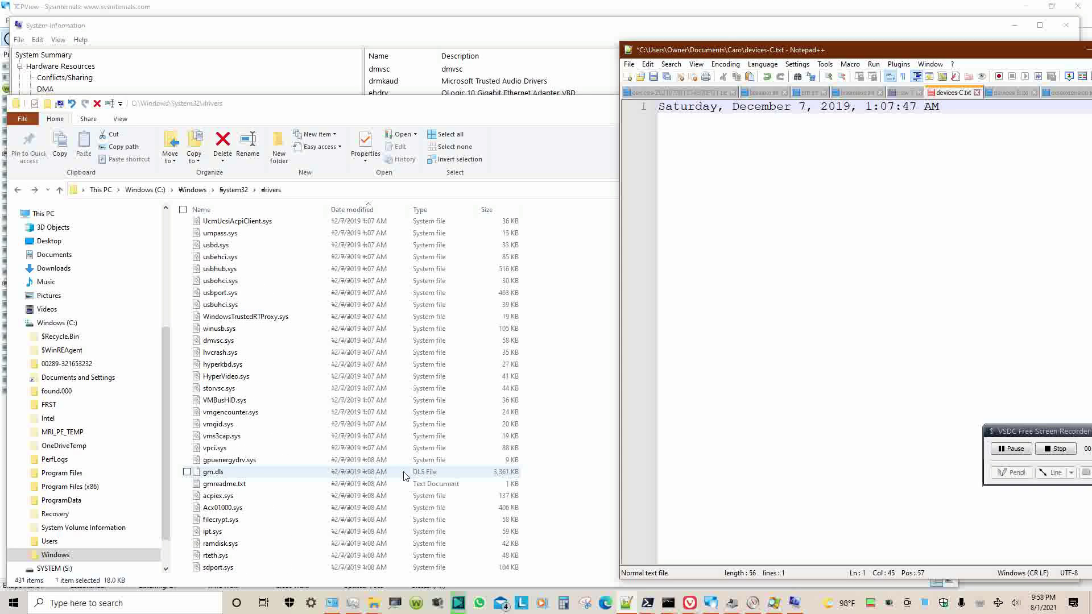
{"action": "scroll", "coordinate": [404, 475], "scroll_direction": "down", "scroll_amount": 1}
{"action": "scroll", "coordinate": [406, 475], "scroll_direction": "down", "scroll_amount": 5}
{"action": "scroll", "coordinate": [404, 475], "scroll_direction": "down", "scroll_amount": 6}
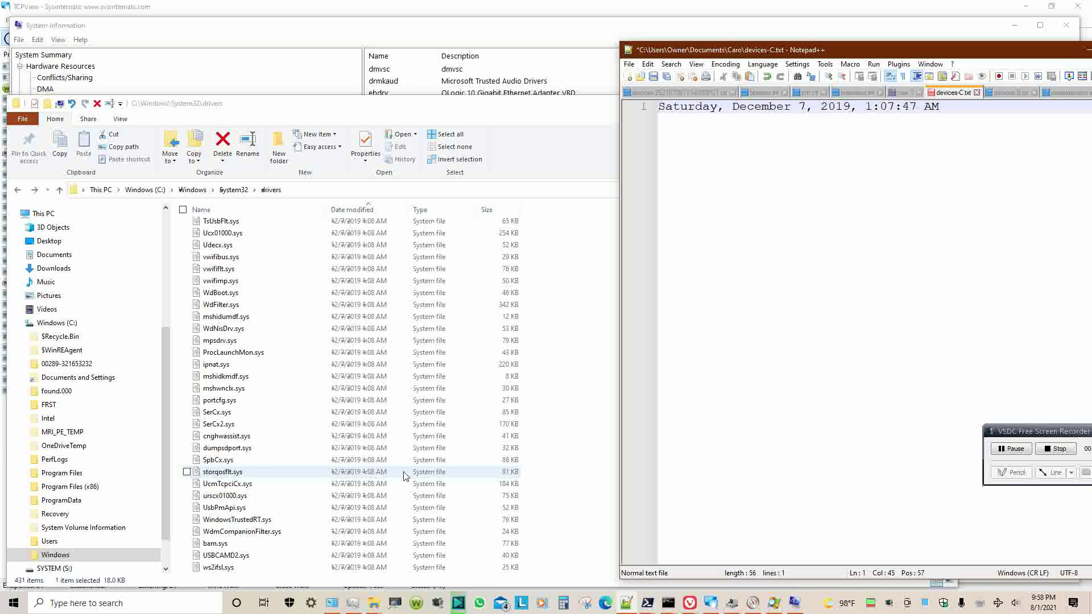
{"action": "scroll", "coordinate": [404, 475], "scroll_direction": "down", "scroll_amount": 7}
{"action": "scroll", "coordinate": [404, 476], "scroll_direction": "down", "scroll_amount": 10}
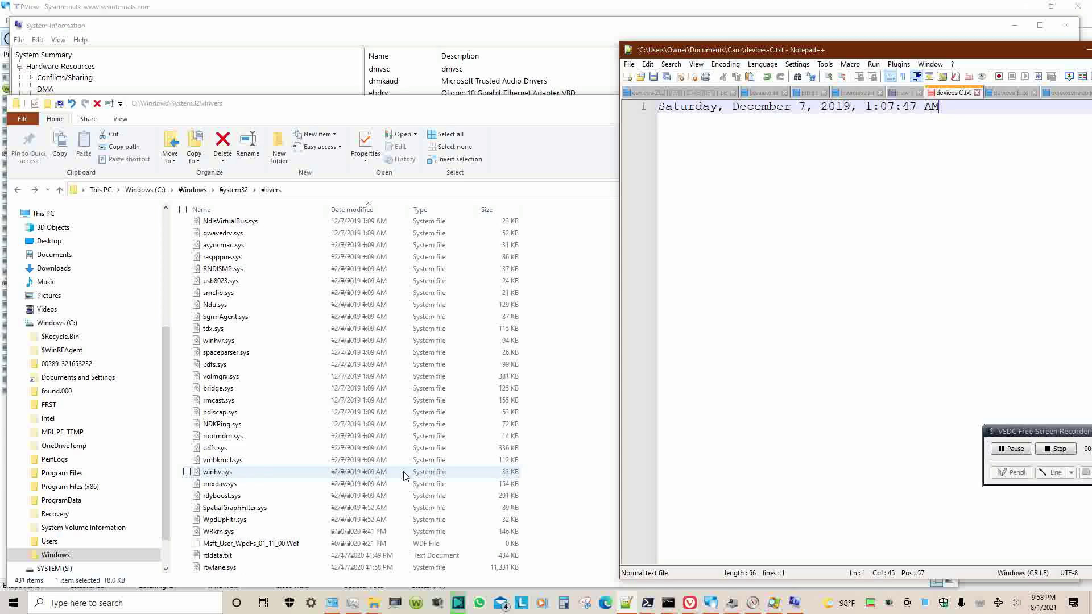
- Open the properties of WRkrn.sys and replace all text in devices-C.txt with its modified date, "Wednesday, September 30, 2020, 1:41:11 PM"
{"action": "left_click", "coordinate": [377, 531]}
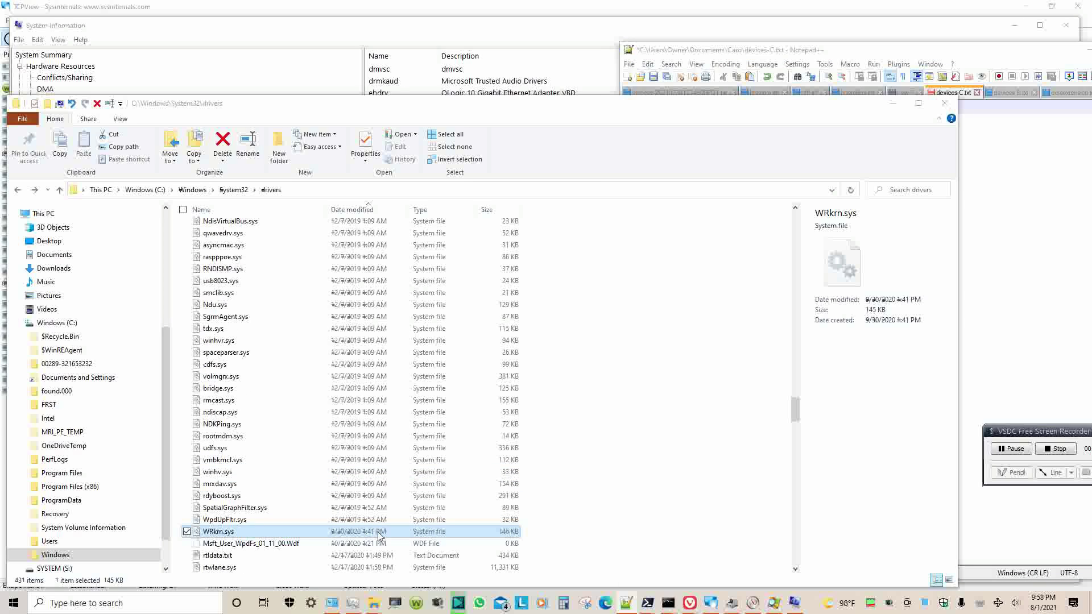
{"action": "right_click", "coordinate": [378, 534]}
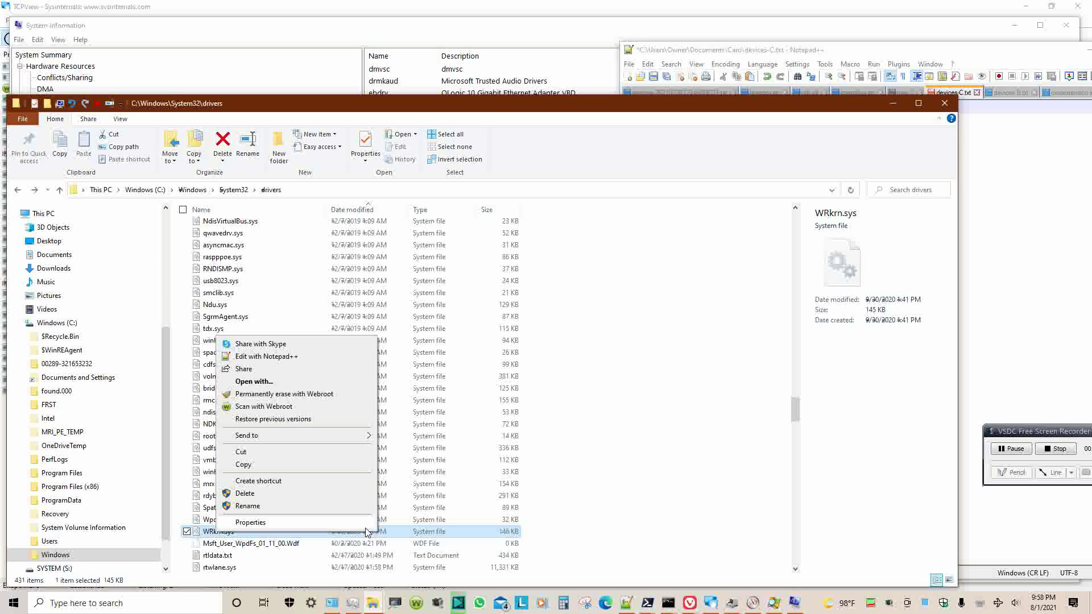
{"action": "left_click", "coordinate": [367, 523]}
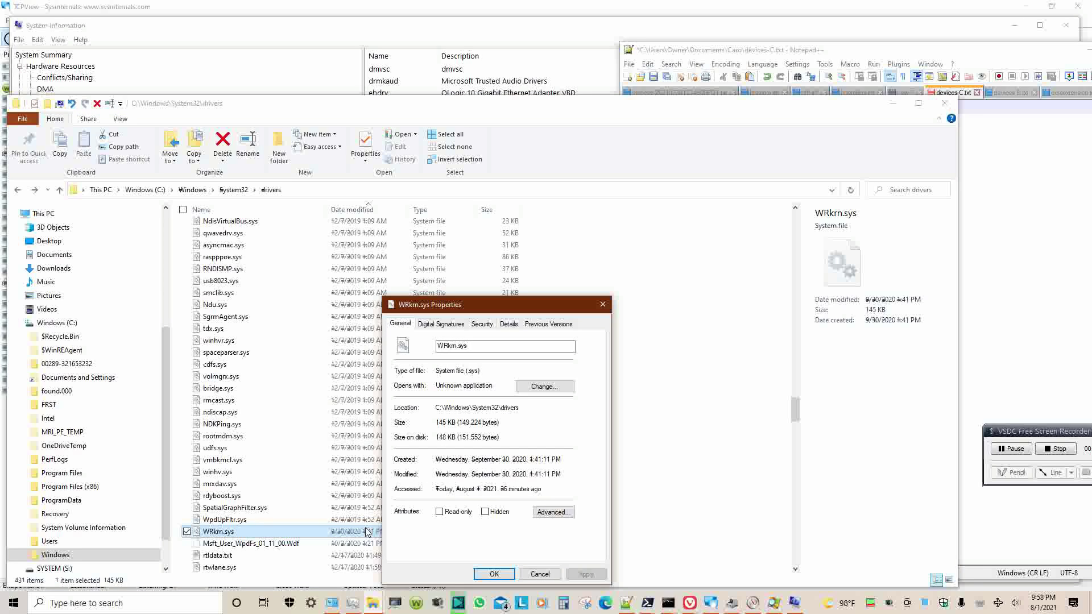
{"action": "triple_click", "coordinate": [560, 475]}
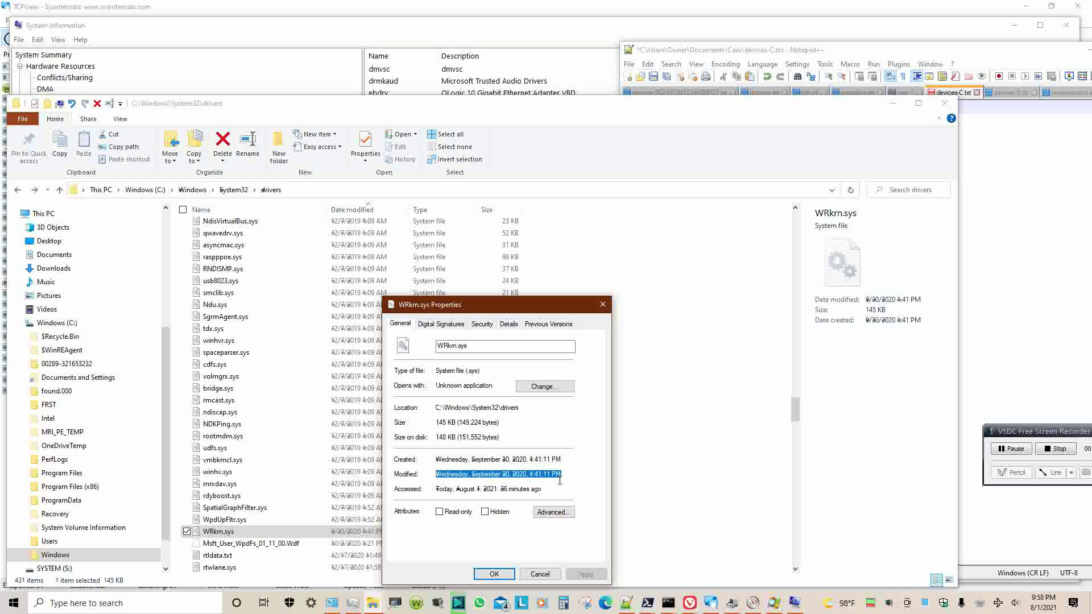
{"action": "key", "text": "alt+Tab"}
{"action": "key", "text": "ctrl+a"}
{"action": "type", "text": "Wednesday, September 30, 2020, 1:41:11 PM"}
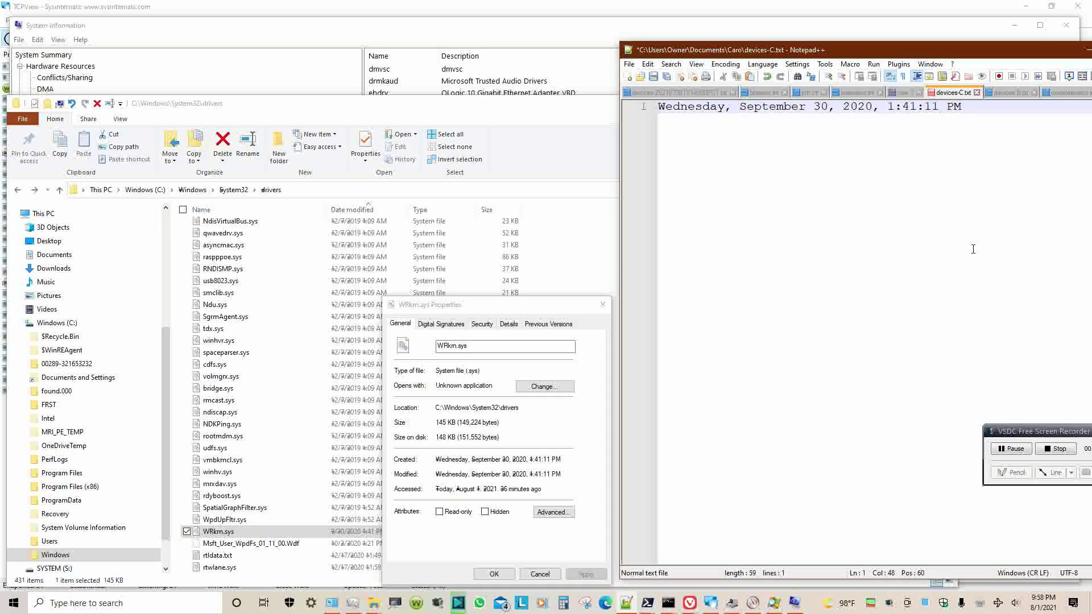
- Show the digital signatures of WRkrn.sys with a wider timestamp column and compare them with the file's general dates
{"action": "left_click", "coordinate": [441, 324]}
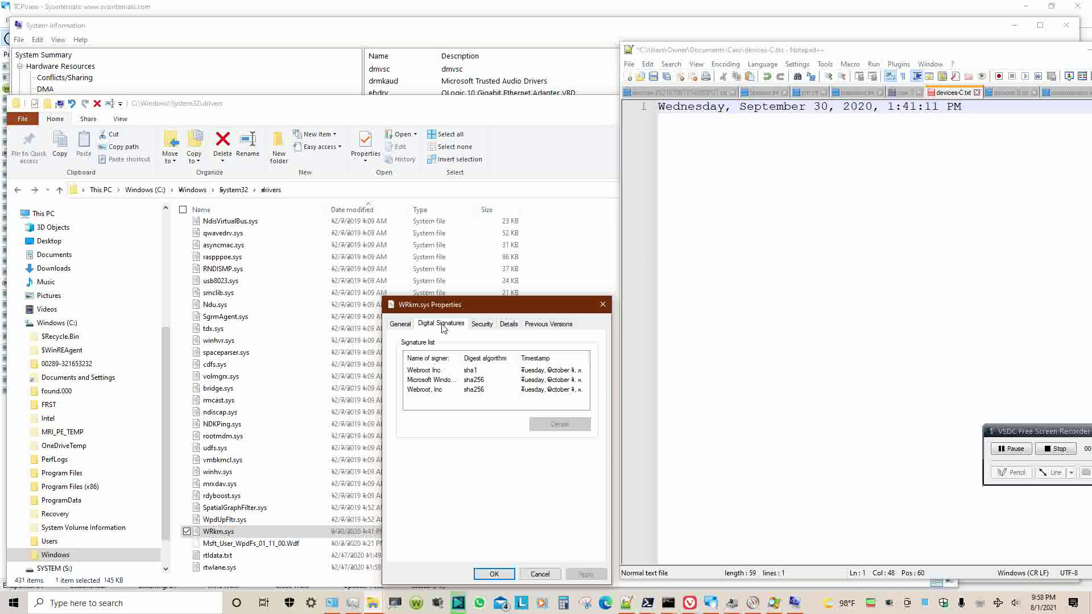
{"action": "left_click_drag", "start_coordinate": [521, 363], "coordinate": [494, 363]}
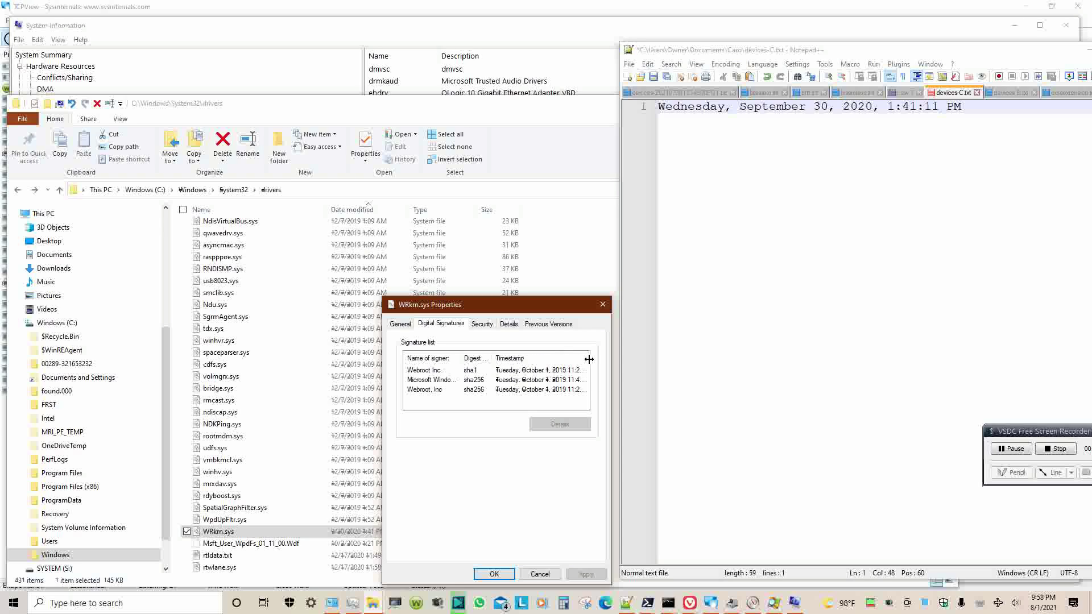
{"action": "left_click", "coordinate": [395, 324]}
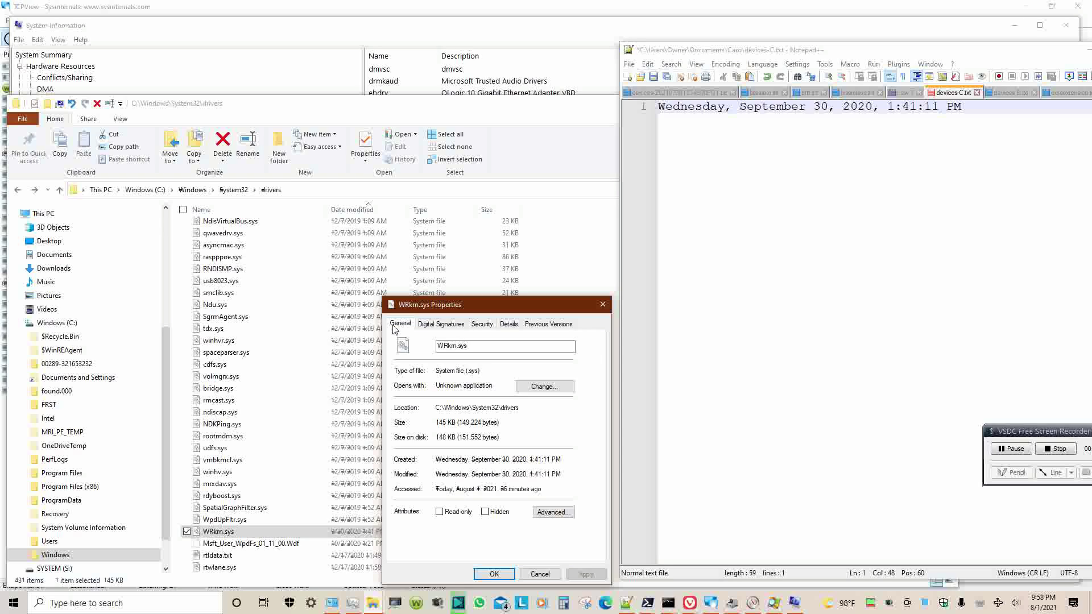
{"action": "left_click", "coordinate": [438, 329]}
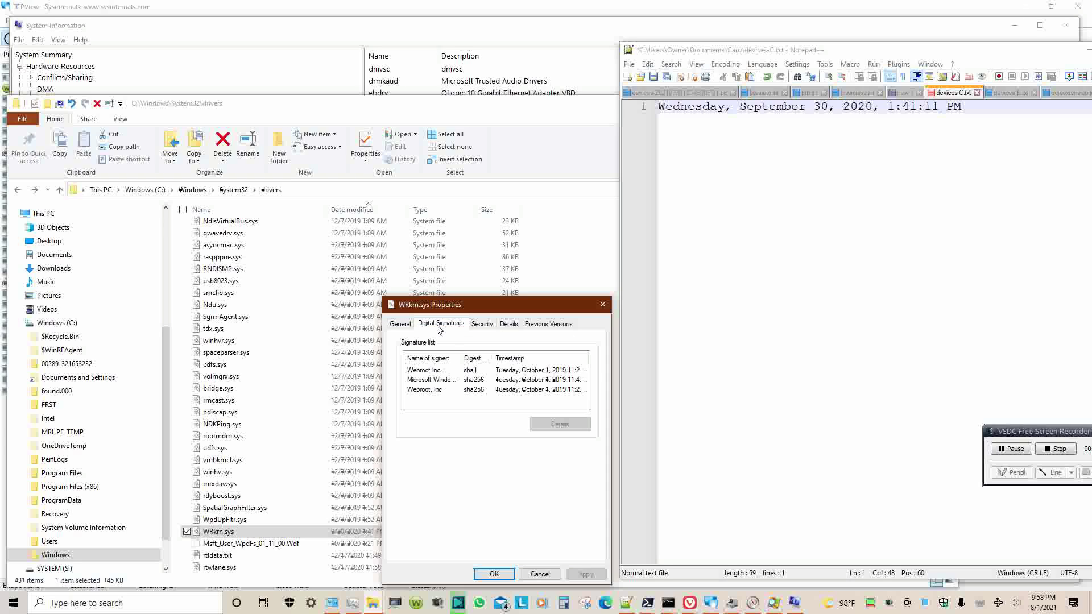
- Check the signing details of all three WRkrn.sys signatures one after another, and close the file's properties
{"action": "double_click", "coordinate": [515, 372]}
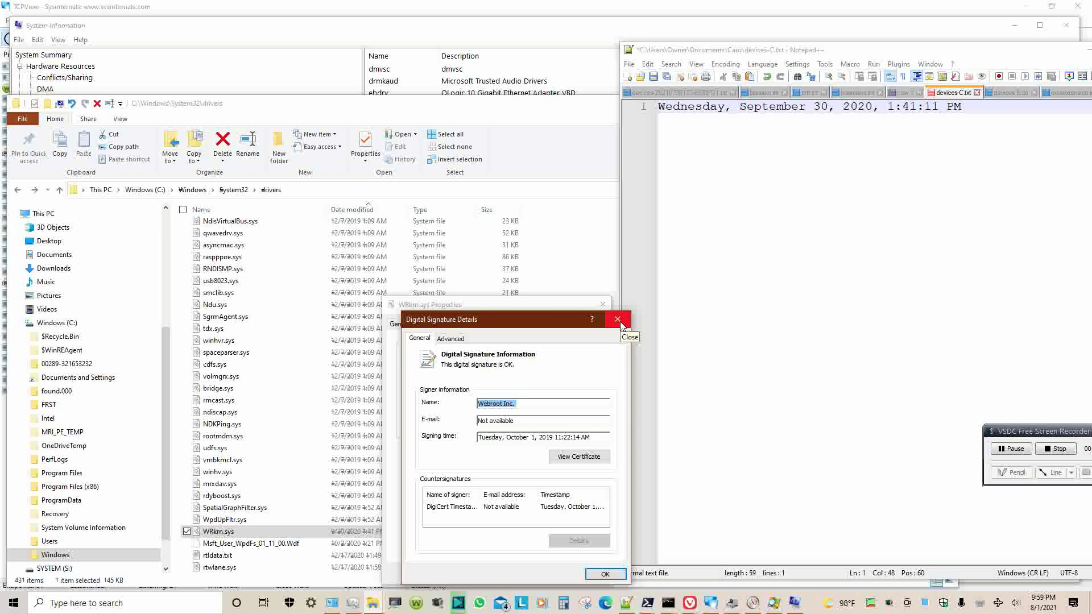
{"action": "left_click", "coordinate": [617, 319]}
{"action": "double_click", "coordinate": [532, 381]}
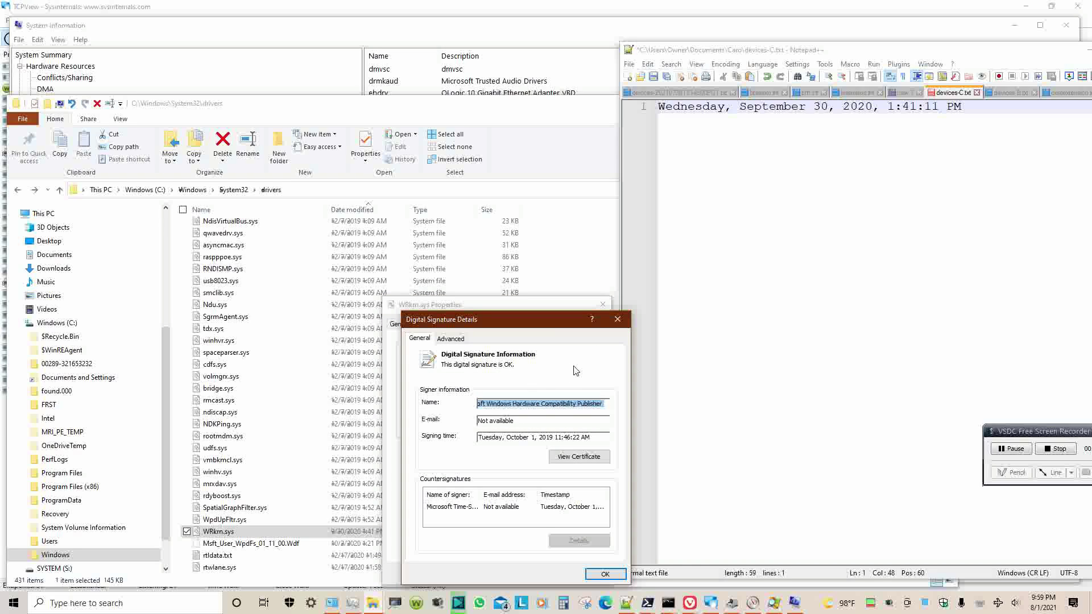
{"action": "left_click", "coordinate": [617, 319]}
{"action": "left_click", "coordinate": [532, 391]}
{"action": "double_click", "coordinate": [531, 391]}
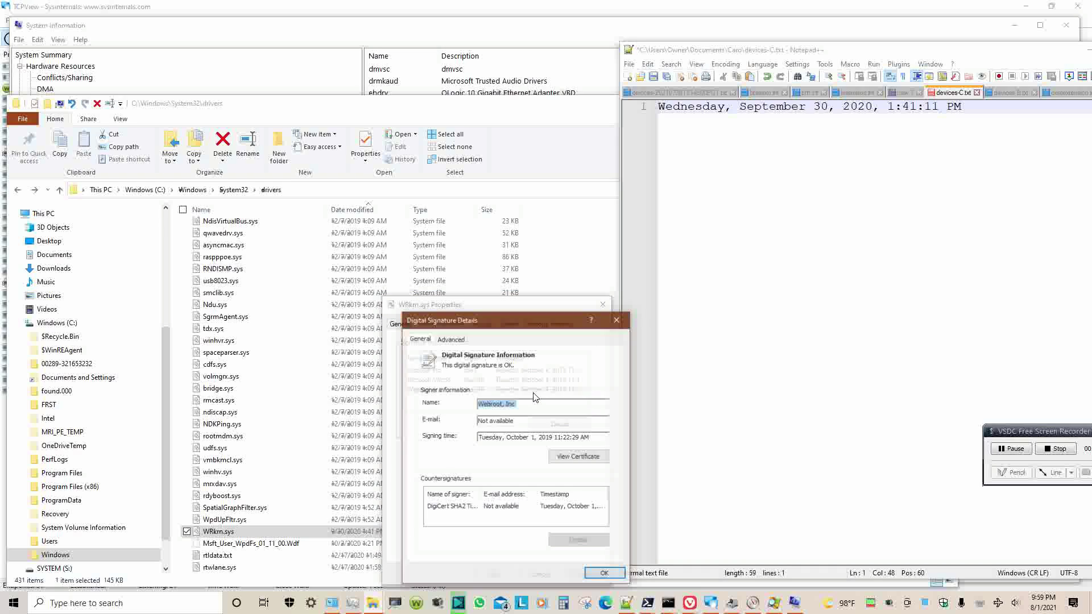
{"action": "left_click", "coordinate": [618, 320]}
{"action": "left_click", "coordinate": [603, 305]}
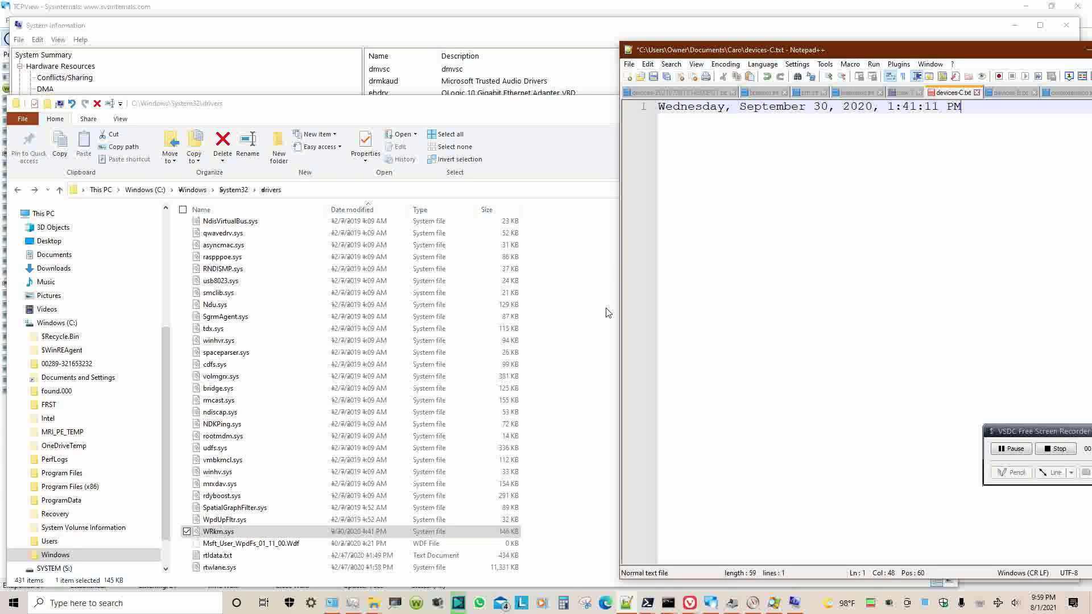
- Open the properties of Msft_User_WpdFs_01_11_00.Wdf and replace all text in devices-C.txt with its creation date, "Friday, October 2, 2020, 1:21:16 PM"
{"action": "scroll", "coordinate": [460, 410], "scroll_direction": "down", "scroll_amount": 5}
{"action": "scroll", "coordinate": [461, 409], "scroll_direction": "down", "scroll_amount": 3}
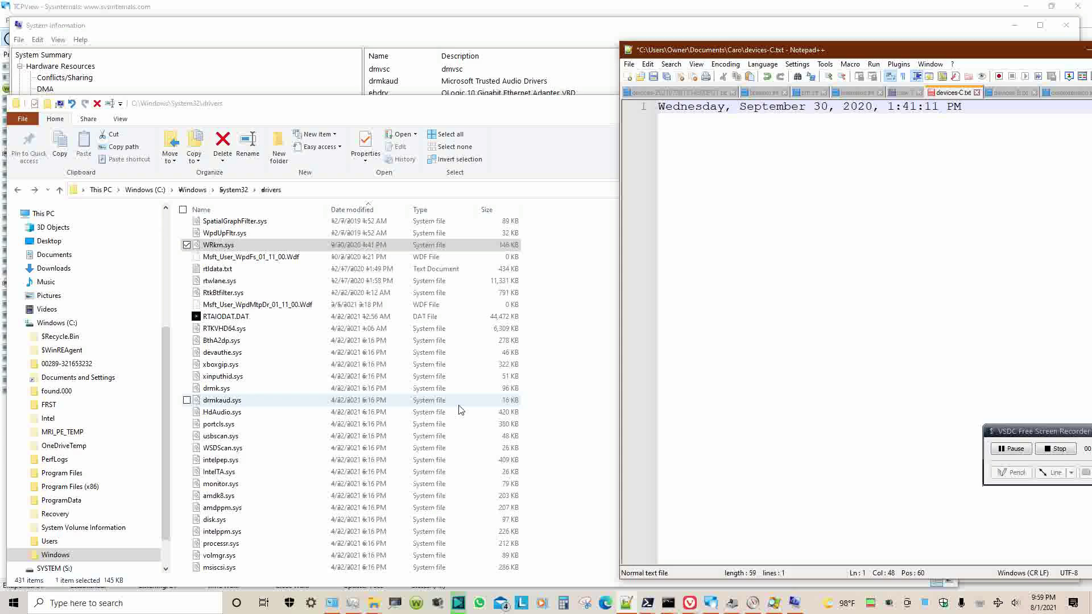
{"action": "left_click", "coordinate": [379, 258]}
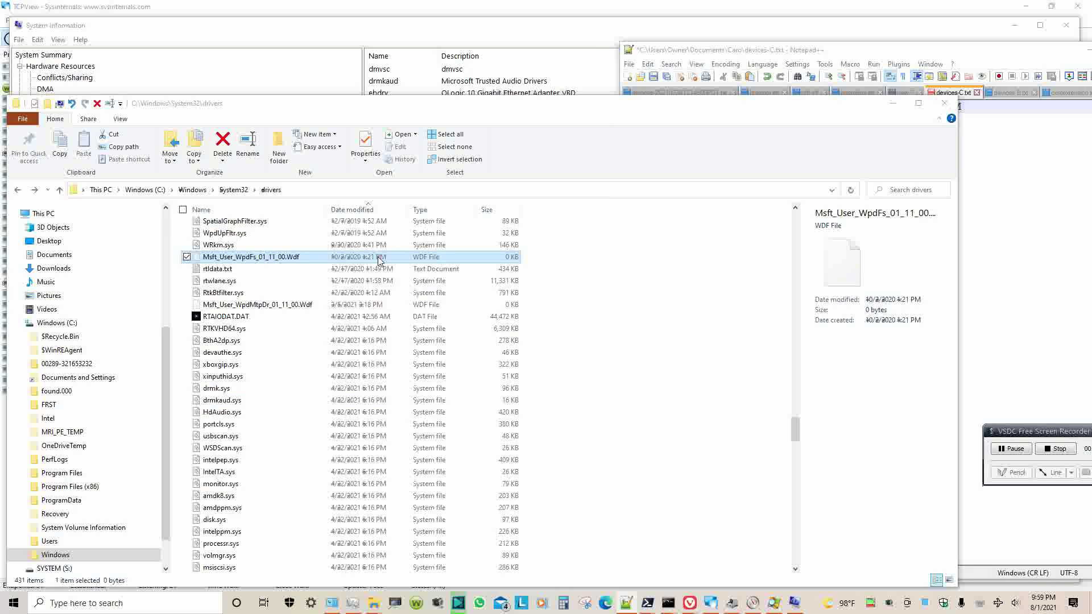
{"action": "right_click", "coordinate": [379, 258]}
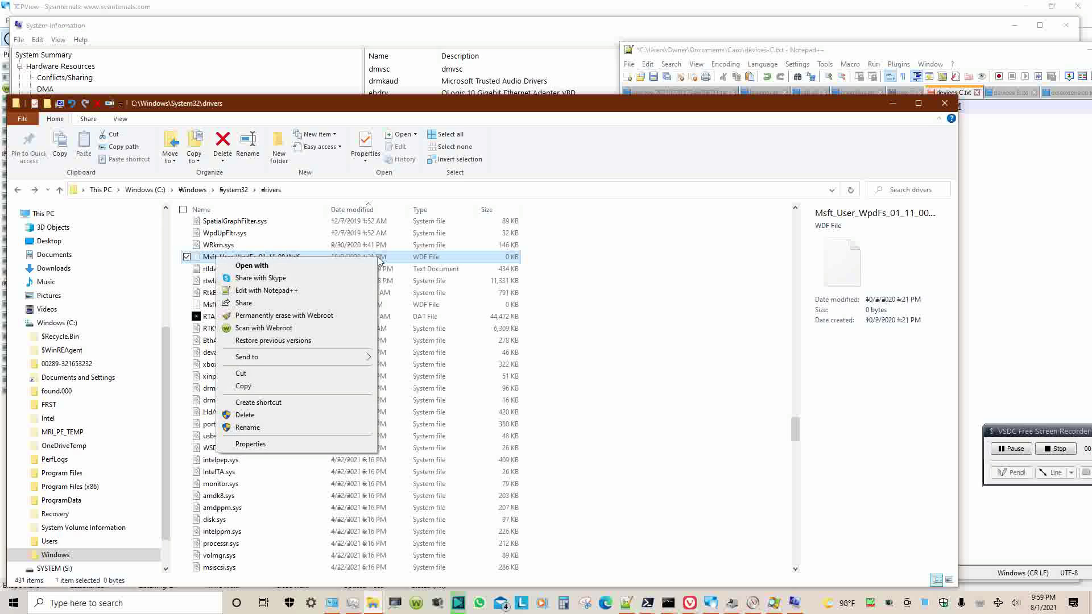
{"action": "left_click", "coordinate": [331, 446]}
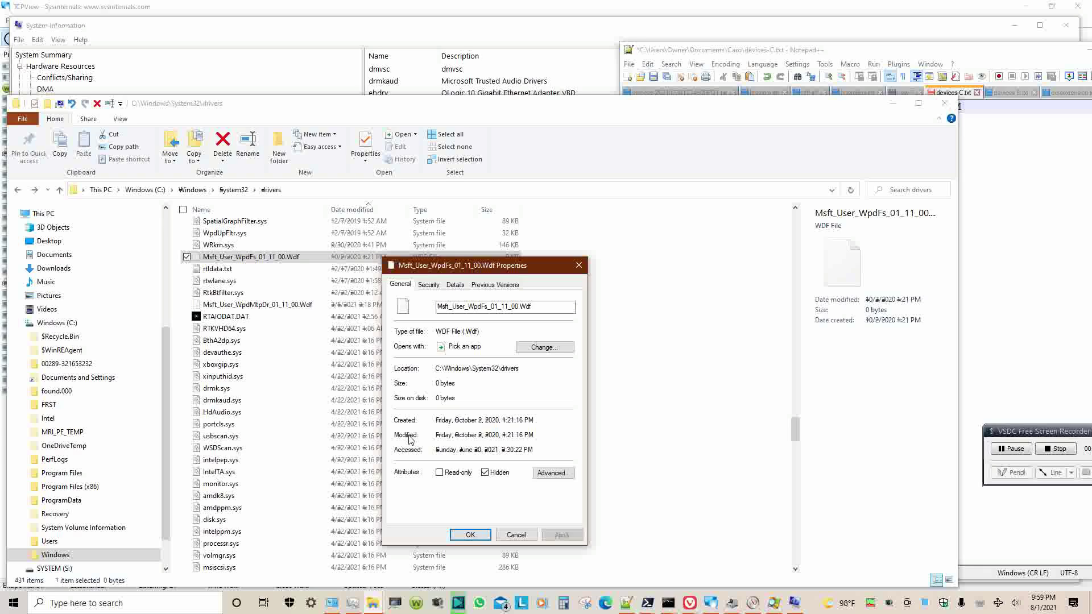
{"action": "left_click_drag", "start_coordinate": [534, 420], "coordinate": [435, 420]}
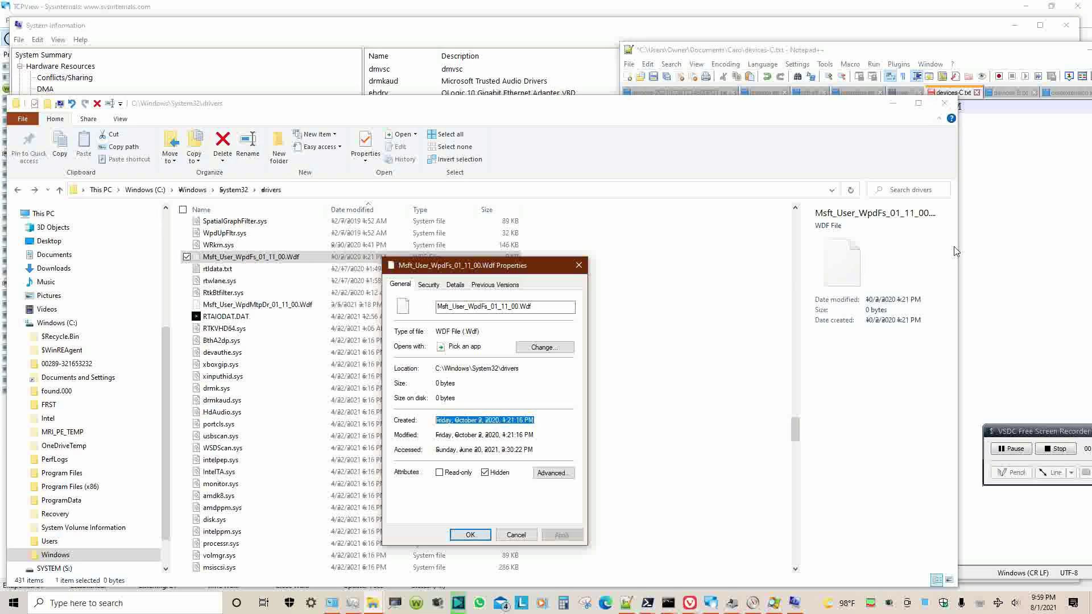
{"action": "left_click", "coordinate": [980, 240]}
{"action": "key", "text": "ctrl+a"}
{"action": "type", "text": "Friday, October 2, 2020, 1:21:16 PM"}
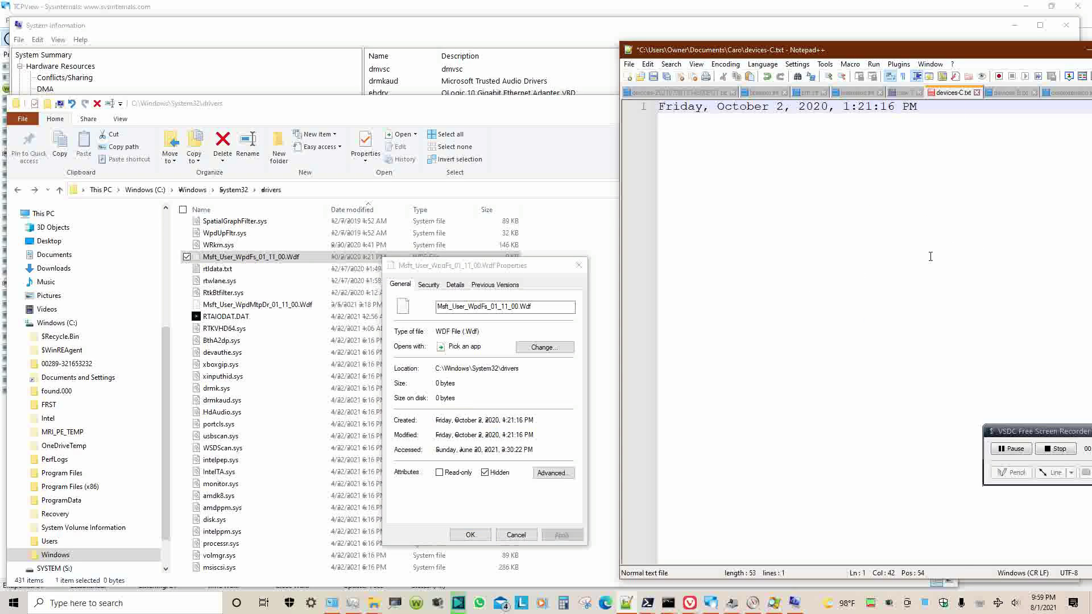
- Review the security permissions and file details of Msft_User_WpdFs_01_11_00.Wdf and close its properties
{"action": "left_click", "coordinate": [428, 284]}
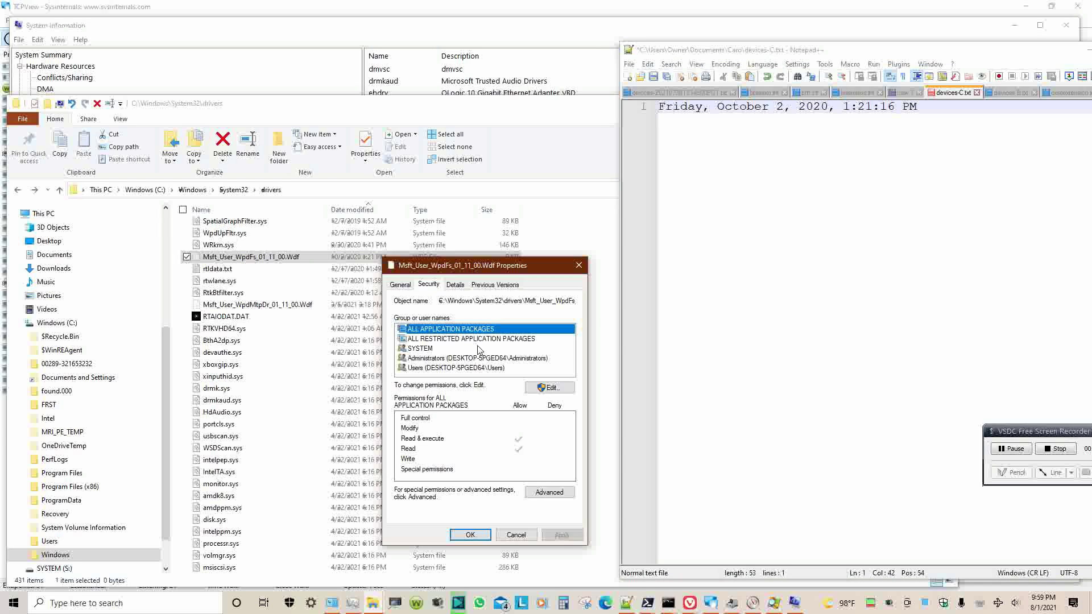
{"action": "left_click", "coordinate": [461, 286]}
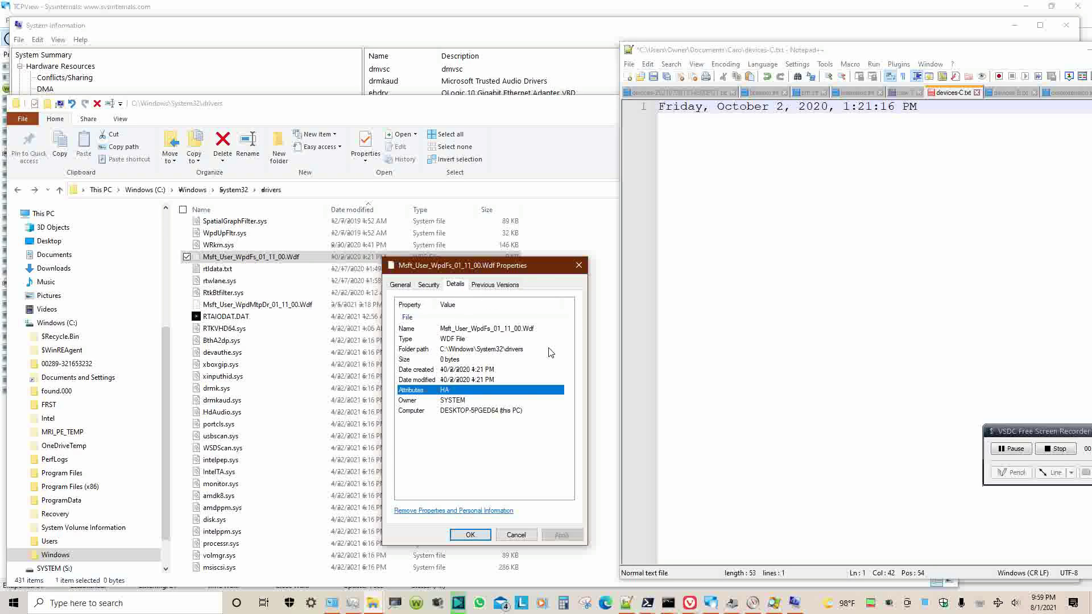
{"action": "left_click", "coordinate": [579, 266]}
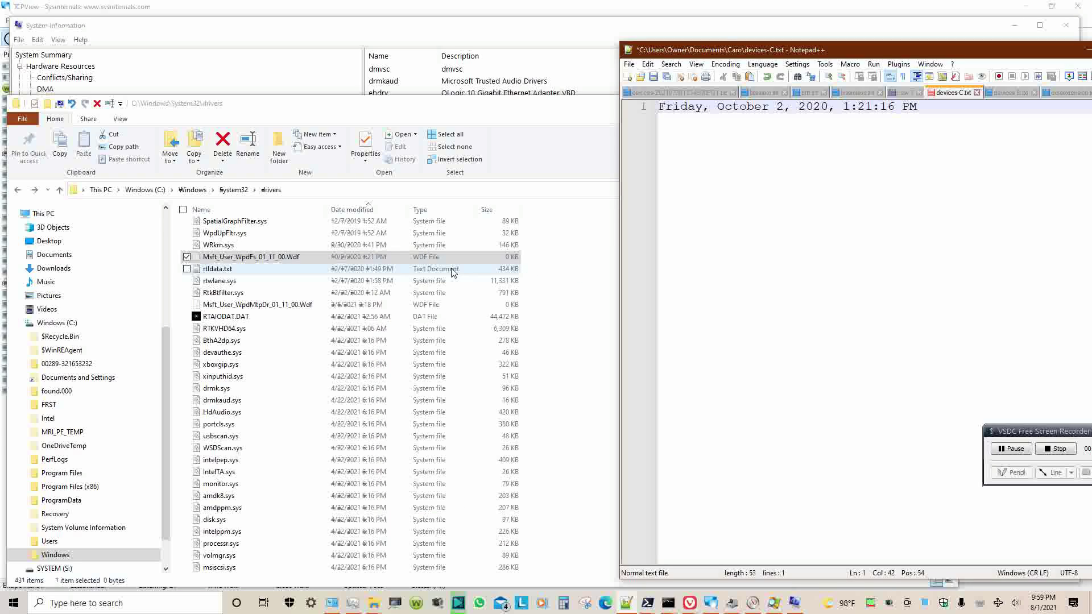
- Find rtldata.txt in the System32 drivers folder and open its properties
{"action": "left_click", "coordinate": [391, 270]}
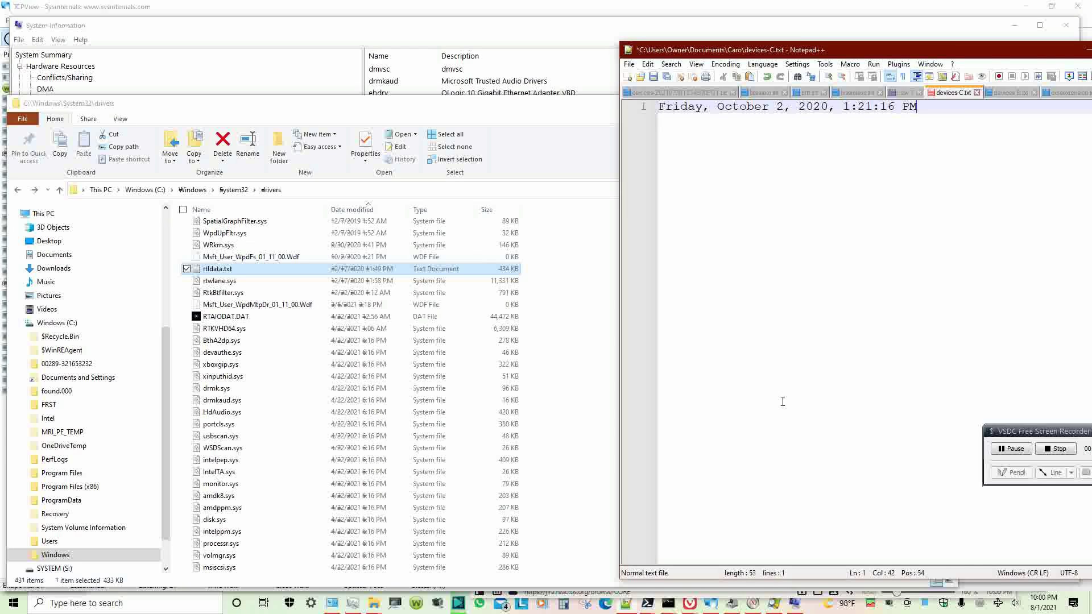
{"action": "left_click", "coordinate": [1002, 437]}
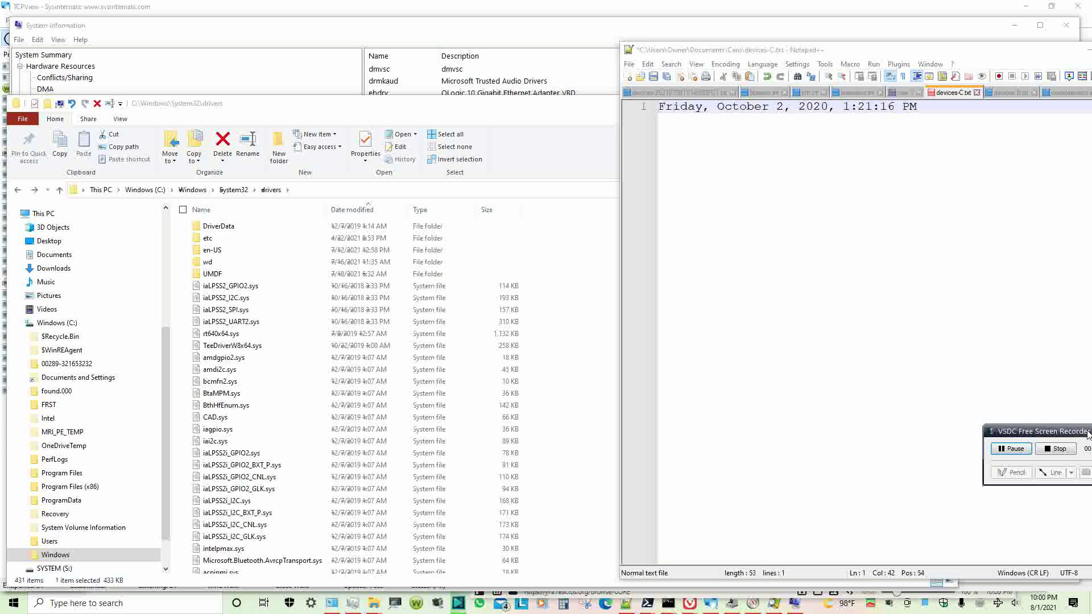
{"action": "left_click_drag", "start_coordinate": [1091, 436], "coordinate": [1054, 443]}
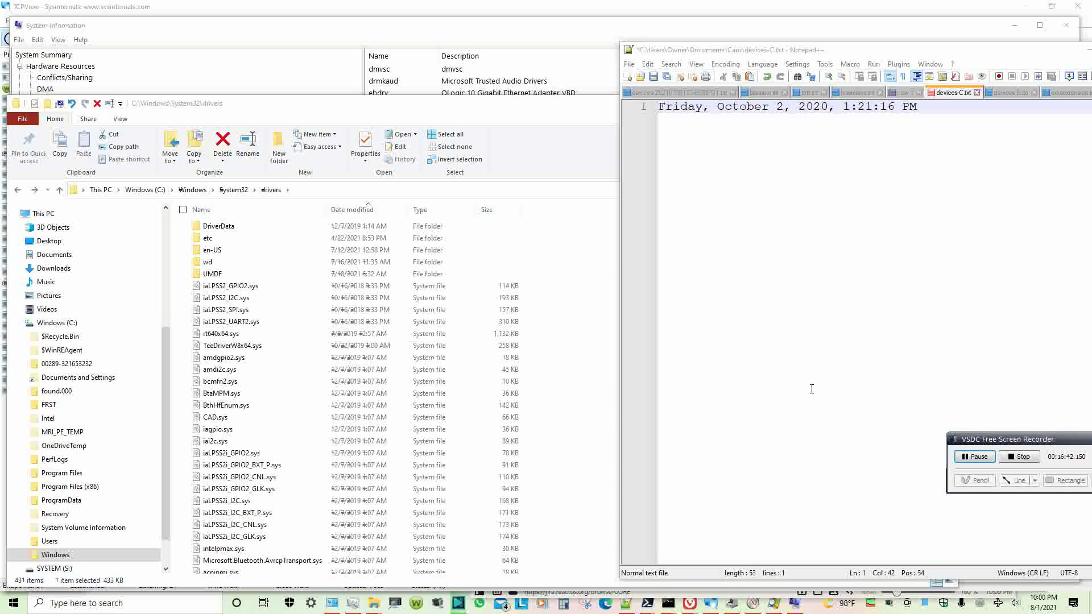
{"action": "left_click", "coordinate": [538, 165]}
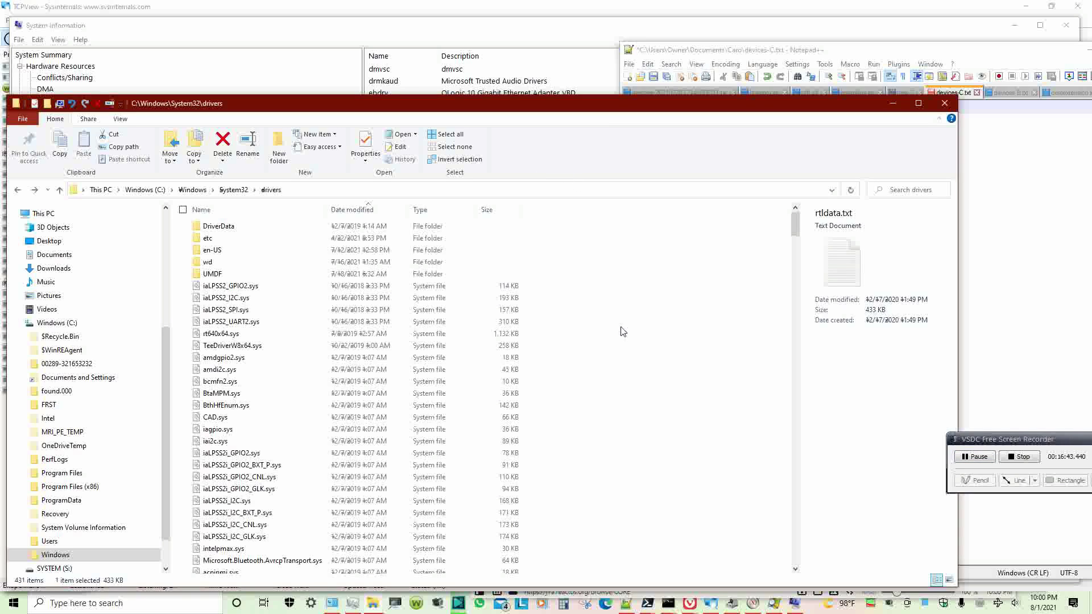
{"action": "scroll", "coordinate": [464, 447], "scroll_direction": "down", "scroll_amount": 18}
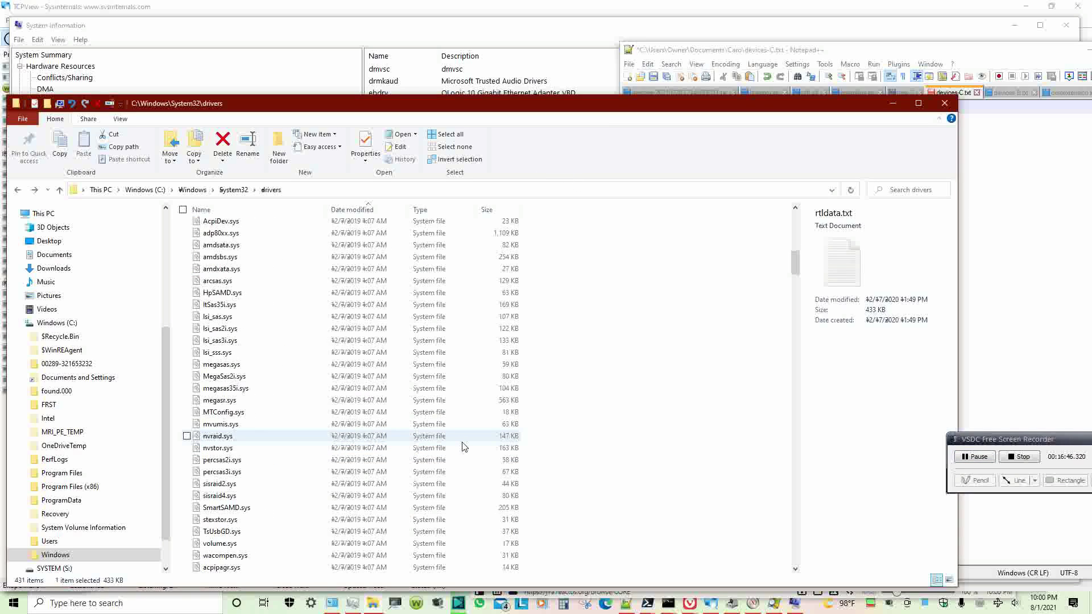
{"action": "scroll", "coordinate": [464, 447], "scroll_direction": "down", "scroll_amount": 20}
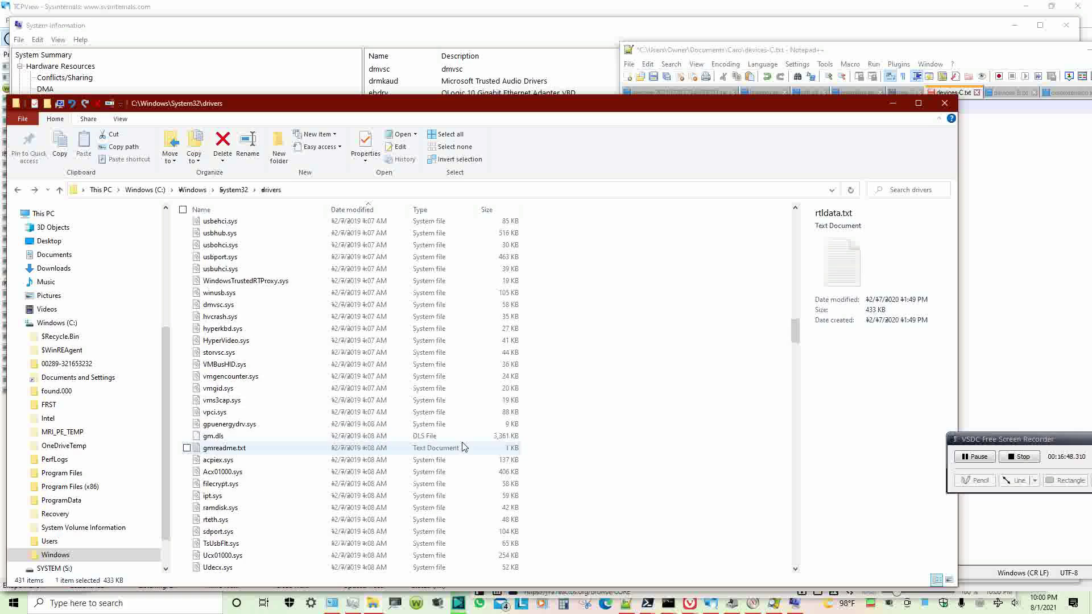
{"action": "scroll", "coordinate": [463, 447], "scroll_direction": "down", "scroll_amount": 1}
{"action": "scroll", "coordinate": [464, 447], "scroll_direction": "down", "scroll_amount": 15}
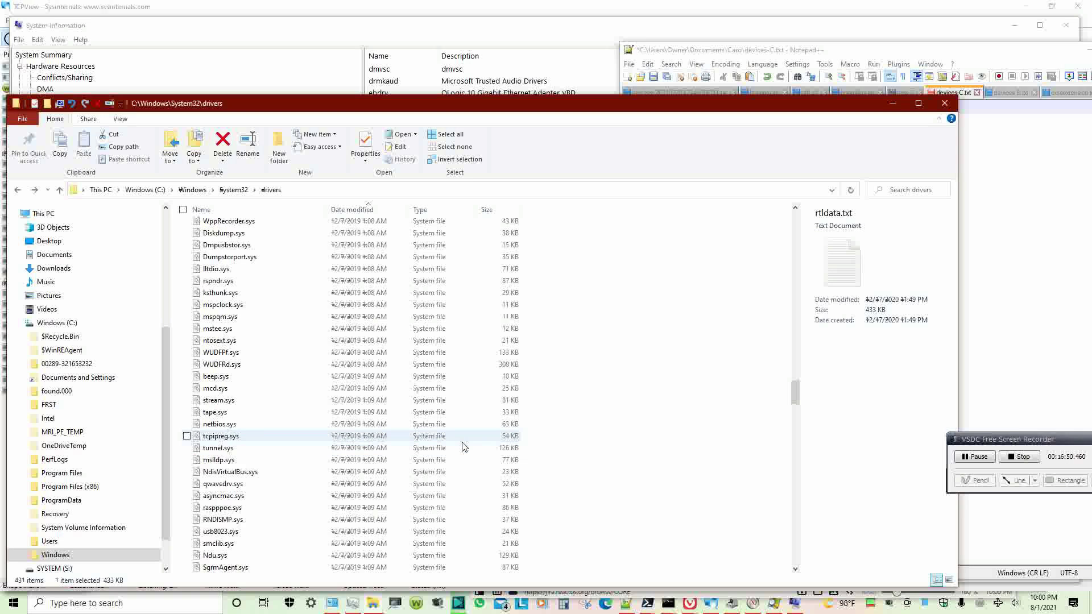
{"action": "scroll", "coordinate": [463, 446], "scroll_direction": "down", "scroll_amount": 5}
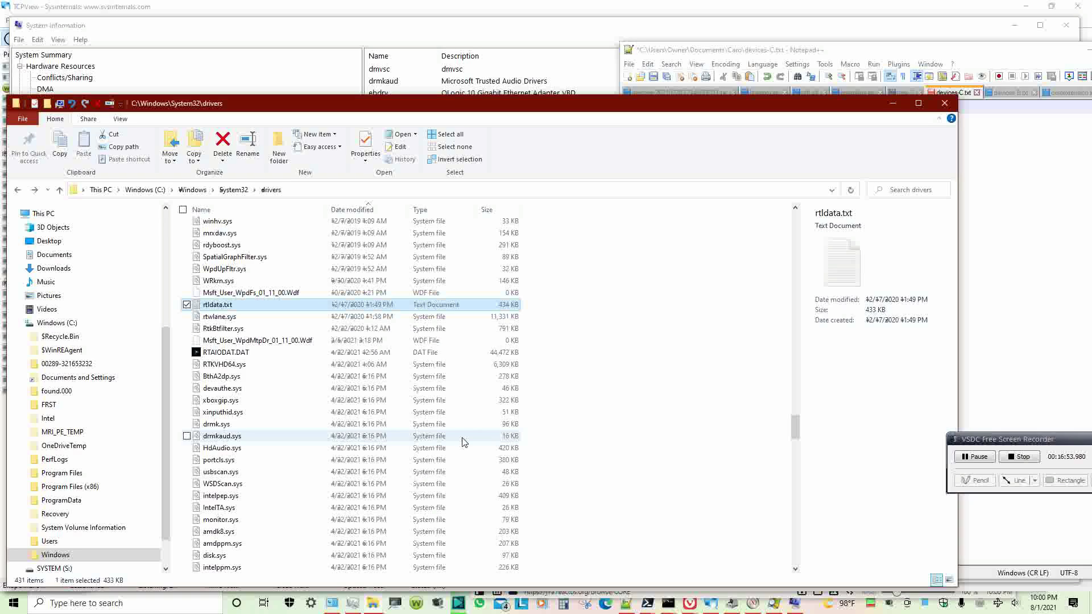
{"action": "double_click", "coordinate": [344, 306]}
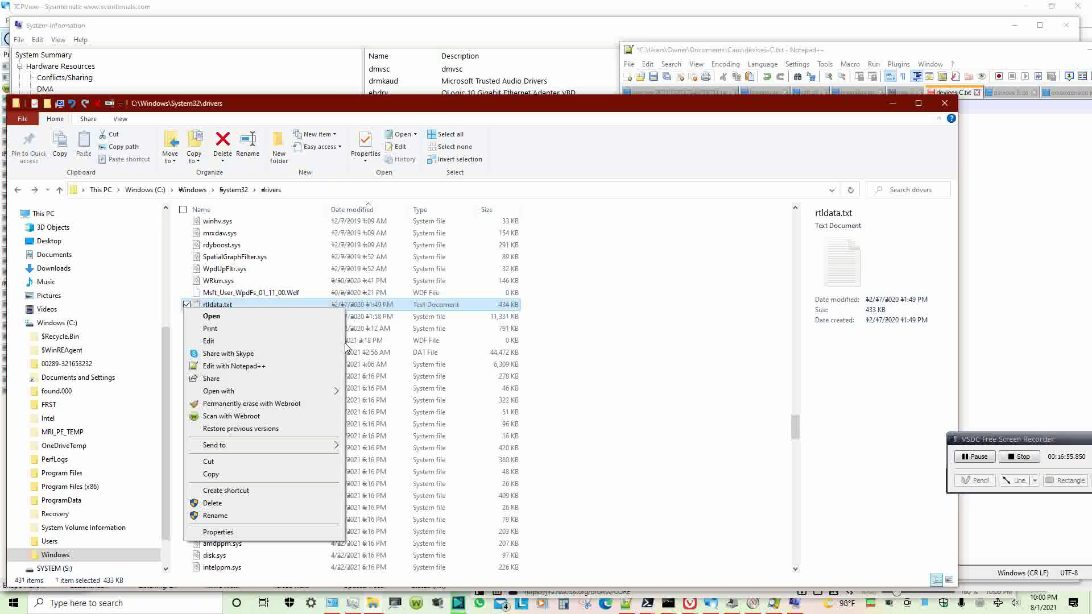
{"action": "left_click", "coordinate": [414, 523]}
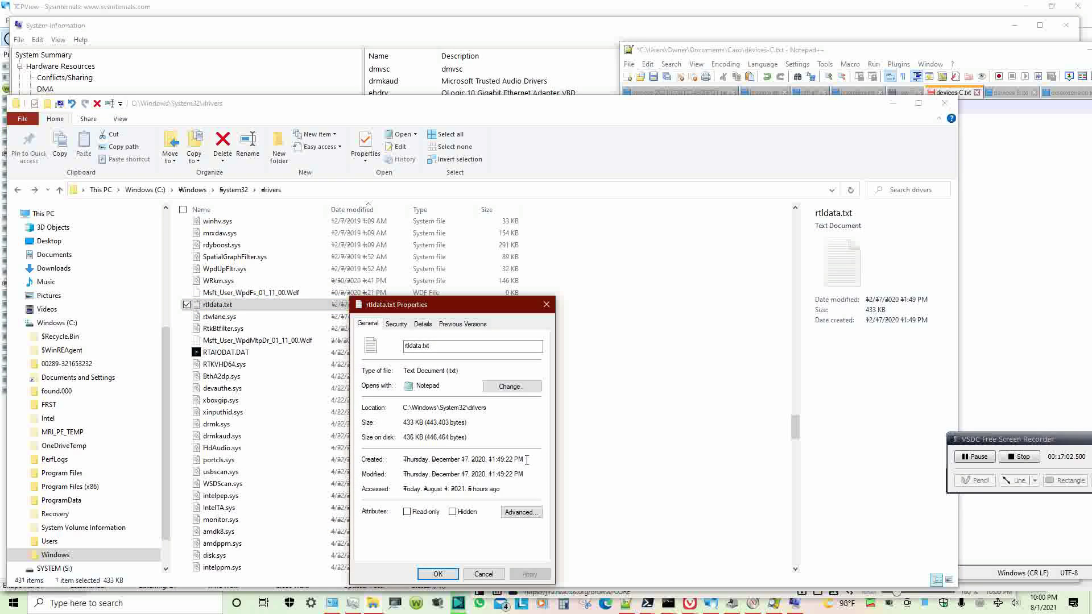
- Replace the text in devices-C.txt with rtldata.txt's creation timestamp, "Thursday, December 17, 2020, 11:49:22 PM"
{"action": "left_click_drag", "start_coordinate": [526, 460], "coordinate": [407, 458]}
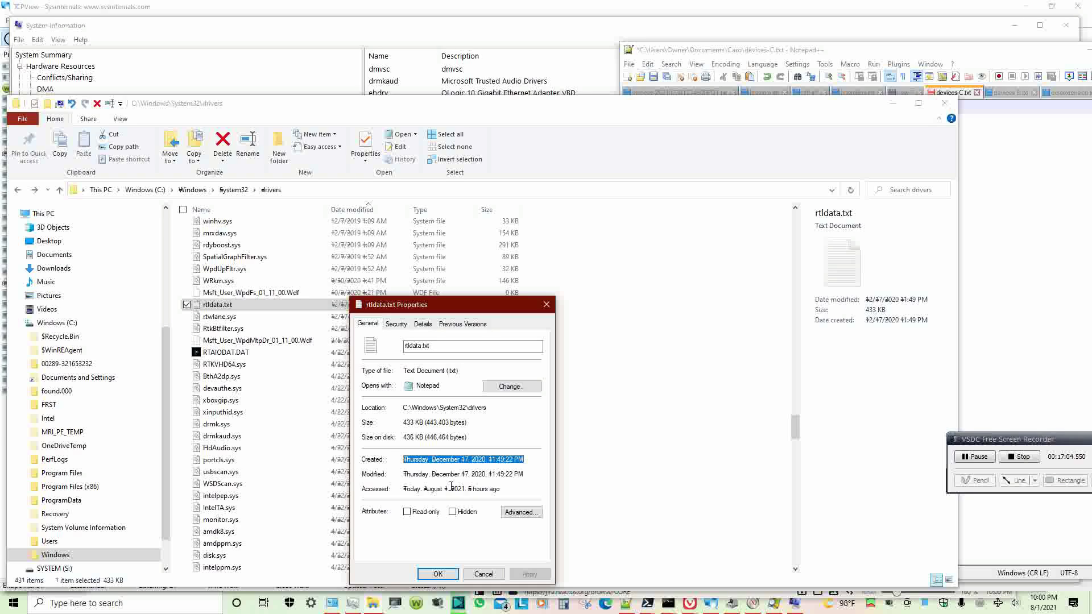
{"action": "left_click", "coordinate": [1001, 206]}
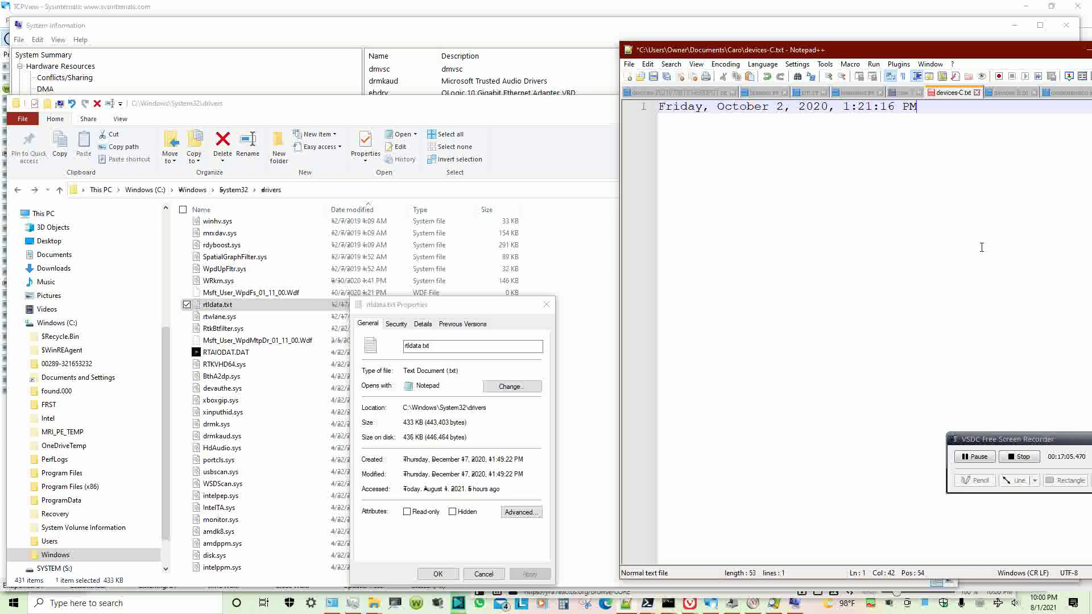
{"action": "key", "text": "ctrl+a"}
{"action": "type", "text": "Thursday, December 17, 2020, 11:49:22 PM"}
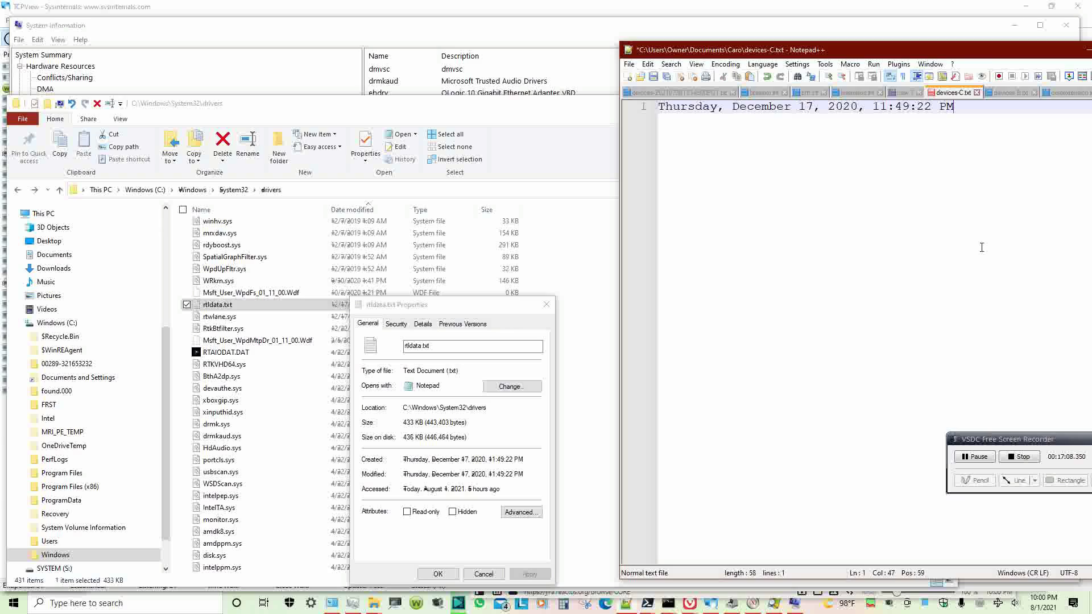
- Review the security permissions and file details of rtldata.txt and close its properties
{"action": "left_click", "coordinate": [397, 324]}
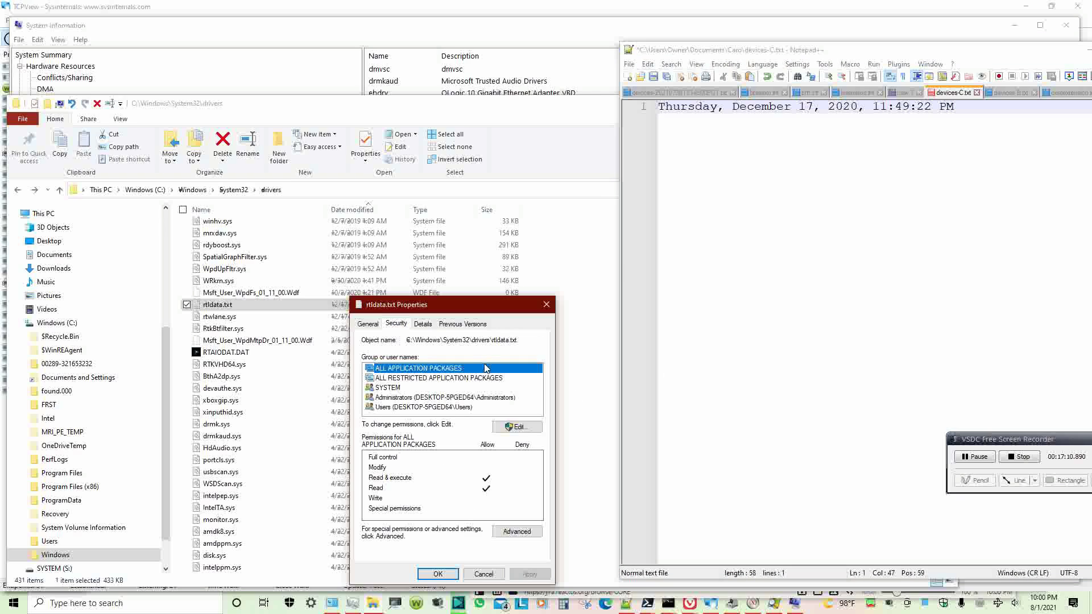
{"action": "left_click", "coordinate": [422, 323]}
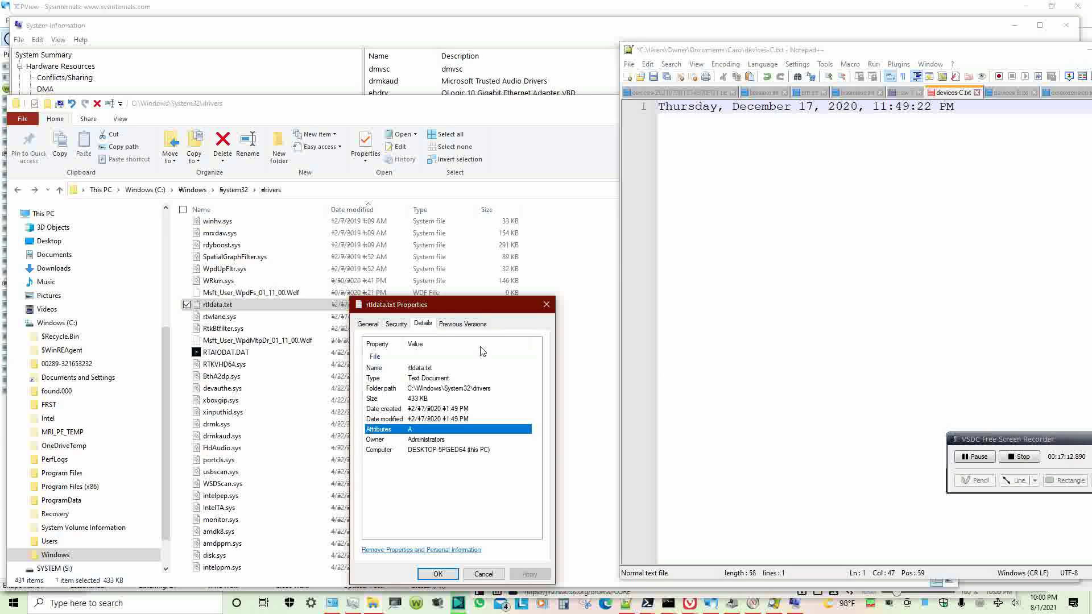
{"action": "left_click", "coordinate": [483, 575]}
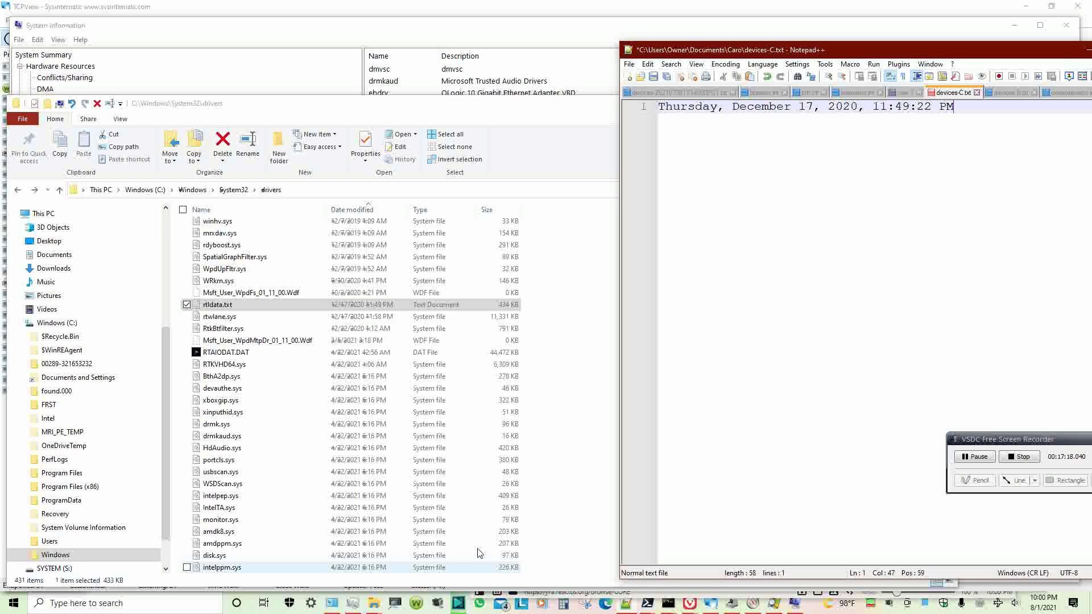
- Replace the text in devices-C.txt with the creation timestamp from RtkBtfilter.sys's properties, "Tuesday, December 22, 2020, 1:12:16 AM"
{"action": "left_click", "coordinate": [361, 333]}
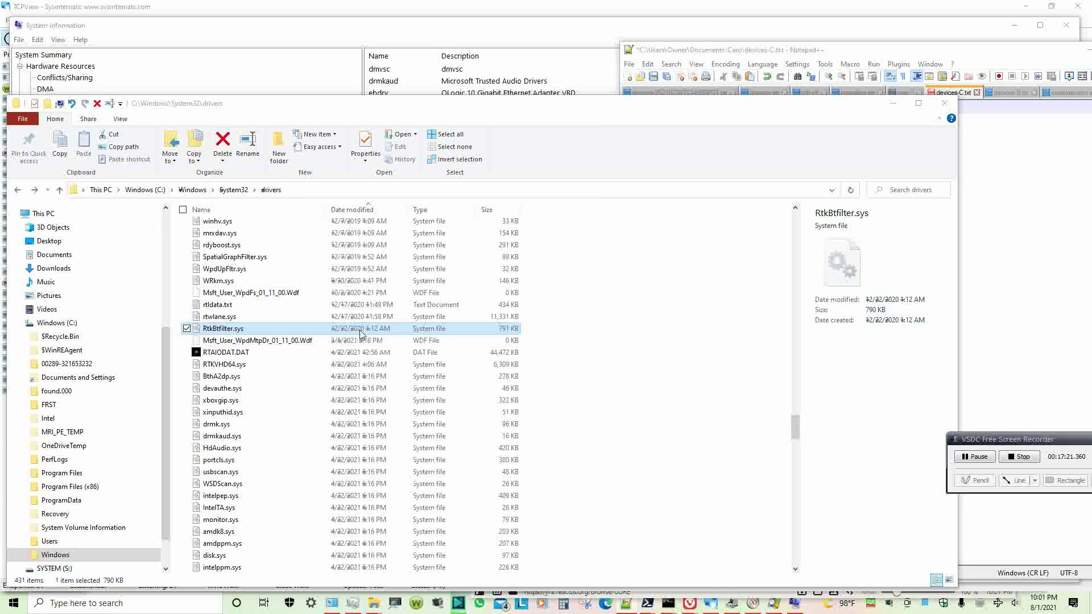
{"action": "right_click", "coordinate": [361, 333]}
{"action": "left_click", "coordinate": [332, 518]}
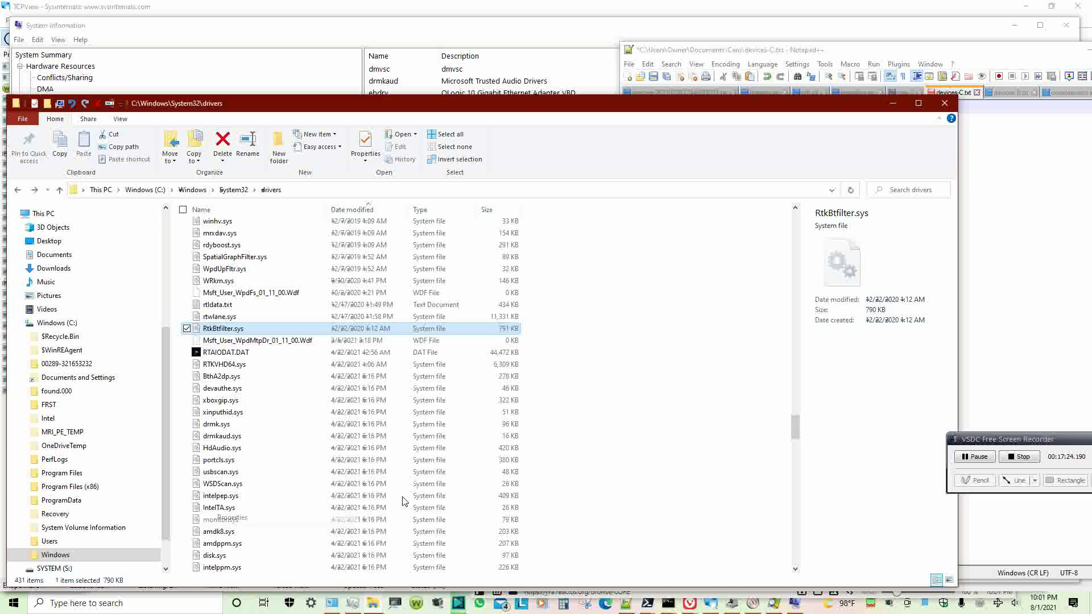
{"action": "left_click_drag", "start_coordinate": [534, 459], "coordinate": [453, 495]}
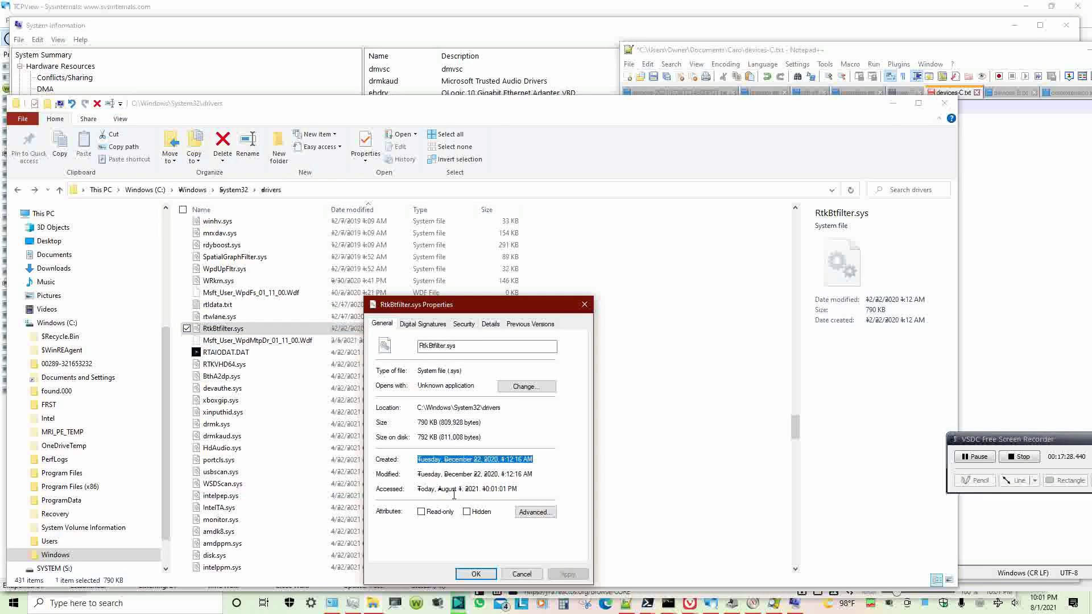
{"action": "left_click", "coordinate": [1025, 245]}
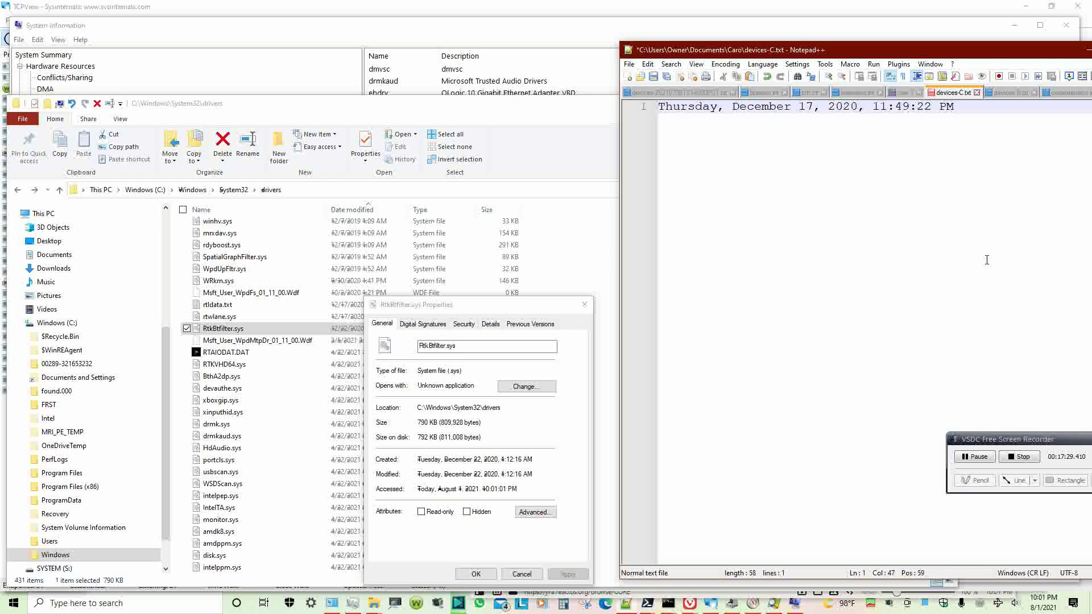
{"action": "key", "text": "ctrl+a"}
{"action": "type", "text": "Tuesday, December 22, 2020, 1:12:16 AM"}
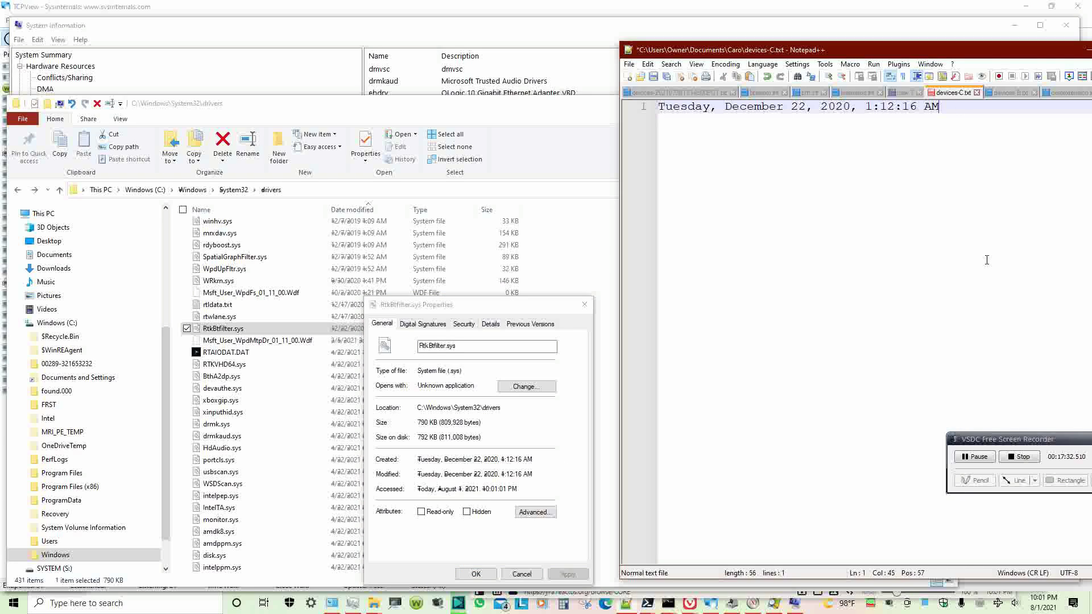
- Inspect the details of the Realtek sha1 digital signature on RtkBtfilter.sys and close them
{"action": "left_click", "coordinate": [422, 324]}
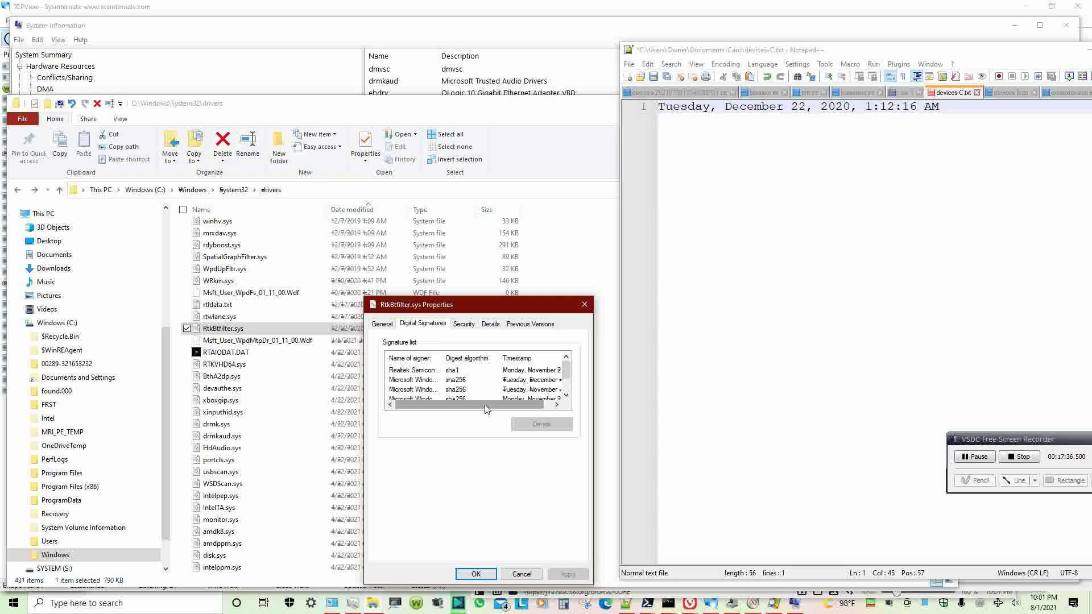
{"action": "double_click", "coordinate": [539, 372]}
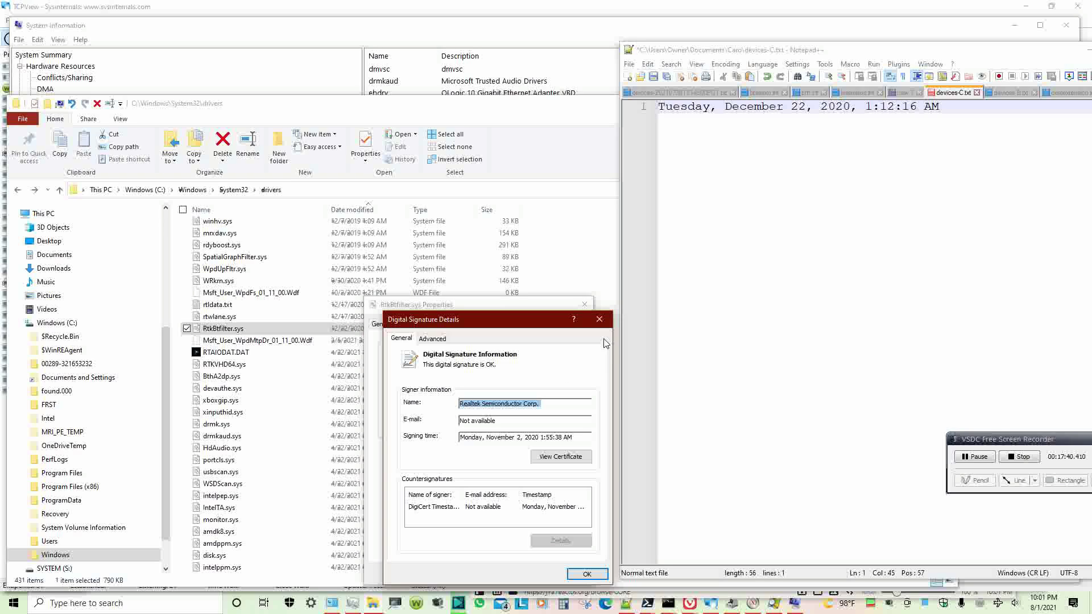
{"action": "left_click", "coordinate": [599, 320]}
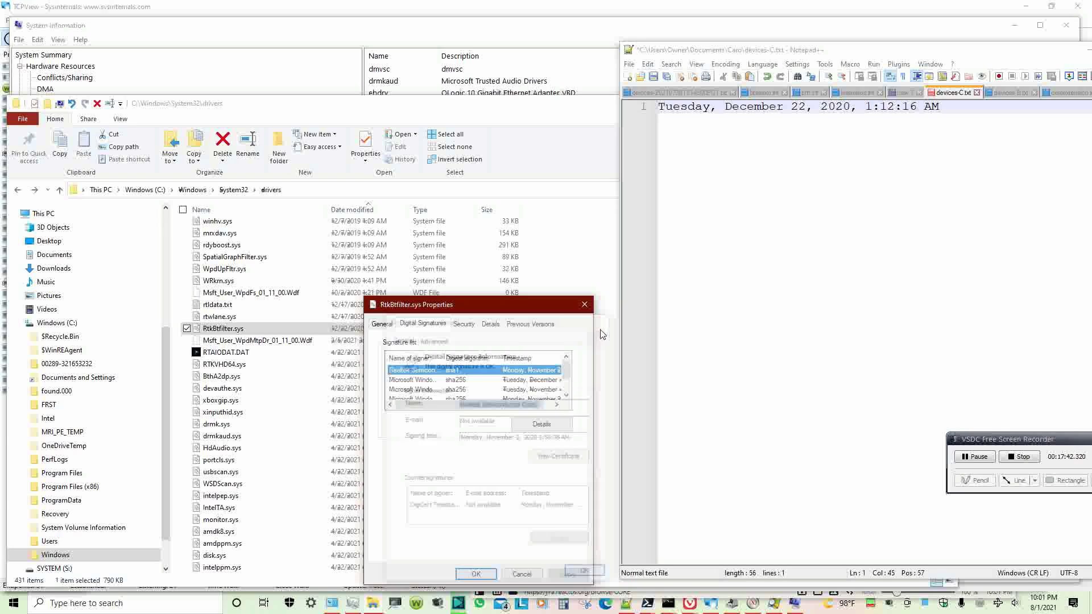
- Inspect the details of each of the three Microsoft sha256 signatures on RtkBtfilter.sys, closing each one after viewing
{"action": "left_click", "coordinate": [506, 380]}
{"action": "double_click", "coordinate": [507, 384]}
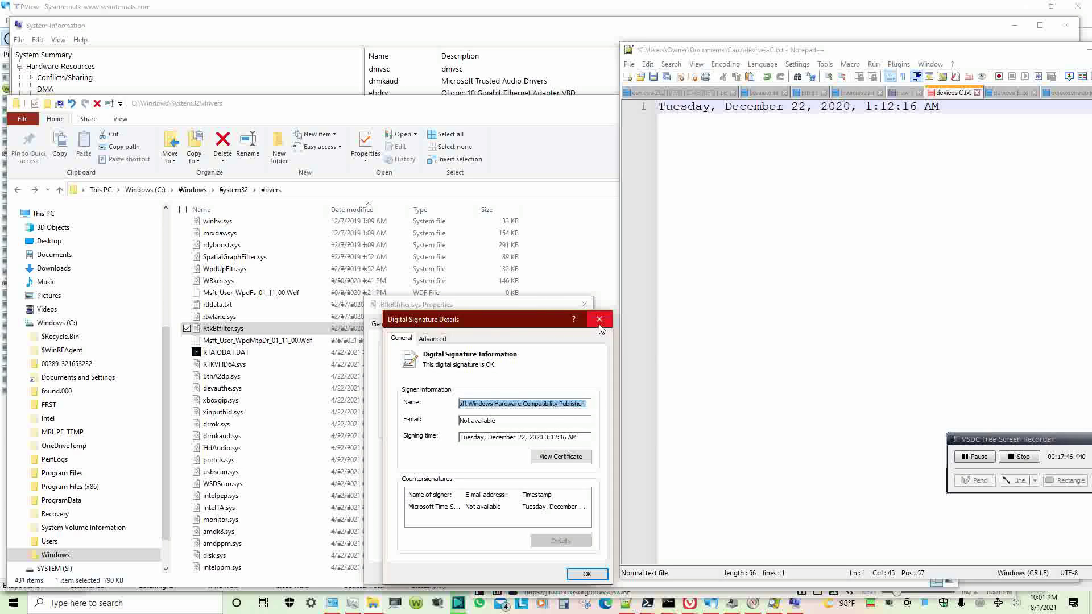
{"action": "left_click", "coordinate": [599, 319]}
{"action": "double_click", "coordinate": [498, 390]}
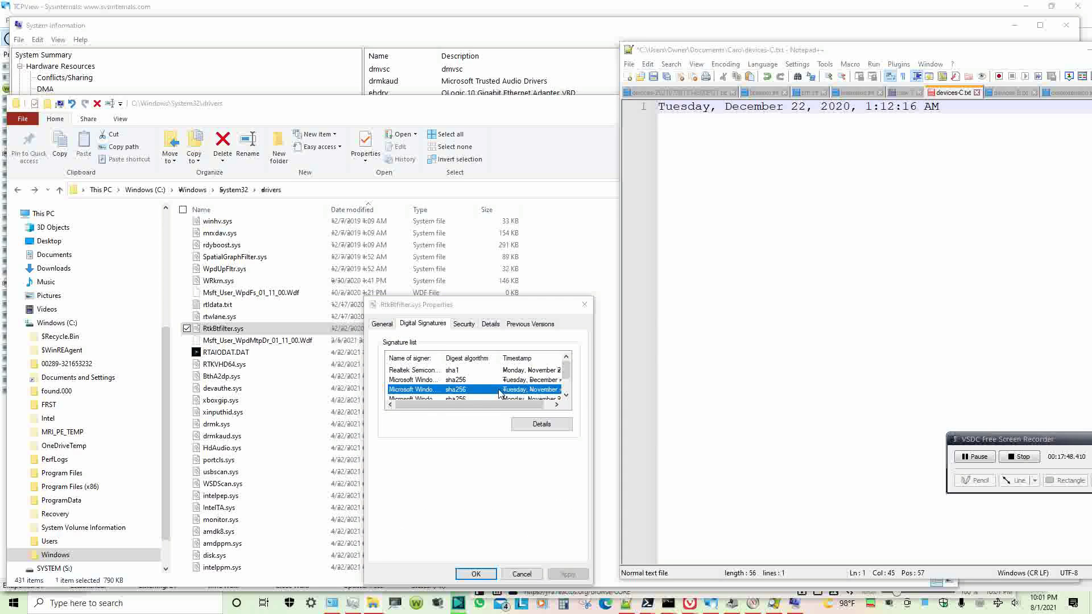
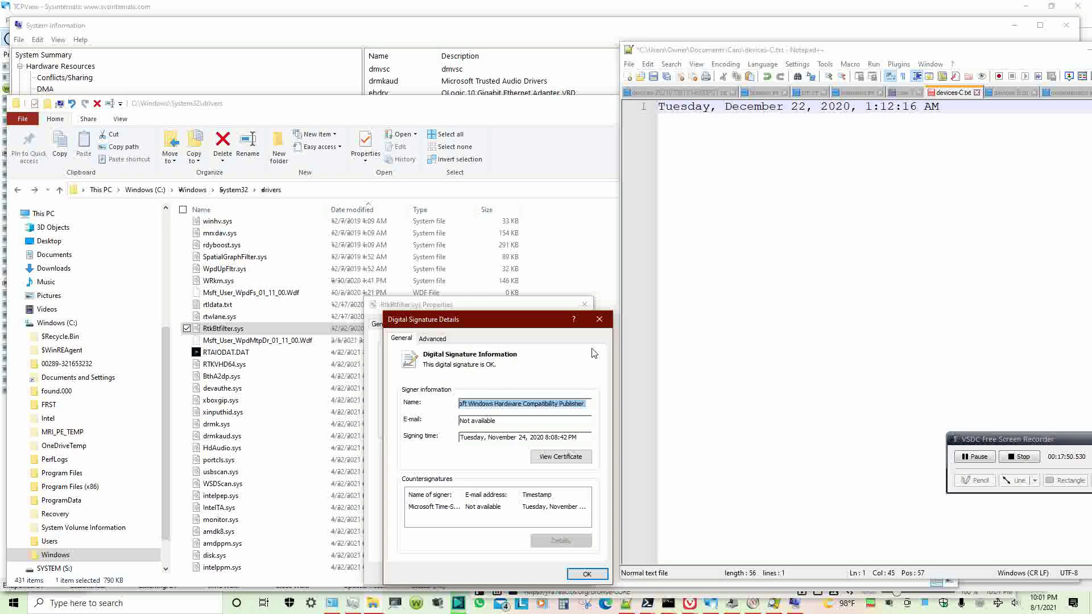
{"action": "left_click", "coordinate": [599, 319]}
{"action": "left_click_drag", "start_coordinate": [564, 372], "coordinate": [565, 386]}
{"action": "left_click", "coordinate": [532, 379]}
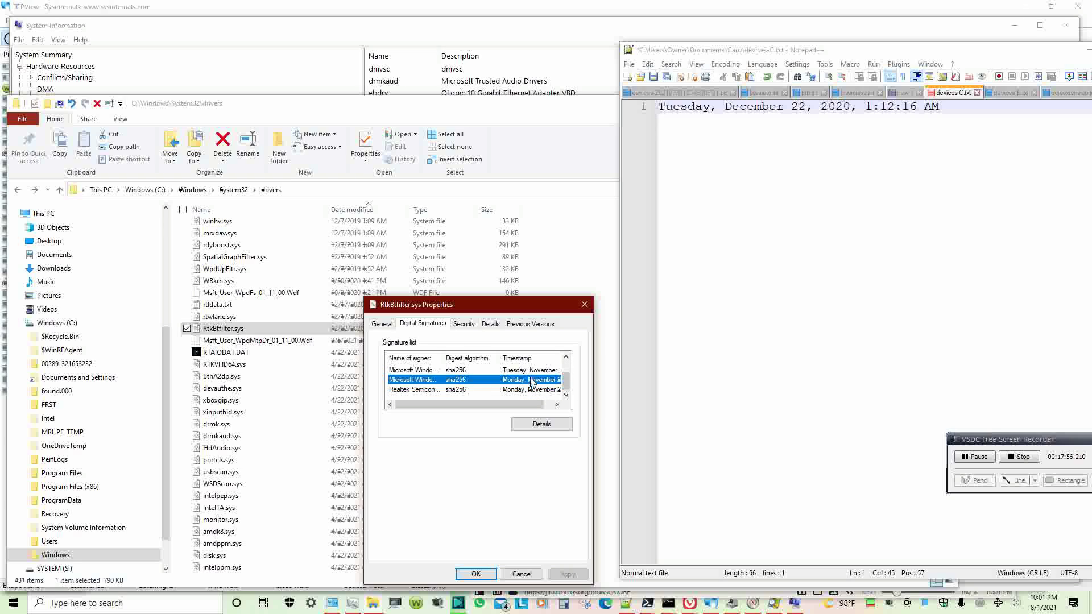
{"action": "double_click", "coordinate": [531, 379]}
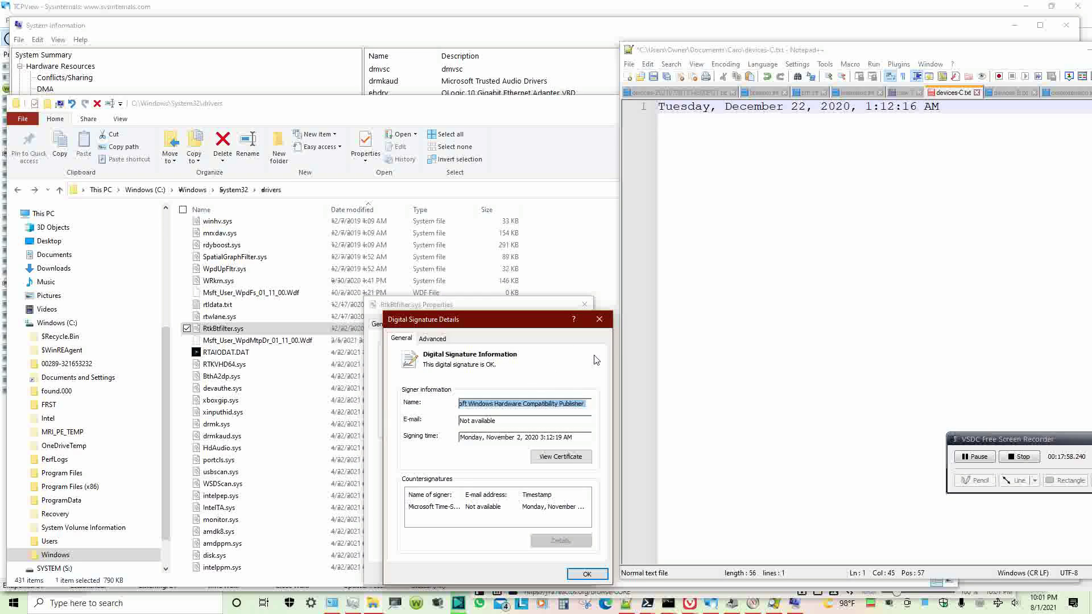
{"action": "left_click", "coordinate": [599, 320]}
- Examine the general and advanced details of the Realtek sha256 signature on RtkBtfilter.sys
{"action": "left_click", "coordinate": [509, 389]}
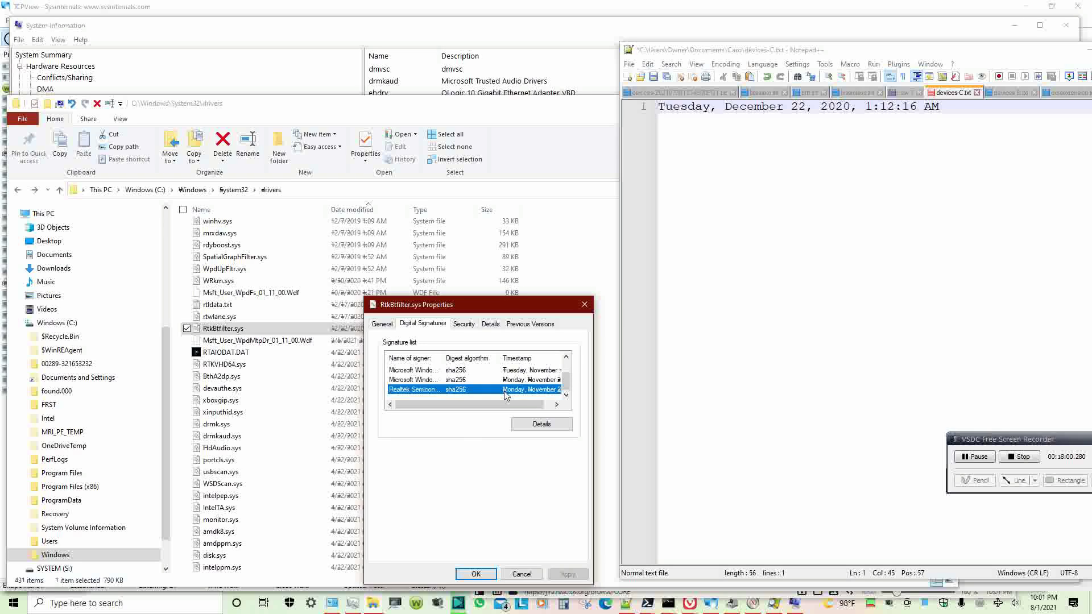
{"action": "double_click", "coordinate": [562, 388]}
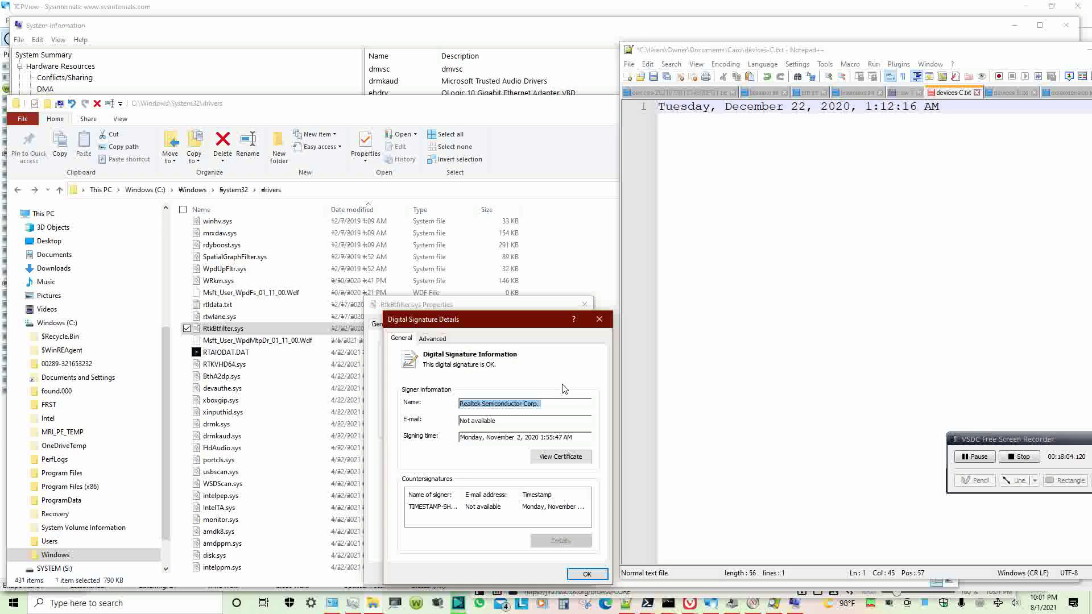
{"action": "left_click", "coordinate": [432, 338]}
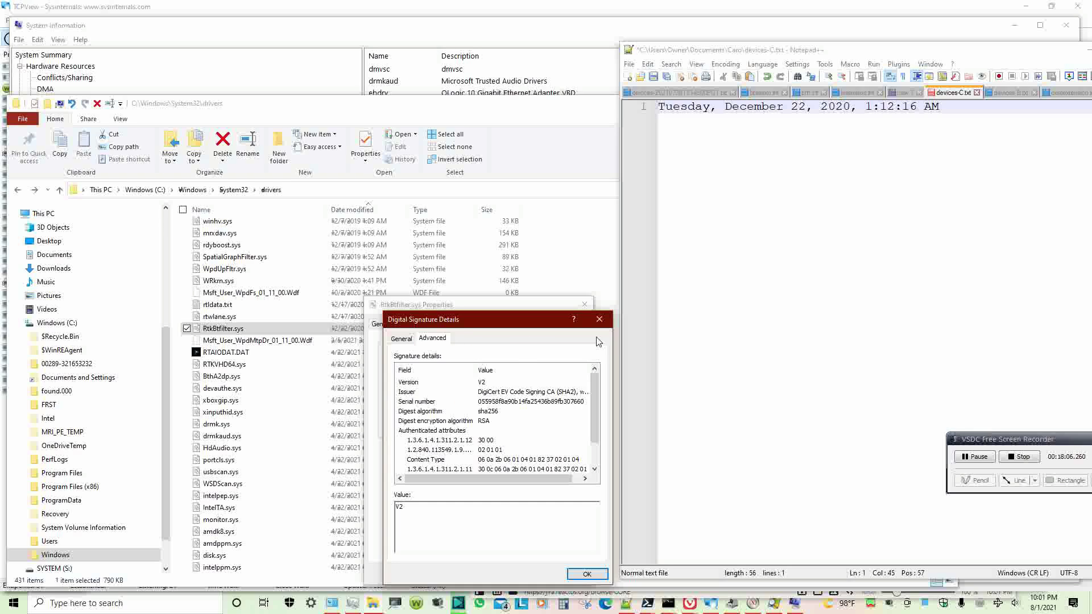
- Close the signature details and properties of RtkBtfilter.sys and open the properties of Msft_User_WpdMtpDr_01_11_00.Wdf
{"action": "left_click", "coordinate": [599, 319]}
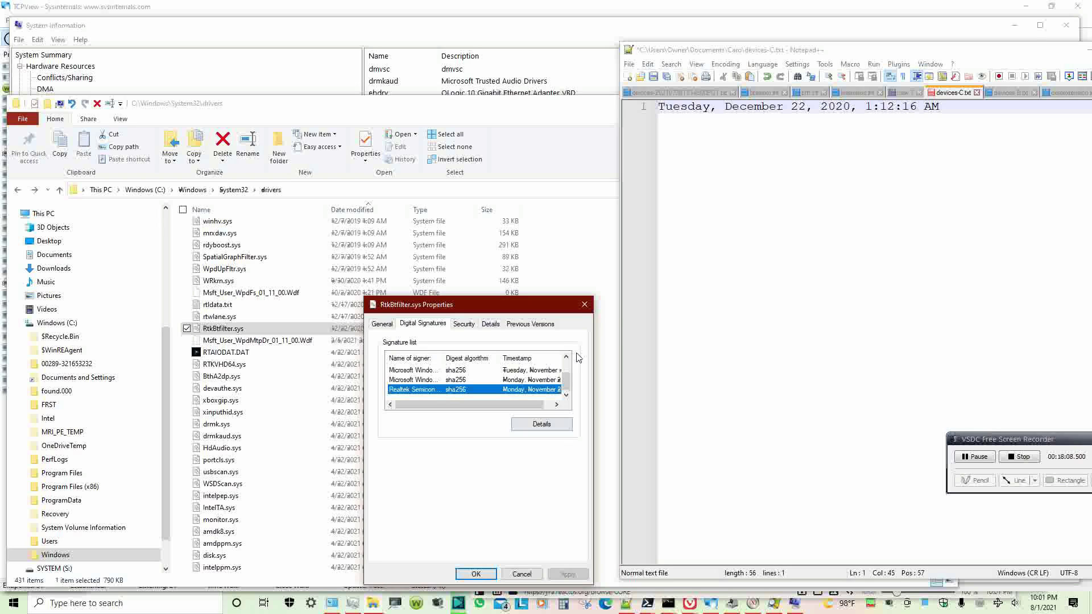
{"action": "left_click", "coordinate": [583, 306]}
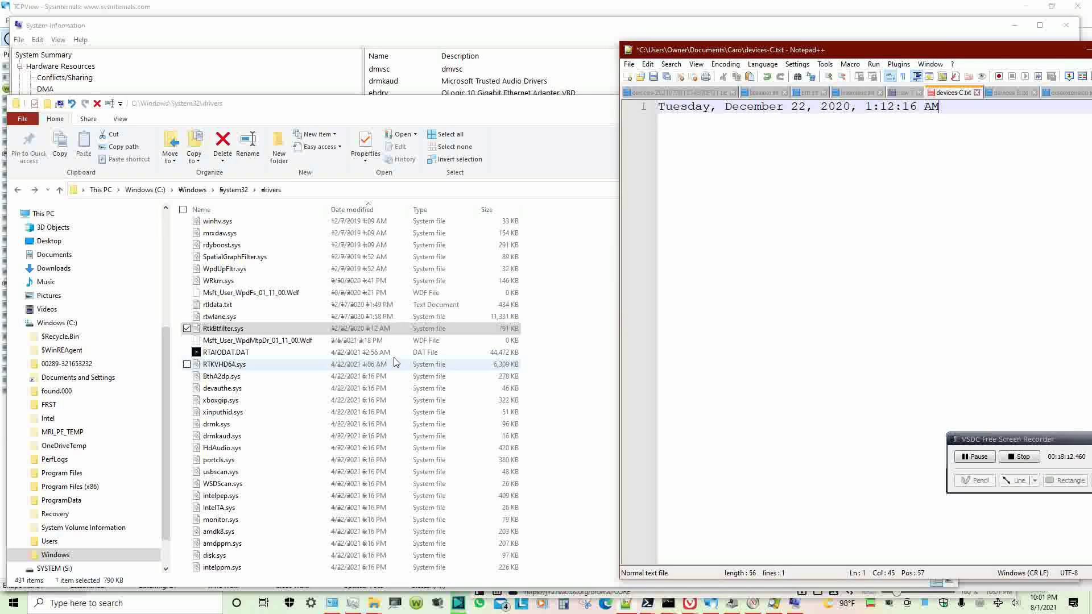
{"action": "left_click", "coordinate": [372, 342]}
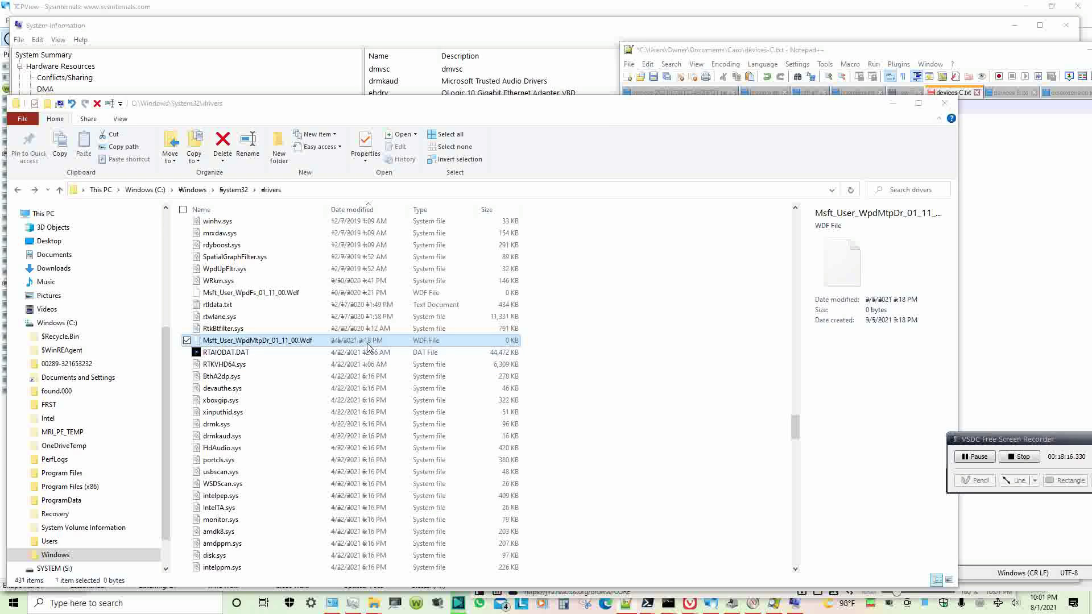
{"action": "left_click", "coordinate": [368, 344]}
{"action": "right_click", "coordinate": [368, 345]}
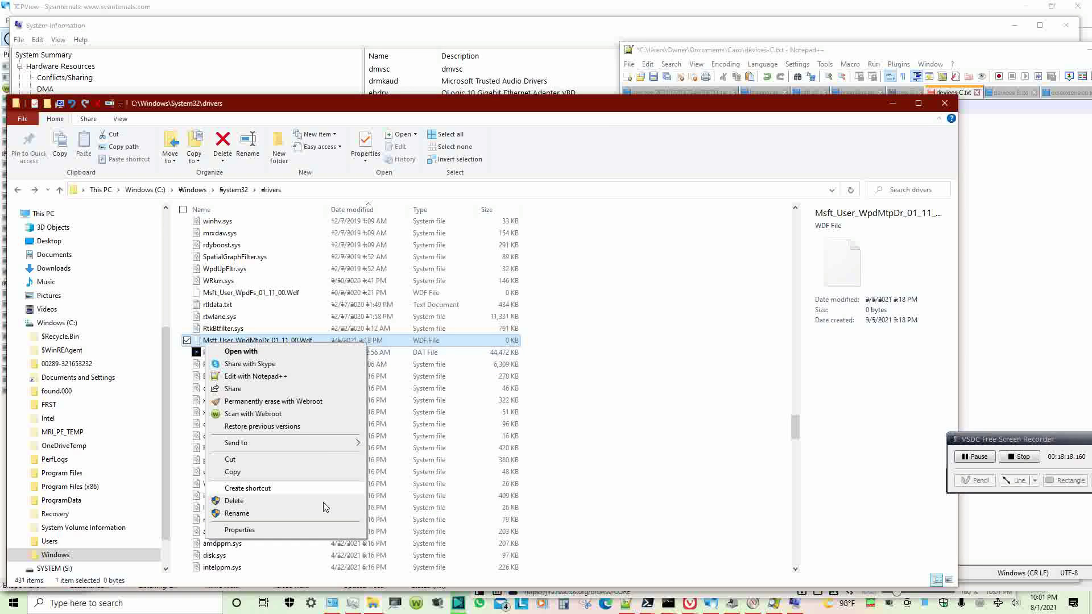
{"action": "left_click", "coordinate": [324, 533]}
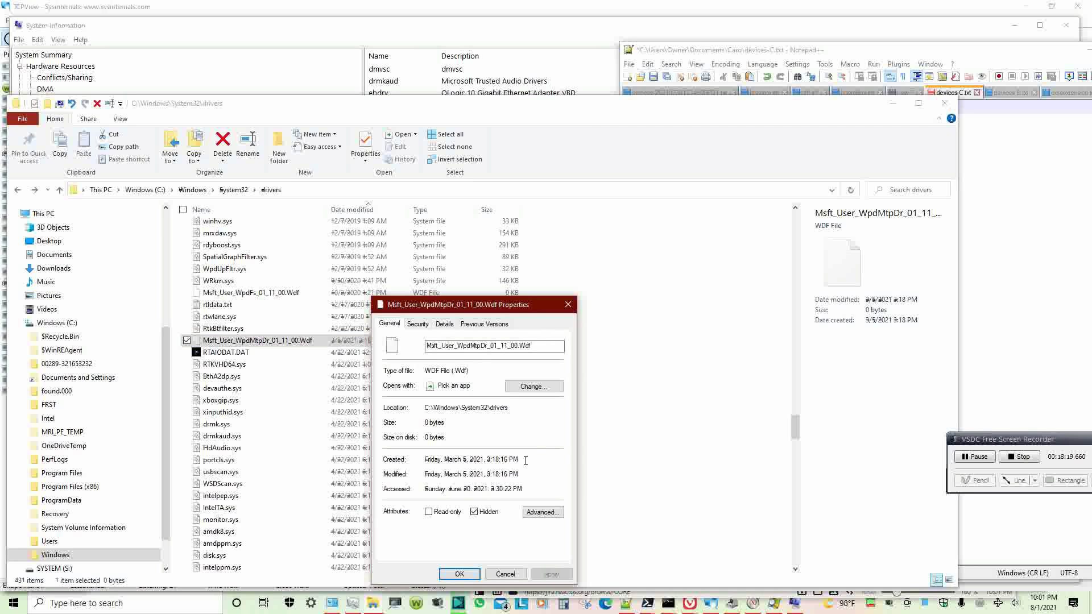
- Replace the text in devices-C.txt with the Wdf file's creation timestamp, "Friday, March 5, 2021, 3:18:16 PM"
{"action": "left_click_drag", "start_coordinate": [526, 460], "coordinate": [405, 460]}
{"action": "key", "text": "ctrl+c"}
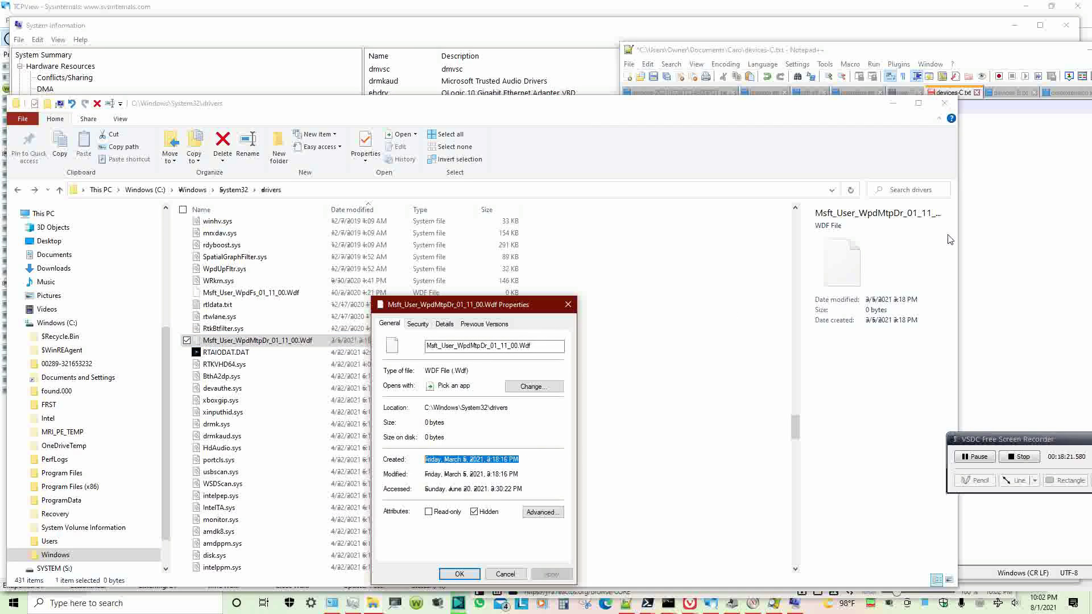
{"action": "left_click", "coordinate": [987, 236]}
{"action": "key", "text": "ctrl+a"}
{"action": "key", "text": "ctrl+v"}
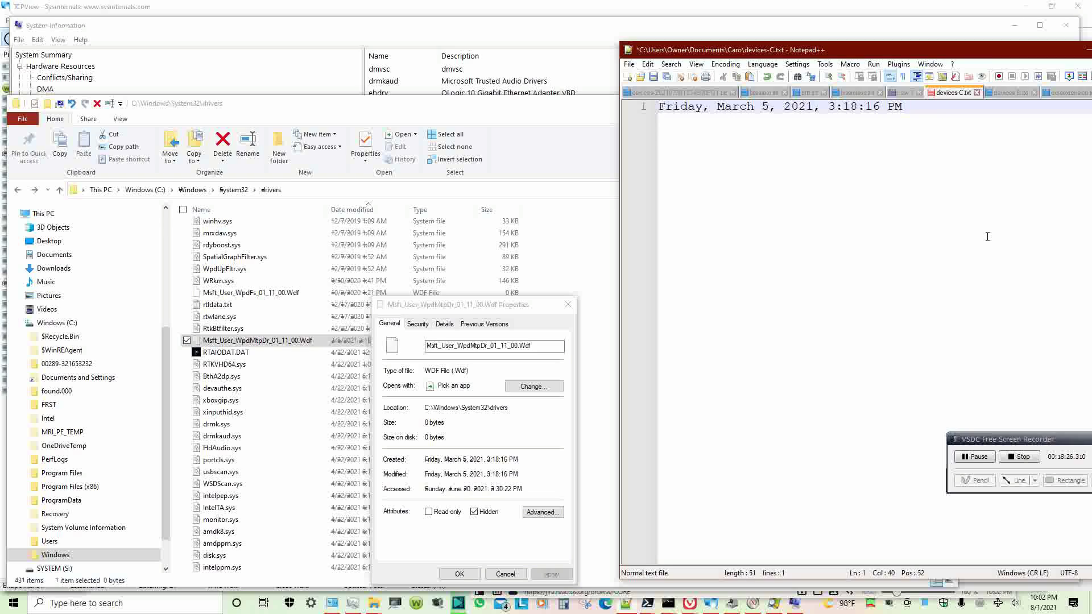
- Review the permissions, file details and general properties of Msft_User_WpdMtpDr_01_11_00.Wdf, and close its properties
{"action": "left_click", "coordinate": [419, 327]}
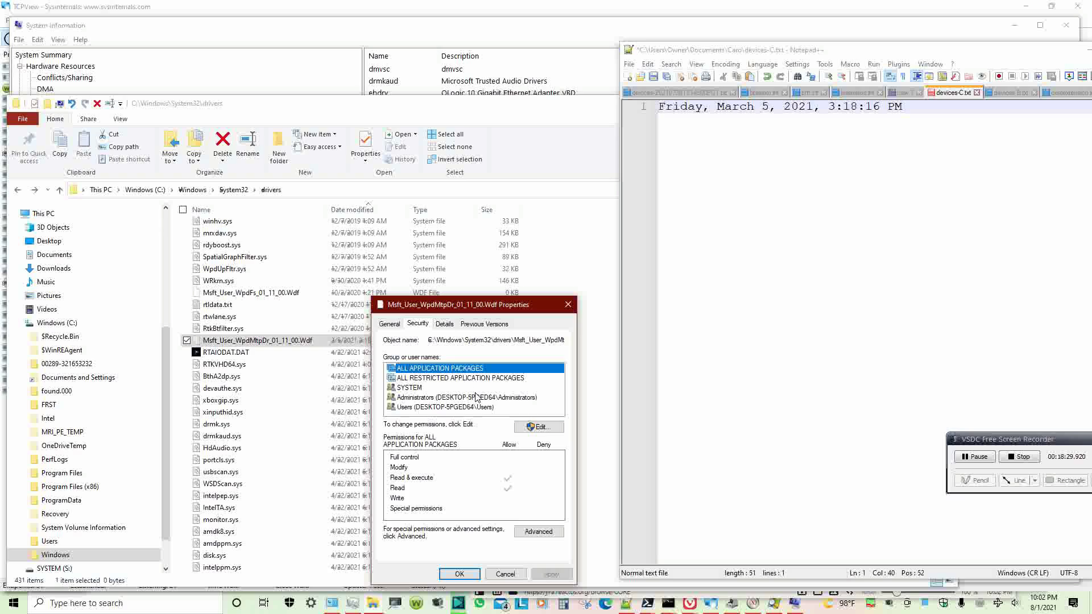
{"action": "left_click", "coordinate": [445, 324]}
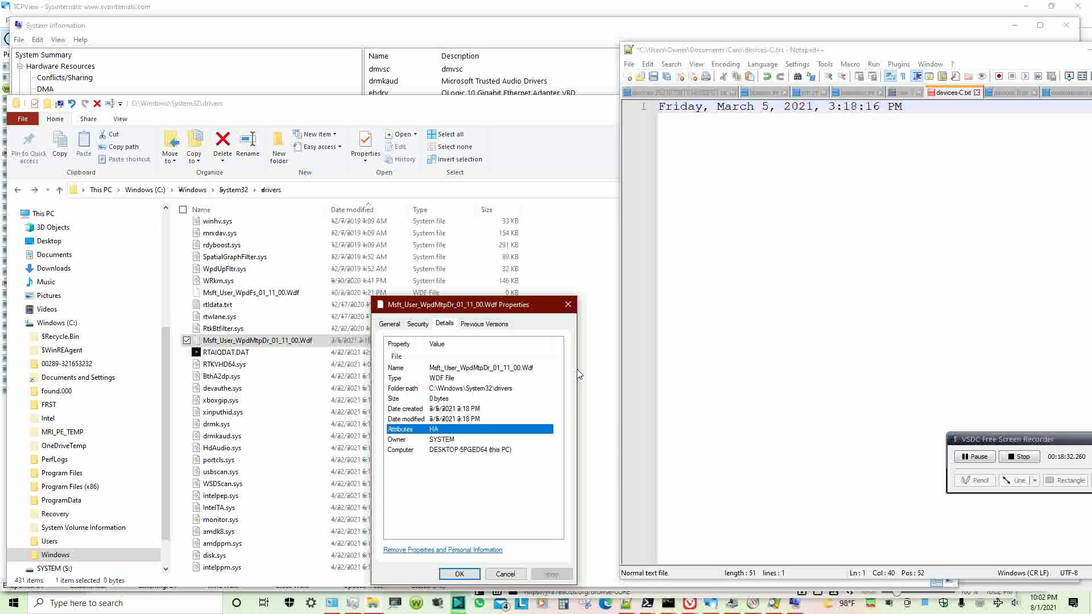
{"action": "left_click", "coordinate": [390, 323]}
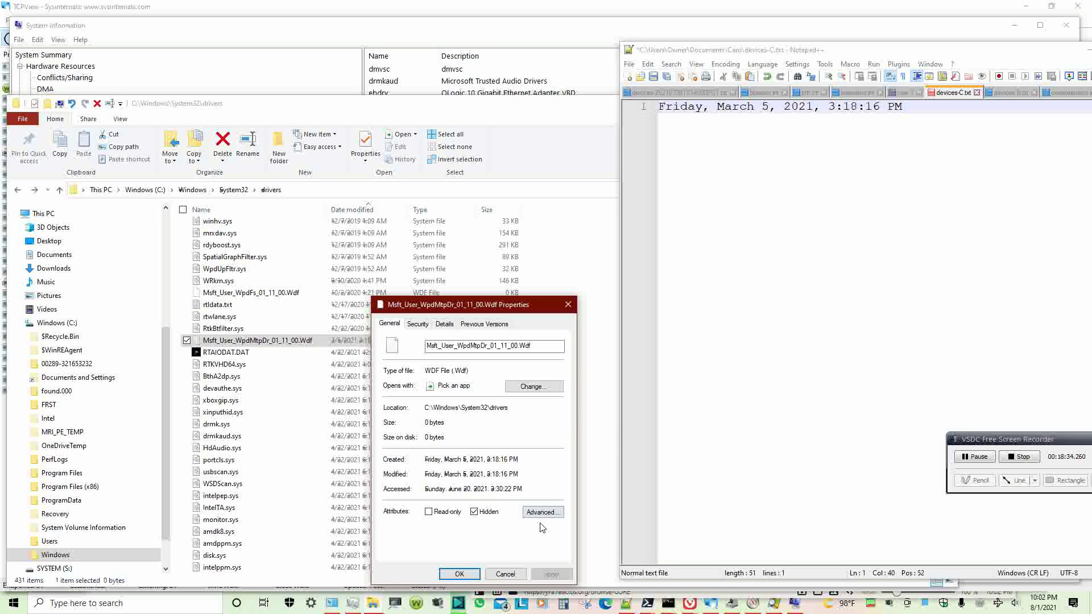
{"action": "left_click", "coordinate": [505, 574]}
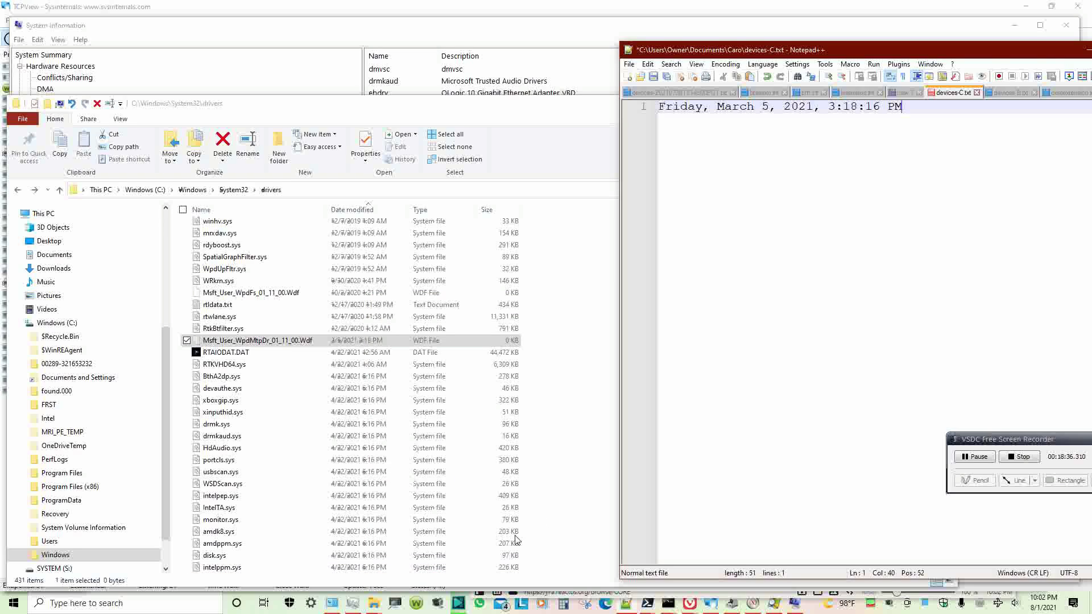
- Replace the text in devices-C.txt with the creation timestamp from RTKVHD64.sys's properties, "Monday, July 13, 2020, 8:01:46 PM"
{"action": "left_click", "coordinate": [369, 357]}
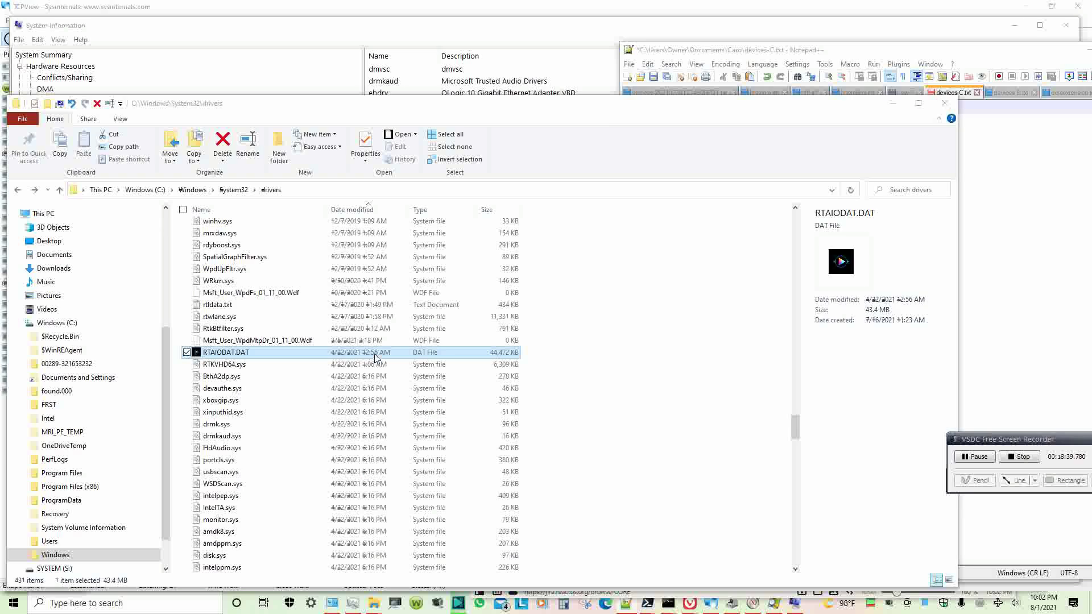
{"action": "left_click", "coordinate": [374, 366]}
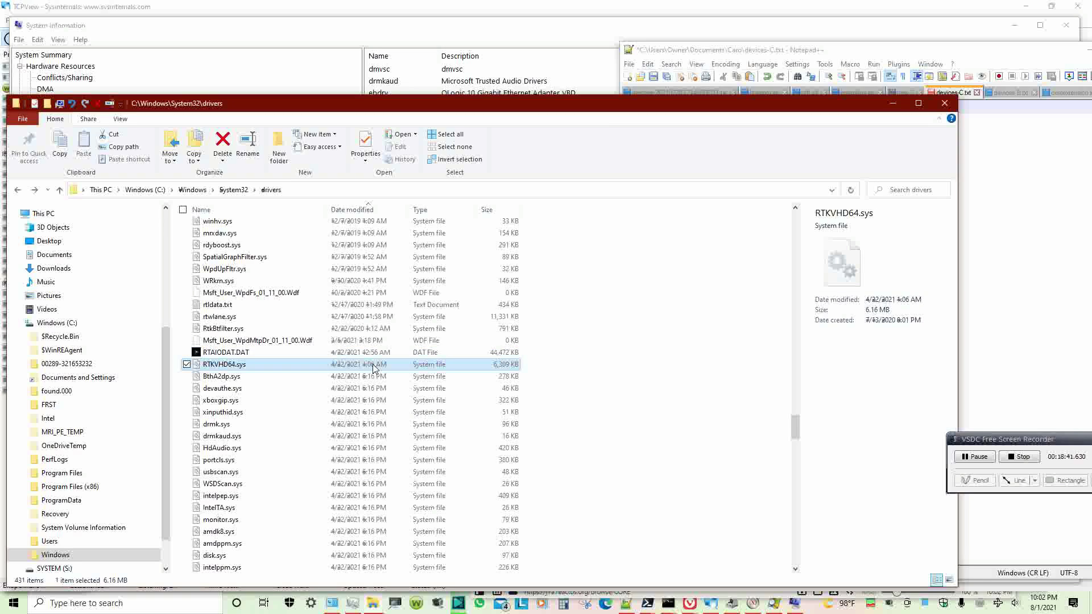
{"action": "right_click", "coordinate": [374, 366]}
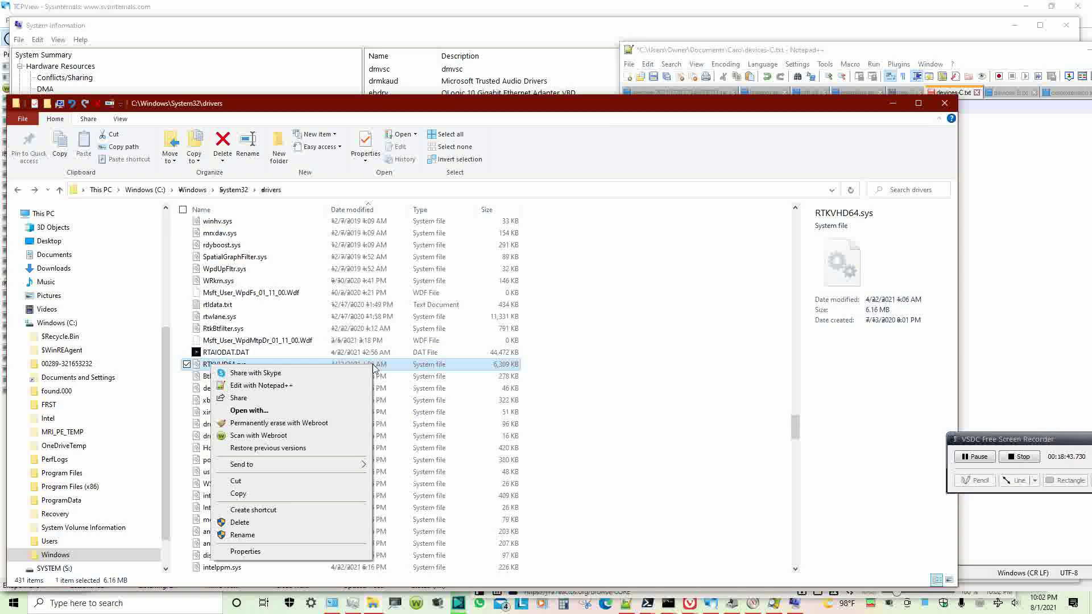
{"action": "left_click", "coordinate": [368, 553]}
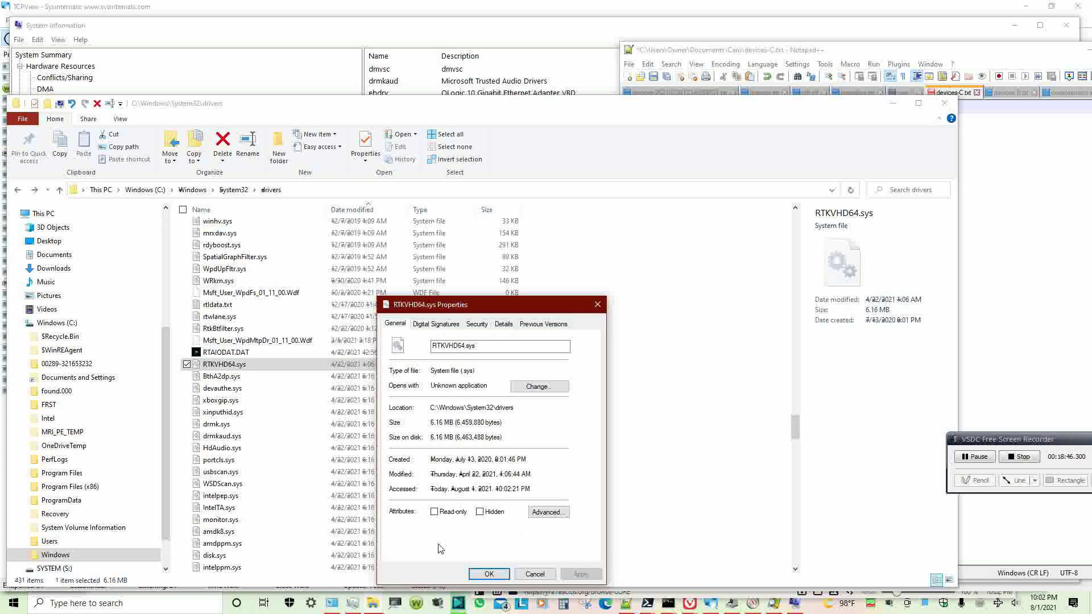
{"action": "left_click_drag", "start_coordinate": [518, 458], "coordinate": [421, 458]}
{"action": "key", "text": "ctrl+c"}
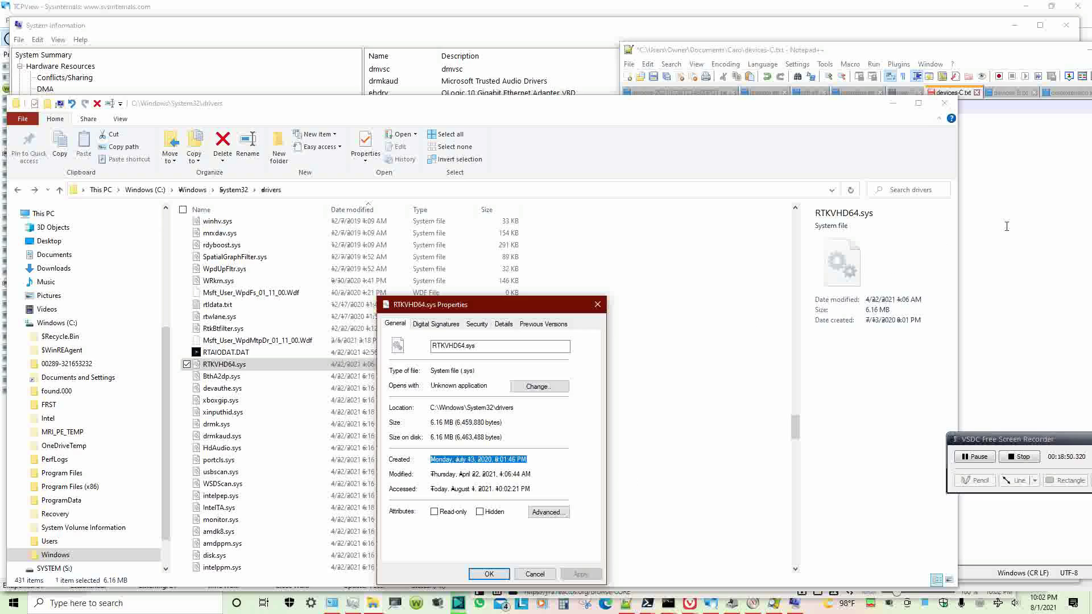
{"action": "left_click", "coordinate": [977, 244]}
{"action": "key", "text": "ctrl+a"}
{"action": "key", "text": "ctrl+v"}
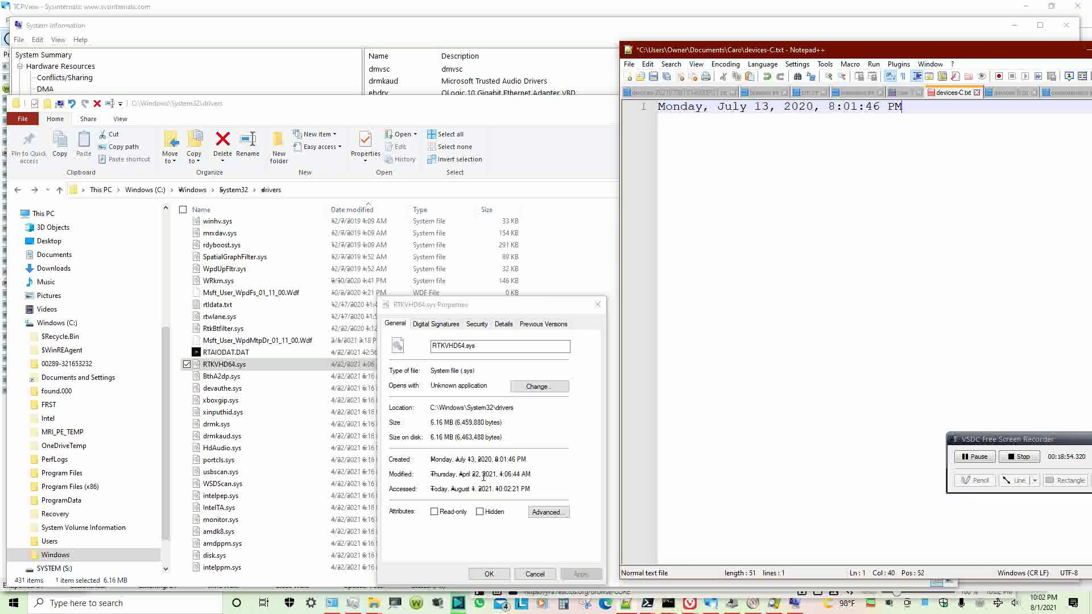
- Replace the note's text with RTKVHD64.sys's modified timestamp, "Thursday, April 22, 2021, 1:06:44 AM"
{"action": "left_click", "coordinate": [518, 474]}
{"action": "left_click_drag", "start_coordinate": [531, 473], "coordinate": [421, 475]}
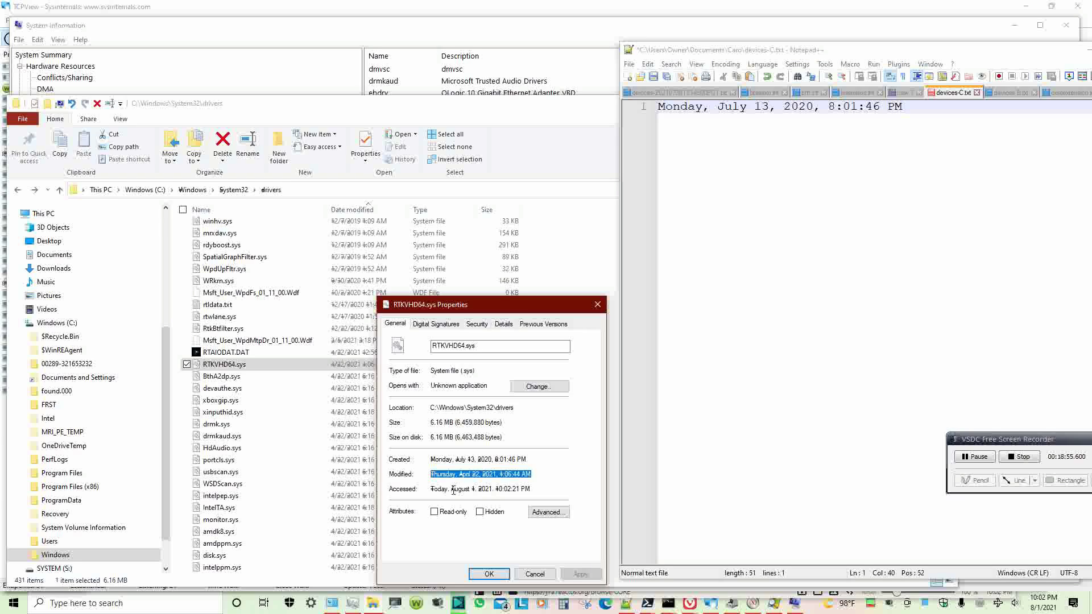
{"action": "left_click", "coordinate": [756, 284]}
{"action": "key", "text": "ctrl+a"}
{"action": "type", "text": "Thursday, April 22, 2021, 1:06:44 AM"}
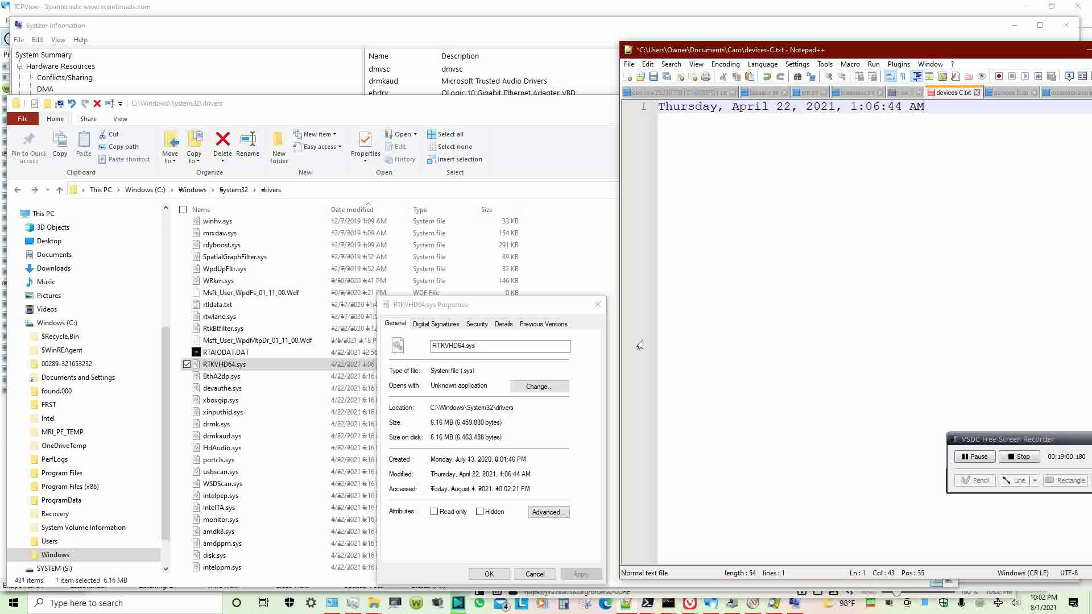
- Inspect the Realtek sha1, Microsoft sha256 and Realtek sha256 digital signatures on RTKVHD64.sys, closing the details of each
{"action": "left_click", "coordinate": [436, 323]}
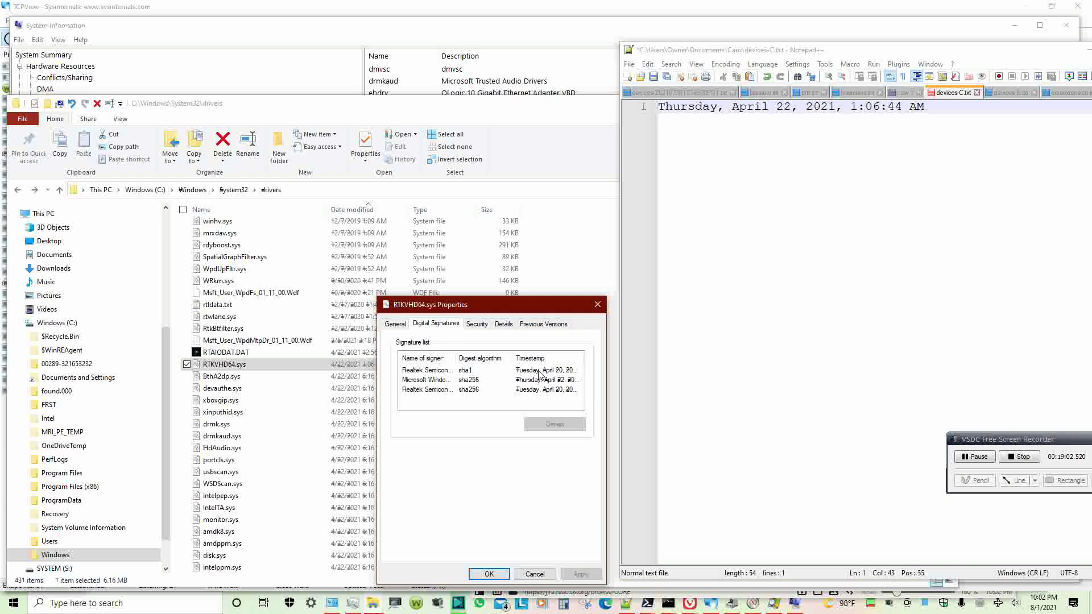
{"action": "double_click", "coordinate": [540, 370]}
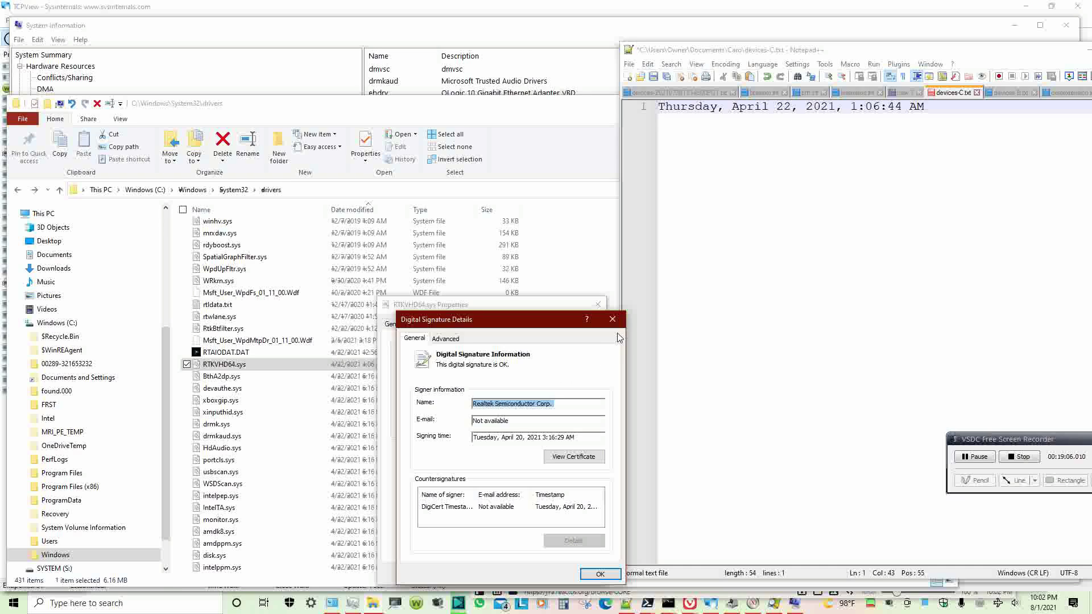
{"action": "left_click", "coordinate": [612, 320]}
{"action": "double_click", "coordinate": [530, 384]}
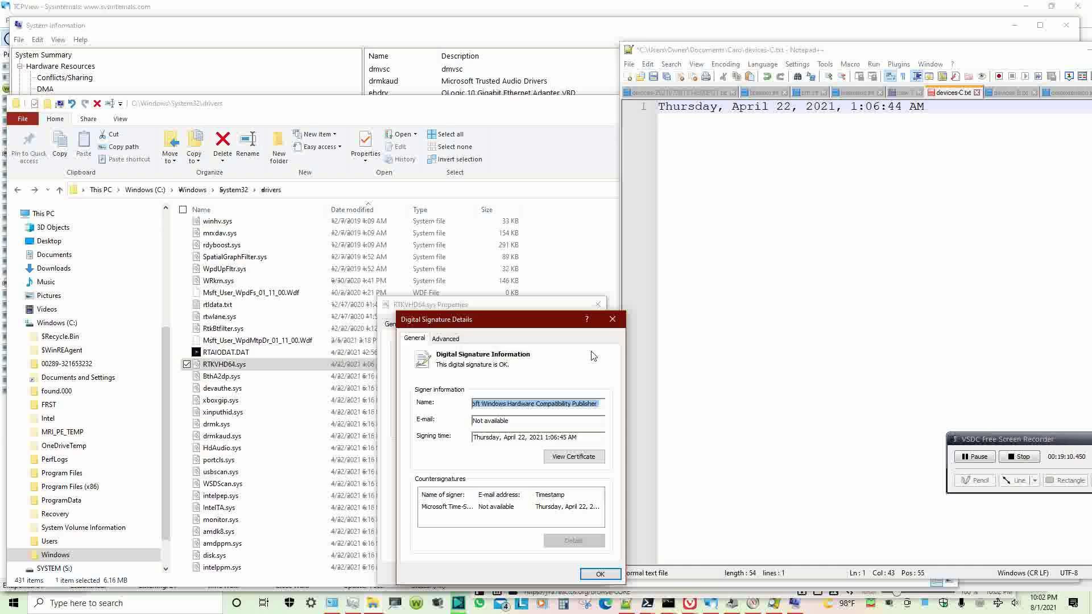
{"action": "left_click", "coordinate": [612, 319]}
{"action": "double_click", "coordinate": [527, 390]}
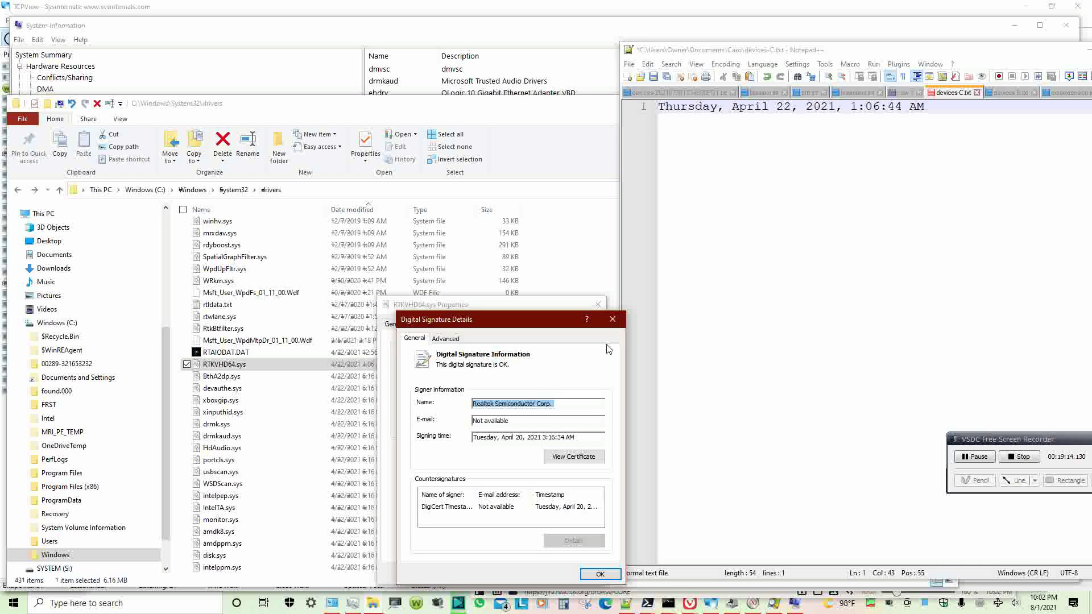
{"action": "left_click", "coordinate": [612, 319]}
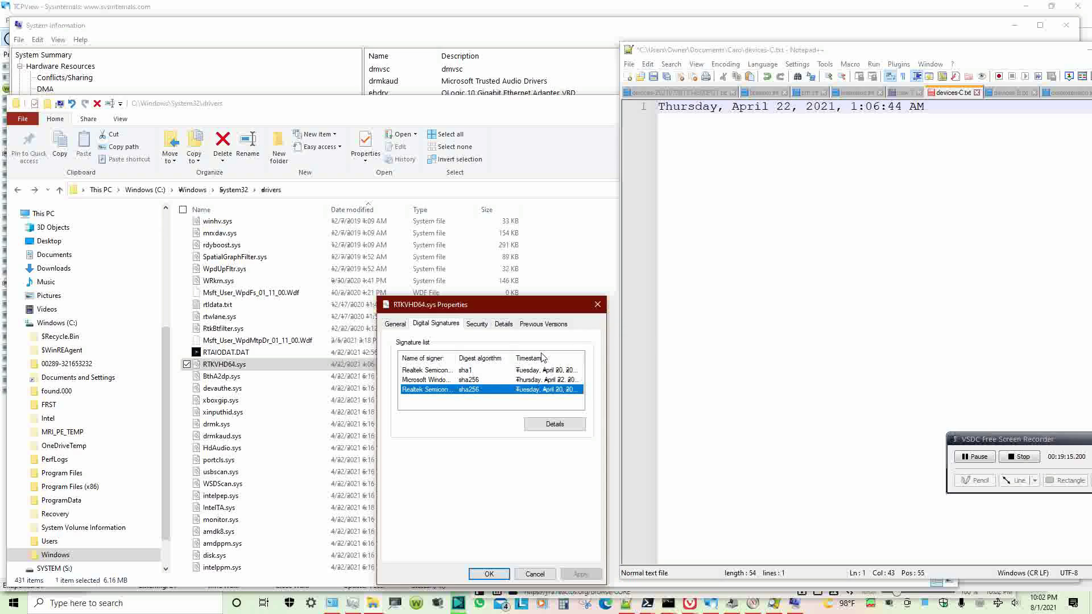
- Review the permissions, version details and general properties of RTKVHD64.sys, and close its properties
{"action": "left_click", "coordinate": [475, 325]}
{"action": "left_click", "coordinate": [503, 323]}
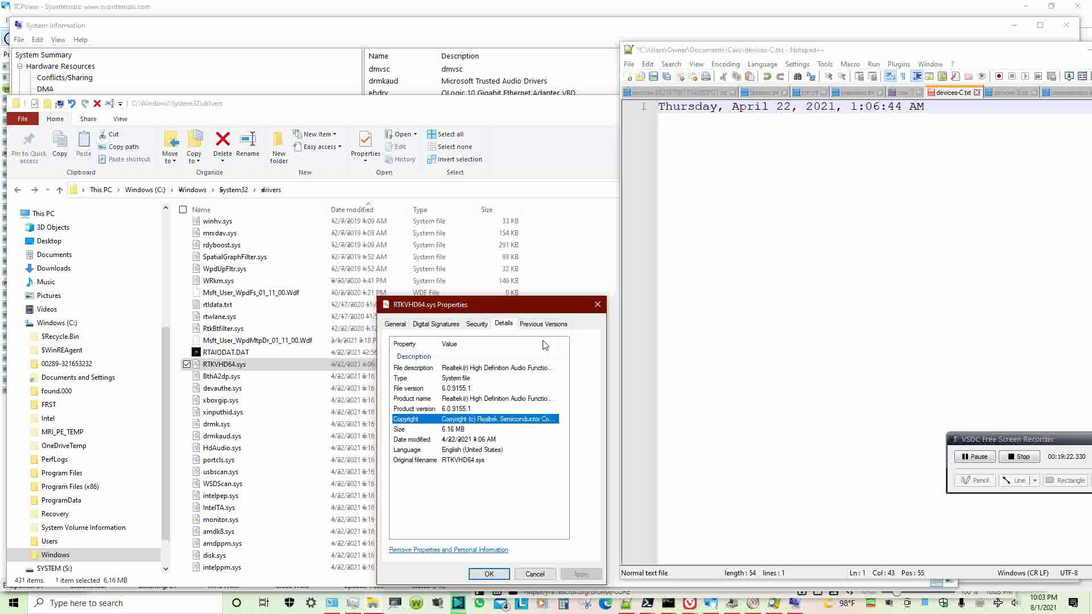
{"action": "left_click", "coordinate": [394, 325]}
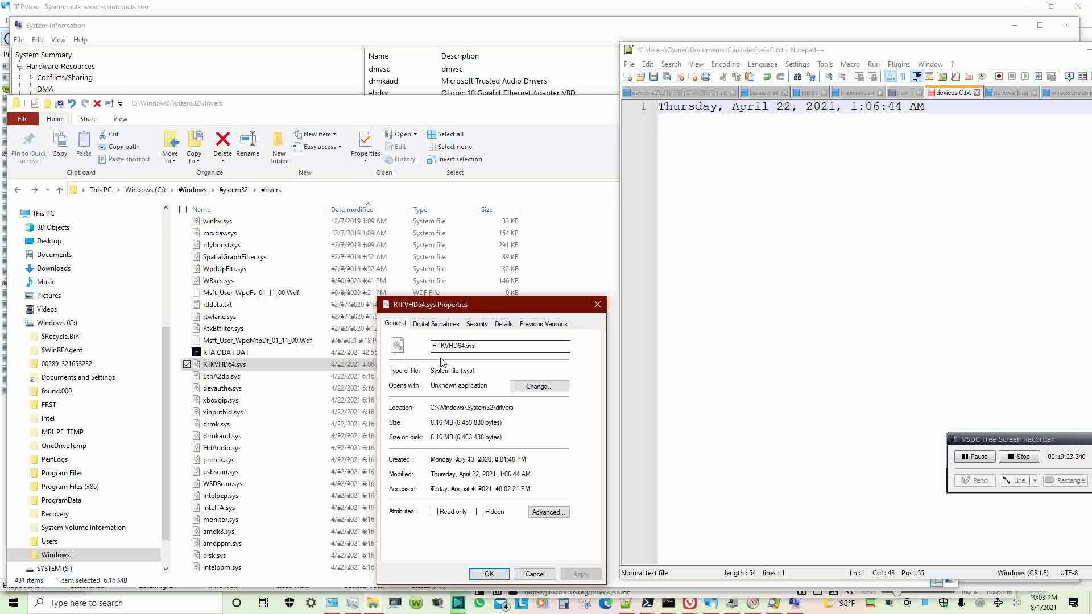
{"action": "left_click", "coordinate": [597, 305]}
- Widen the Name column of the drivers folder and browse the files modified on 4/22/2021
{"action": "scroll", "coordinate": [466, 439], "scroll_direction": "down", "scroll_amount": 4}
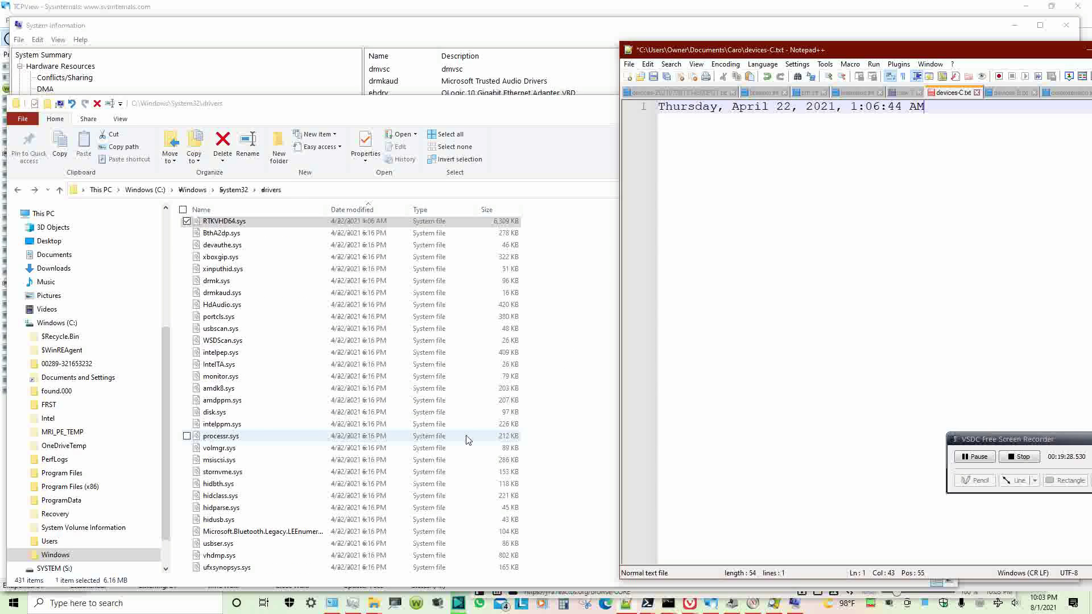
{"action": "scroll", "coordinate": [467, 440], "scroll_direction": "down", "scroll_amount": 3}
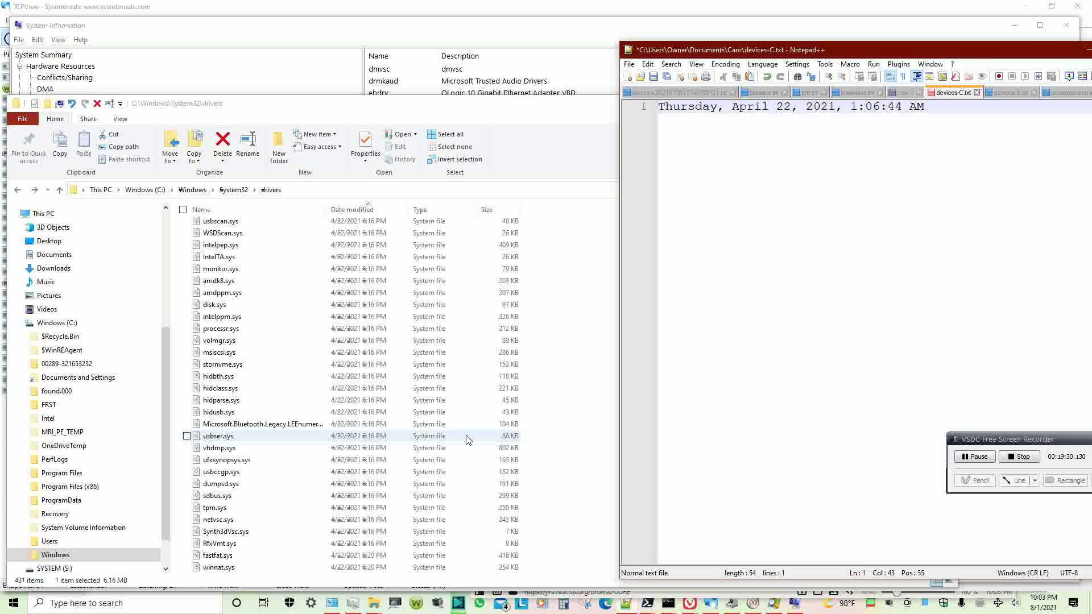
{"action": "left_click", "coordinate": [329, 208]}
{"action": "left_click_drag", "start_coordinate": [329, 208], "coordinate": [359, 209]}
{"action": "scroll", "coordinate": [480, 414], "scroll_direction": "down", "scroll_amount": 5}
{"action": "scroll", "coordinate": [481, 414], "scroll_direction": "down", "scroll_amount": 5}
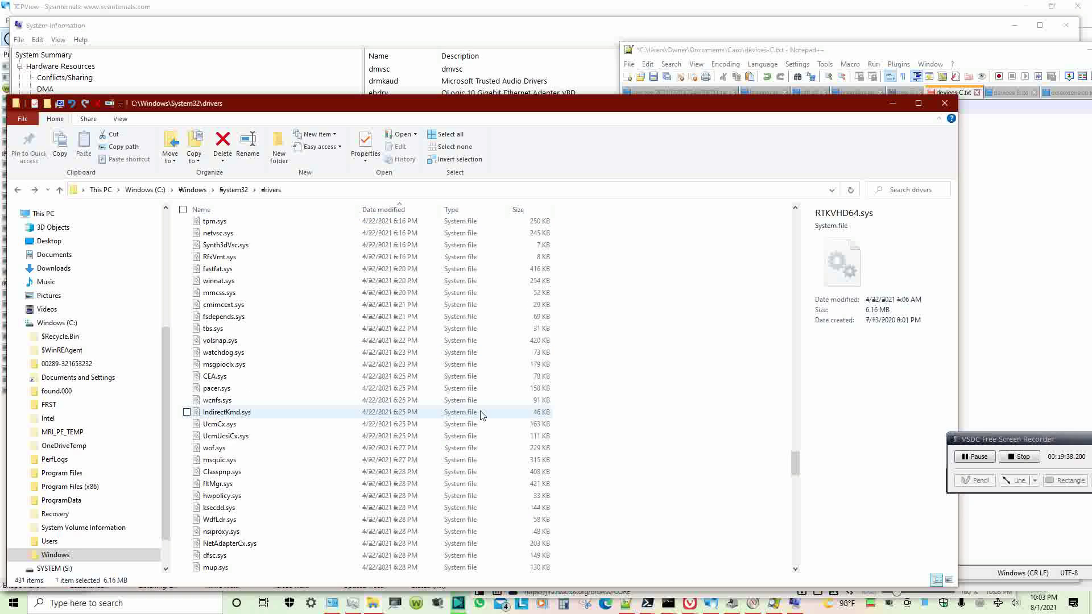
{"action": "scroll", "coordinate": [481, 415], "scroll_direction": "down", "scroll_amount": 7}
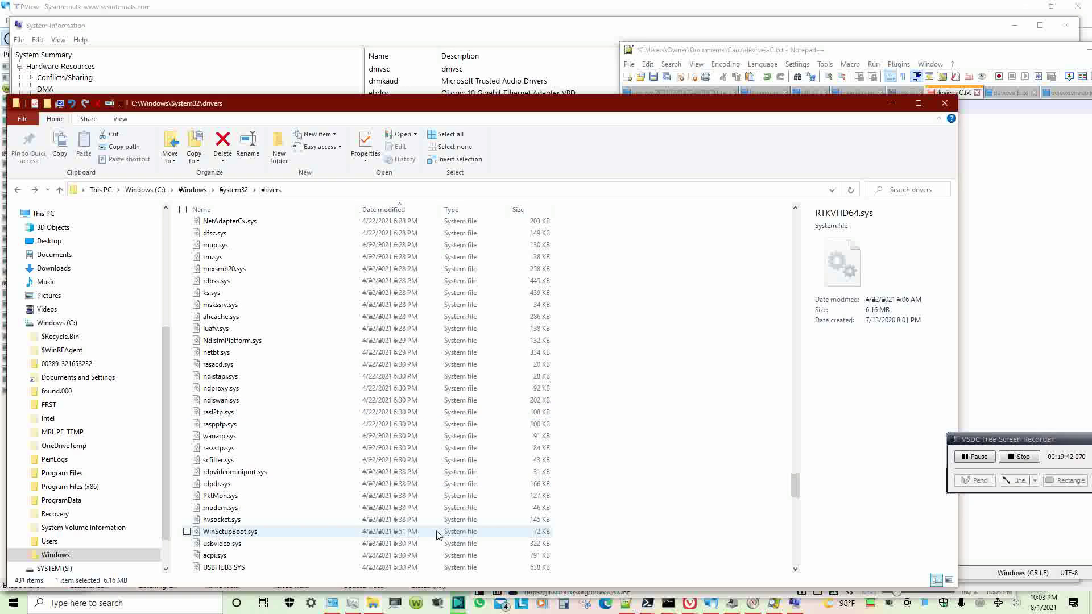
- Open the properties of usbvideo.sys and replace the note's text with its created timestamp, "Wednesday, April 28, 2021, 5:30:46 PM"
{"action": "left_click", "coordinate": [411, 543]}
{"action": "scroll", "coordinate": [412, 543], "scroll_direction": "down", "scroll_amount": 3}
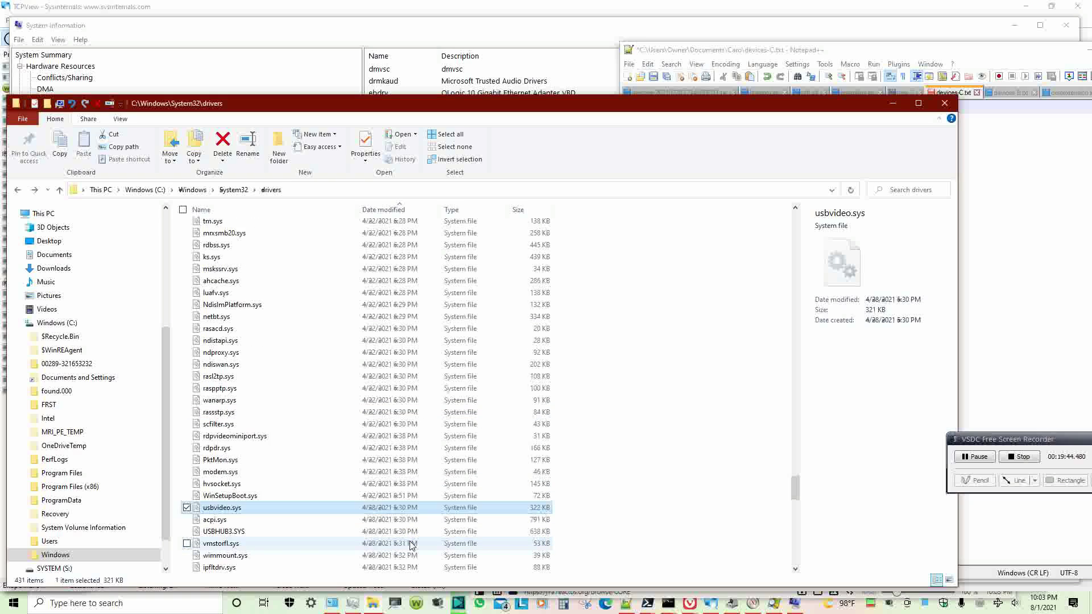
{"action": "right_click", "coordinate": [396, 435]}
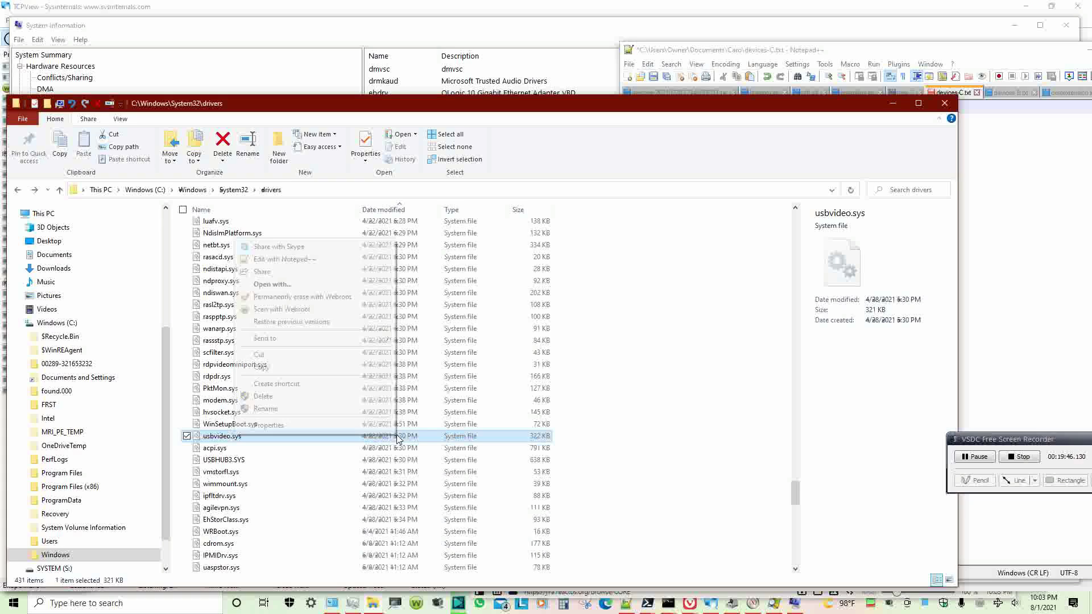
{"action": "left_click", "coordinate": [370, 425]}
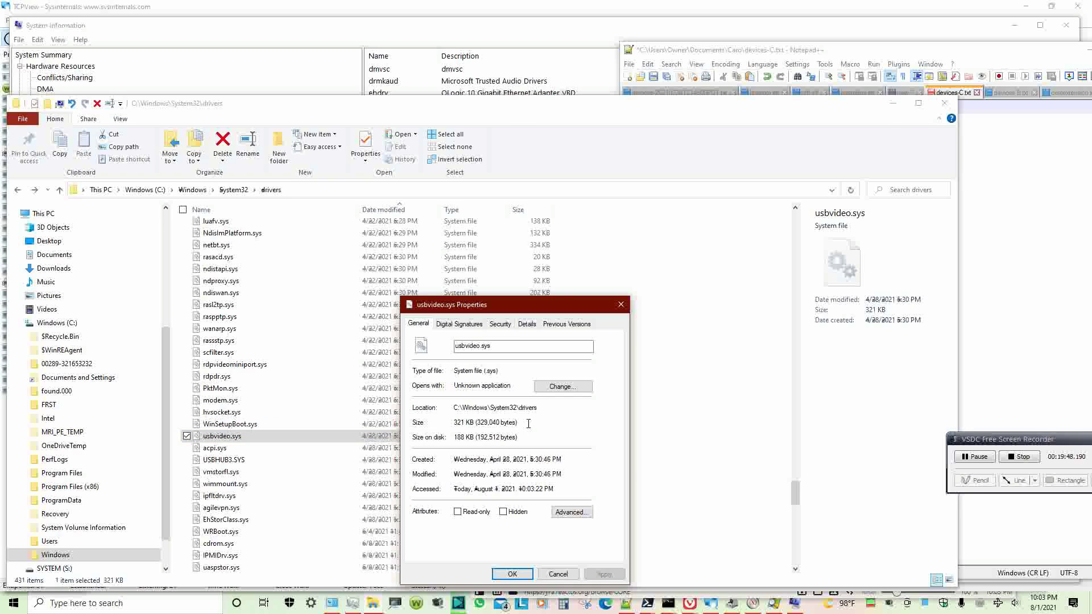
{"action": "left_click_drag", "start_coordinate": [564, 458], "coordinate": [448, 464]}
{"action": "key", "text": "ctrl+c"}
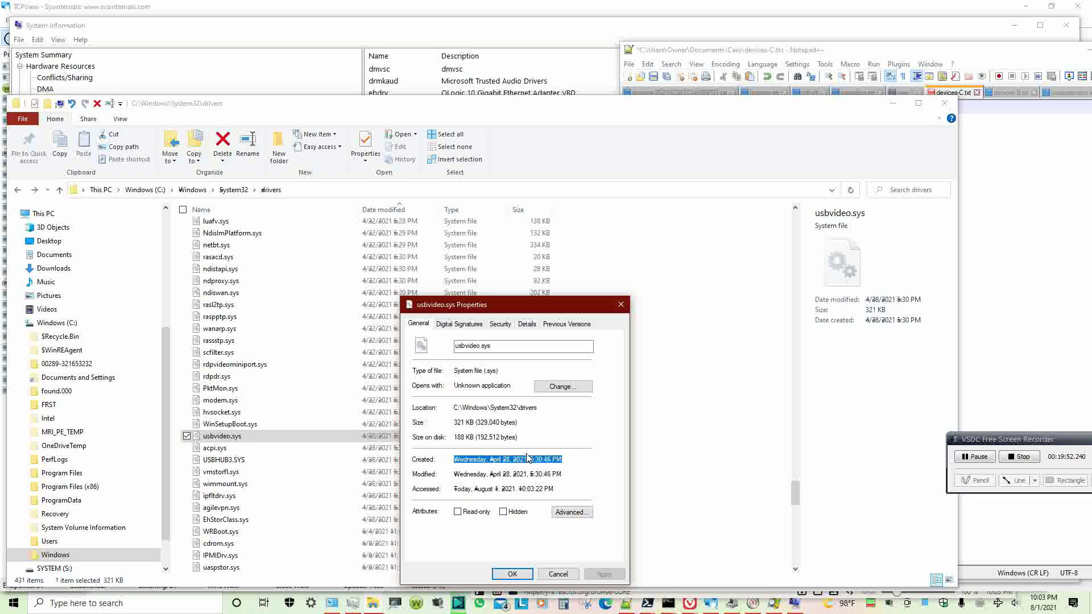
{"action": "left_click", "coordinate": [1062, 184]}
{"action": "key", "text": "shift+Home"}
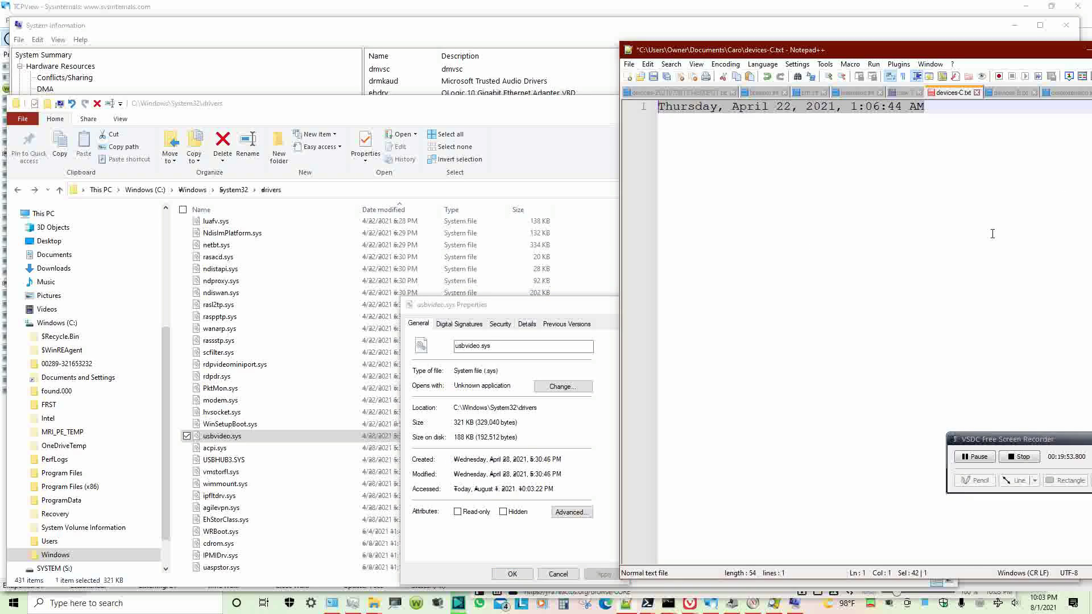
{"action": "key", "text": "ctrl+v"}
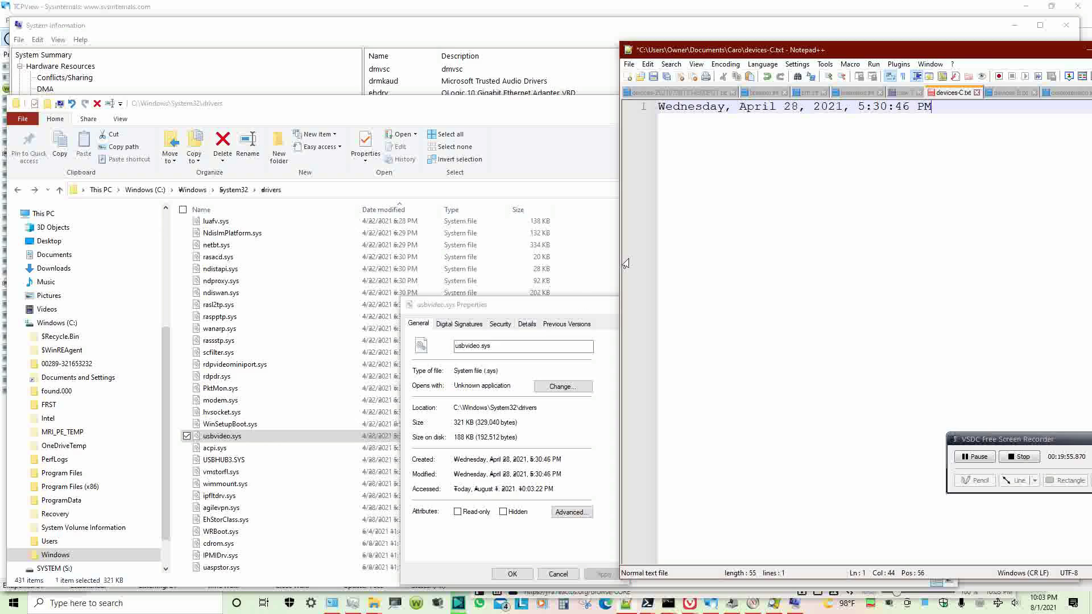
- Inspect the Microsoft Windows sha256 digital signature, permissions and version details of usbvideo.sys, and close its properties
{"action": "left_click", "coordinate": [459, 323]}
{"action": "double_click", "coordinate": [555, 370]}
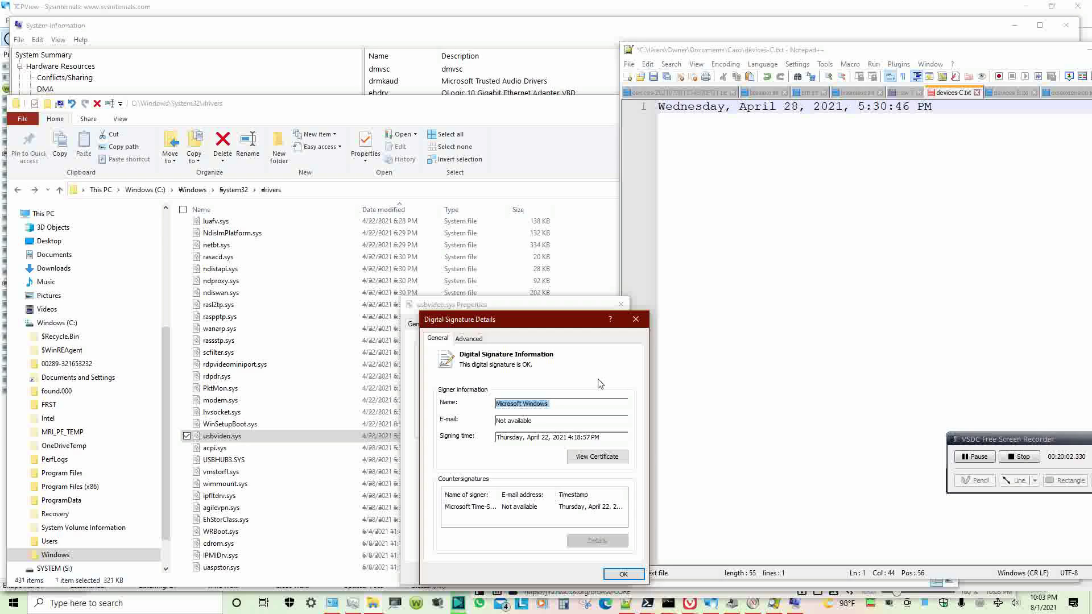
{"action": "left_click", "coordinate": [635, 318]}
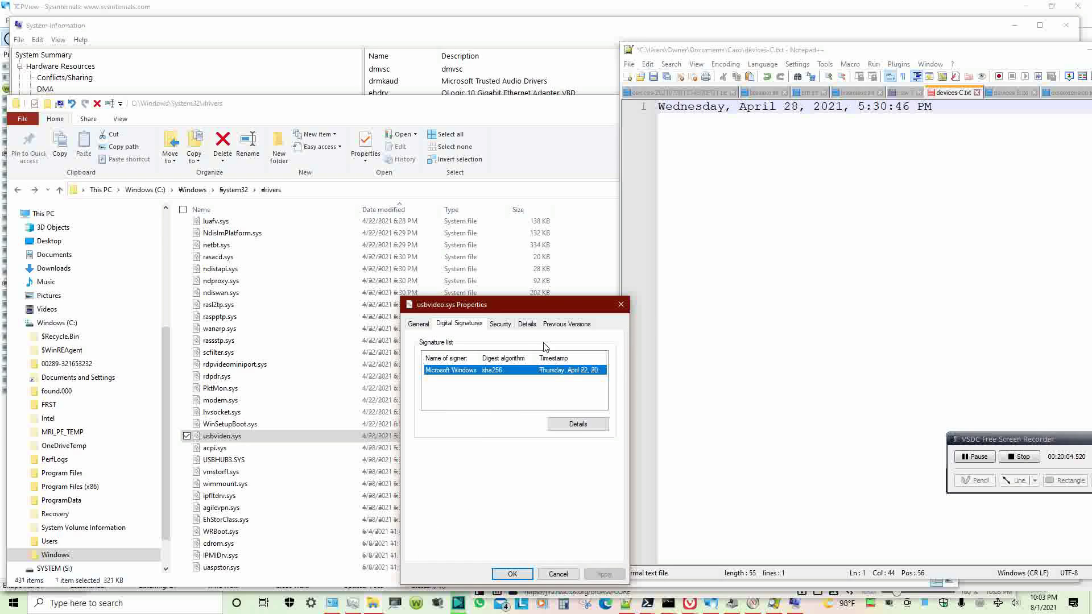
{"action": "left_click", "coordinate": [499, 324]}
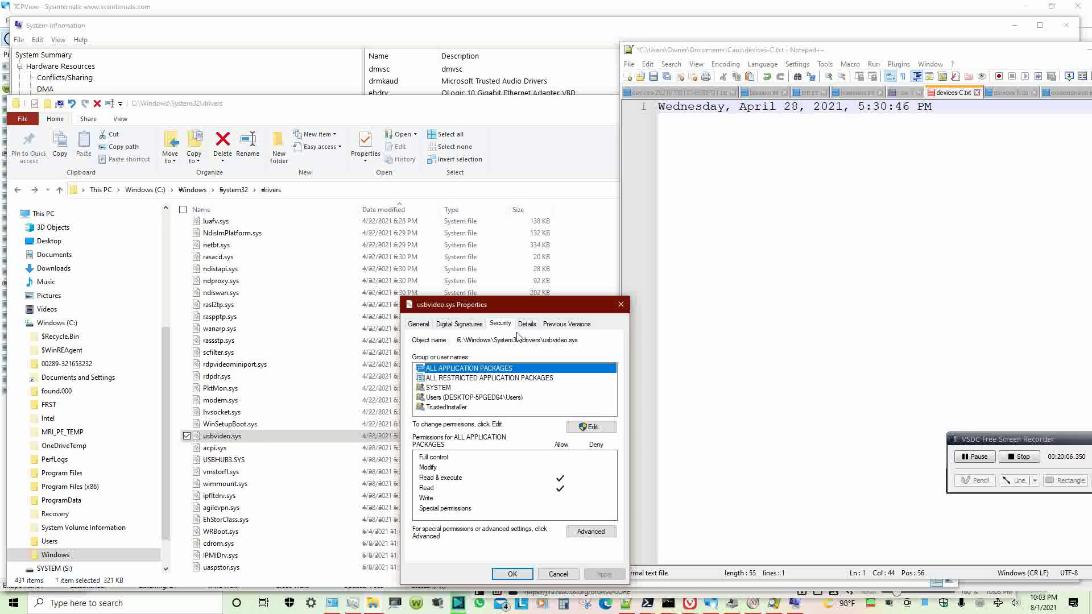
{"action": "left_click", "coordinate": [527, 324]}
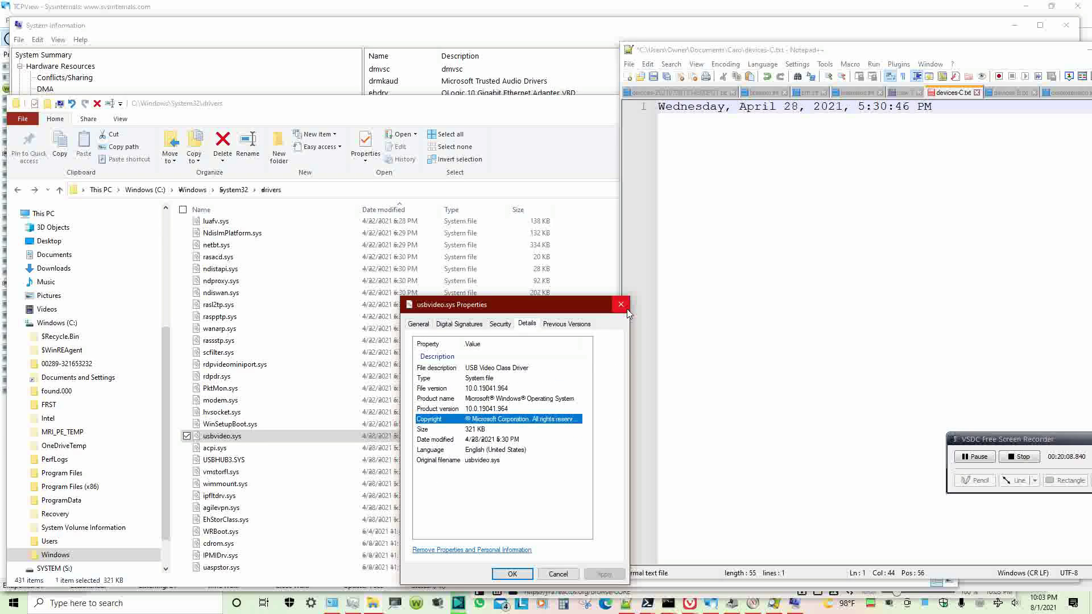
{"action": "left_click", "coordinate": [672, 360]}
- Open the properties of WRBoot.sys and replace the note's text with its created timestamp, "Wednesday, September 30, 2020, 1:51:26 PM"
{"action": "scroll", "coordinate": [436, 490], "scroll_direction": "down", "scroll_amount": 1}
{"action": "scroll", "coordinate": [436, 490], "scroll_direction": "down", "scroll_amount": 3}
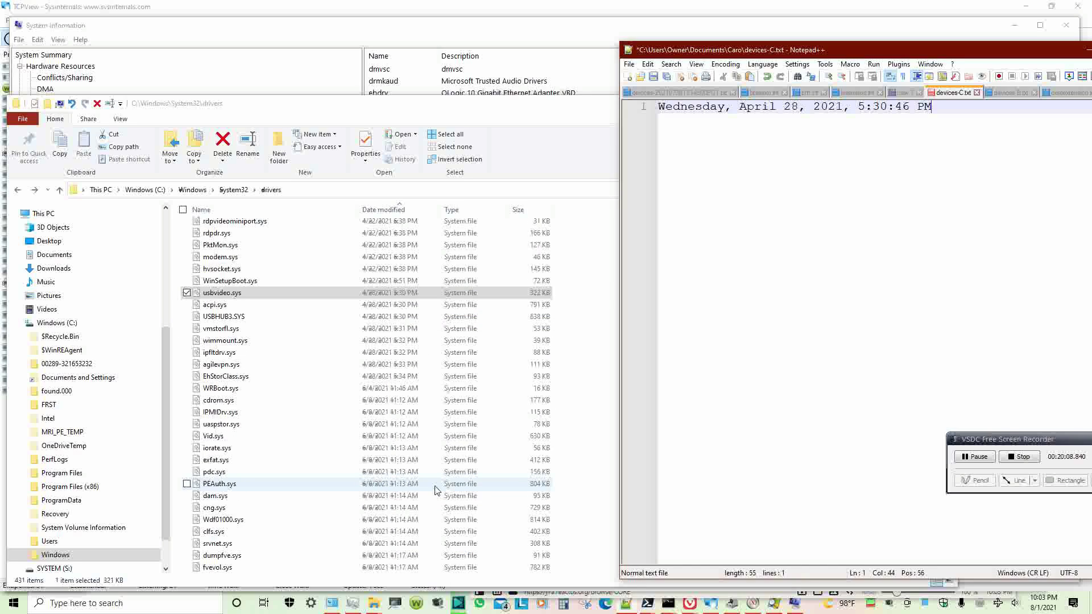
{"action": "left_click", "coordinate": [388, 391]}
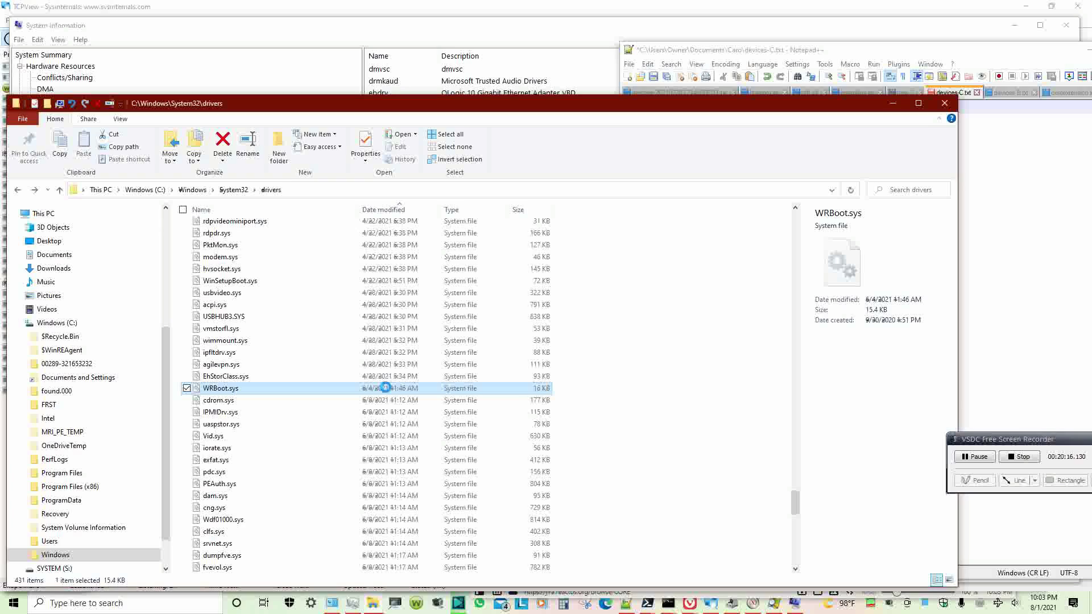
{"action": "right_click", "coordinate": [386, 390]}
{"action": "left_click", "coordinate": [349, 575]}
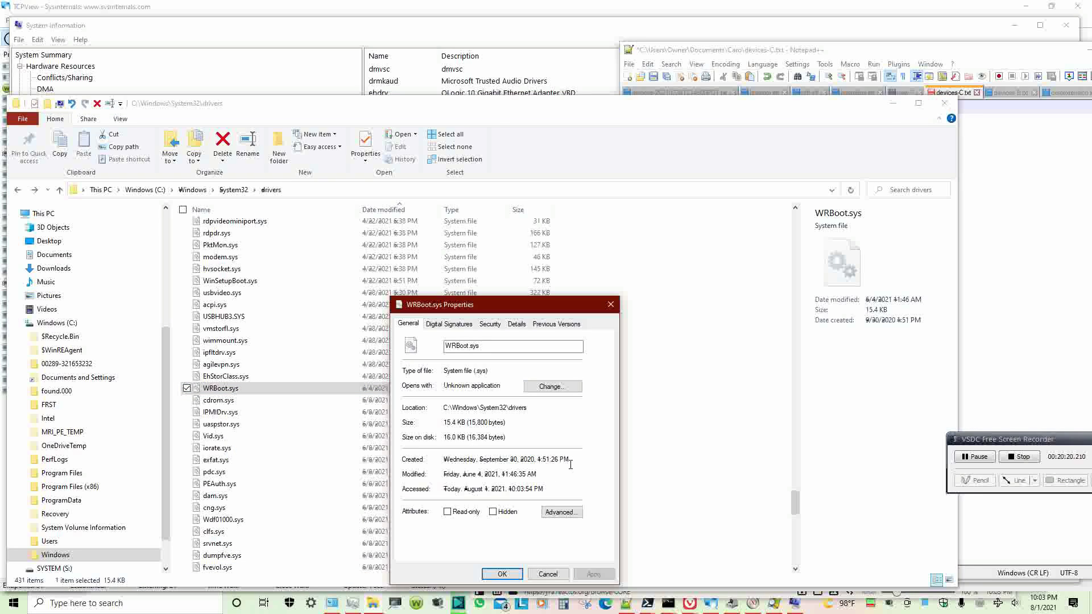
{"action": "left_click_drag", "start_coordinate": [571, 459], "coordinate": [442, 461]}
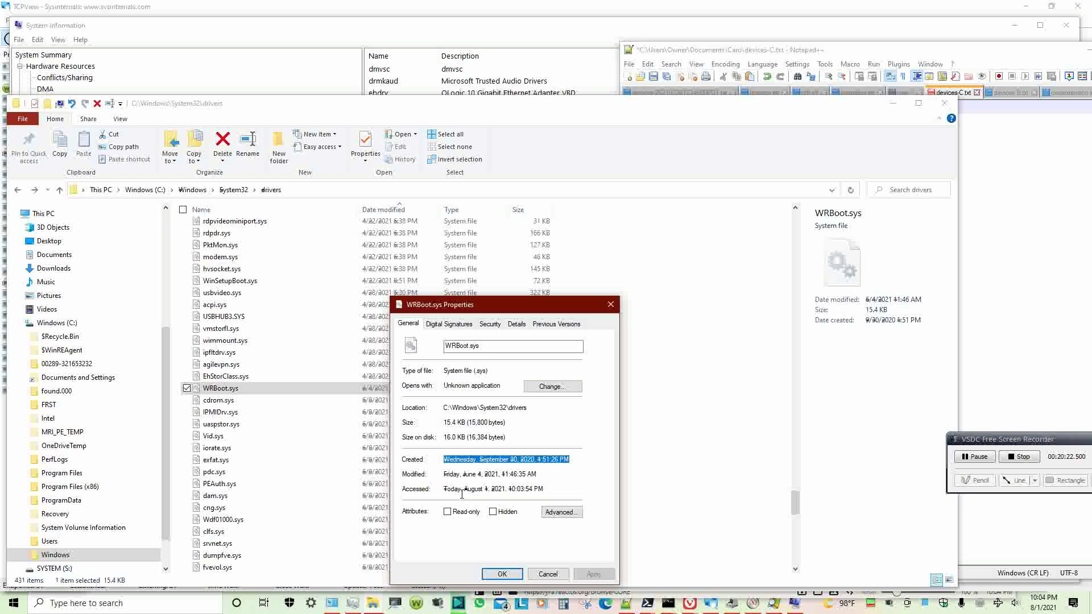
{"action": "left_click", "coordinate": [980, 259]}
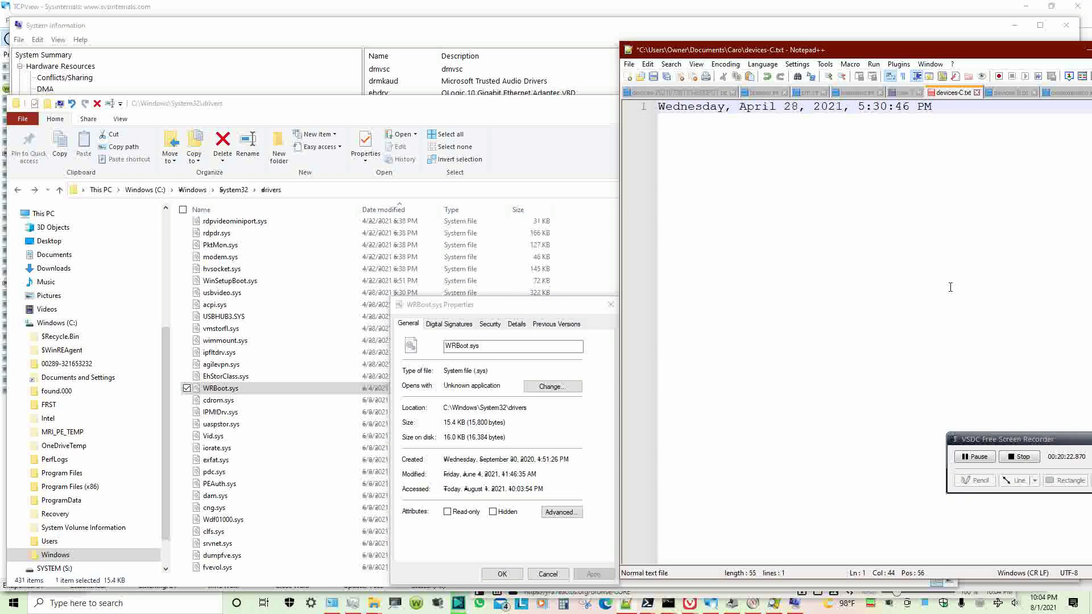
{"action": "key", "text": "ctrl+a"}
{"action": "type", "text": "Wednesday, September 30, 2020, 1:51:26 PM"}
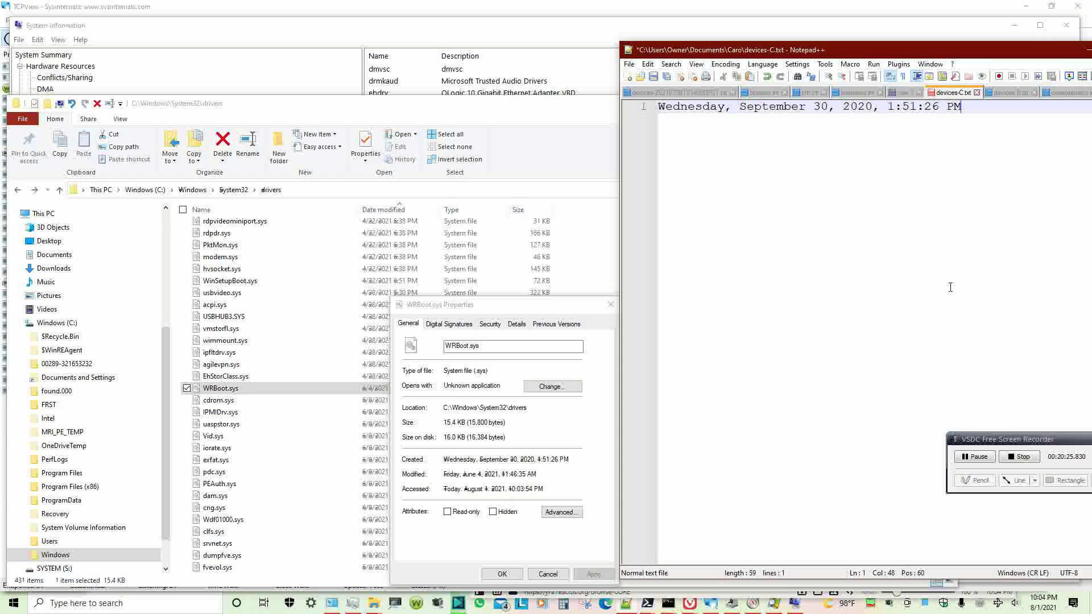
- Replace the note's text with WRBoot.sys's modified timestamp, "Friday, June 4, 2021, 11:46:35 AM"
{"action": "left_click_drag", "start_coordinate": [545, 473], "coordinate": [445, 475]}
{"action": "key", "text": "ctrl+c"}
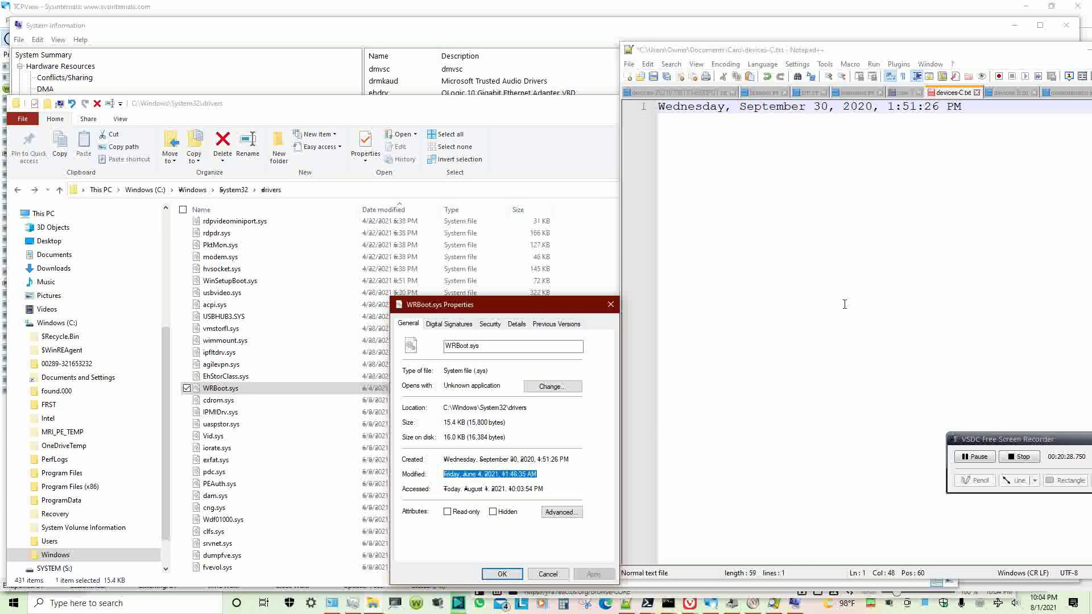
{"action": "left_click", "coordinate": [968, 109]}
{"action": "key", "text": "shift+Home"}
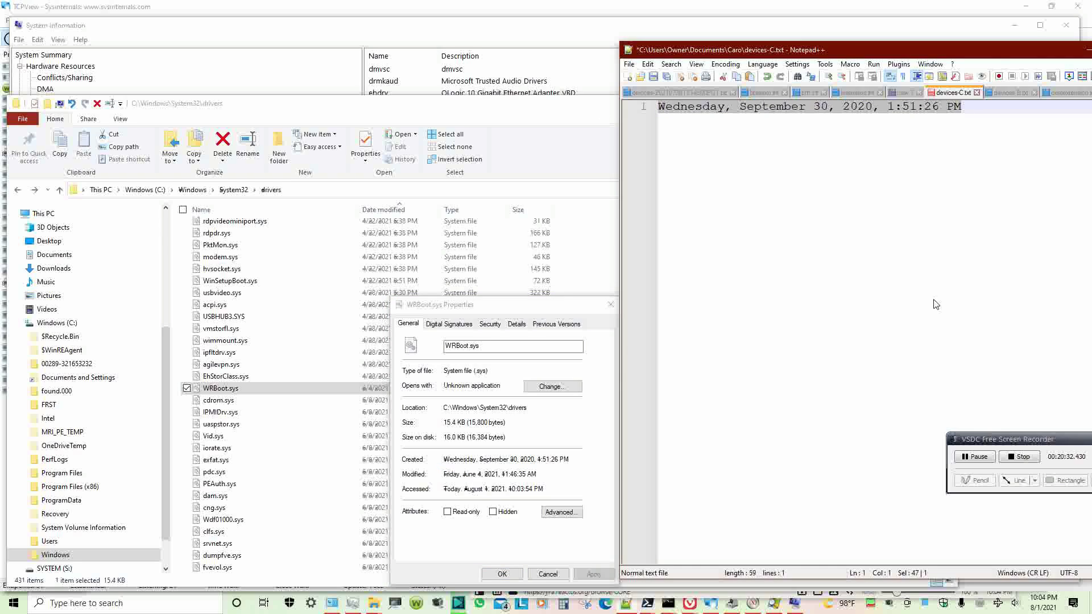
{"action": "key", "text": "ctrl+v"}
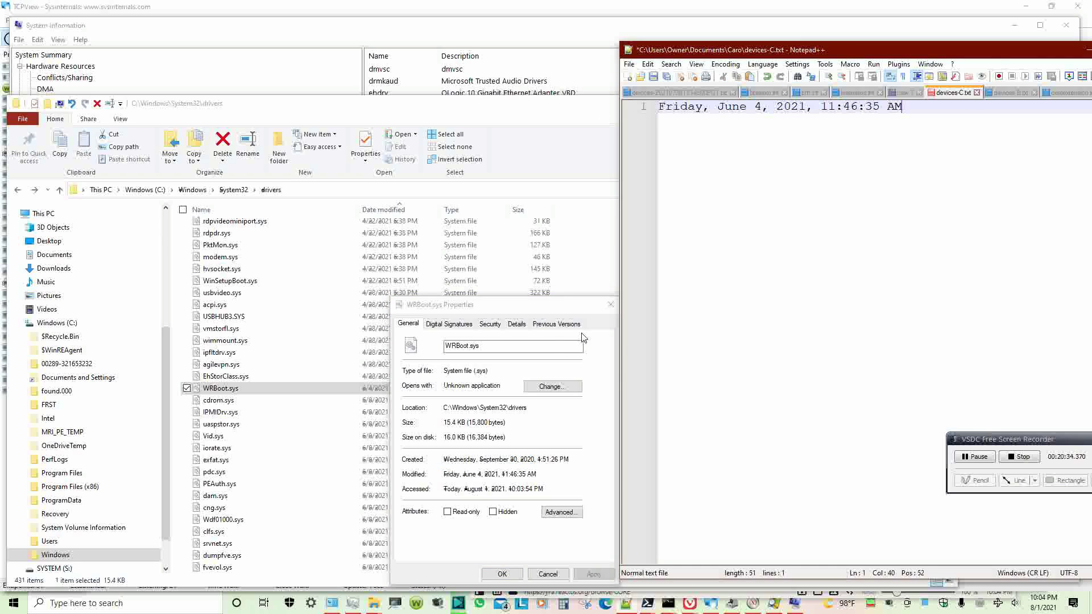
- Inspect the details of the sha256 digital signature on WRBoot.sys and close them
{"action": "left_click", "coordinate": [468, 329]}
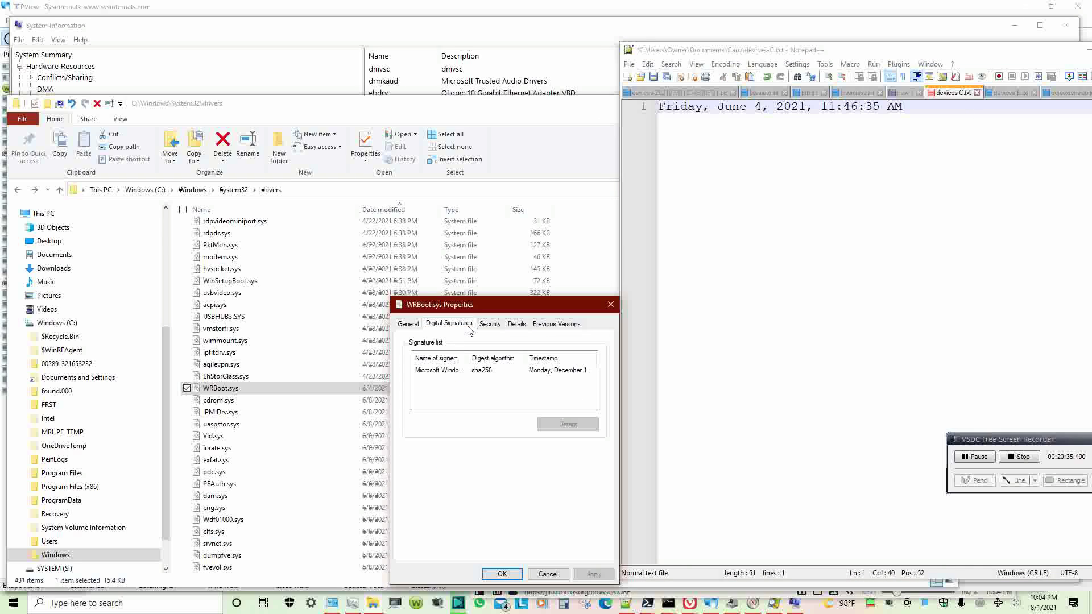
{"action": "left_click", "coordinate": [538, 372]}
{"action": "double_click", "coordinate": [538, 372]}
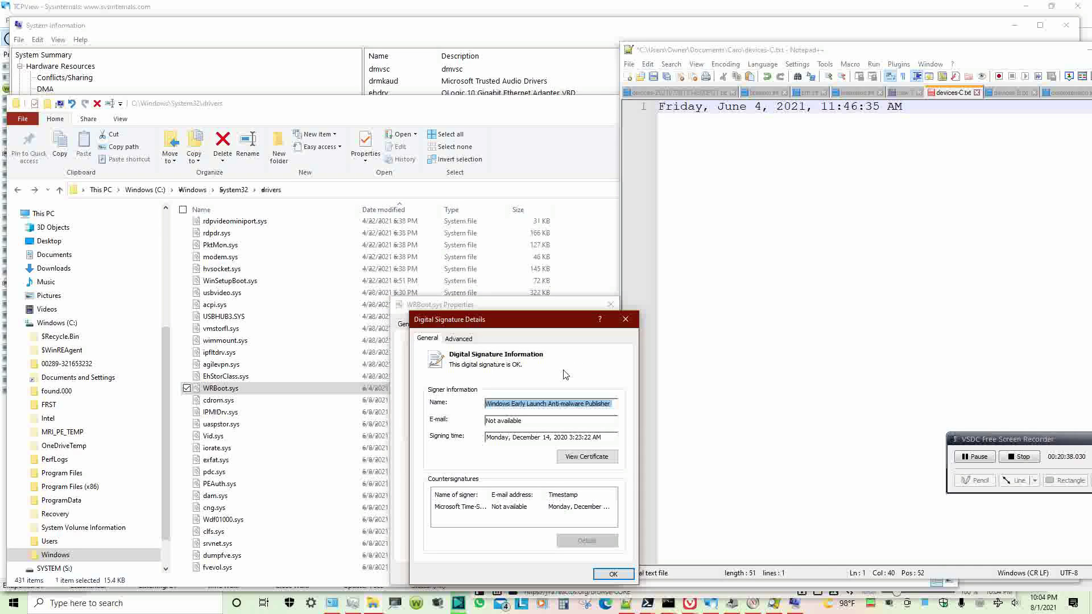
{"action": "left_click", "coordinate": [625, 319]}
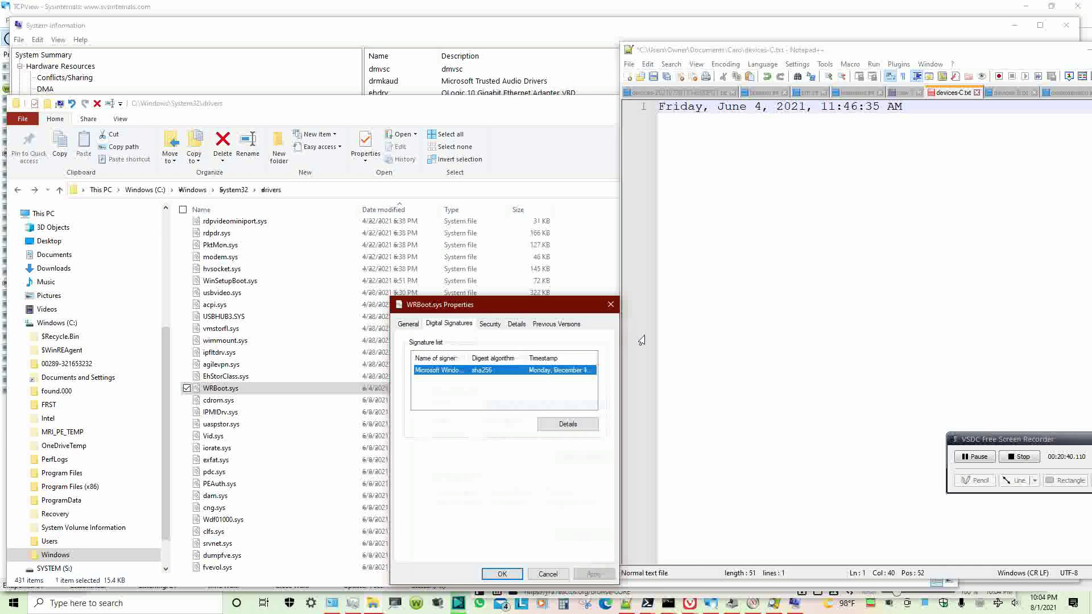
- Review the permissions and version details of WRBoot.sys, including its file description entry, and close its properties
{"action": "left_click", "coordinate": [499, 325]}
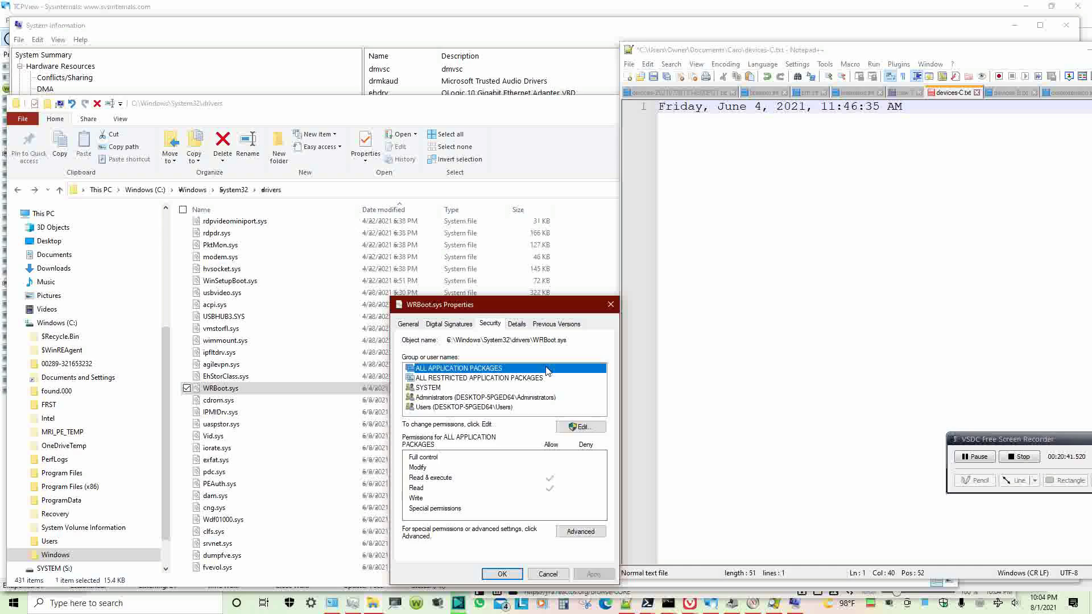
{"action": "left_click", "coordinate": [517, 323]}
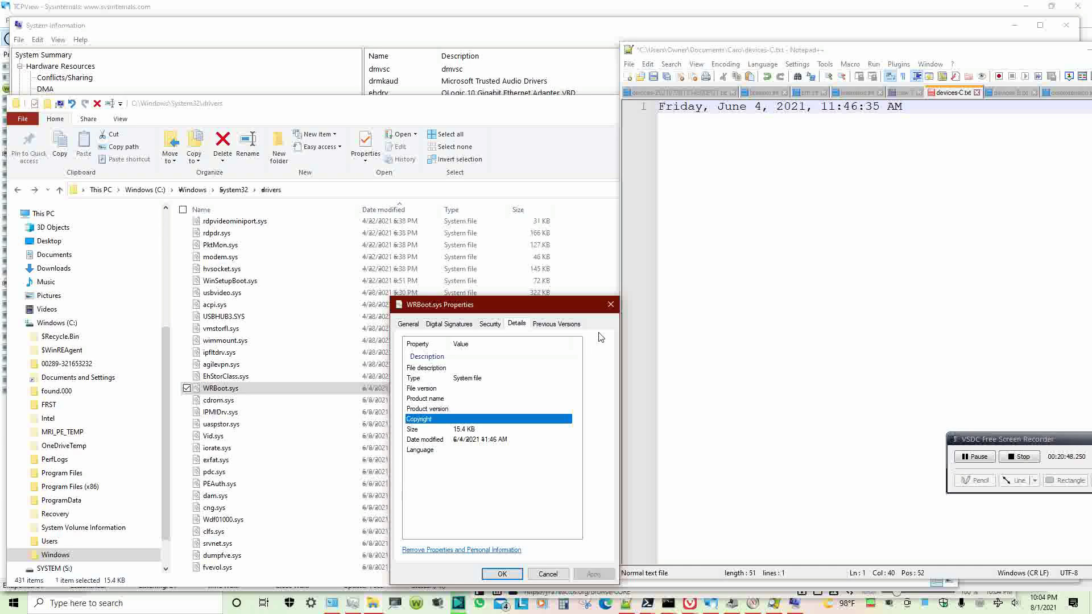
{"action": "left_click", "coordinate": [517, 392]}
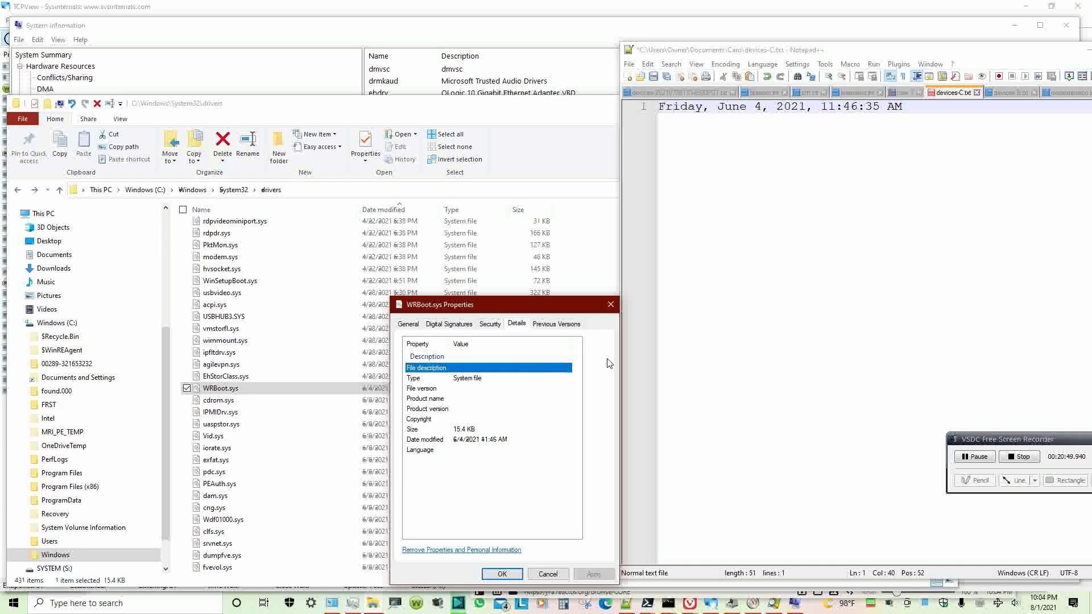
{"action": "left_click", "coordinate": [610, 305]}
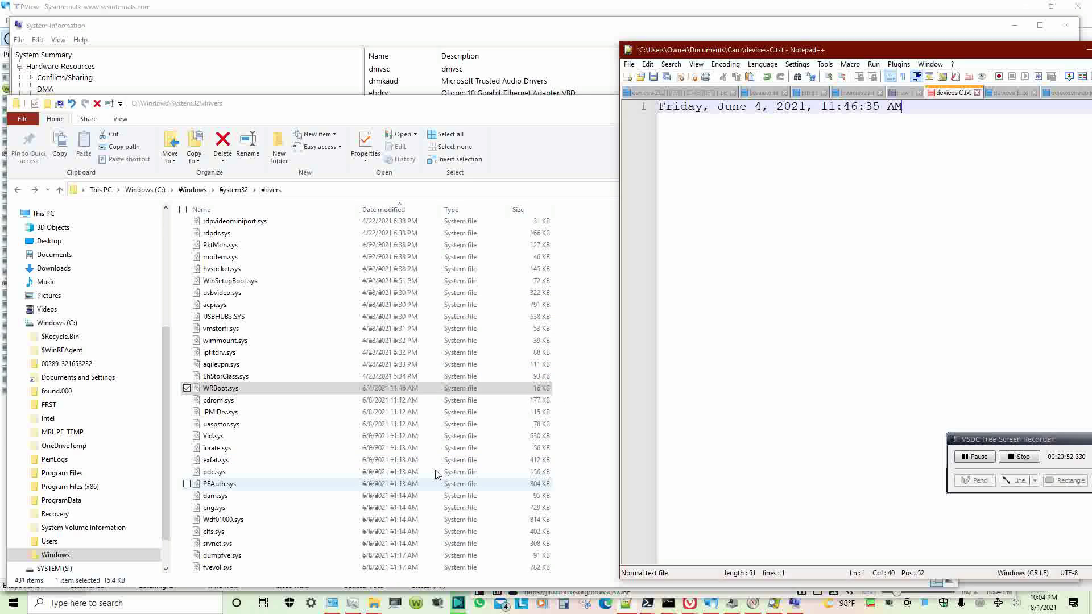
- Open the properties of cdrom.sys and replace the note's text with its created timestamp, "Tuesday, June 8, 2021, 11:12:50 AM"
{"action": "left_click", "coordinate": [386, 401]}
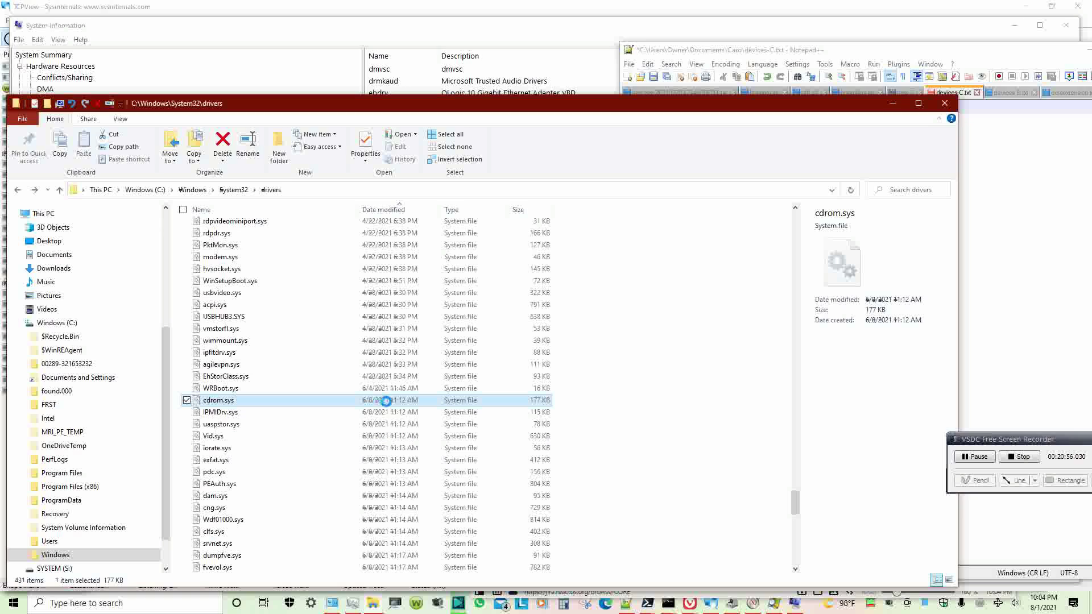
{"action": "right_click", "coordinate": [386, 404]}
{"action": "left_click", "coordinate": [370, 393]}
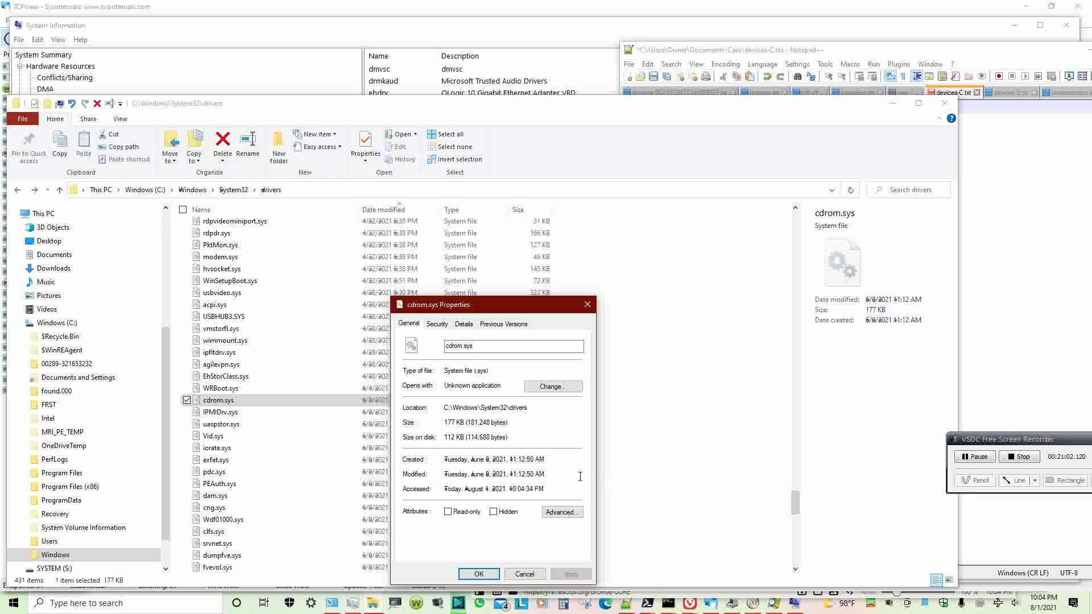
{"action": "left_click_drag", "start_coordinate": [550, 459], "coordinate": [435, 460]}
{"action": "key", "text": "ctrl+c"}
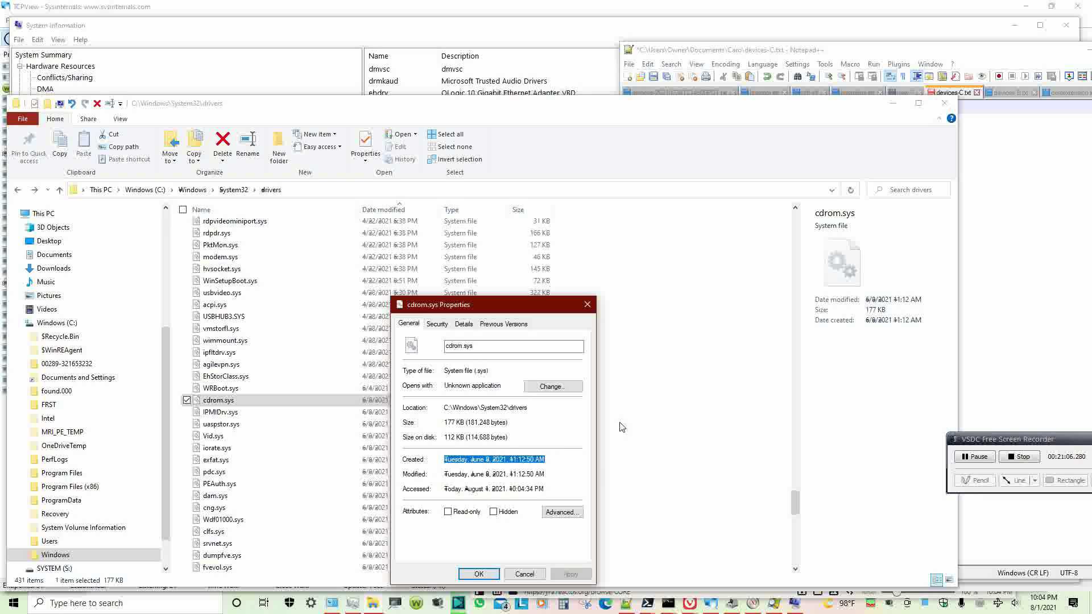
{"action": "left_click", "coordinate": [980, 241]}
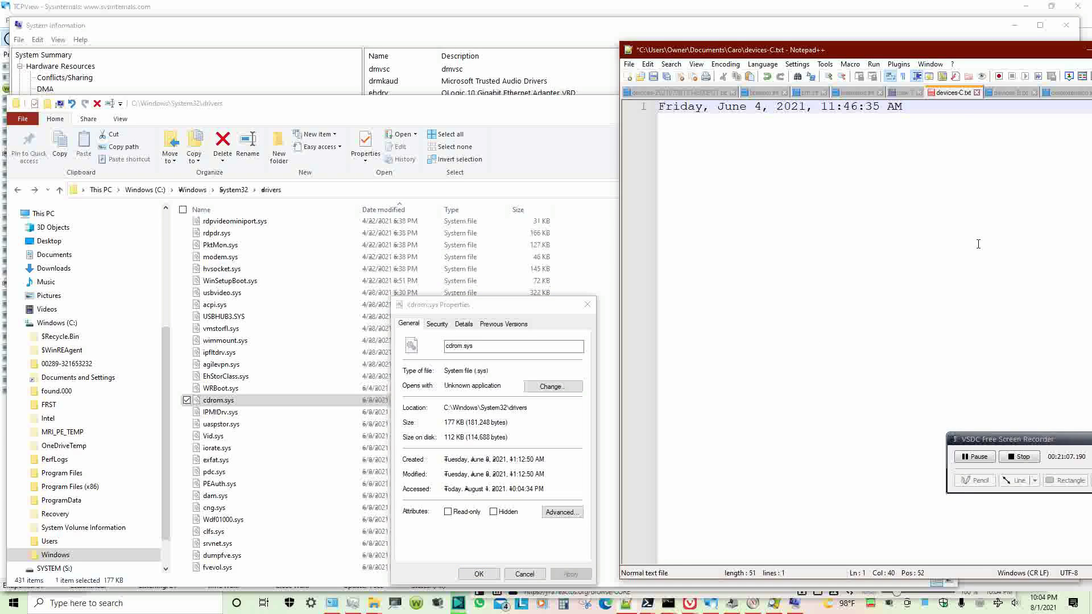
{"action": "key", "text": "ctrl+a"}
{"action": "key", "text": "ctrl+v"}
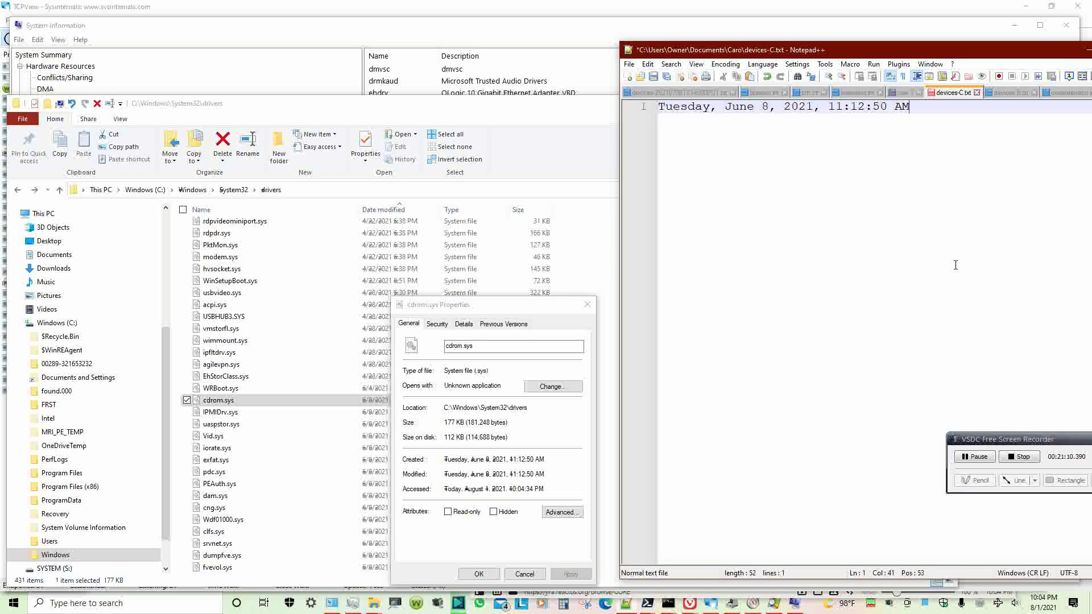
- Review the permissions, version details and previous versions of cdrom.sys, and close its properties
{"action": "left_click", "coordinate": [436, 323]}
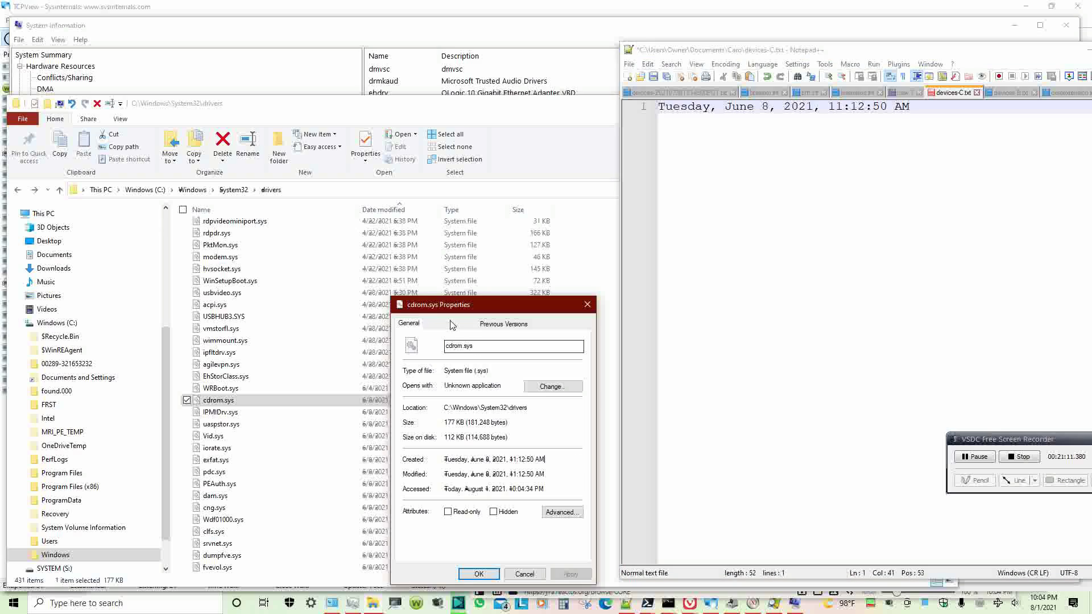
{"action": "left_click", "coordinate": [463, 324]}
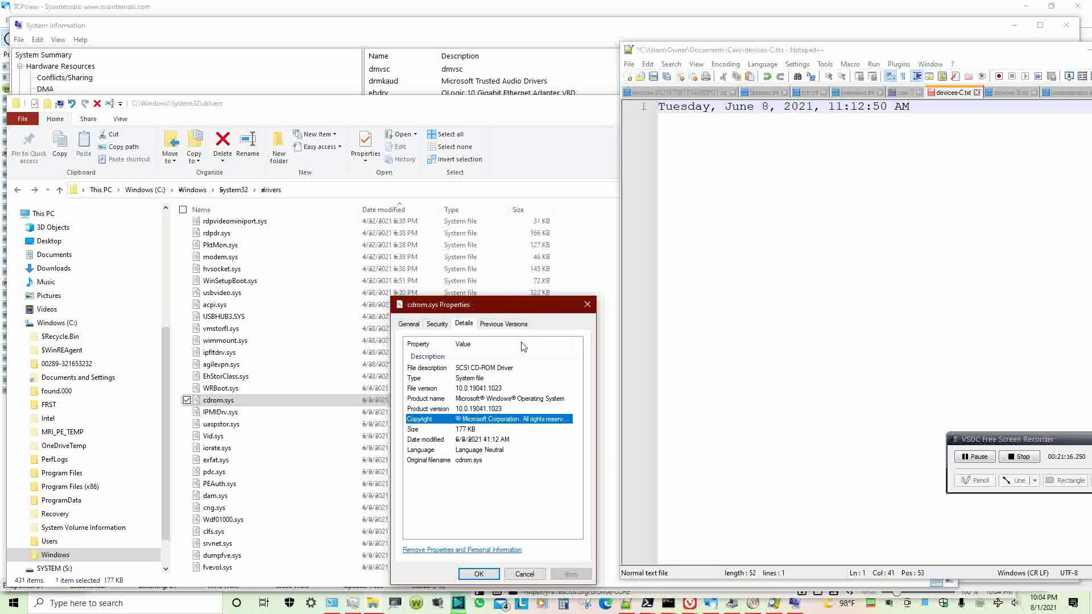
{"action": "left_click", "coordinate": [504, 323]}
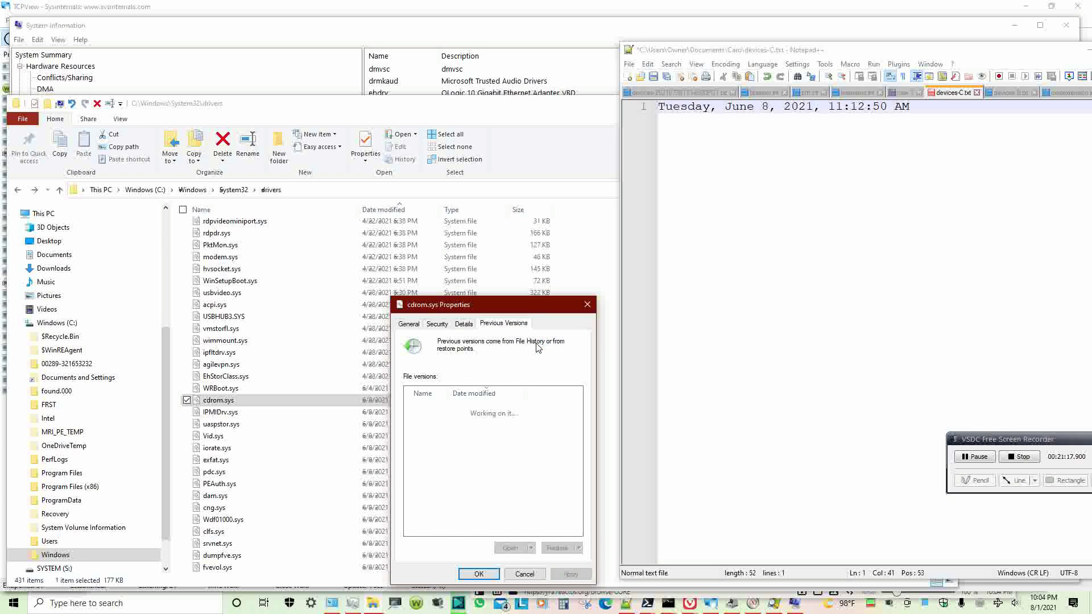
{"action": "left_click", "coordinate": [587, 306]}
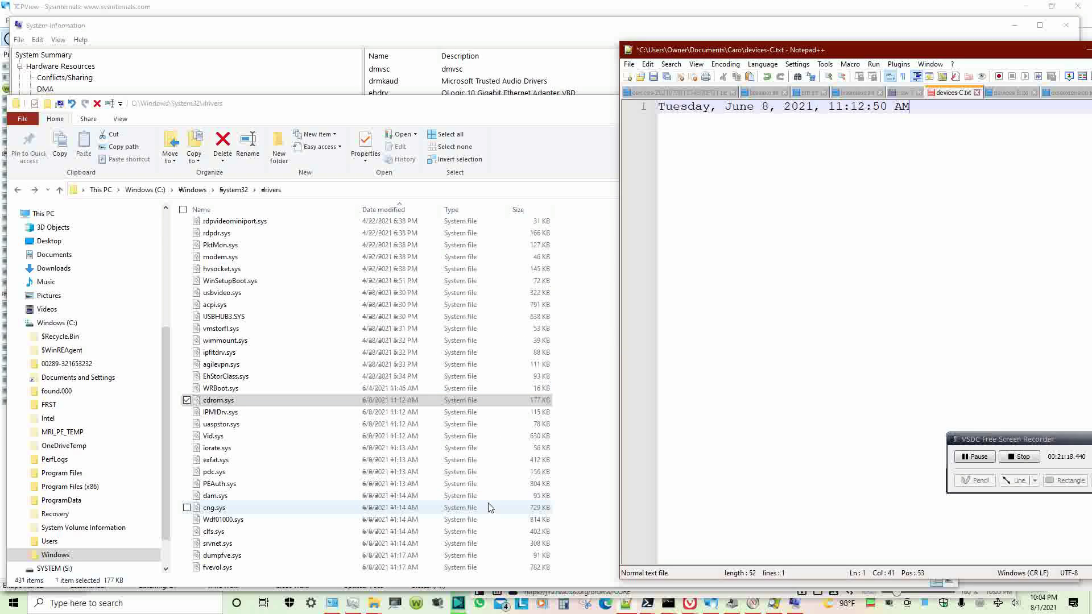
- Open the properties of hdaudbus.sys and replace the note's text with its created timestamp, "Friday, July 9, 2021, 11:04:01 AM"
{"action": "scroll", "coordinate": [490, 507], "scroll_direction": "down", "scroll_amount": 7}
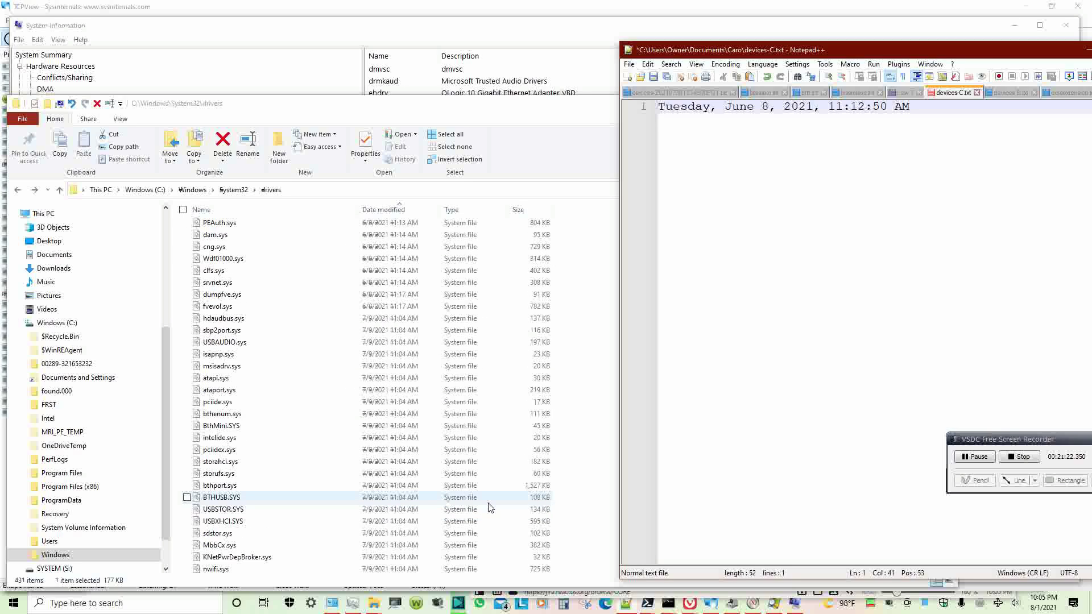
{"action": "left_click", "coordinate": [384, 318]}
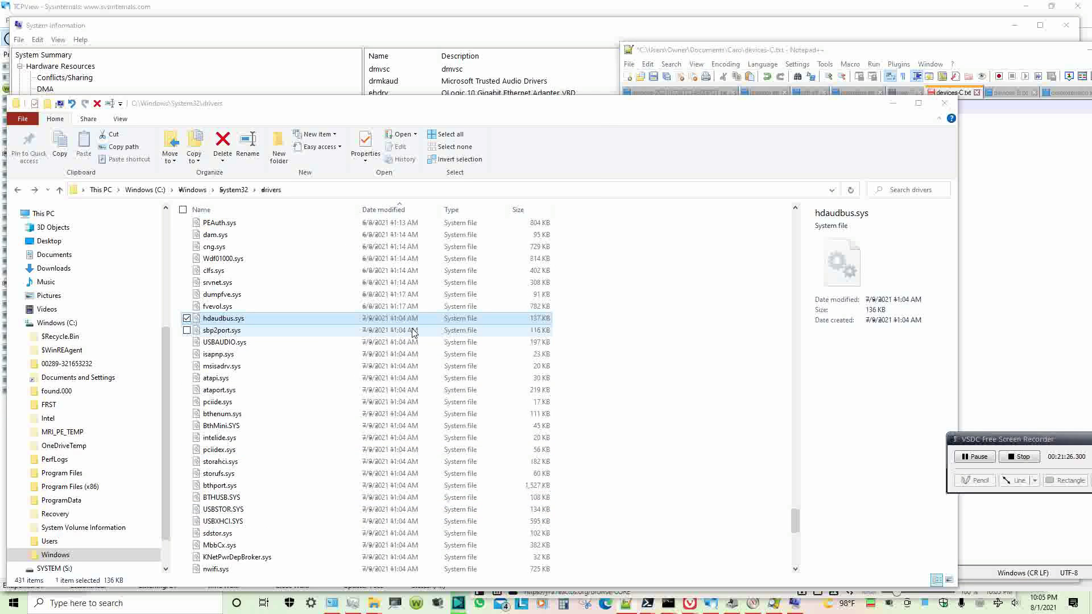
{"action": "right_click", "coordinate": [357, 320]}
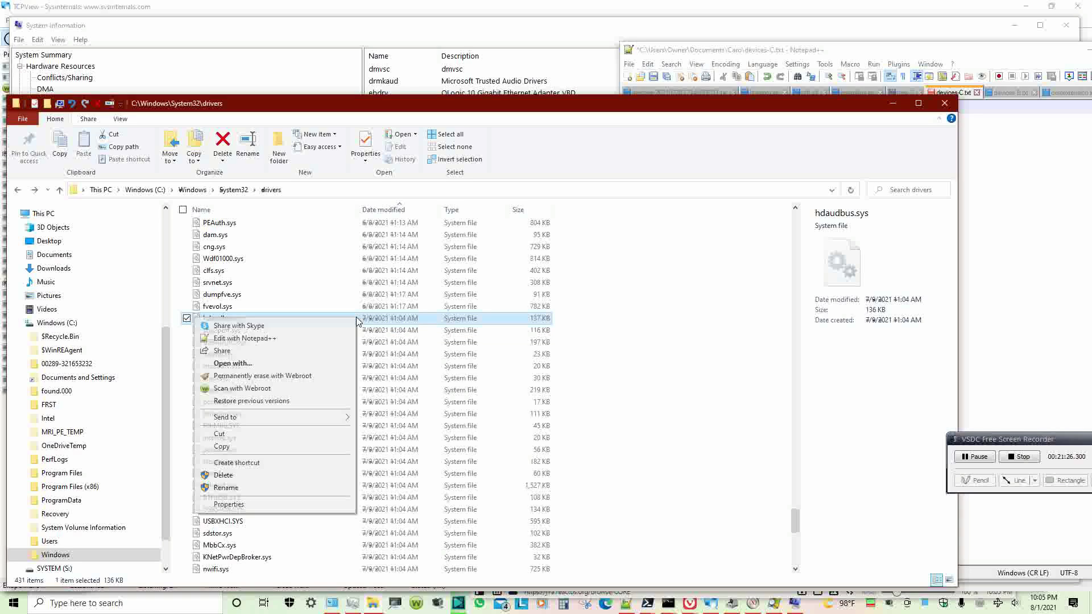
{"action": "left_click", "coordinate": [323, 503]}
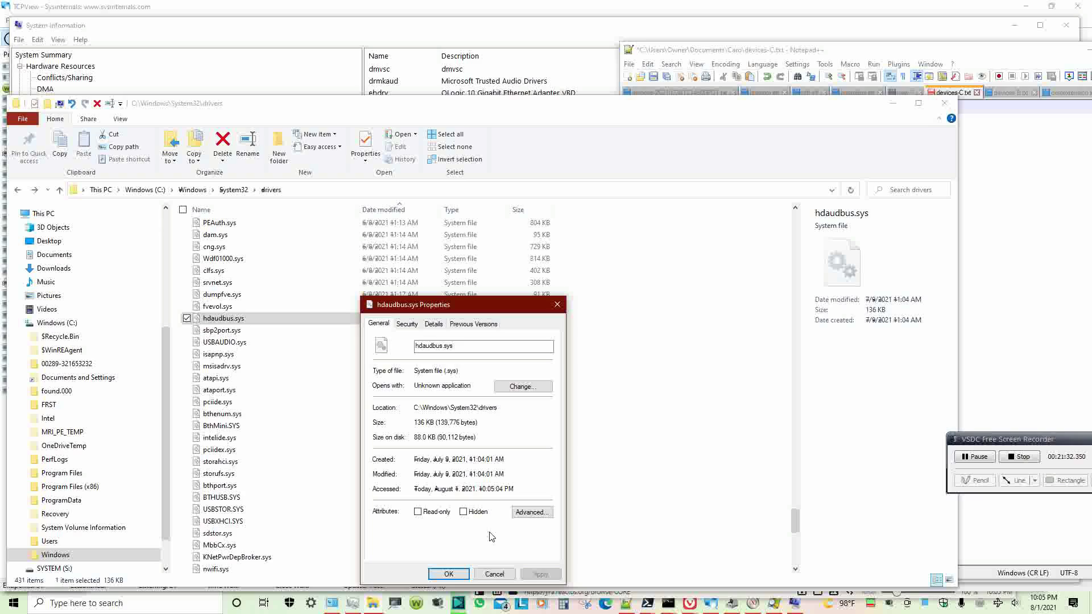
{"action": "left_click_drag", "start_coordinate": [507, 459], "coordinate": [413, 460]}
{"action": "key", "text": "ctrl+c"}
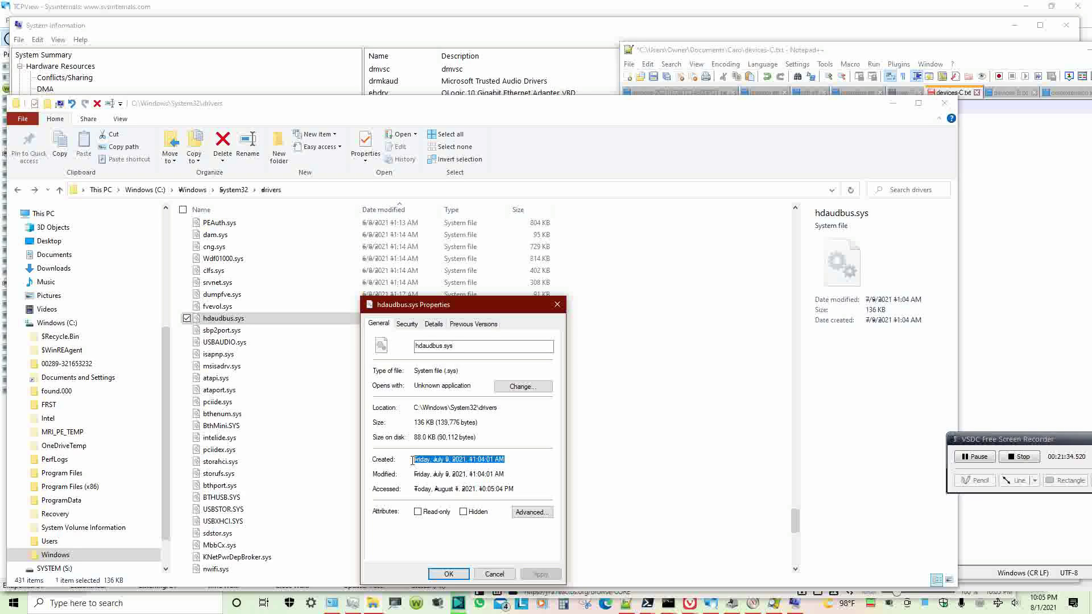
{"action": "left_click", "coordinate": [987, 261]}
{"action": "key", "text": "ctrl+a"}
{"action": "key", "text": "ctrl+v"}
- Compare the modified timestamp of hdaudbus.sys with the note, review its permissions, version details and previous versions, and close its properties
{"action": "left_click", "coordinate": [513, 453]}
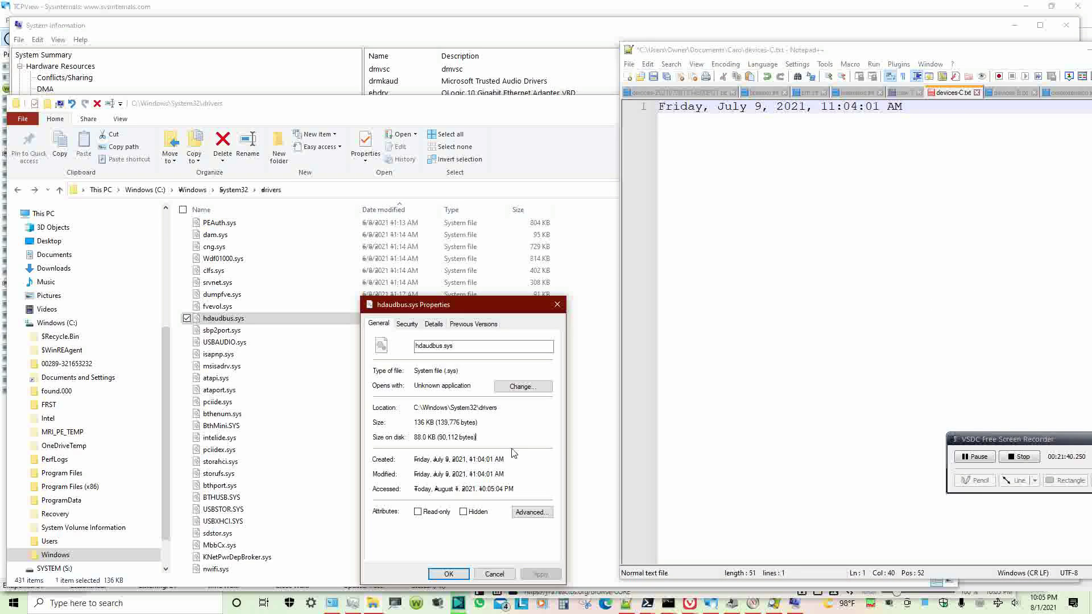
{"action": "left_click_drag", "start_coordinate": [505, 474], "coordinate": [412, 475]}
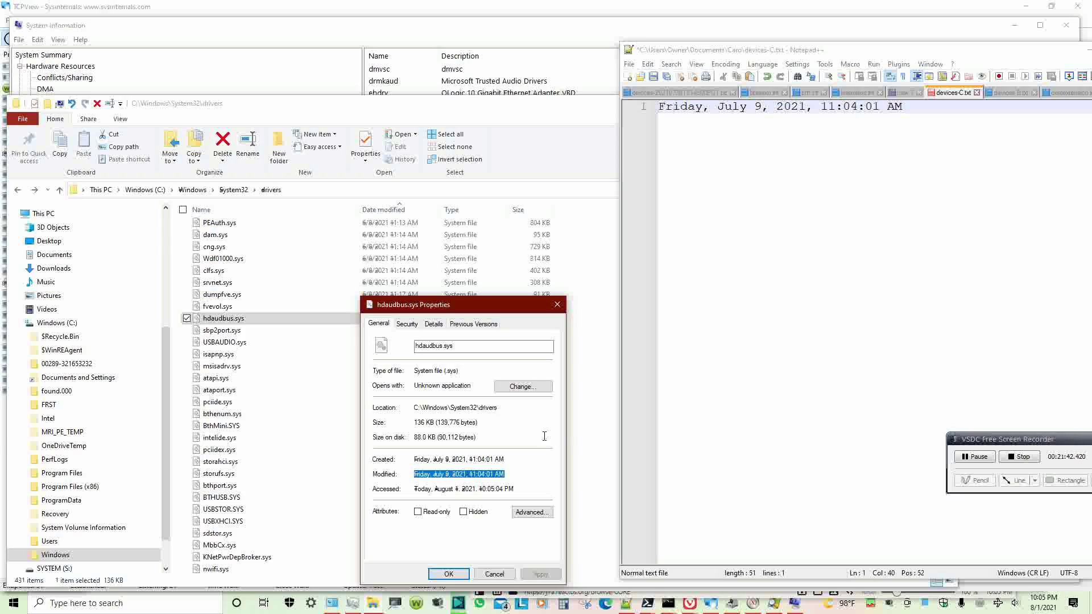
{"action": "left_click", "coordinate": [806, 253]}
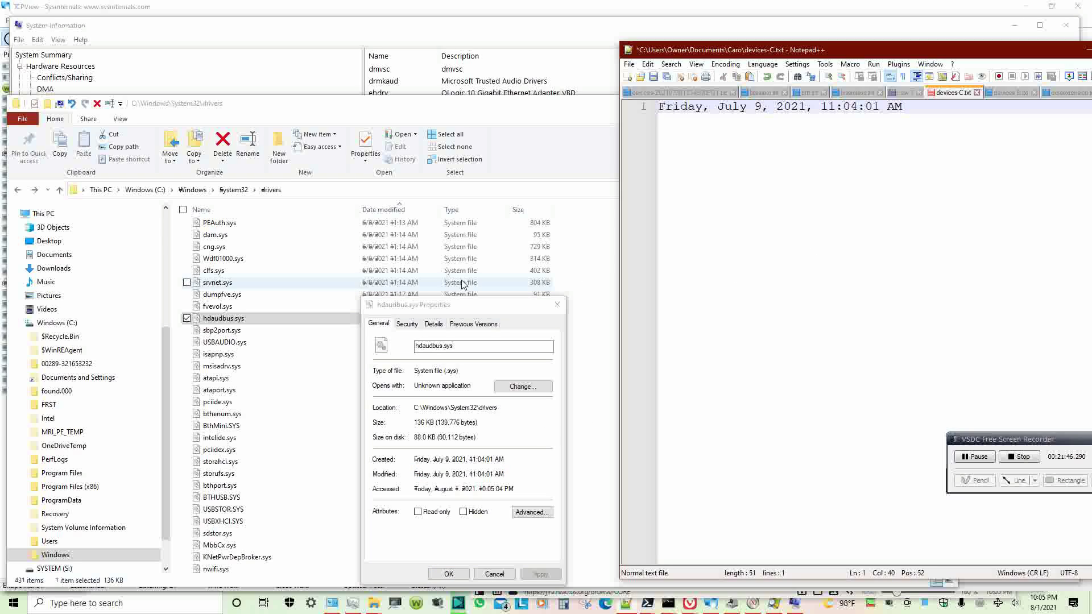
{"action": "left_click", "coordinate": [408, 324]}
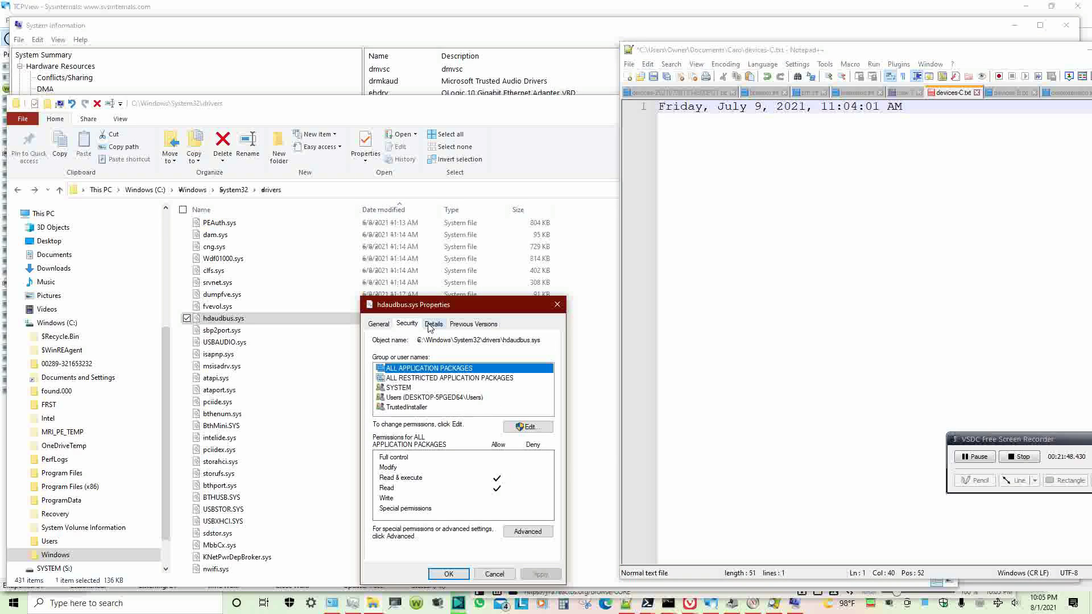
{"action": "left_click", "coordinate": [435, 324]}
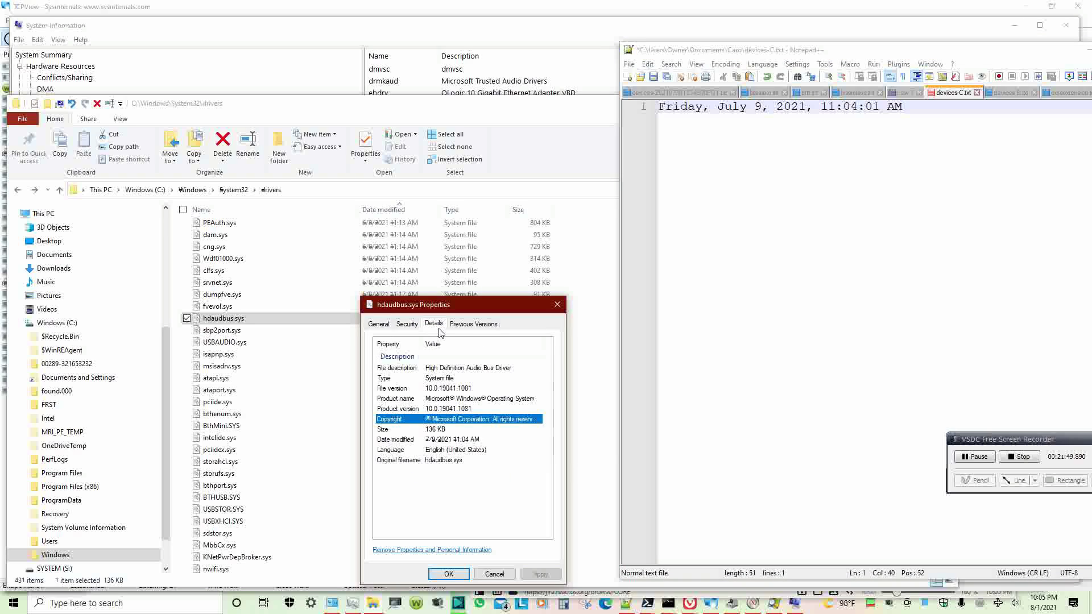
{"action": "left_click", "coordinate": [473, 323]}
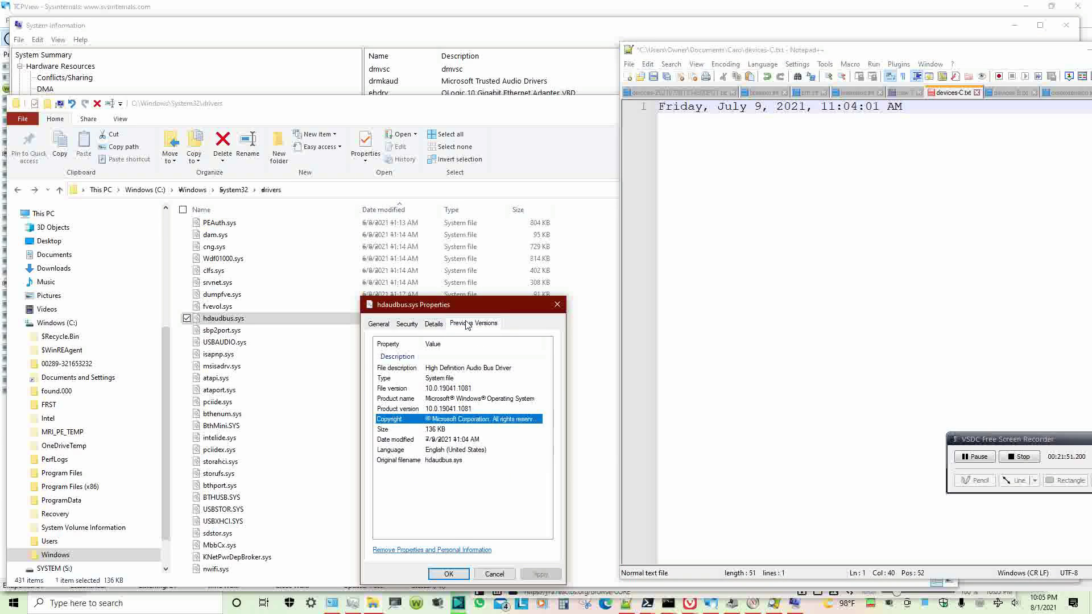
{"action": "left_click", "coordinate": [557, 305]}
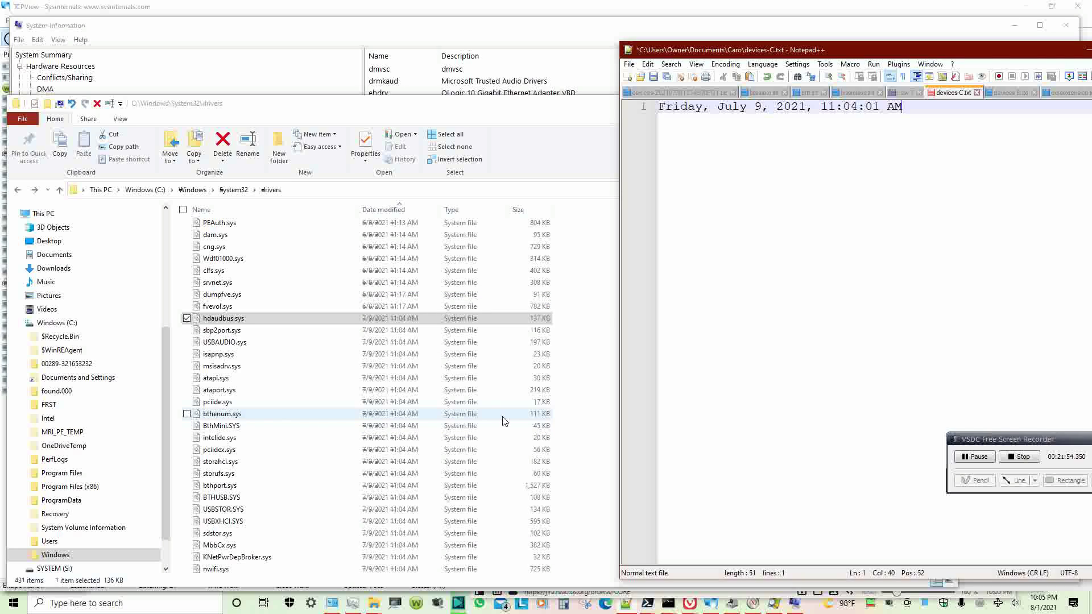
- Open the properties of usbprint.sys and replace the note's text with its created timestamp, "Friday, July 16, 2021, 2:56:24 PM"
{"action": "scroll", "coordinate": [505, 421], "scroll_direction": "down", "scroll_amount": 1}
{"action": "scroll", "coordinate": [504, 420], "scroll_direction": "down", "scroll_amount": 12}
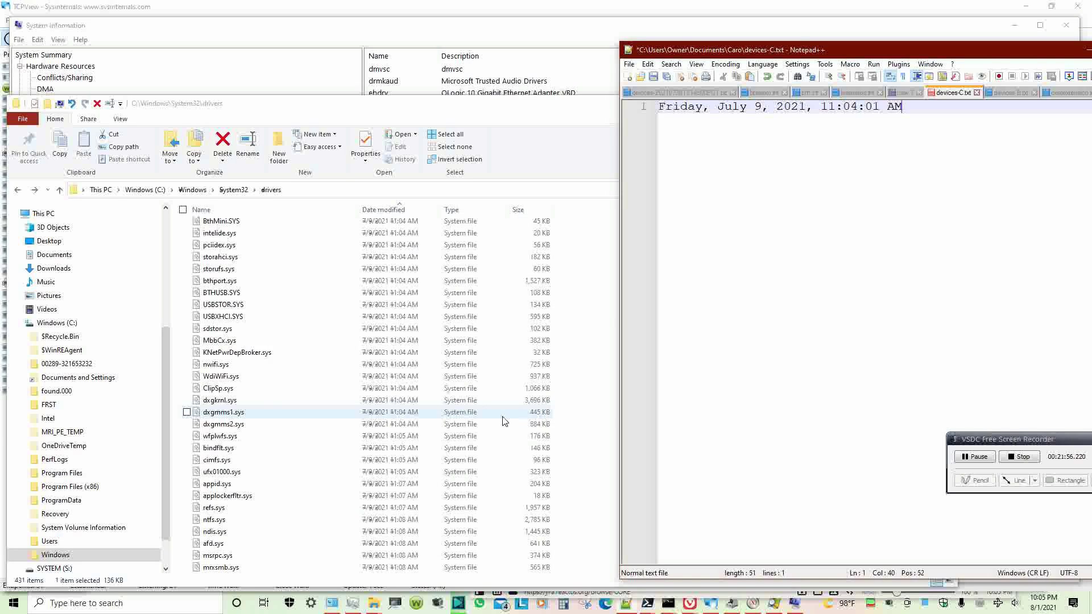
{"action": "scroll", "coordinate": [505, 421], "scroll_direction": "up", "scroll_amount": 2}
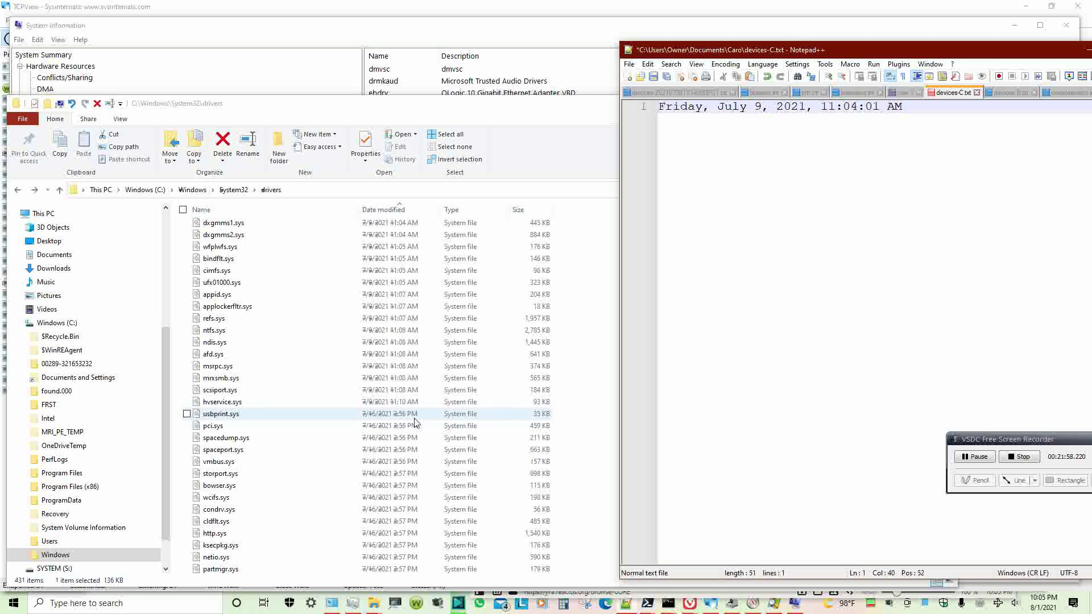
{"action": "left_click", "coordinate": [469, 415]}
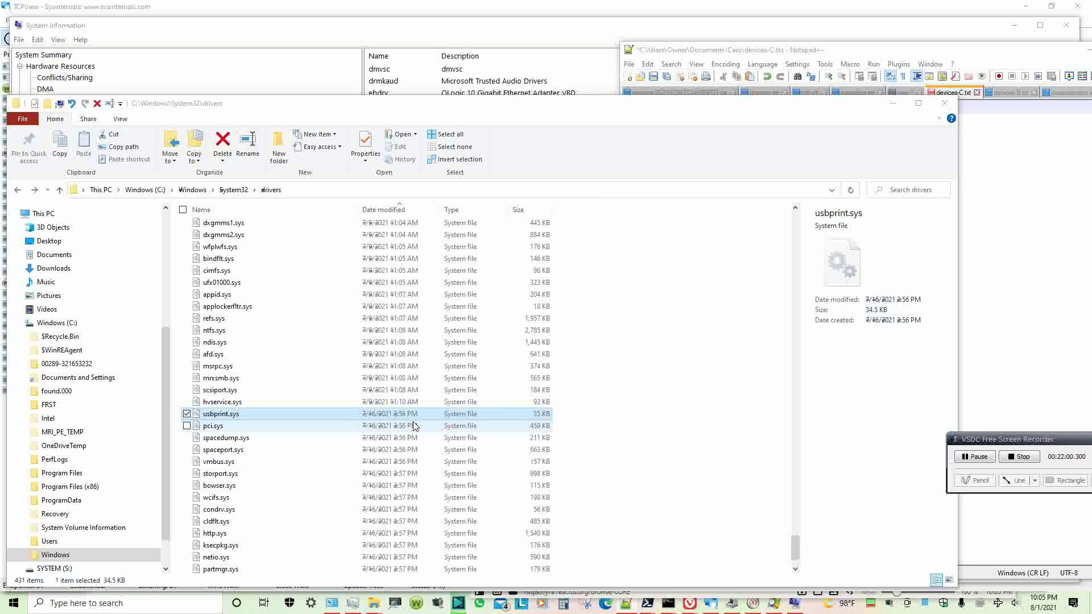
{"action": "right_click", "coordinate": [388, 416]}
{"action": "left_click", "coordinate": [319, 403]}
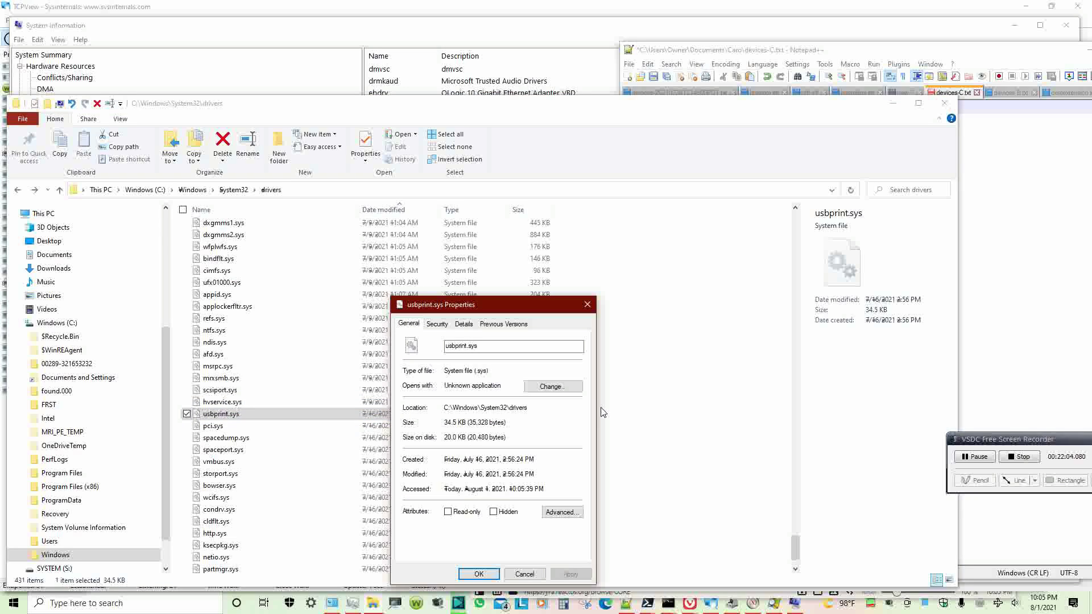
{"action": "left_click_drag", "start_coordinate": [549, 460], "coordinate": [438, 461]}
{"action": "key", "text": "ctrl+c"}
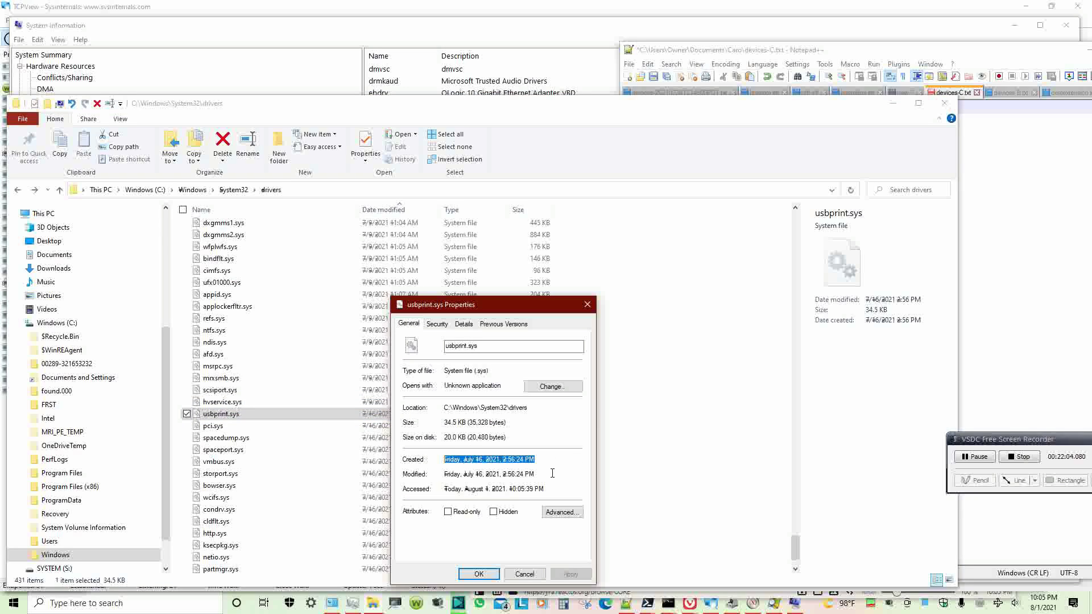
{"action": "left_click", "coordinate": [1003, 190]}
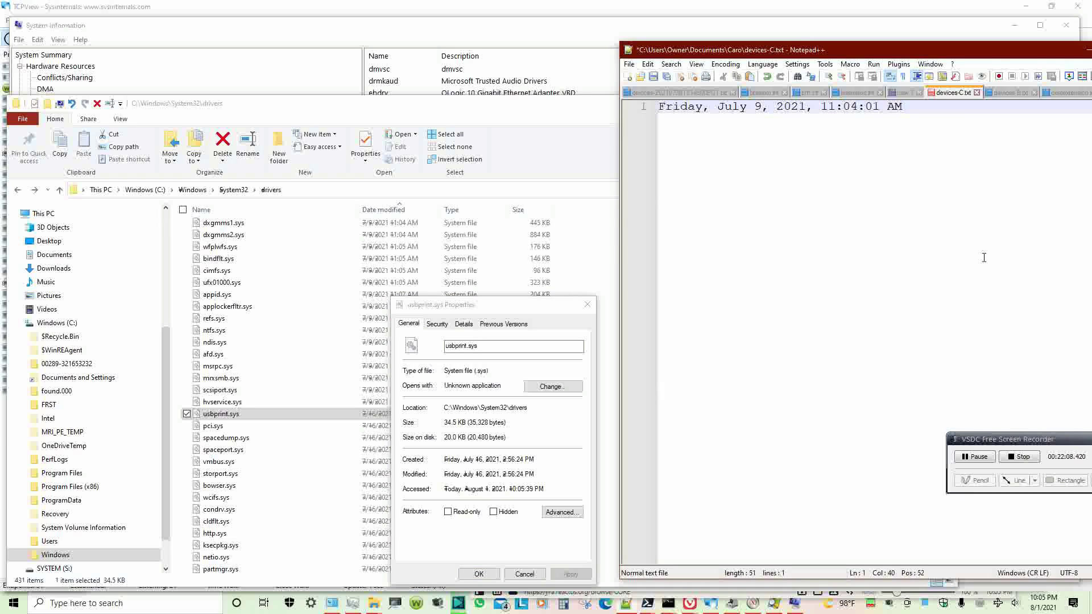
{"action": "key", "text": "shift+Home"}
{"action": "key", "text": "ctrl+v"}
- Review the permissions, version details and previous versions of usbprint.sys, and close its properties
{"action": "left_click", "coordinate": [437, 323]}
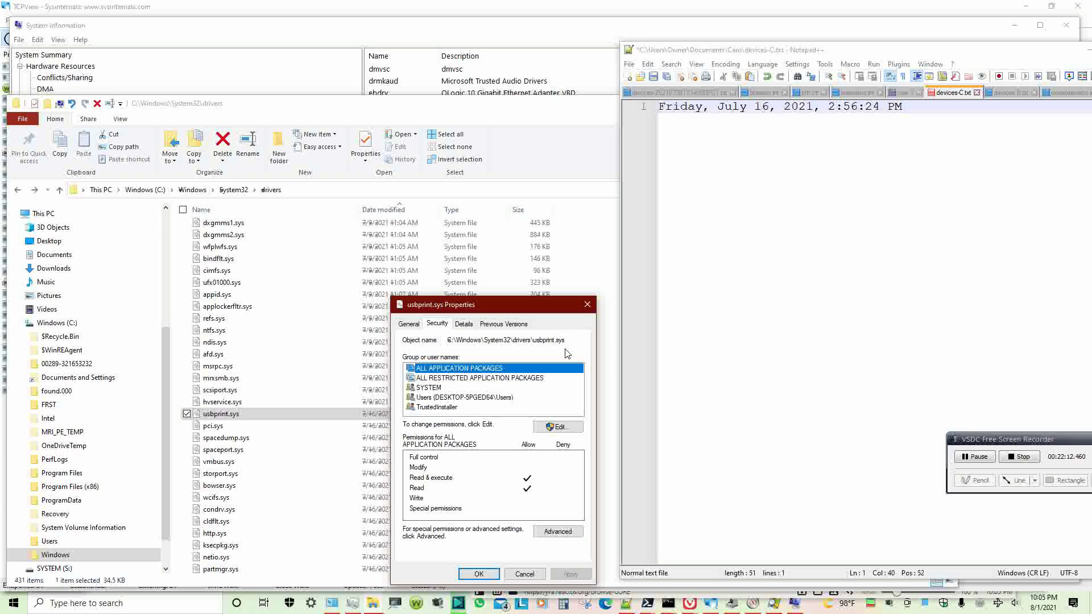
{"action": "left_click", "coordinate": [463, 323]}
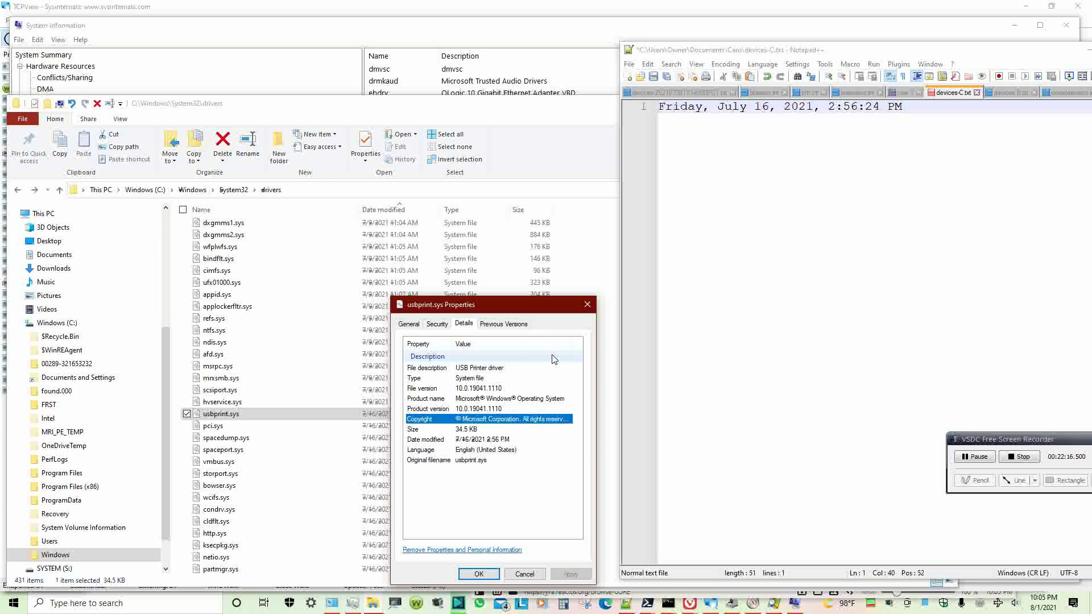
{"action": "left_click", "coordinate": [503, 323]}
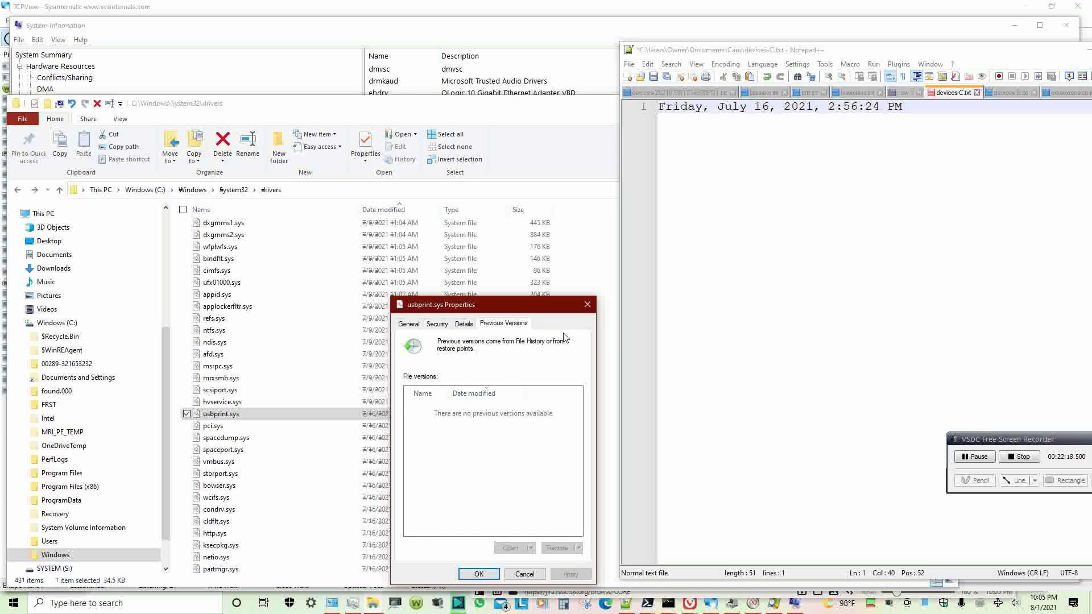
{"action": "left_click", "coordinate": [591, 306]}
- Open the properties of PROCEXP152.SYS and replace the note's text with its created timestamp, "Friday, July 2, 2021, 4:27:20 PM"
{"action": "scroll", "coordinate": [502, 396], "scroll_direction": "down", "scroll_amount": 2}
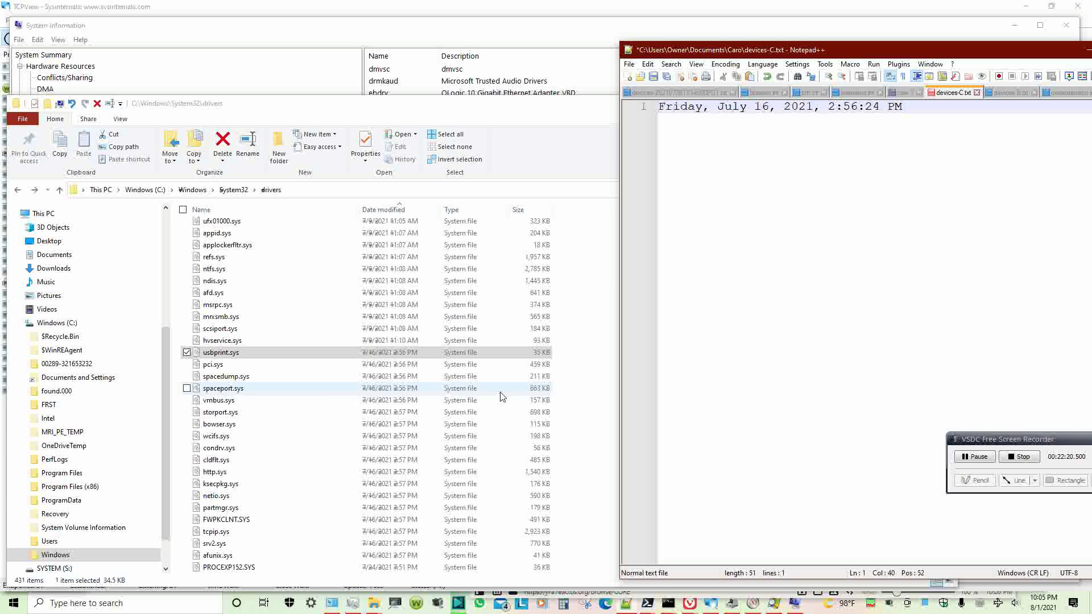
{"action": "left_click", "coordinate": [514, 195]}
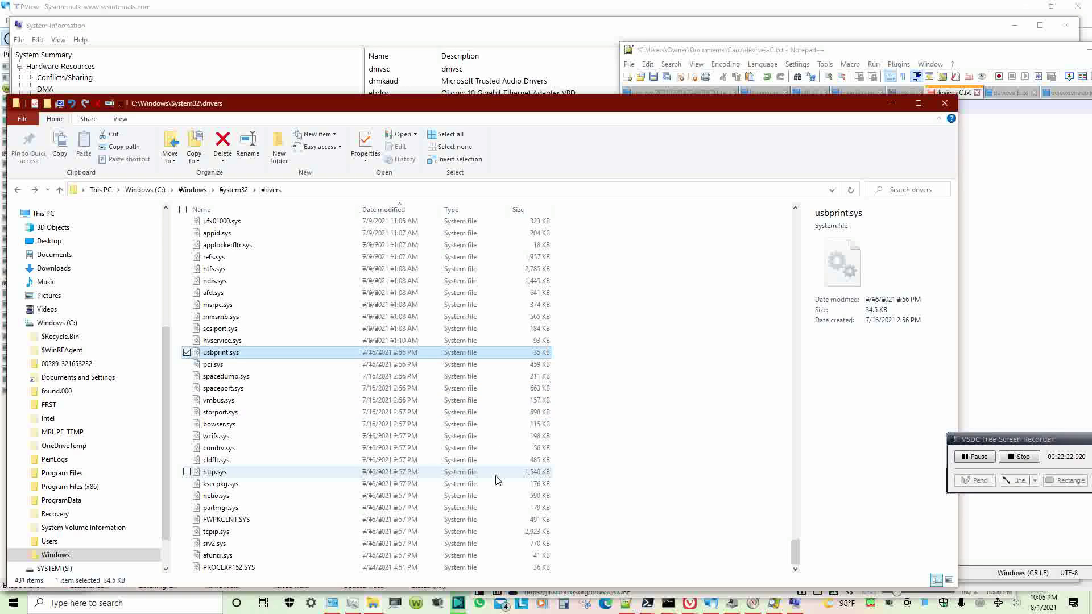
{"action": "left_click", "coordinate": [383, 567]}
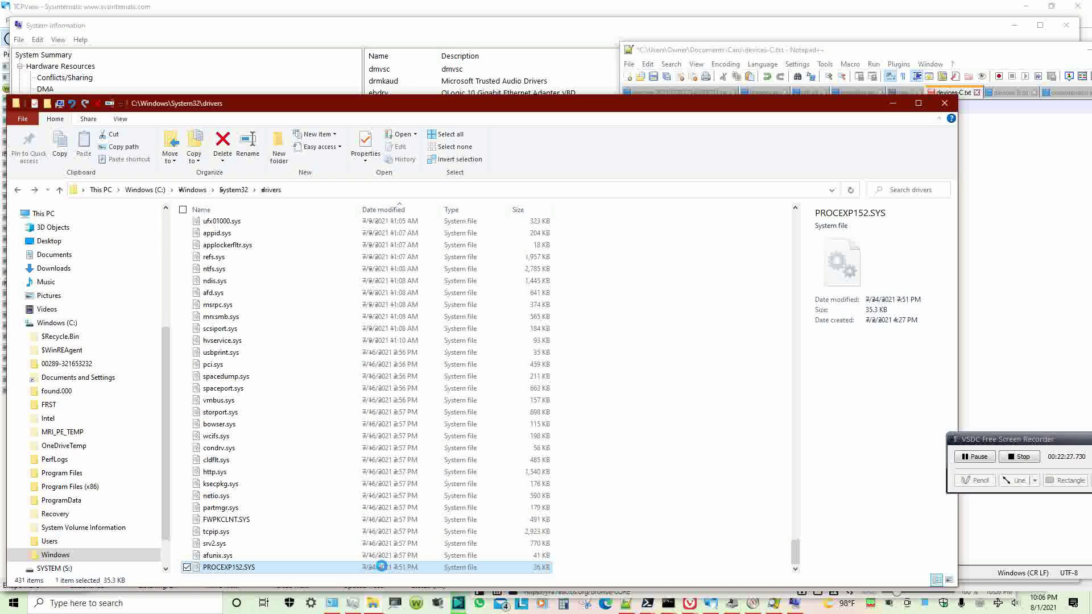
{"action": "right_click", "coordinate": [384, 567]}
{"action": "left_click", "coordinate": [362, 555]}
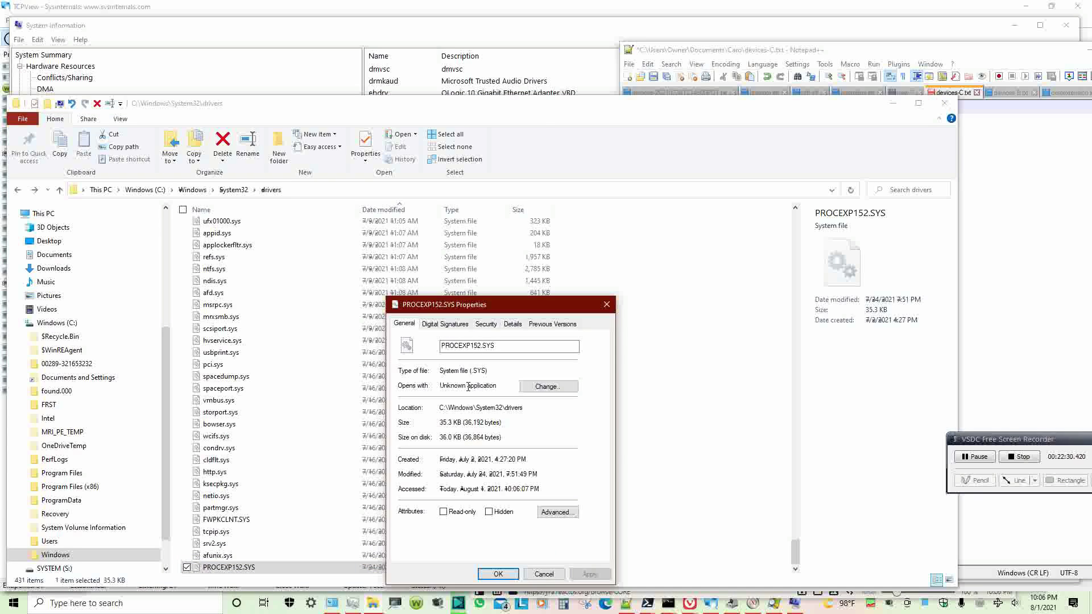
{"action": "left_click_drag", "start_coordinate": [532, 460], "coordinate": [439, 460]}
{"action": "key", "text": "ctrl+c"}
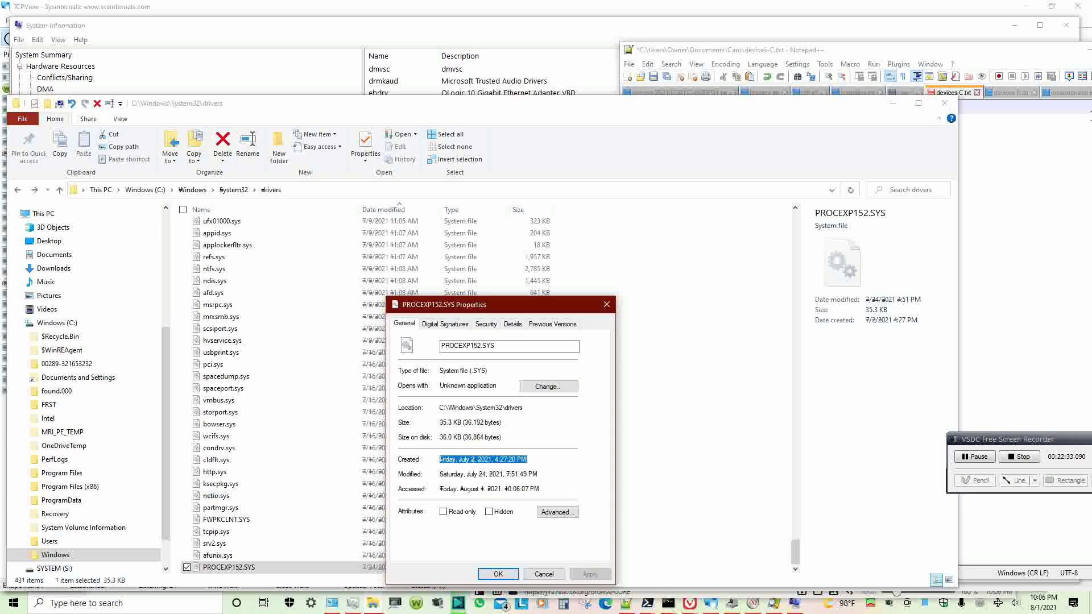
{"action": "left_click", "coordinate": [1021, 161]}
{"action": "key", "text": "ctrl+a"}
{"action": "key", "text": "ctrl+v"}
- Replace the note's text with the modified timestamp of PROCEXP152.SYS, "Saturday, July 24, 2021, 7:51:49 PM"
{"action": "left_click_drag", "start_coordinate": [539, 474], "coordinate": [420, 475]}
{"action": "key", "text": "ctrl+c"}
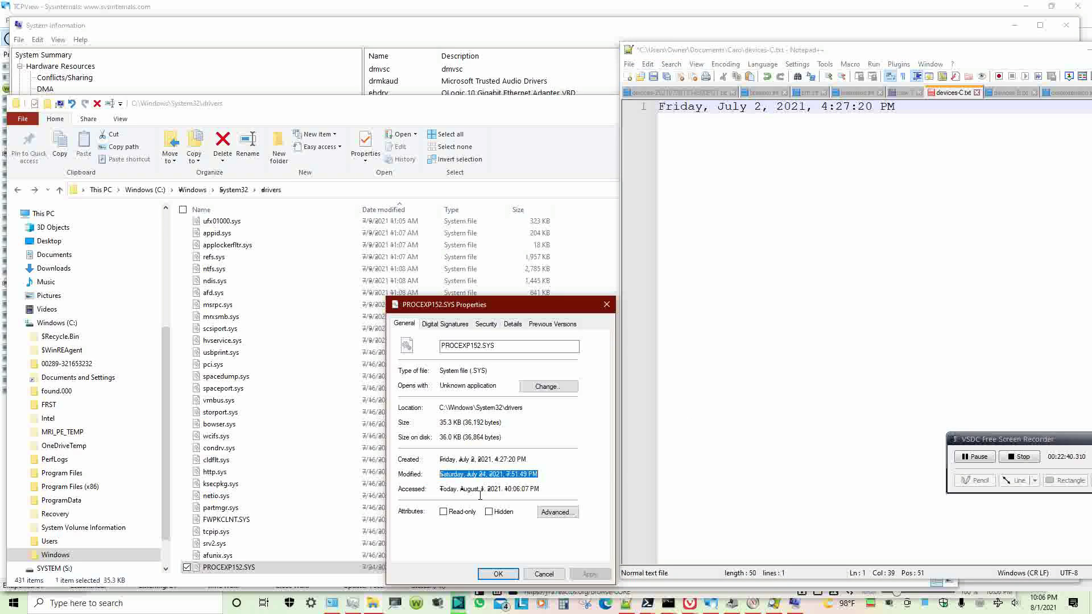
{"action": "left_click", "coordinate": [845, 311]}
{"action": "key", "text": "shift+Home"}
{"action": "key", "text": "ctrl+v"}
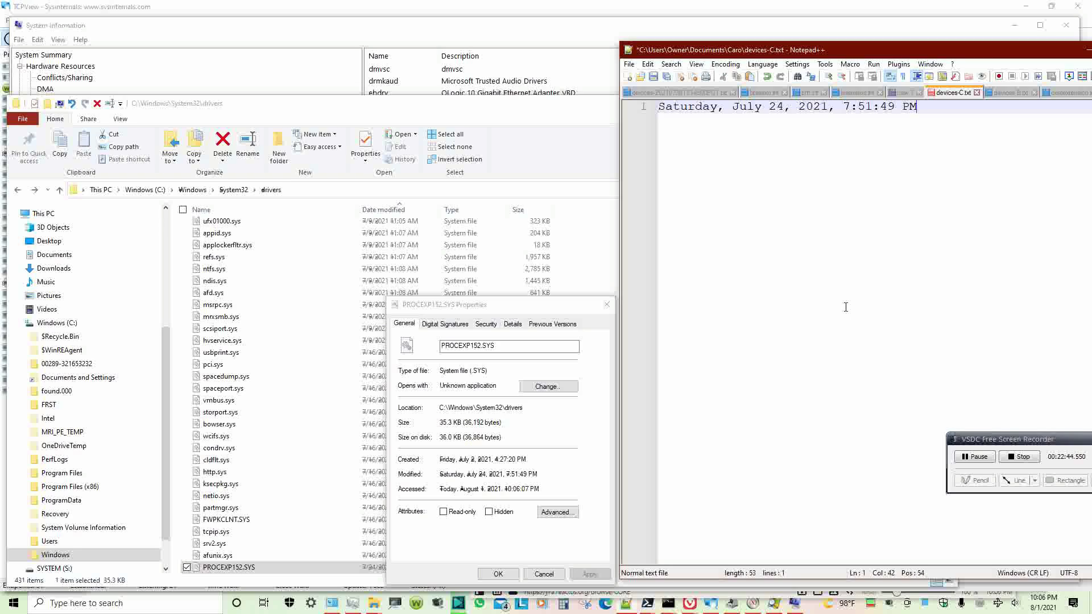
- Inspect the details of the sha256 digital signature on PROCEXP152.SYS and close them
{"action": "left_click", "coordinate": [445, 324]}
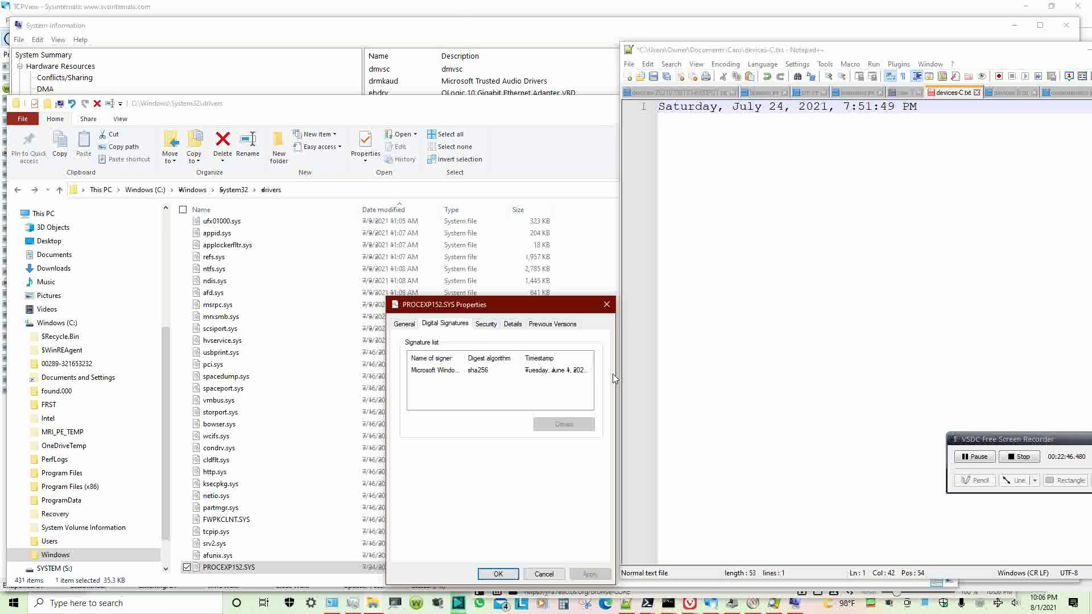
{"action": "left_click", "coordinate": [531, 371]}
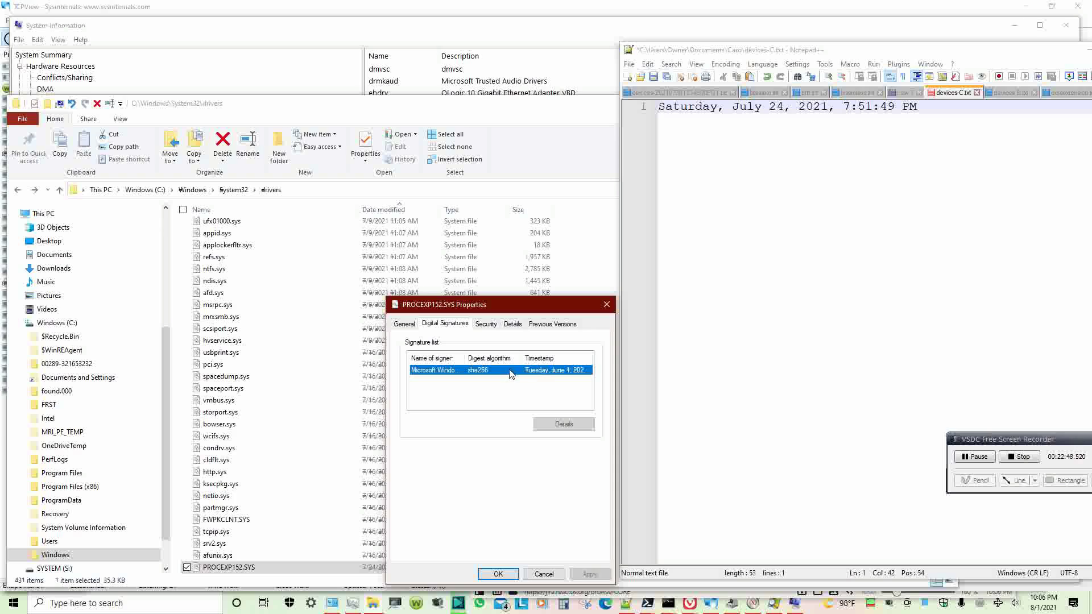
{"action": "double_click", "coordinate": [511, 371]}
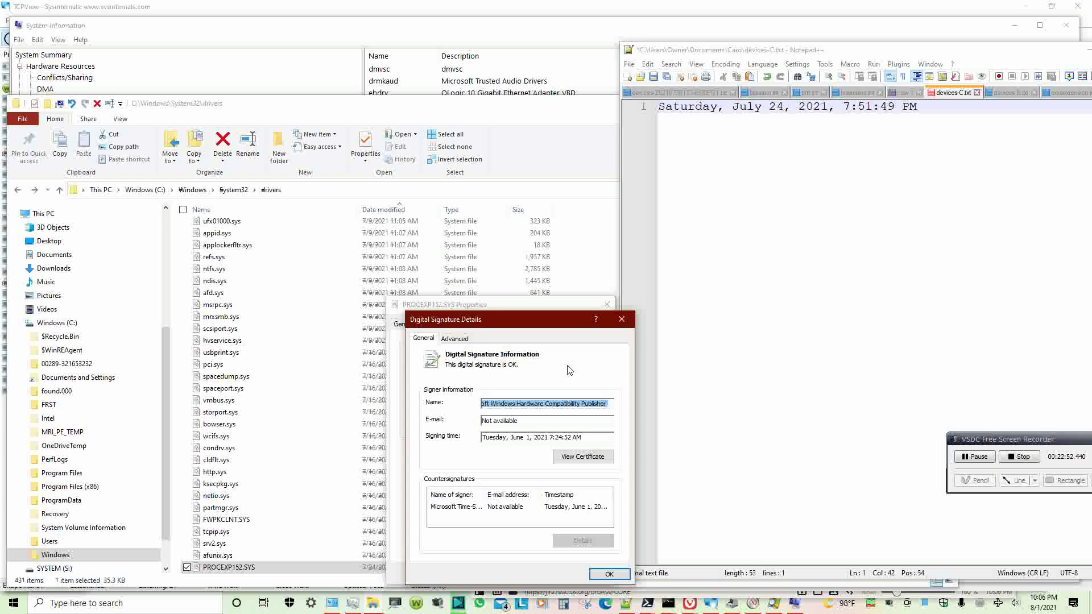
{"action": "left_click", "coordinate": [621, 319]}
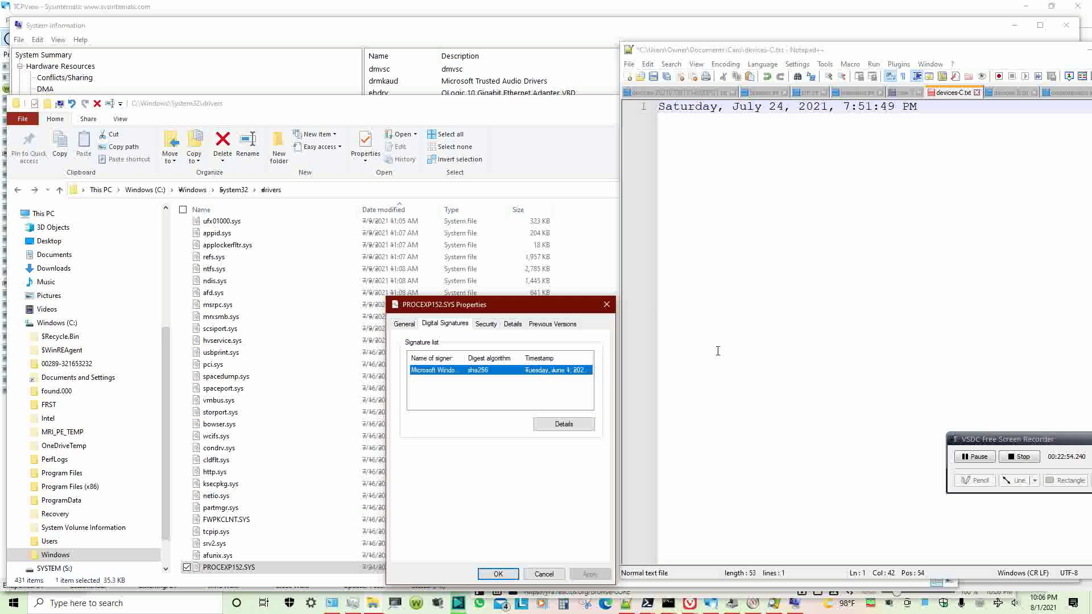
- Review the permissions and version details of PROCEXP152.SYS, and close its properties
{"action": "left_click", "coordinate": [486, 323]}
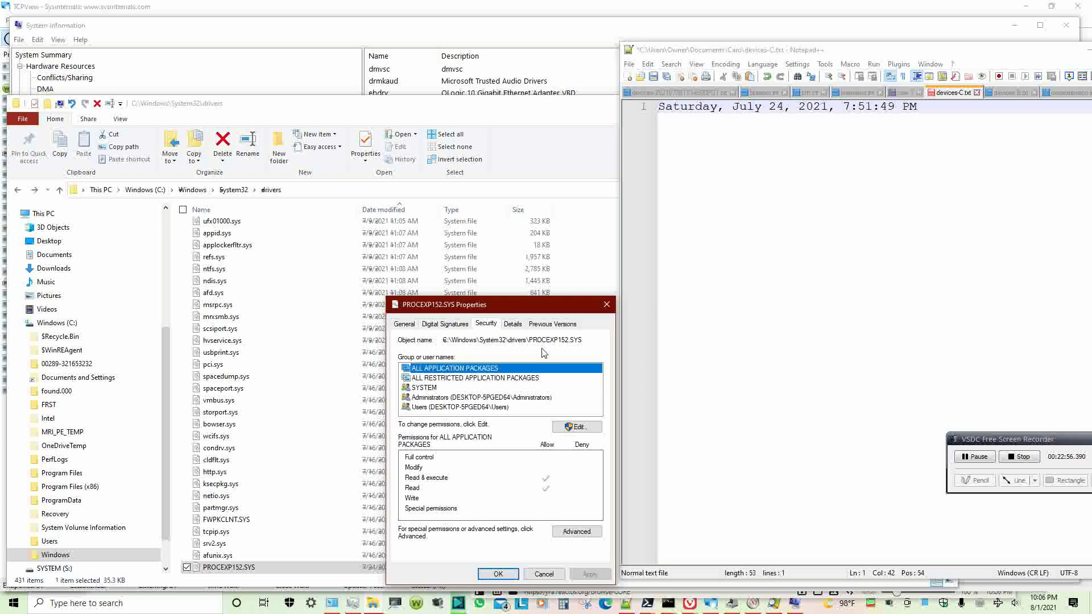
{"action": "left_click", "coordinate": [512, 323]}
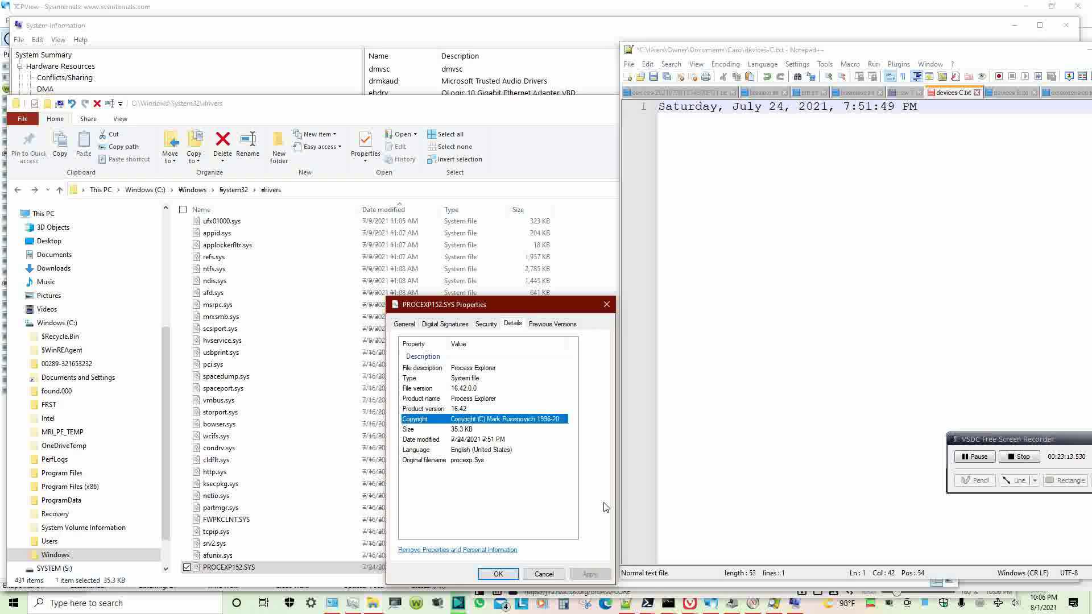
{"action": "left_click", "coordinate": [547, 574]}
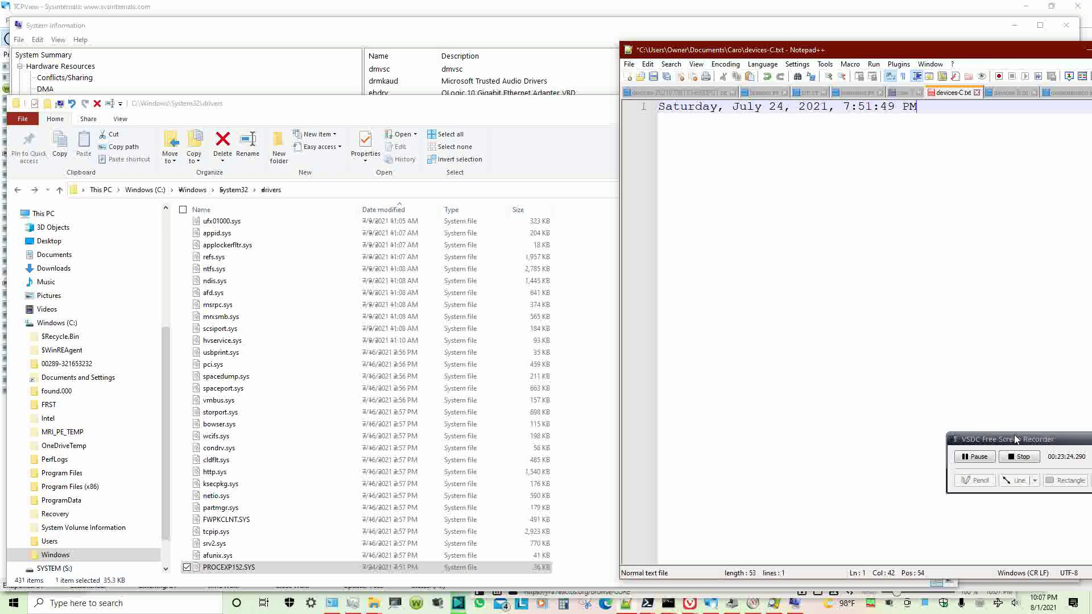
- Switch to Device Manager, open the System Firmware properties and check its driver information and driver file details
{"action": "left_click", "coordinate": [732, 603]}
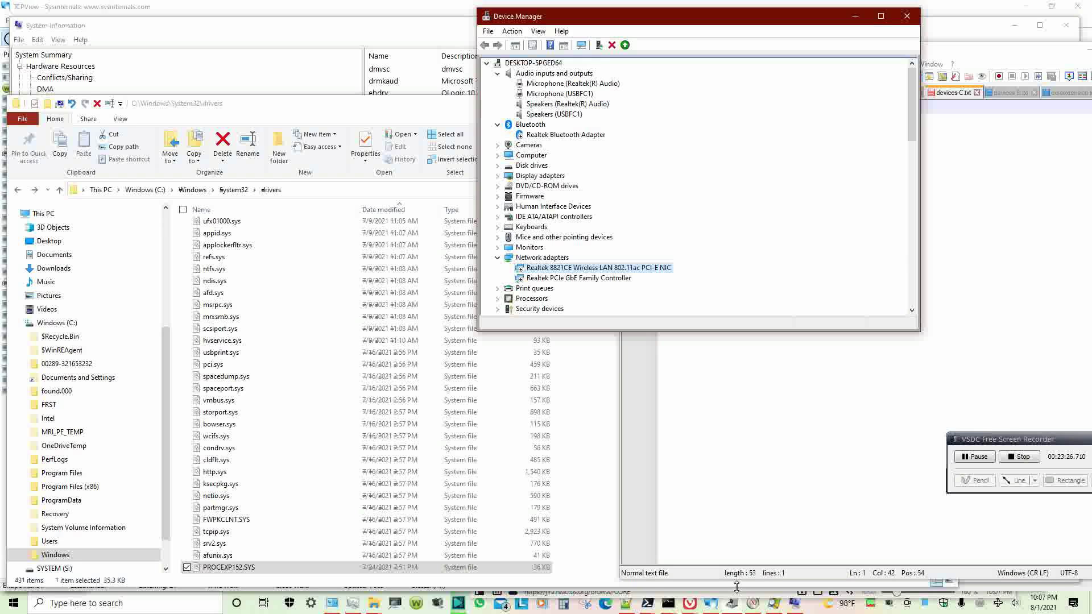
{"action": "right_click", "coordinate": [564, 208]}
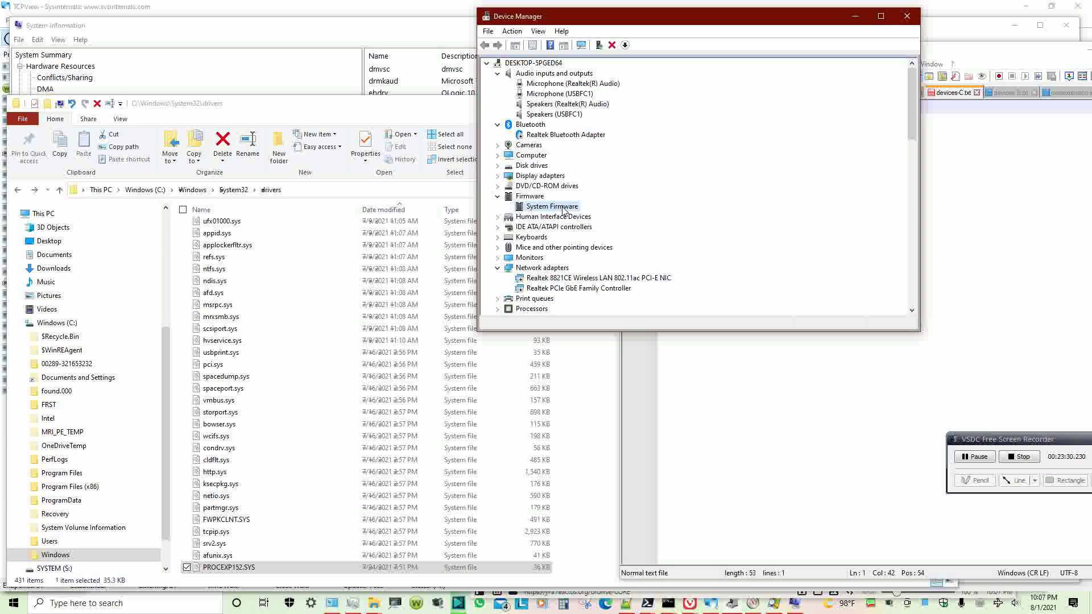
{"action": "left_click", "coordinate": [587, 274]}
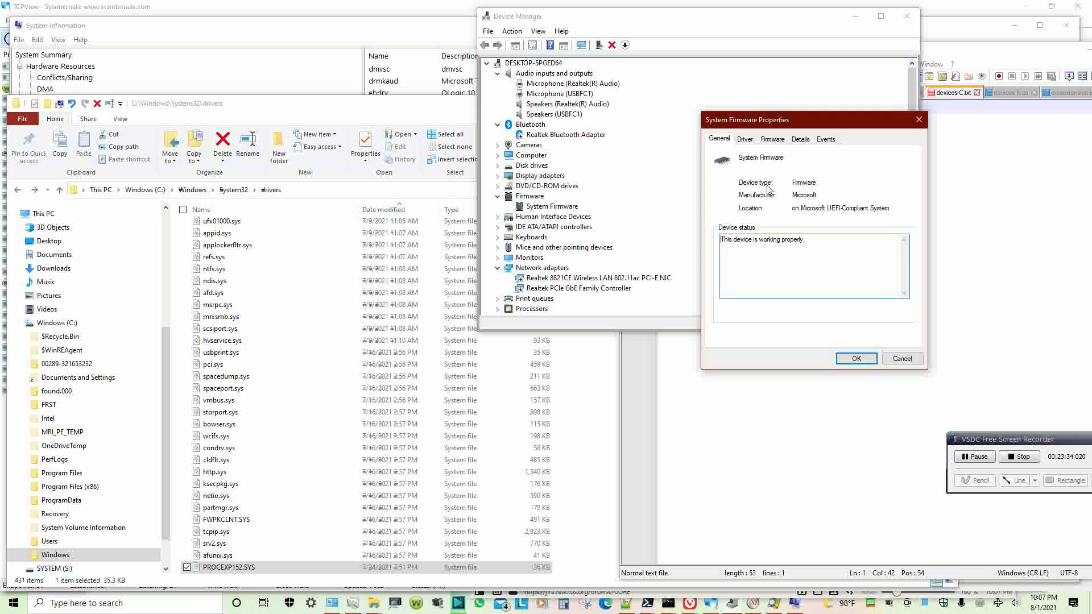
{"action": "left_click", "coordinate": [749, 140]}
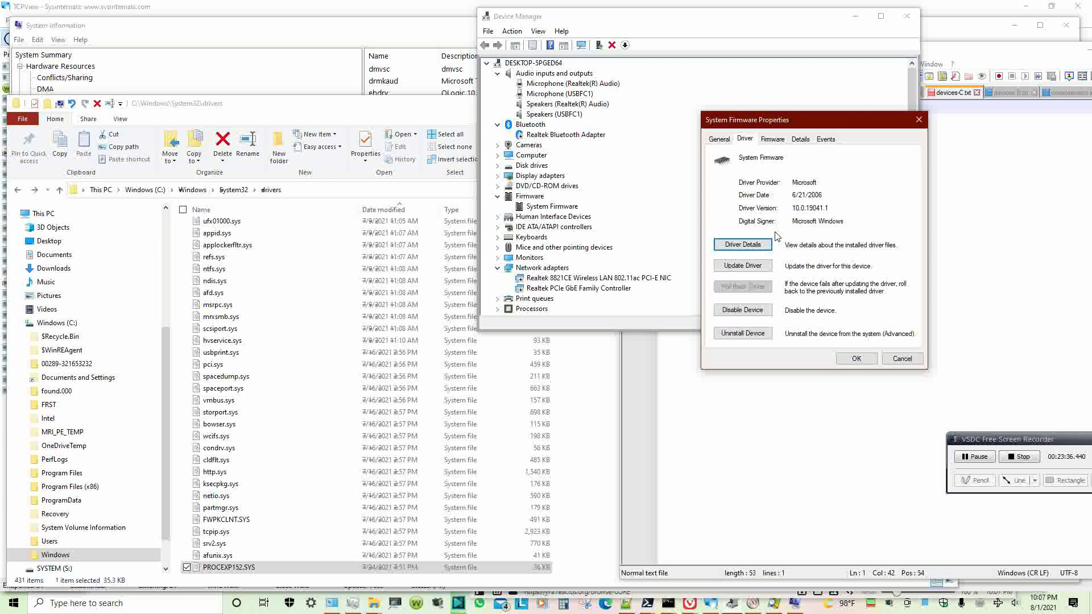
{"action": "left_click", "coordinate": [756, 246]}
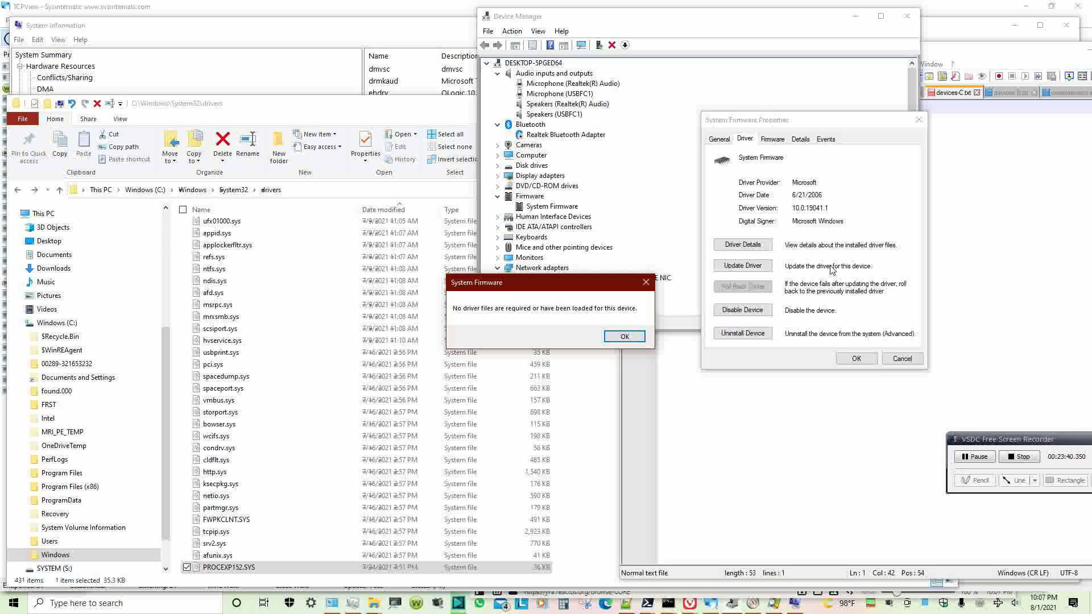
{"action": "left_click", "coordinate": [631, 338]}
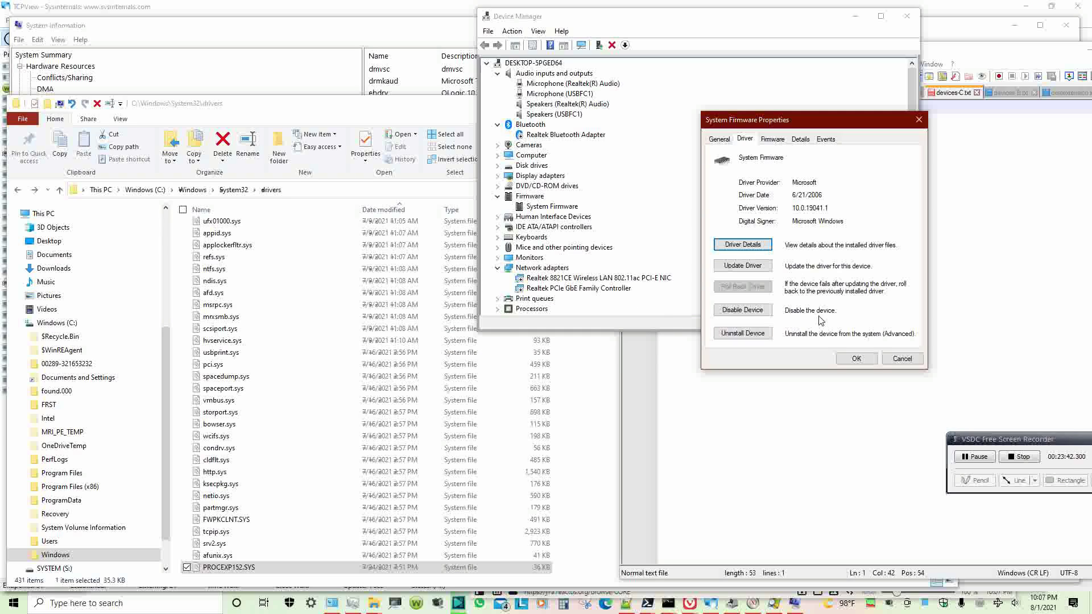
- Review the System Firmware's firmware information and its Device instance path and Hardware Ids properties
{"action": "left_click", "coordinate": [774, 139]}
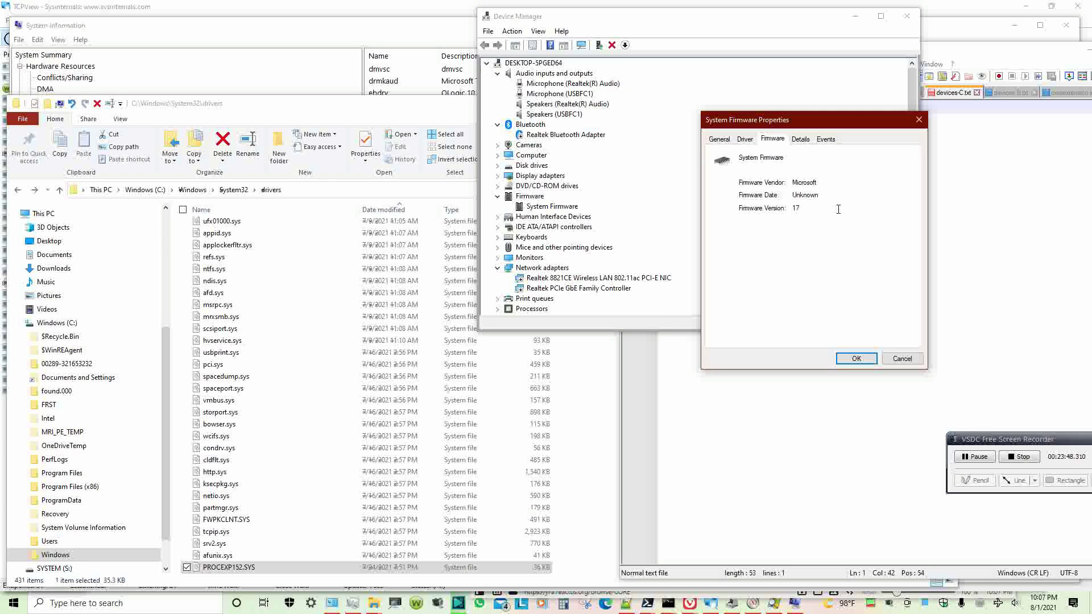
{"action": "left_click", "coordinate": [800, 140]}
{"action": "left_click", "coordinate": [841, 194]}
{"action": "left_click", "coordinate": [835, 212]}
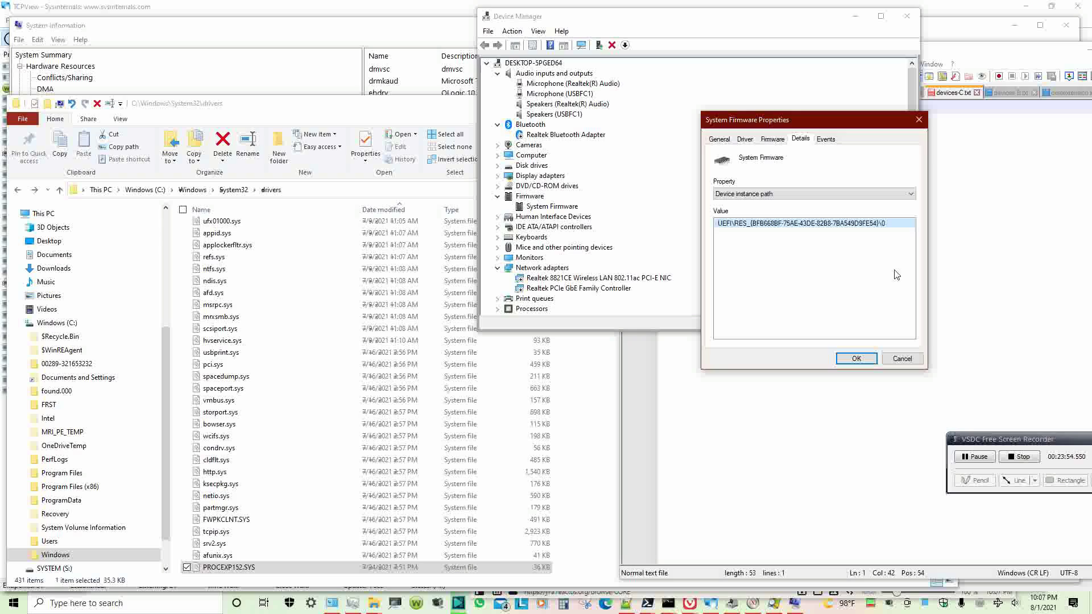
{"action": "left_click", "coordinate": [872, 194]}
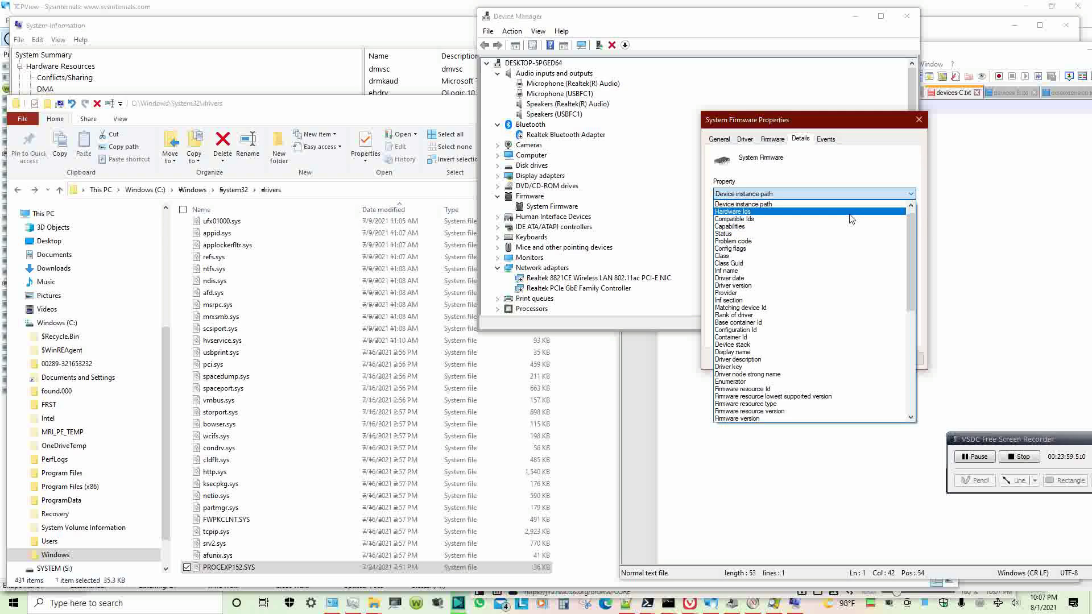
{"action": "left_click", "coordinate": [856, 212]}
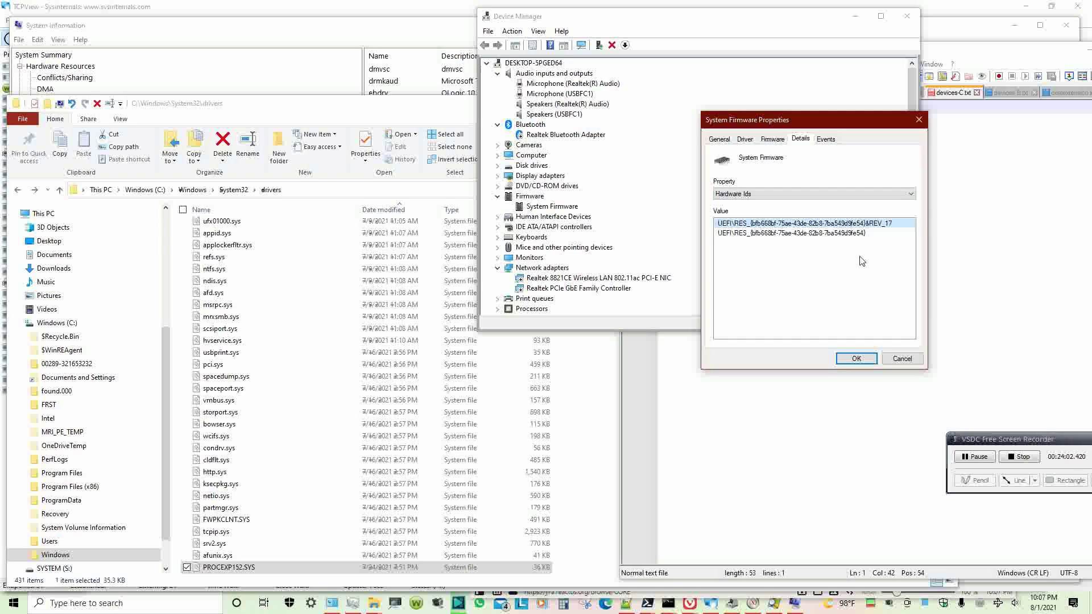
- View the System Firmware's Status, Driver date and Driver version properties
{"action": "left_click", "coordinate": [908, 194]}
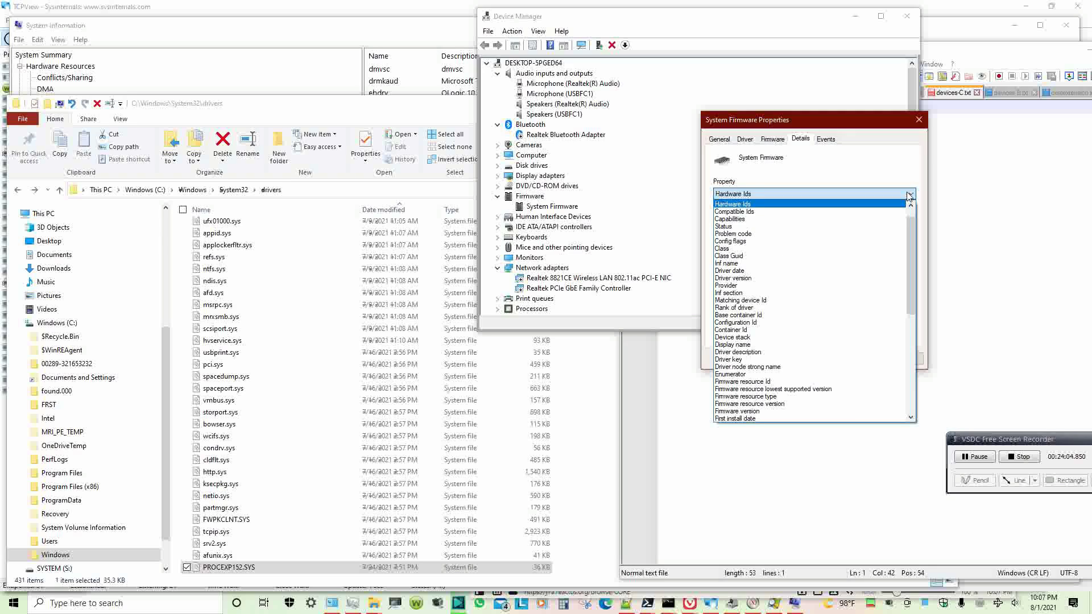
{"action": "left_click", "coordinate": [895, 226]}
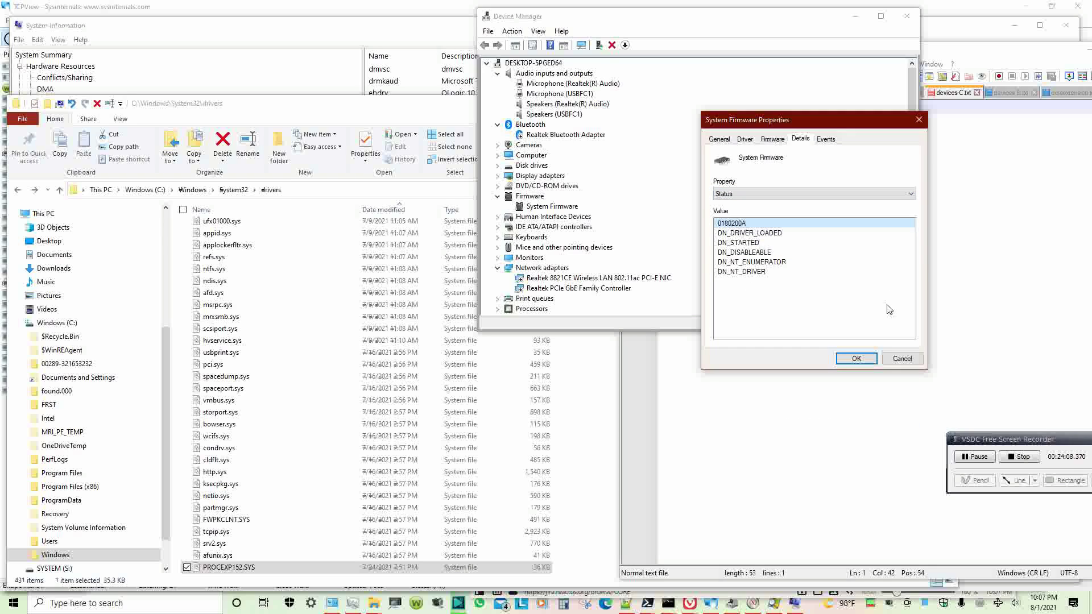
{"action": "left_click", "coordinate": [898, 198]}
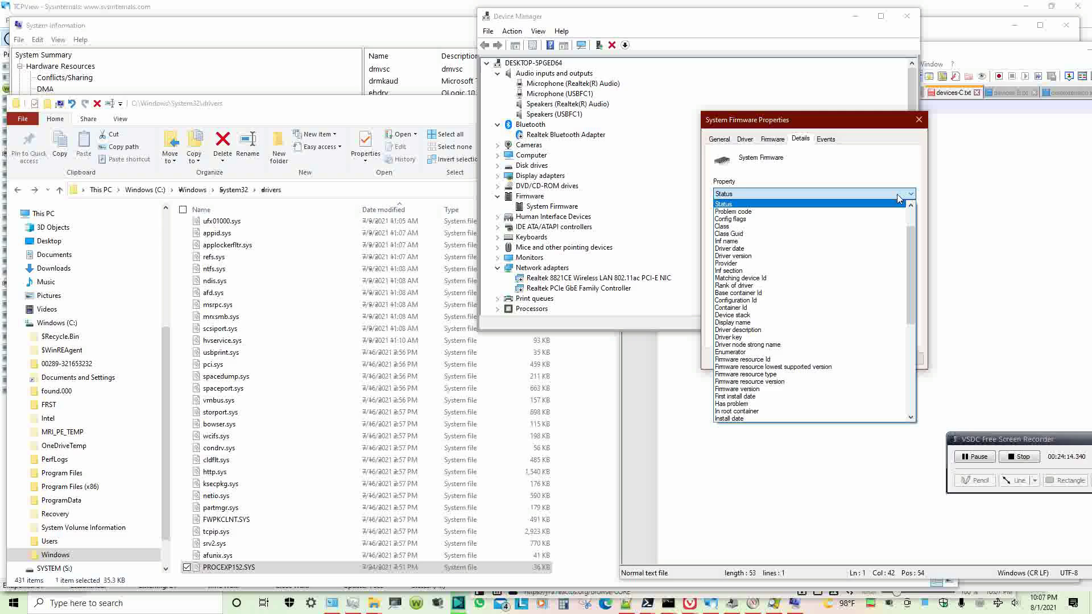
{"action": "left_click", "coordinate": [875, 248]}
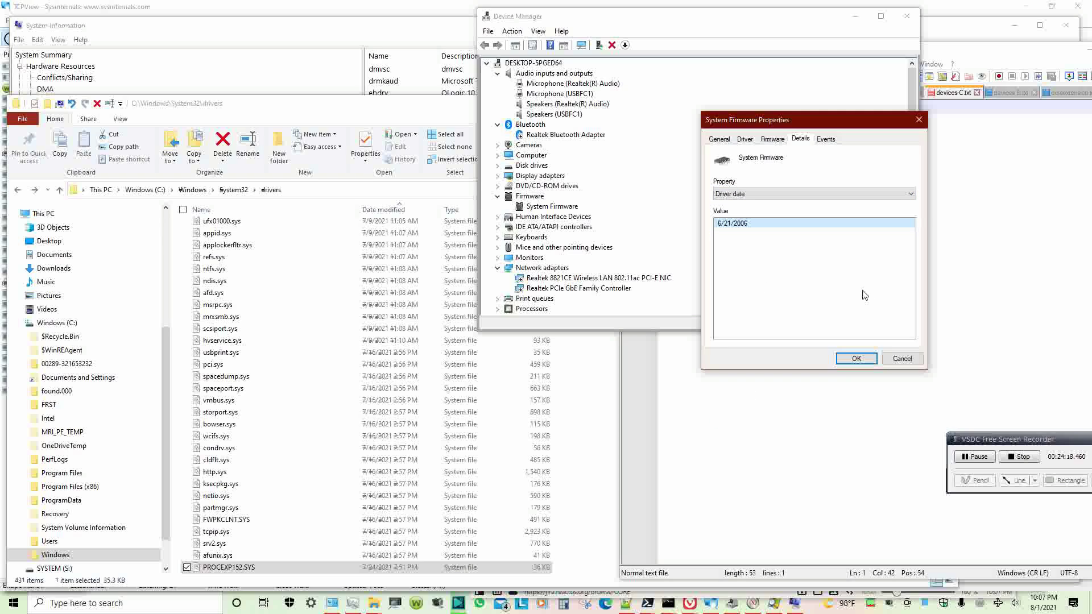
{"action": "left_click", "coordinate": [904, 194]}
{"action": "left_click", "coordinate": [897, 212]}
- View the System Firmware's Configuration Id and Class name properties
{"action": "left_click", "coordinate": [855, 195]}
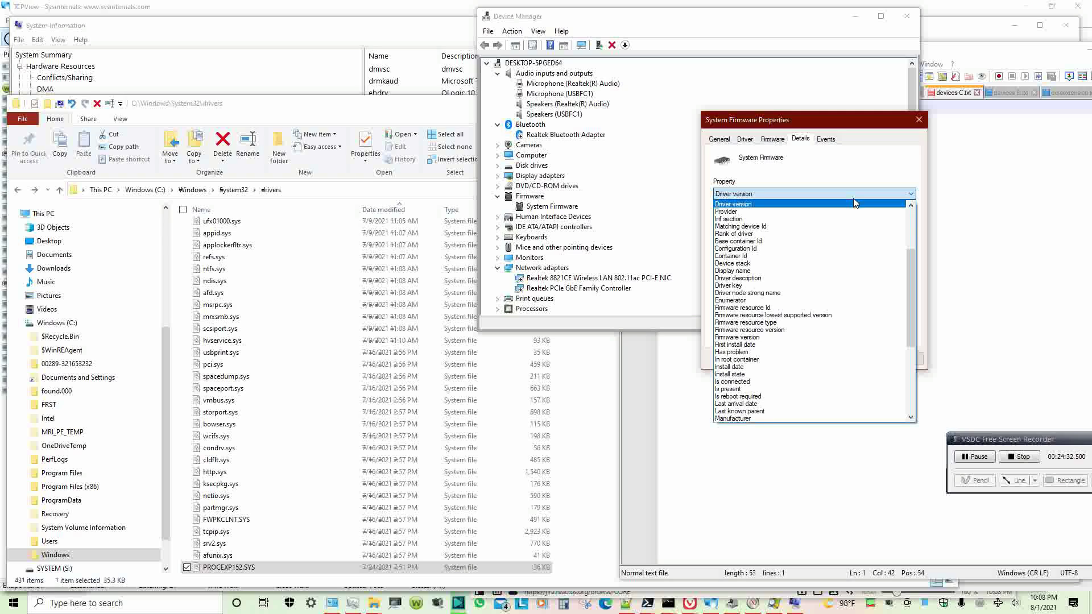
{"action": "left_click", "coordinate": [846, 248]}
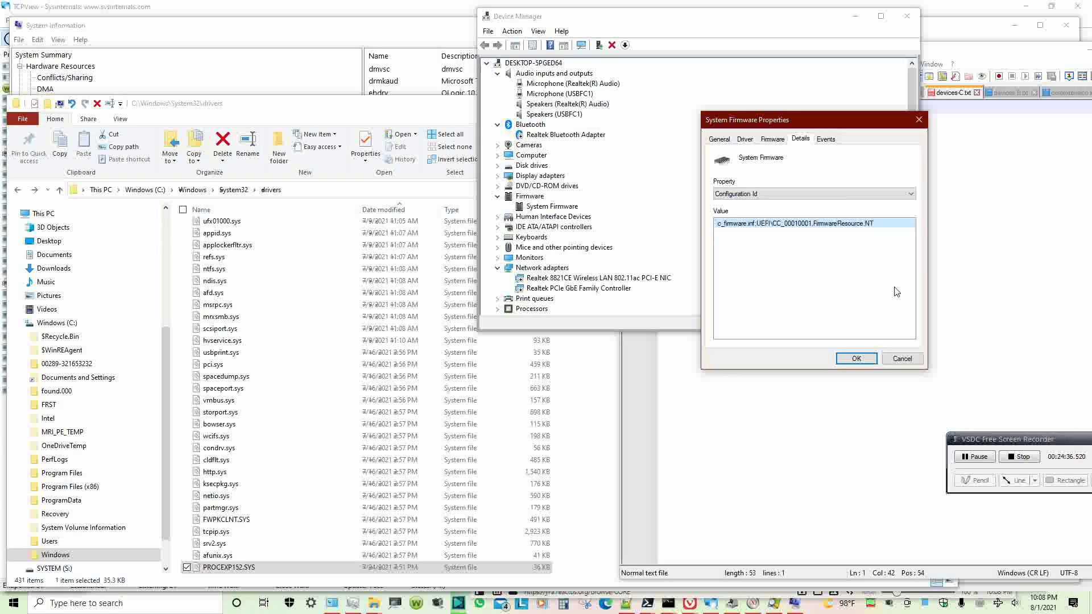
{"action": "left_click", "coordinate": [901, 198]}
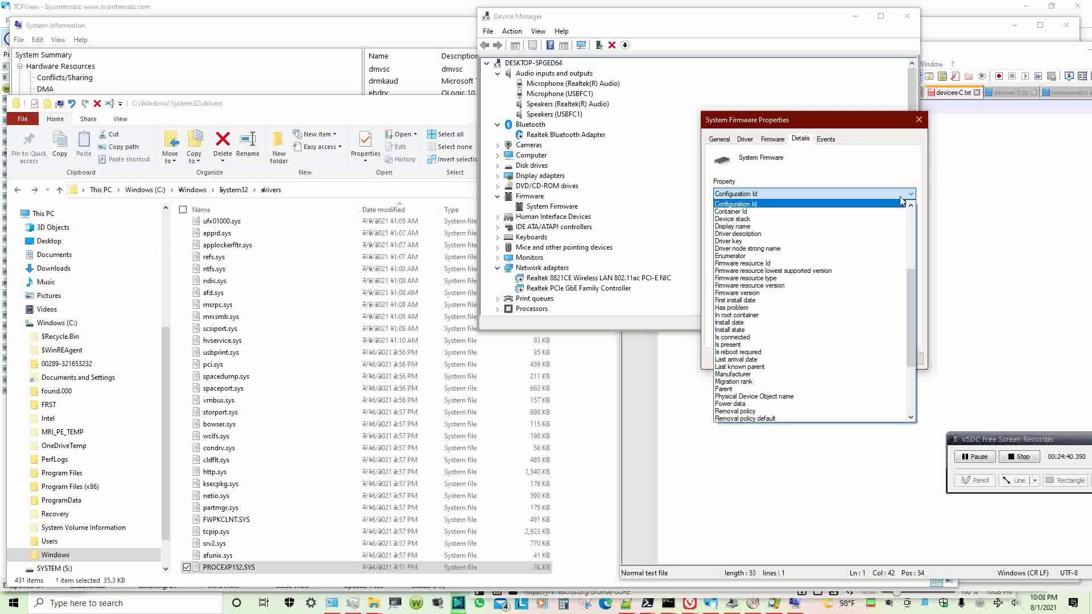
{"action": "scroll", "coordinate": [895, 239], "scroll_direction": "down", "scroll_amount": 5}
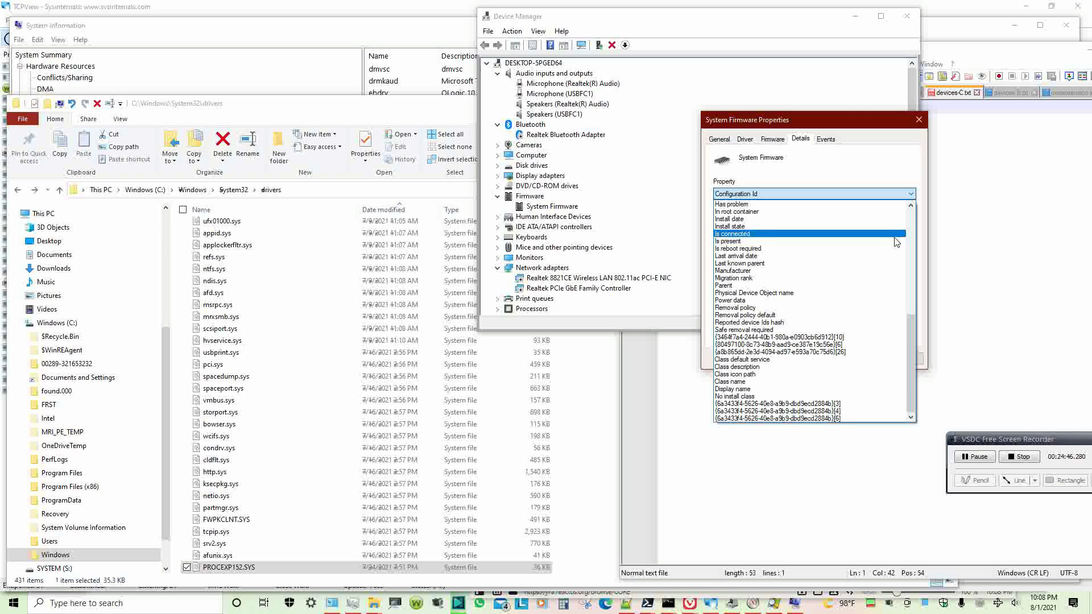
{"action": "left_click", "coordinate": [848, 381]}
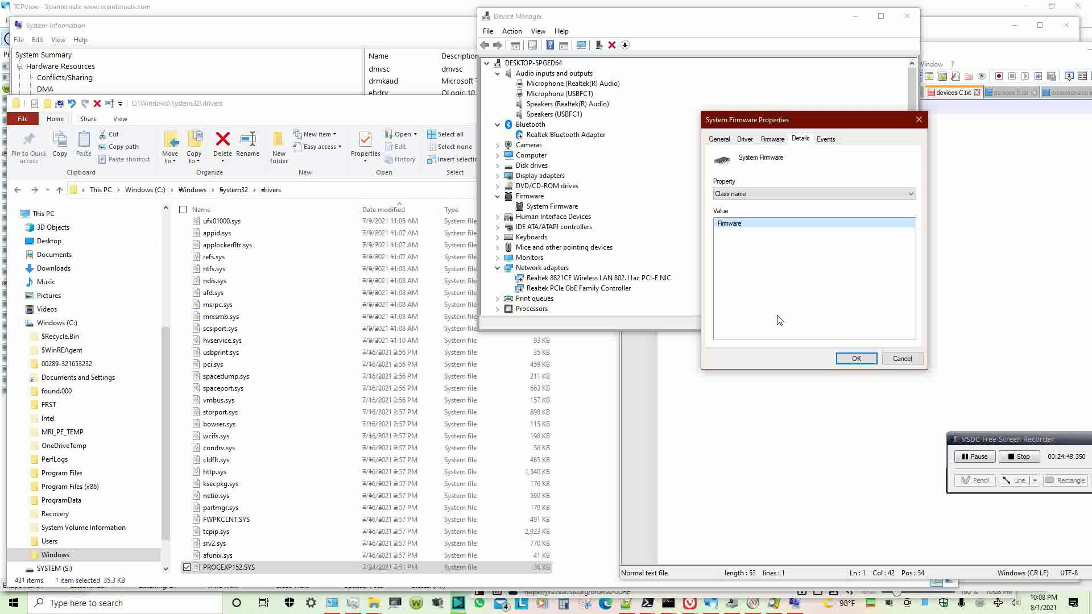
- Examine the System Firmware's events and read the information for the device configured event for c_firmware.inf
{"action": "left_click", "coordinate": [826, 140]}
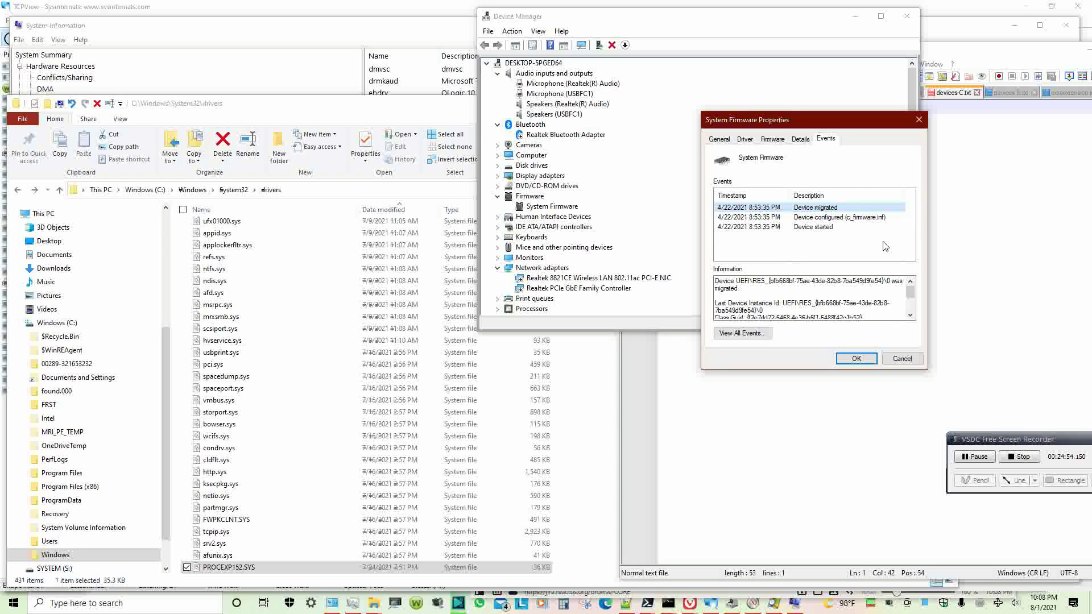
{"action": "left_click", "coordinate": [839, 219]}
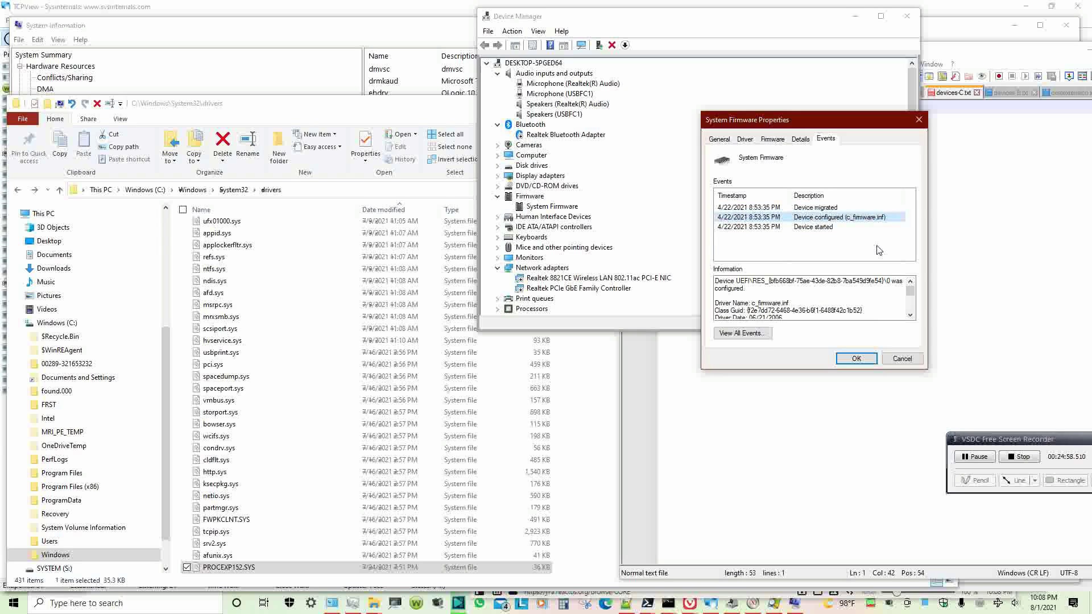
{"action": "left_click", "coordinate": [780, 301]}
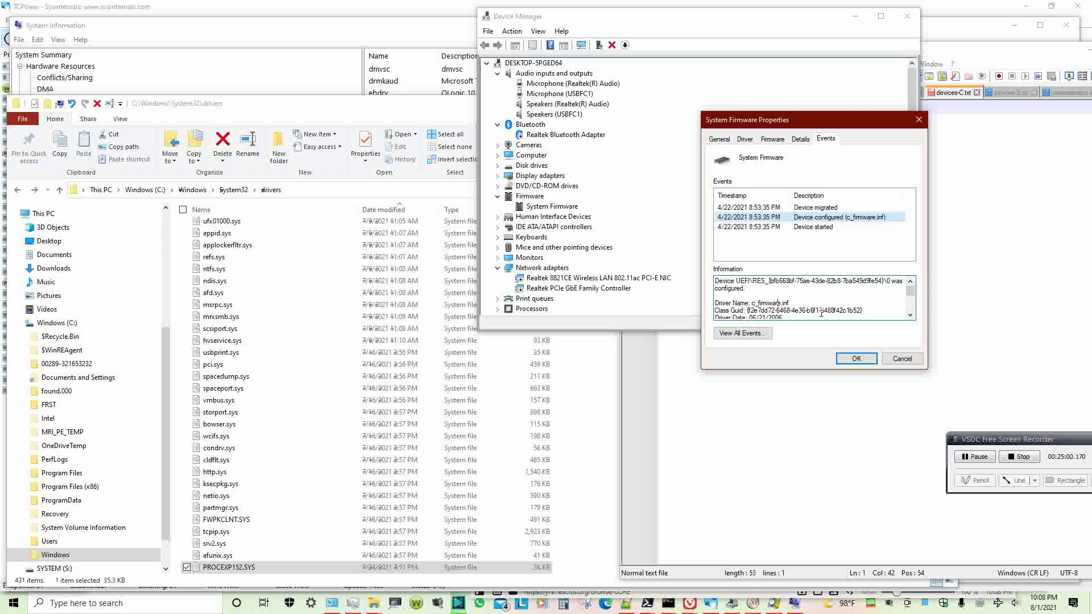
- Switch to File Explorer and open the INF folder inside C:\Windows
{"action": "left_click", "coordinate": [386, 119]}
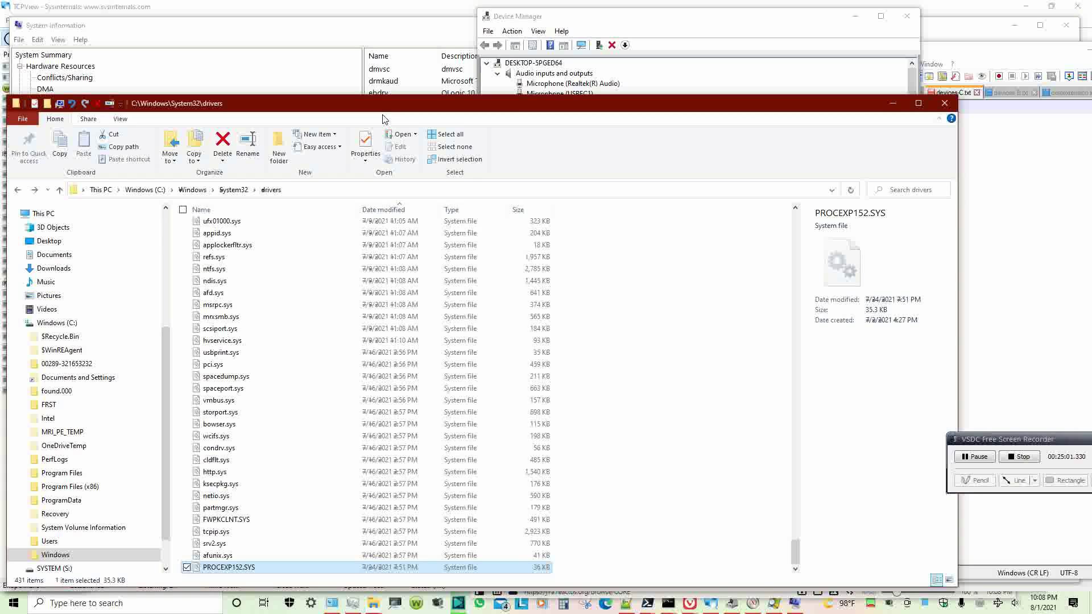
{"action": "left_click", "coordinate": [193, 190]}
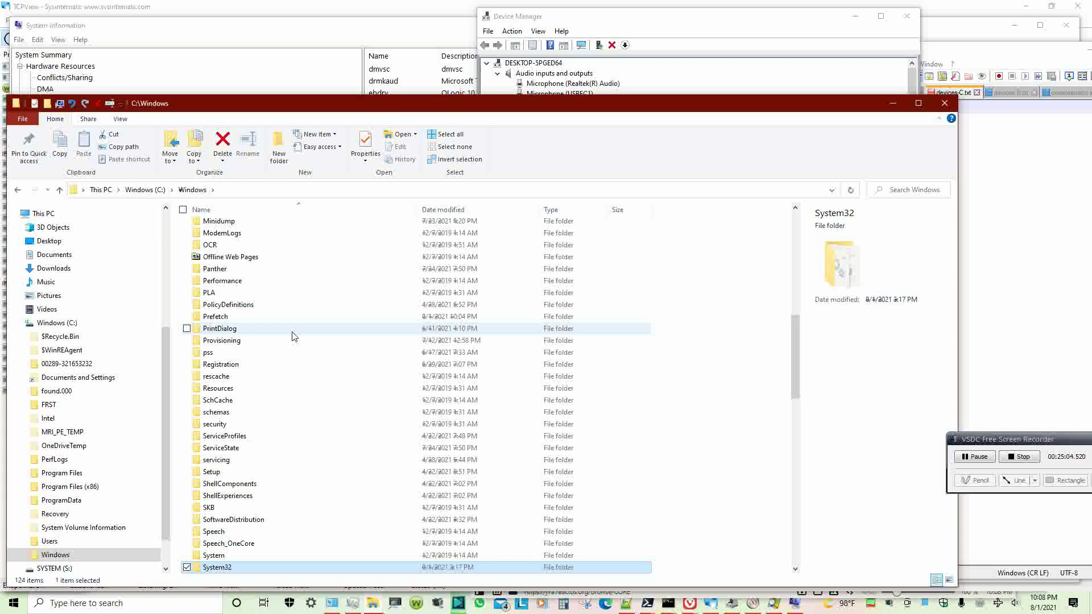
{"action": "scroll", "coordinate": [292, 335], "scroll_direction": "up", "scroll_amount": 6}
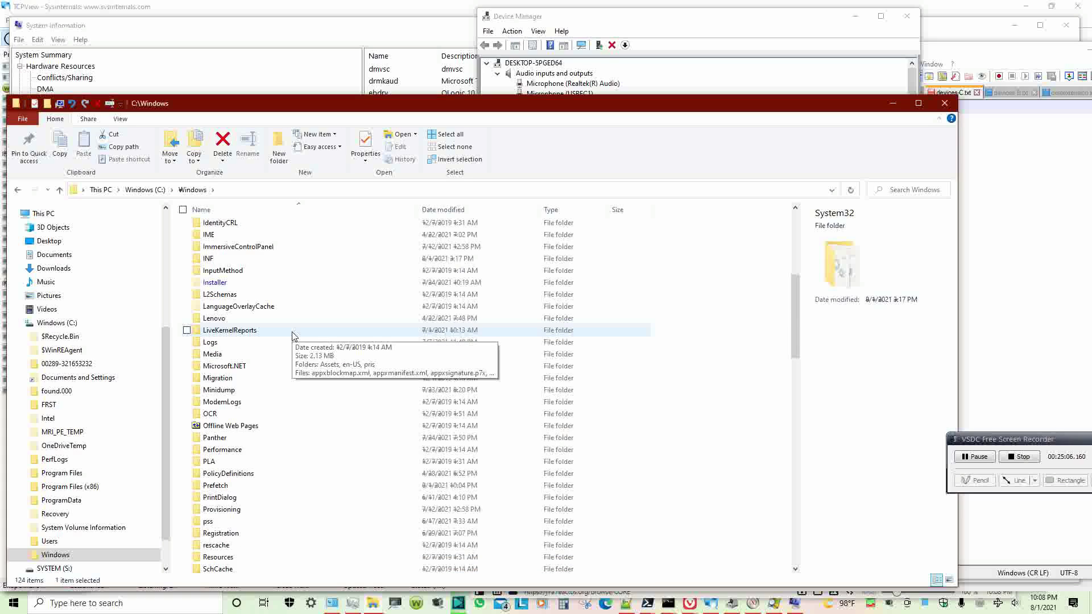
{"action": "left_click", "coordinate": [251, 295]}
{"action": "double_click", "coordinate": [251, 295]}
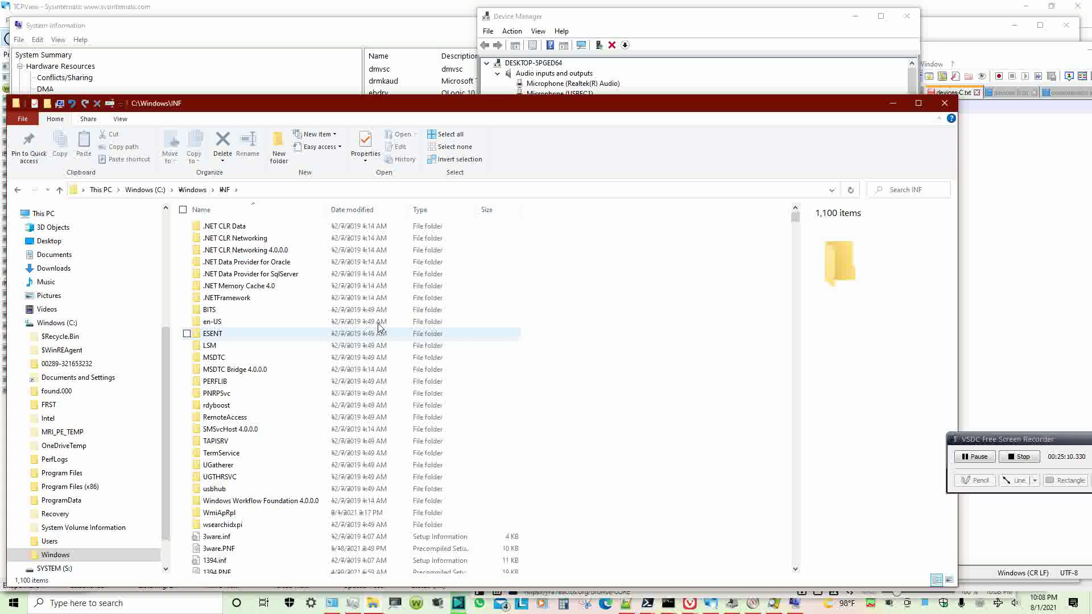
- Keep the INF folder sorted by name in ascending order and jump to the files starting with "c_f"
{"action": "left_click", "coordinate": [307, 210]}
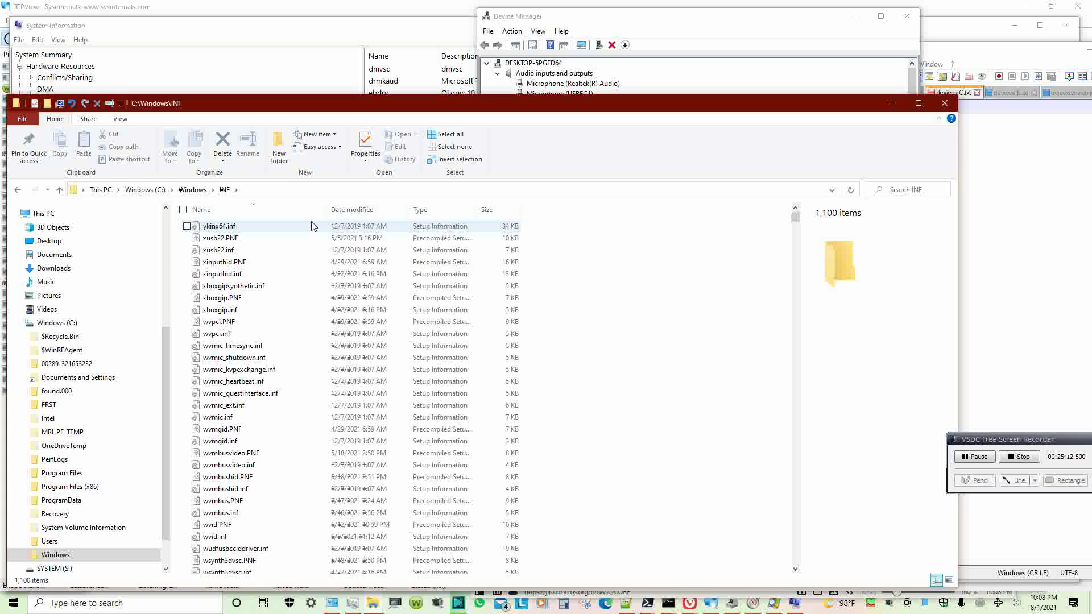
{"action": "left_click", "coordinate": [297, 210]}
{"action": "left_click", "coordinate": [294, 229]}
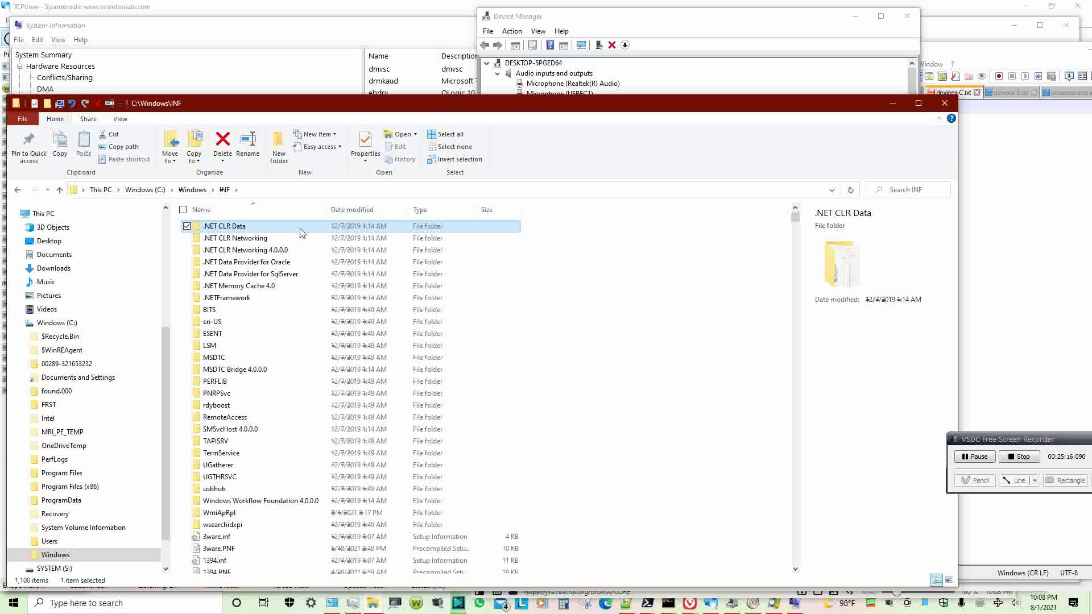
{"action": "type", "text": "1au"}
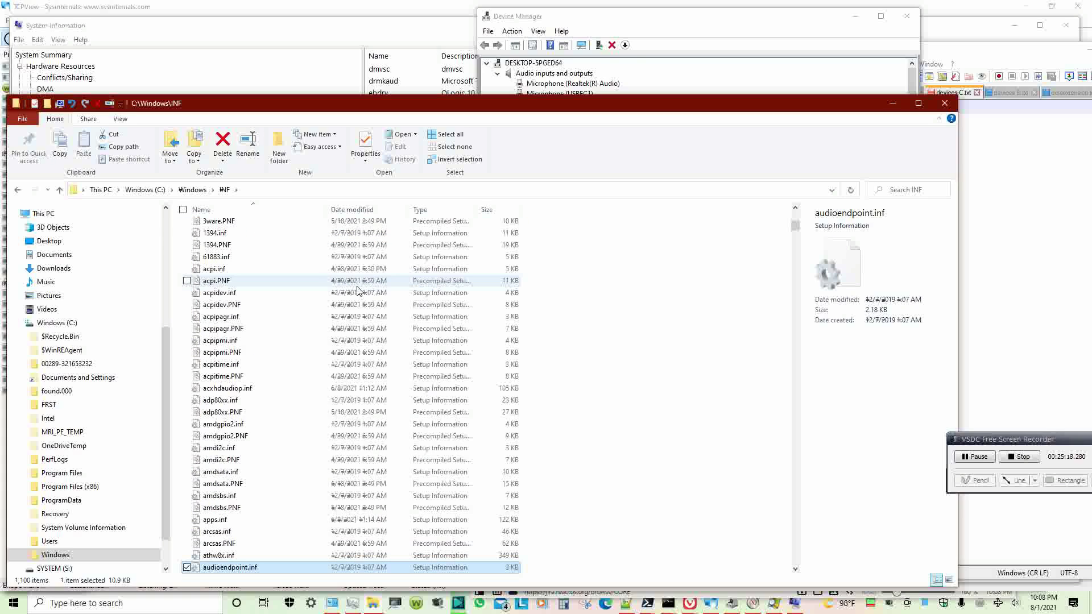
{"action": "type", "text": "bu"}
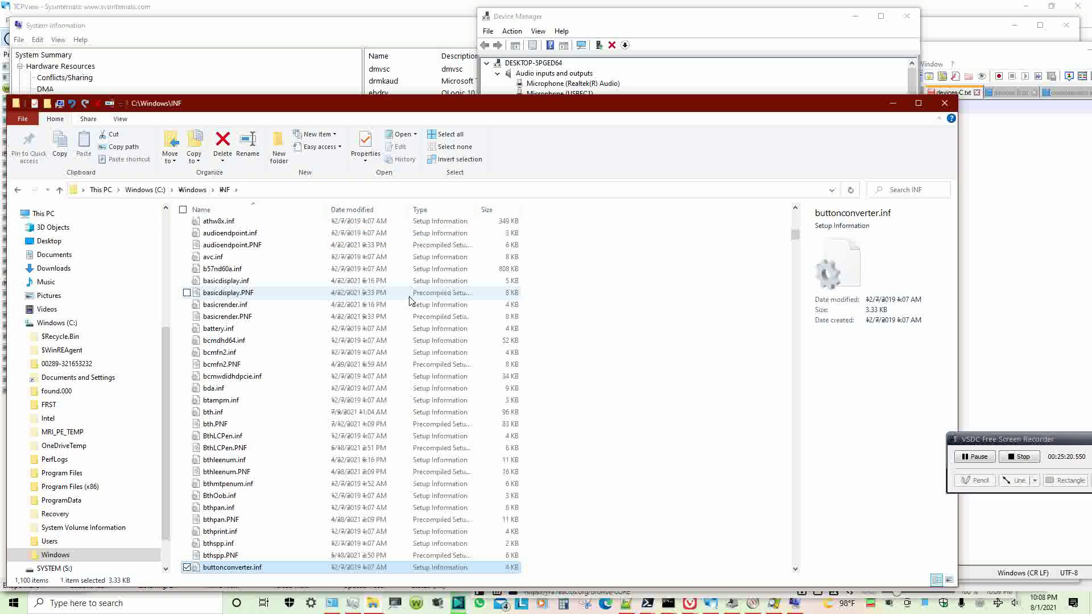
{"action": "type", "text": "c_f"}
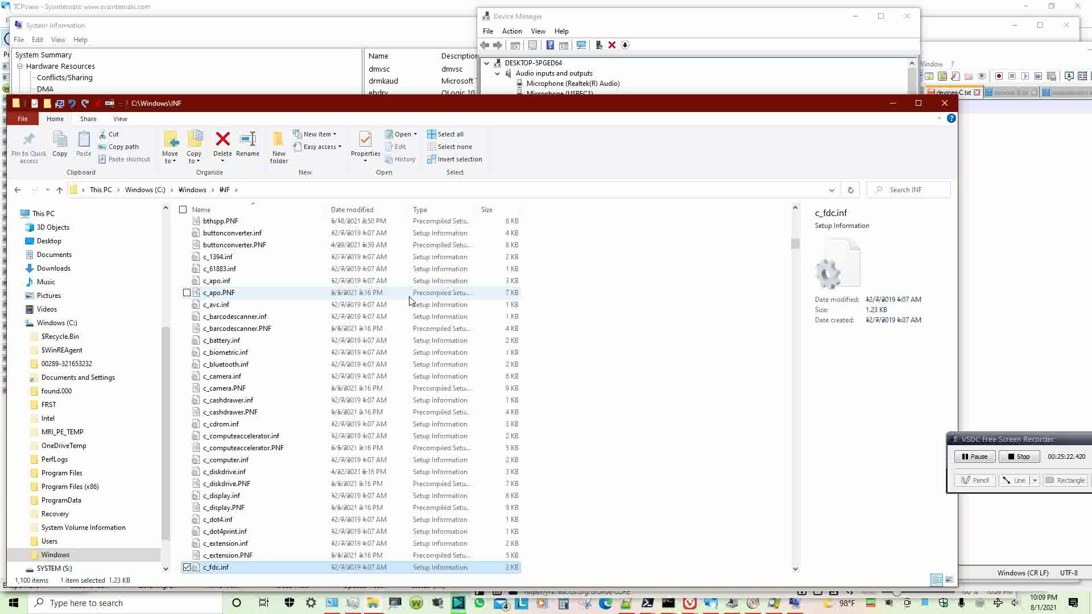
{"action": "type", "text": "sq"}
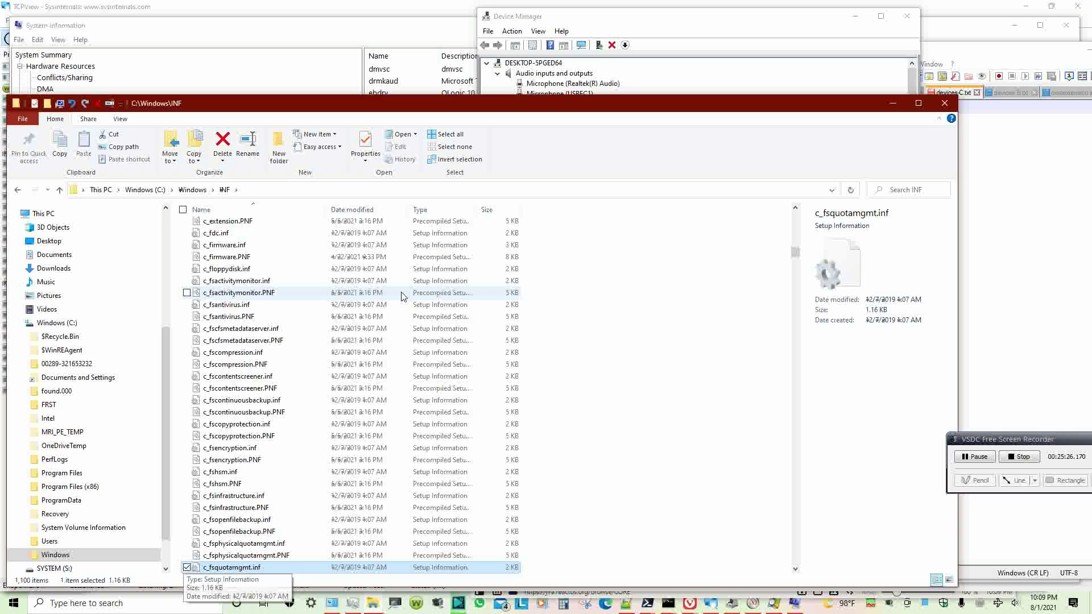
- Open the properties of c_firmware.inf in the INF folder
{"action": "left_click", "coordinate": [239, 245]}
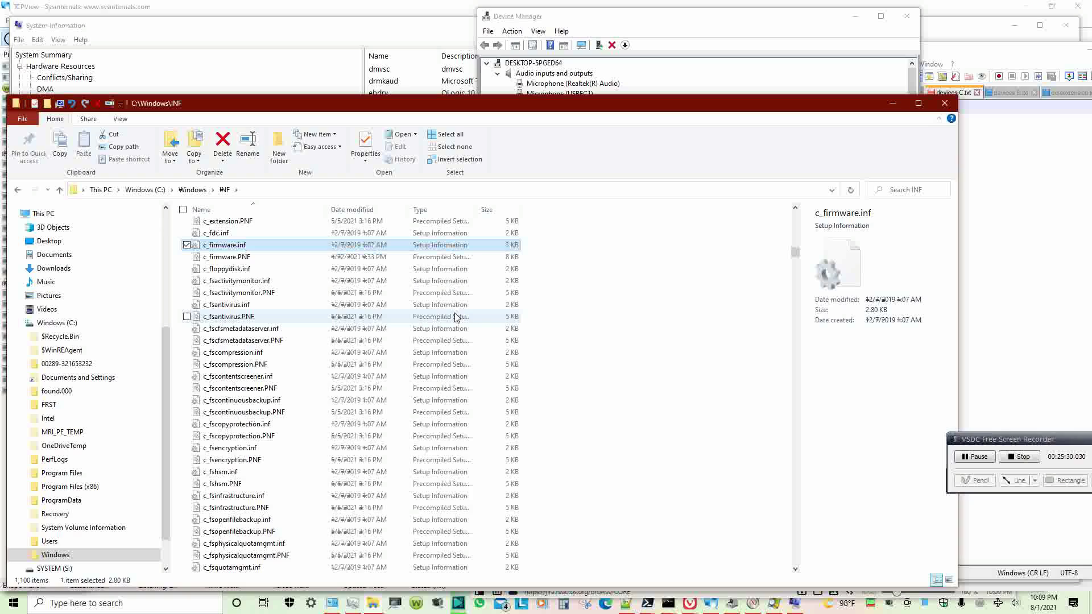
{"action": "double_click", "coordinate": [274, 245]}
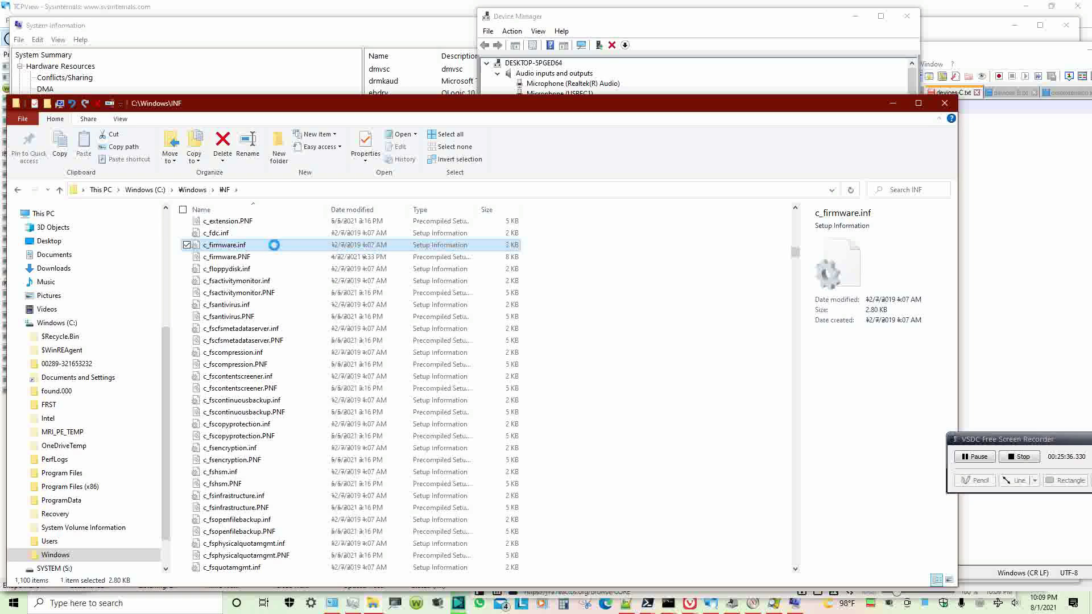
{"action": "right_click", "coordinate": [274, 245]}
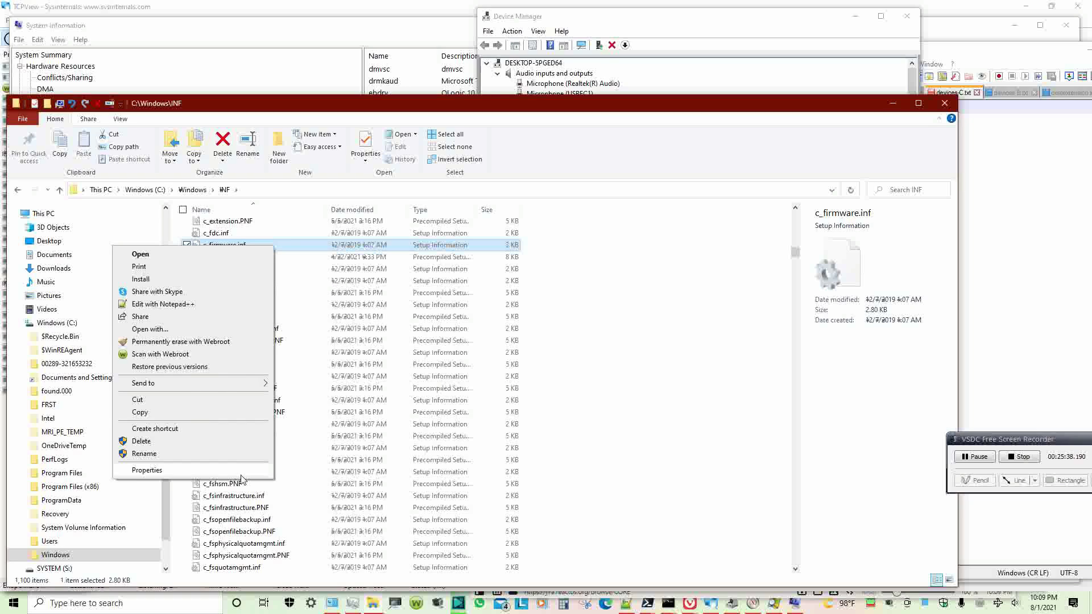
{"action": "left_click", "coordinate": [187, 470]}
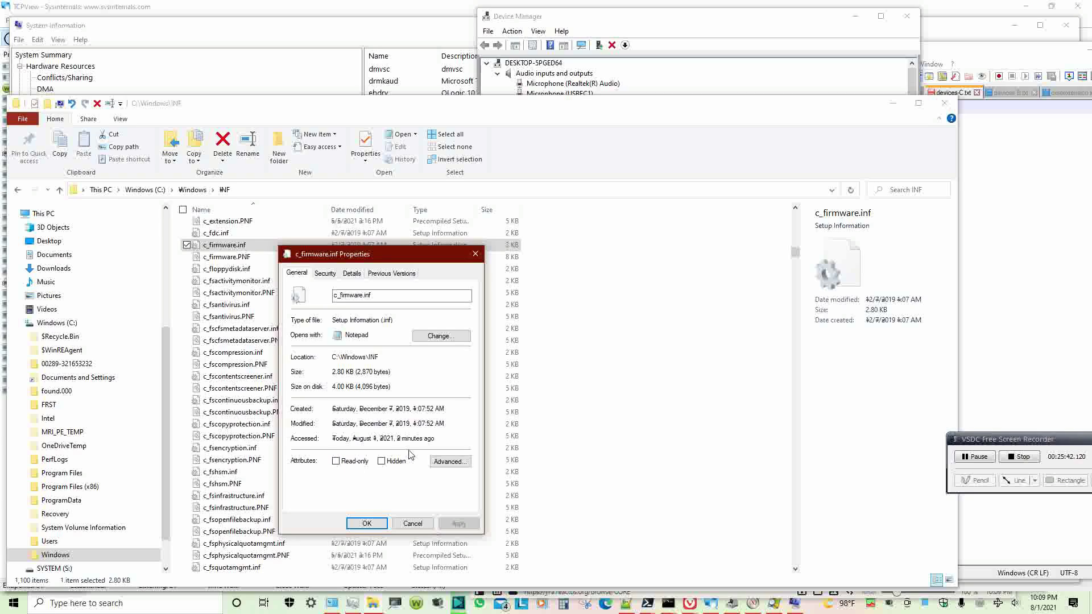
- Copy the creation date of c_firmware.inf and replace the contents of devices-C.txt in Notepad++ with "Saturday, December 7, 2019, 1:07:52 AM"
{"action": "left_click_drag", "start_coordinate": [449, 409], "coordinate": [329, 409]}
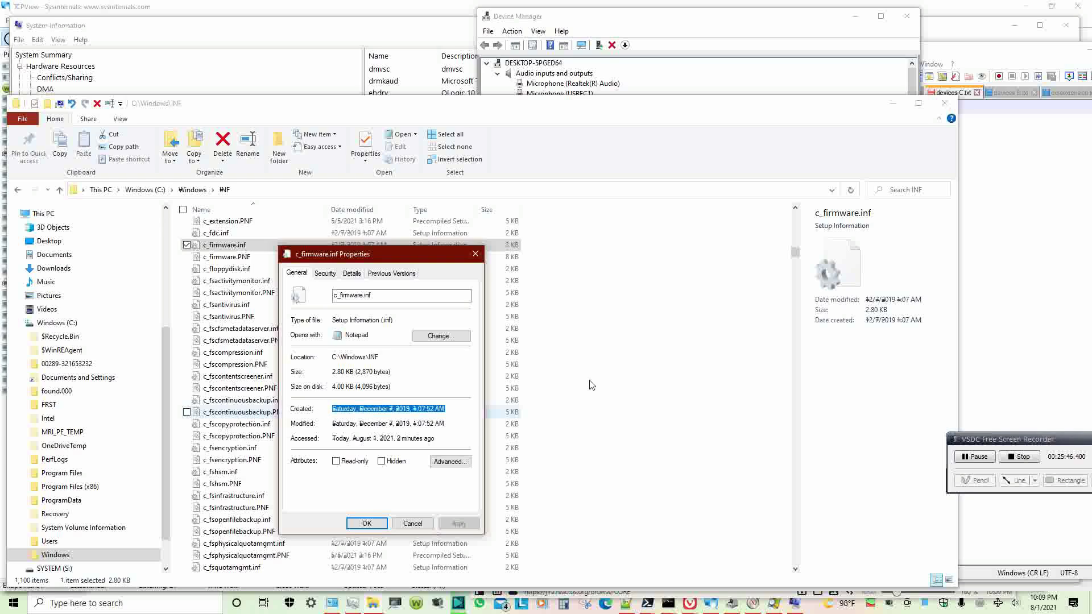
{"action": "key", "text": "alt+Tab"}
{"action": "key", "text": "ctrl+a"}
{"action": "type", "text": "Saturday, December 7, 2019, 1:07:52 AM"}
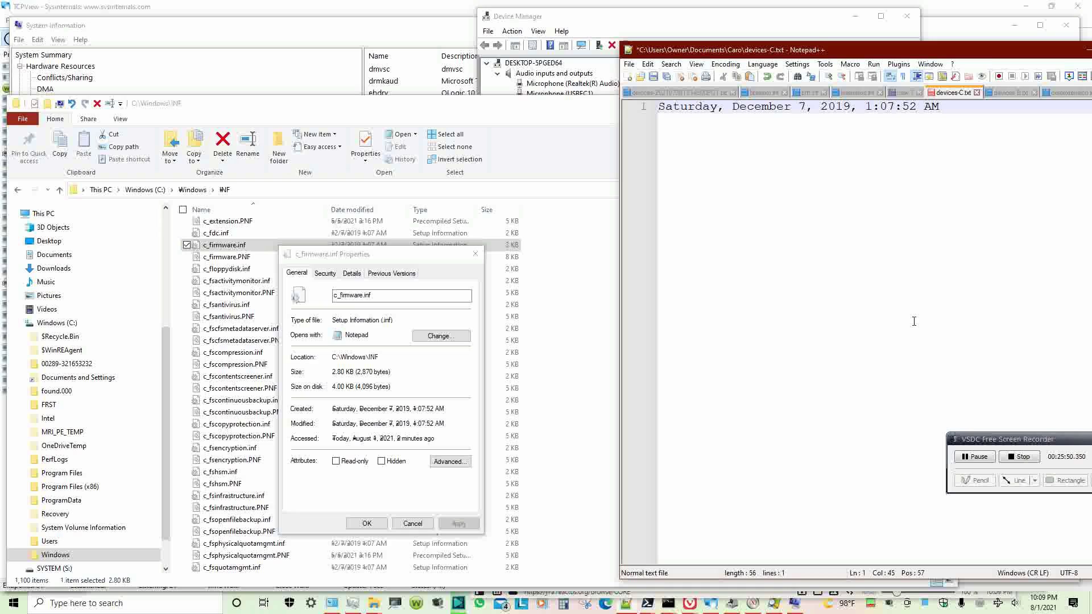
- Review the security permissions, details and general properties of c_firmware.inf, and close its properties
{"action": "left_click", "coordinate": [324, 273]}
{"action": "mouse_move", "coordinate": [468, 330]}
{"action": "left_mouse_down"}
{"action": "mouse_move", "coordinate": [471, 348]}
{"action": "mouse_move", "coordinate": [469, 330]}
{"action": "left_mouse_up"}
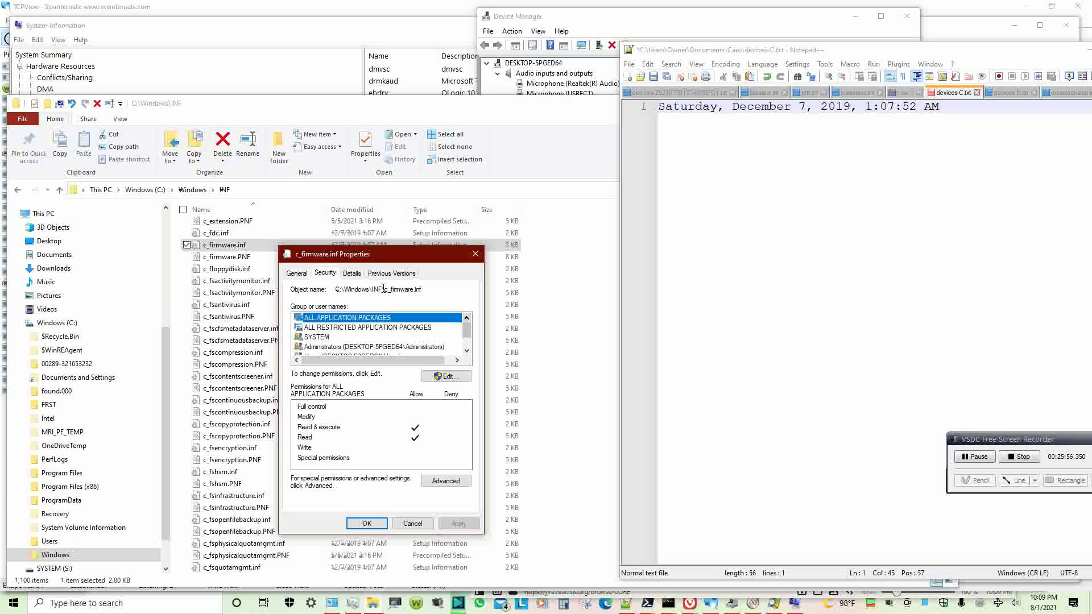
{"action": "left_click", "coordinate": [351, 273]}
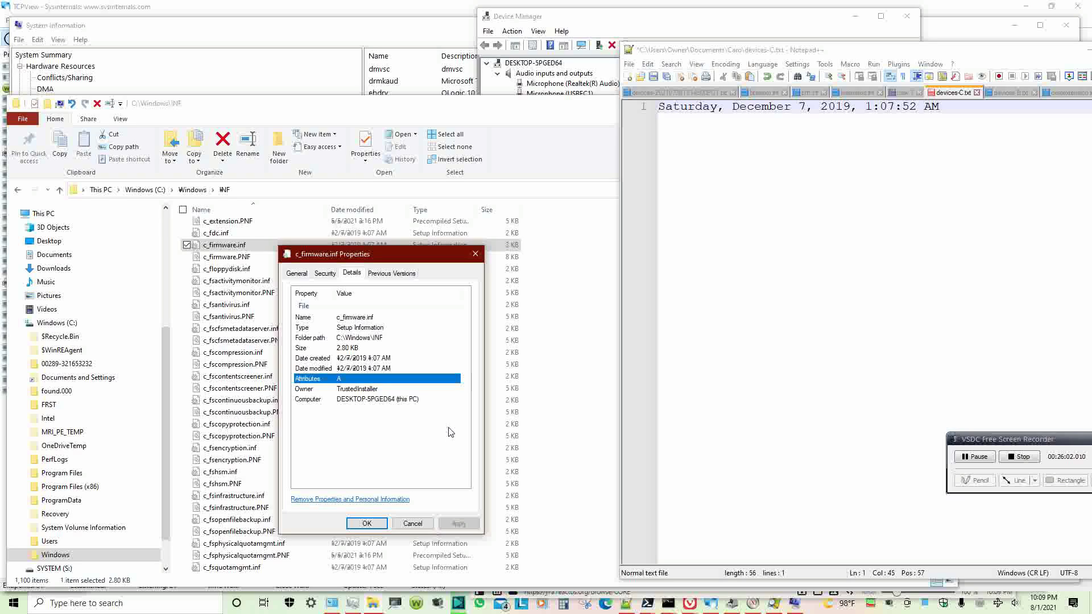
{"action": "left_click", "coordinate": [410, 274]}
{"action": "left_click", "coordinate": [296, 273]}
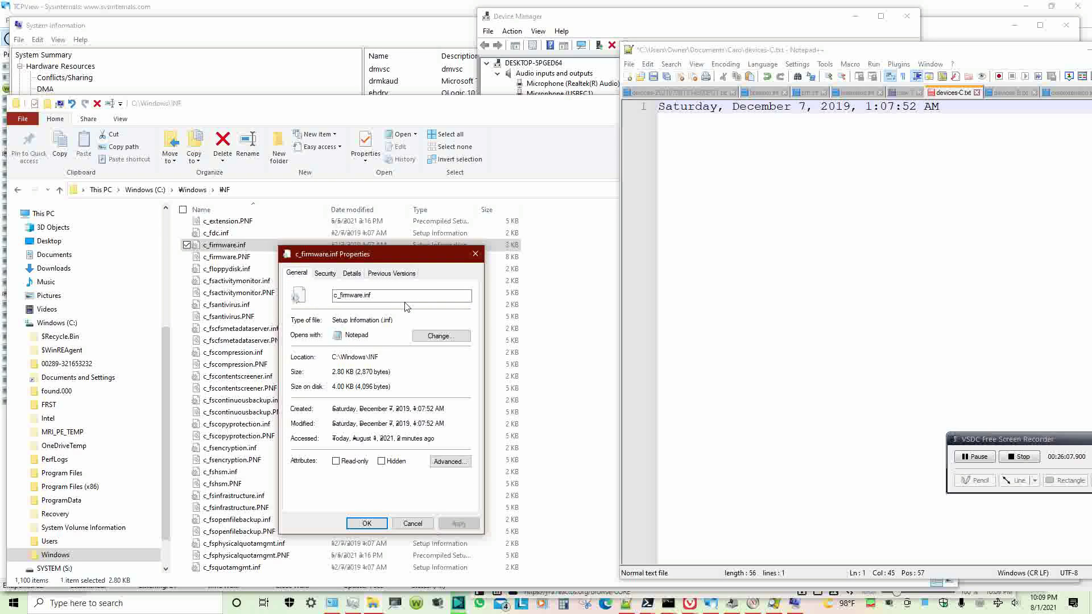
{"action": "left_click", "coordinate": [475, 254]}
- Open c_firmware.inf from the INF folder in Notepad++ and widen the editor window to show its full lines
{"action": "left_click", "coordinate": [300, 246]}
{"action": "right_click", "coordinate": [300, 245]}
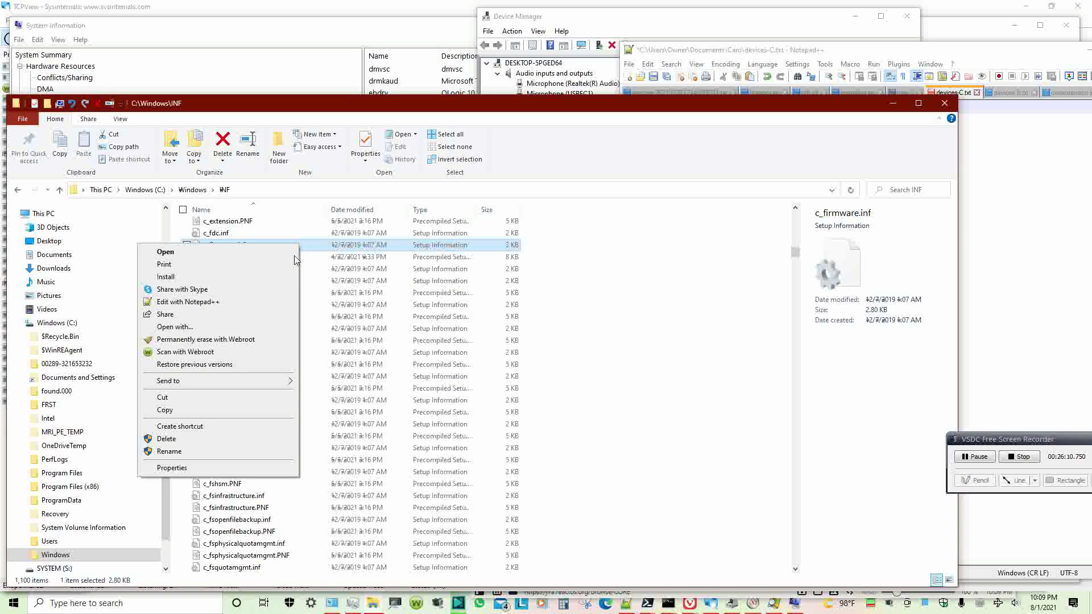
{"action": "left_click", "coordinate": [285, 302]}
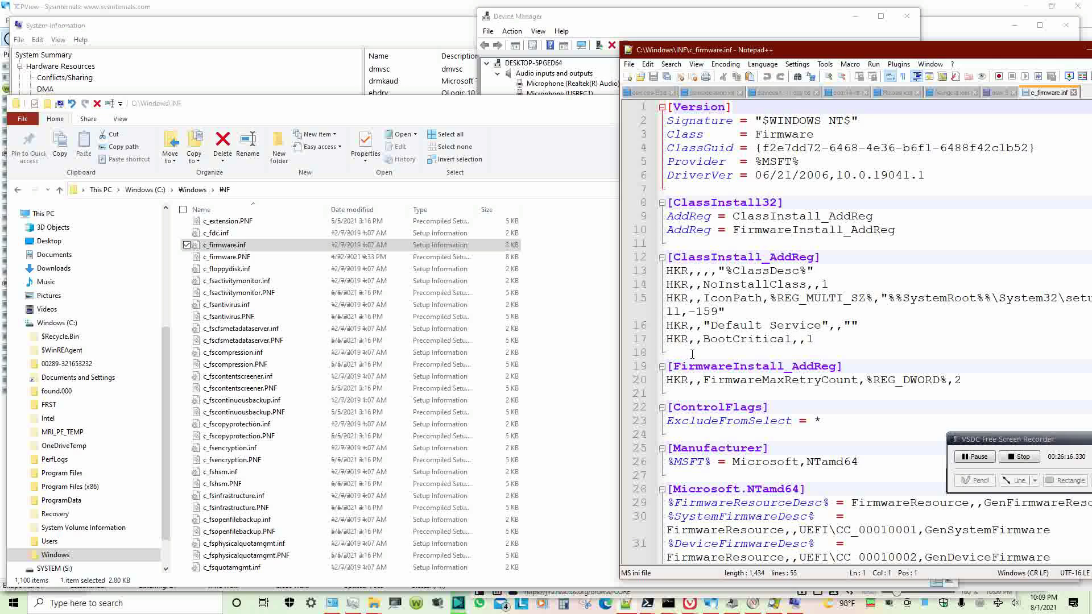
{"action": "left_click_drag", "start_coordinate": [619, 340], "coordinate": [381, 328]}
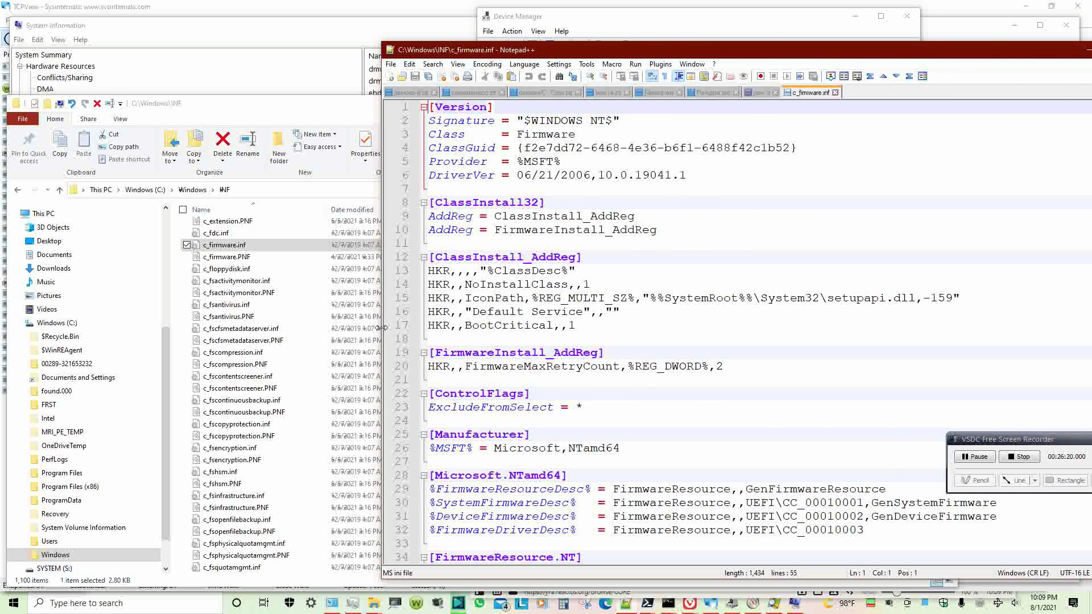
- Read through c_firmware.inf from the DriverVer entry to the non-localizable strings and return to its beginning
{"action": "left_click_drag", "start_coordinate": [591, 175], "coordinate": [516, 174]}
{"action": "left_click", "coordinate": [631, 256]}
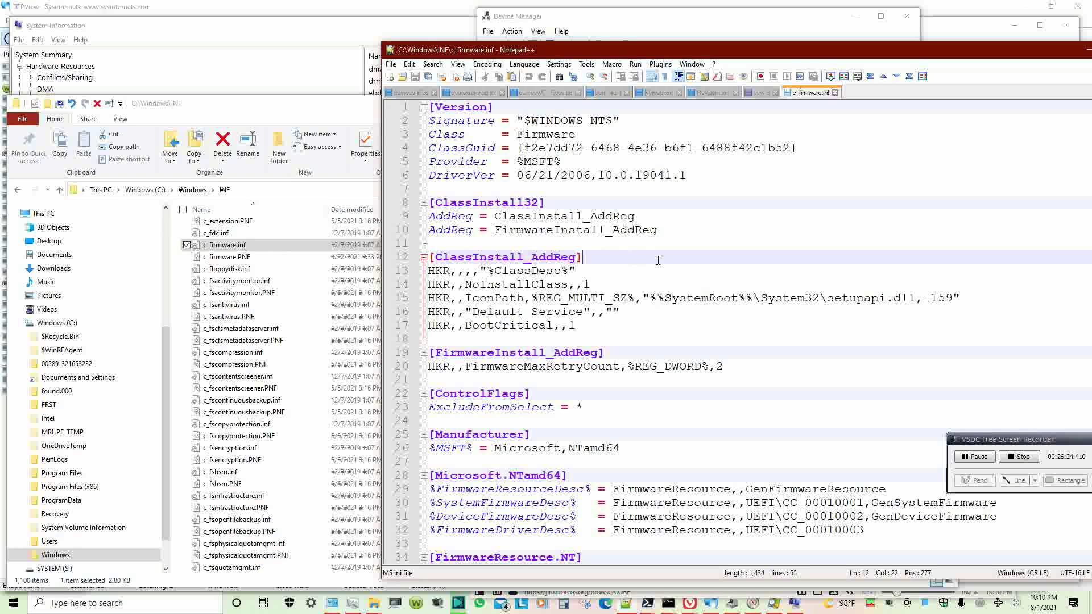
{"action": "scroll", "coordinate": [726, 298], "scroll_direction": "down", "scroll_amount": 3}
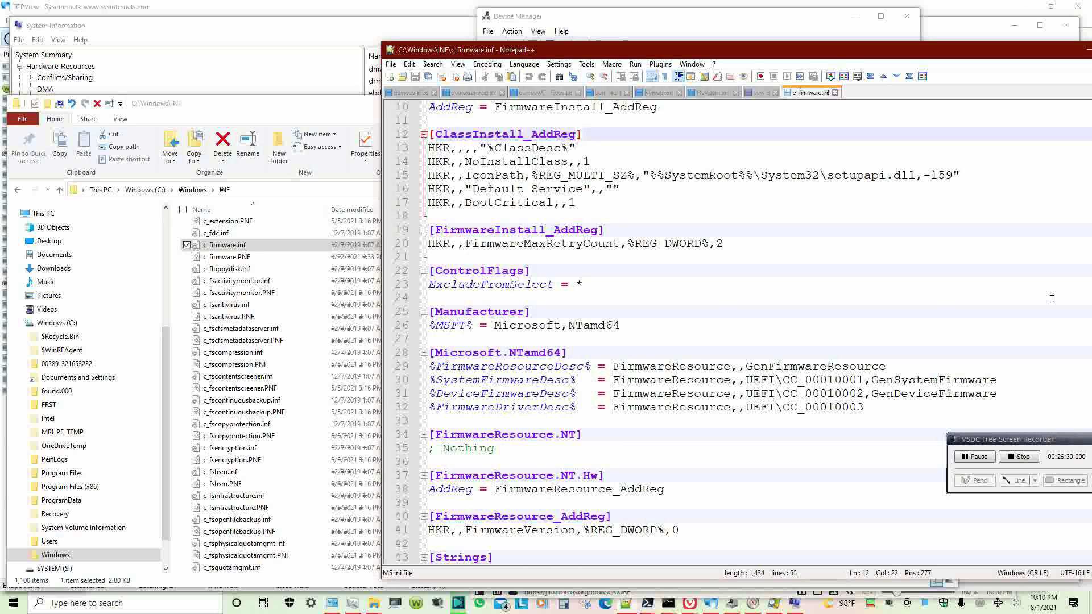
{"action": "scroll", "coordinate": [1051, 300], "scroll_direction": "down", "scroll_amount": 12}
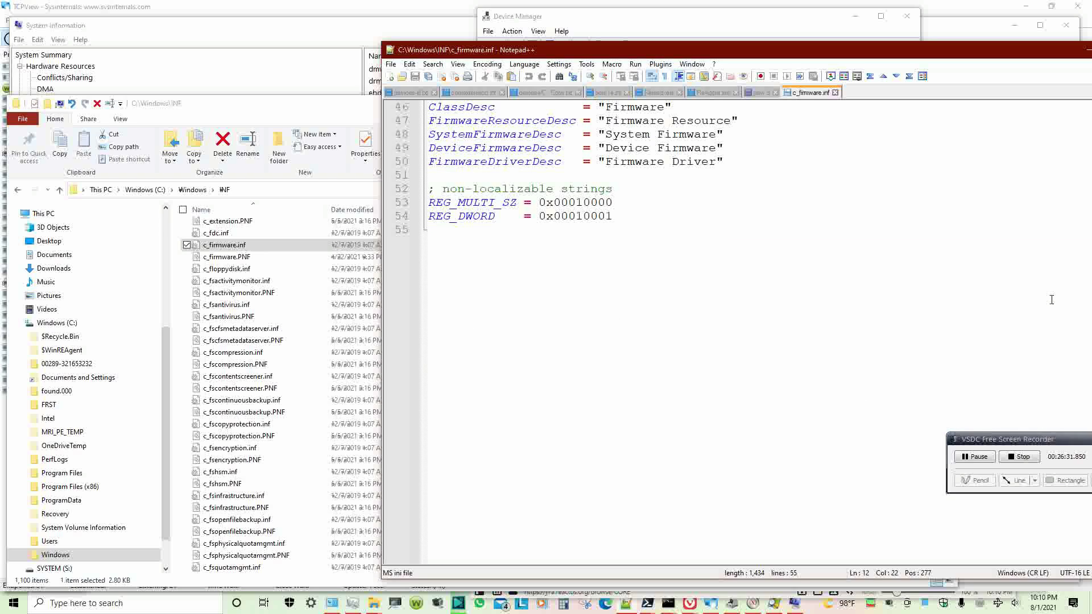
{"action": "scroll", "coordinate": [977, 300], "scroll_direction": "up", "scroll_amount": 5}
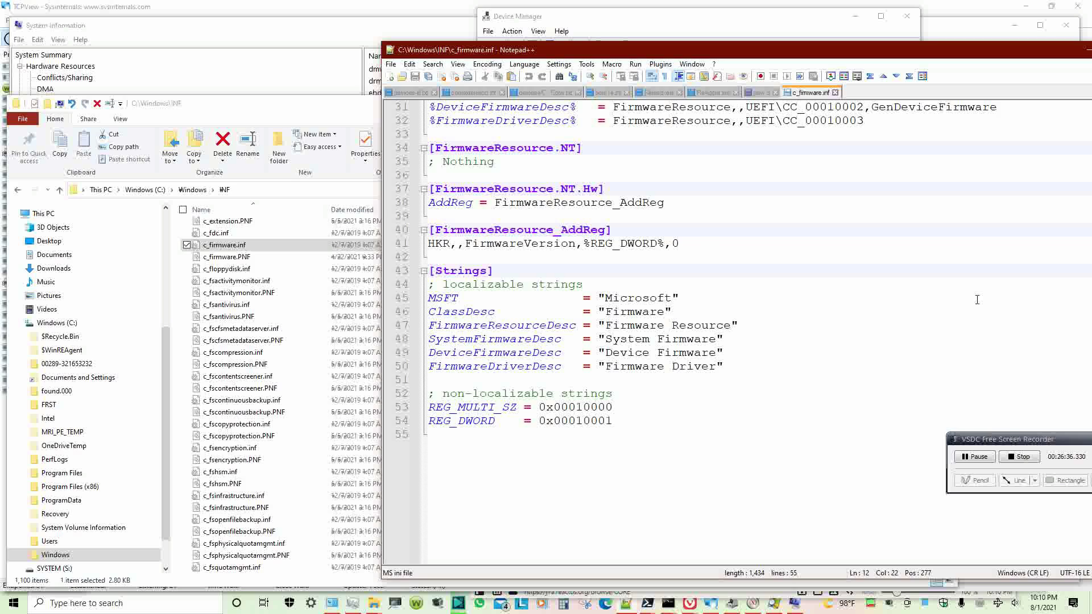
{"action": "scroll", "coordinate": [977, 299], "scroll_direction": "up", "scroll_amount": 3}
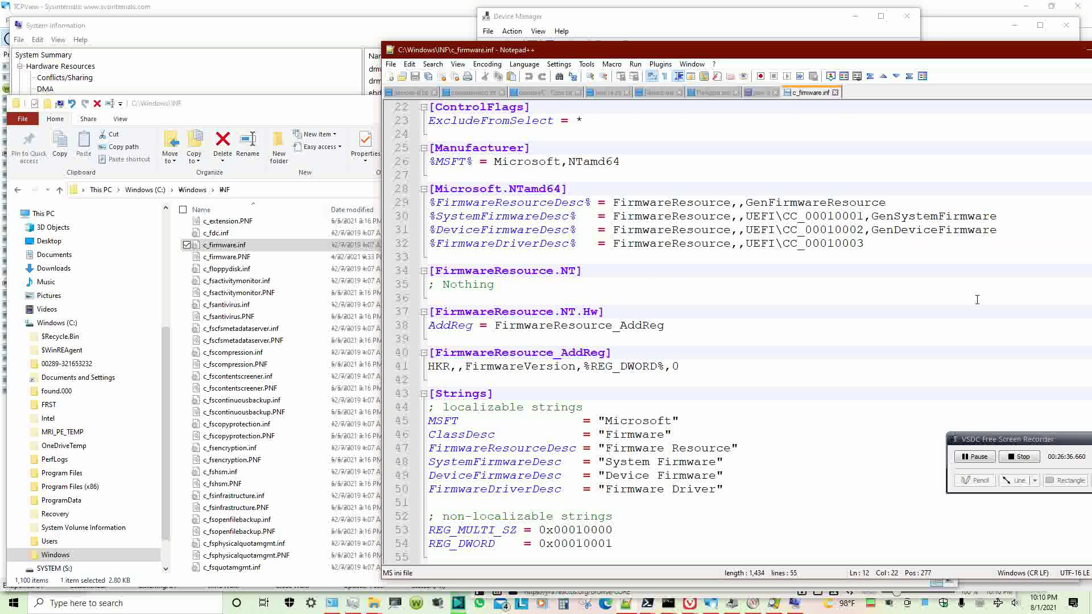
{"action": "scroll", "coordinate": [995, 300], "scroll_direction": "up", "scroll_amount": 4}
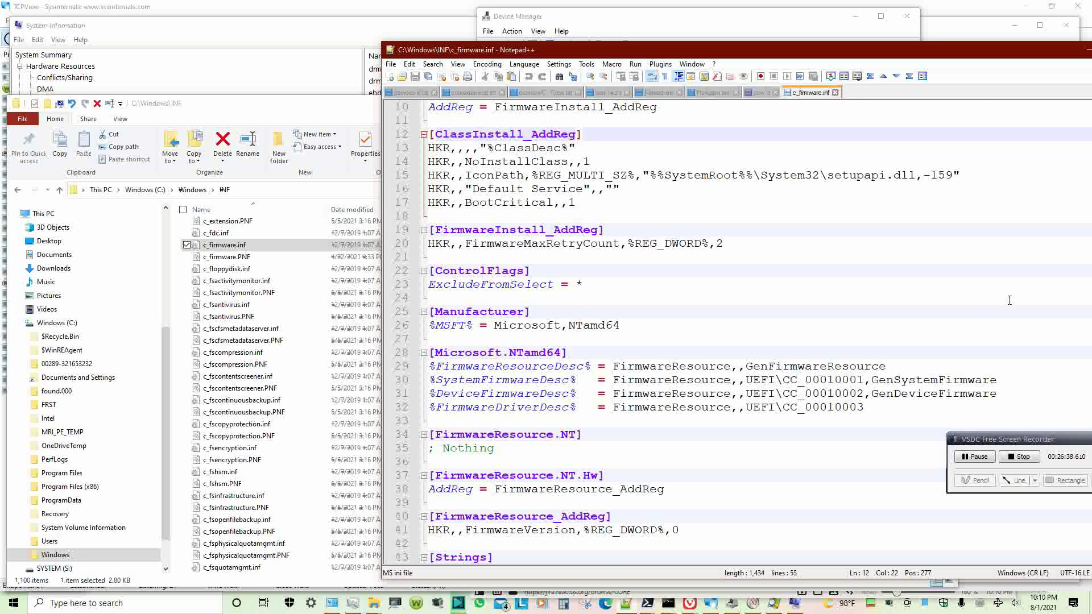
{"action": "scroll", "coordinate": [1009, 300], "scroll_direction": "up", "scroll_amount": 3}
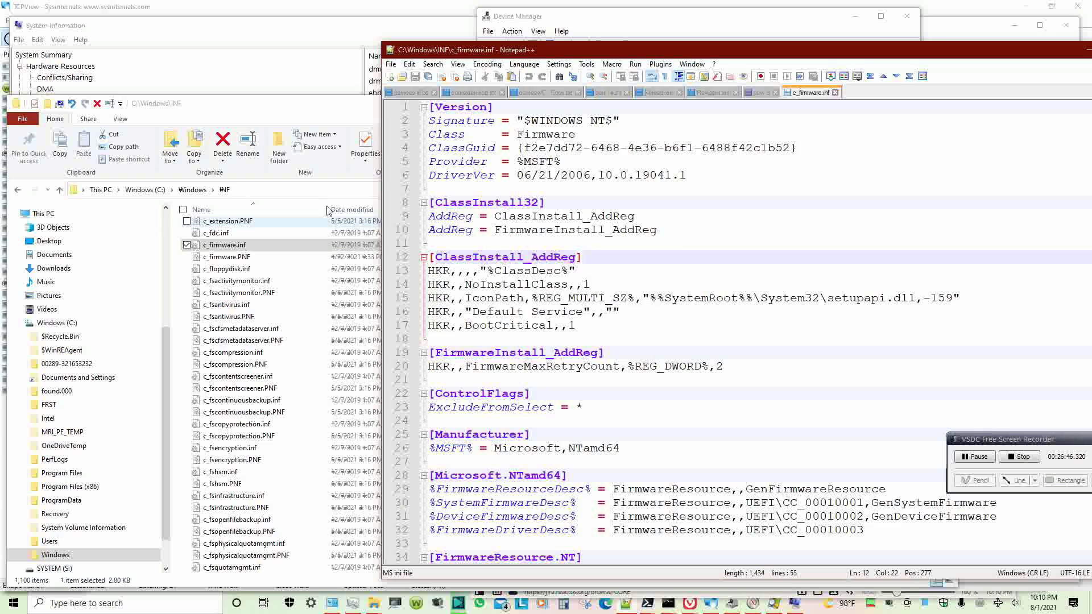
- Return to the INF folder in File Explorer and sort it by date modified, oldest first
{"action": "left_click", "coordinate": [319, 118]}
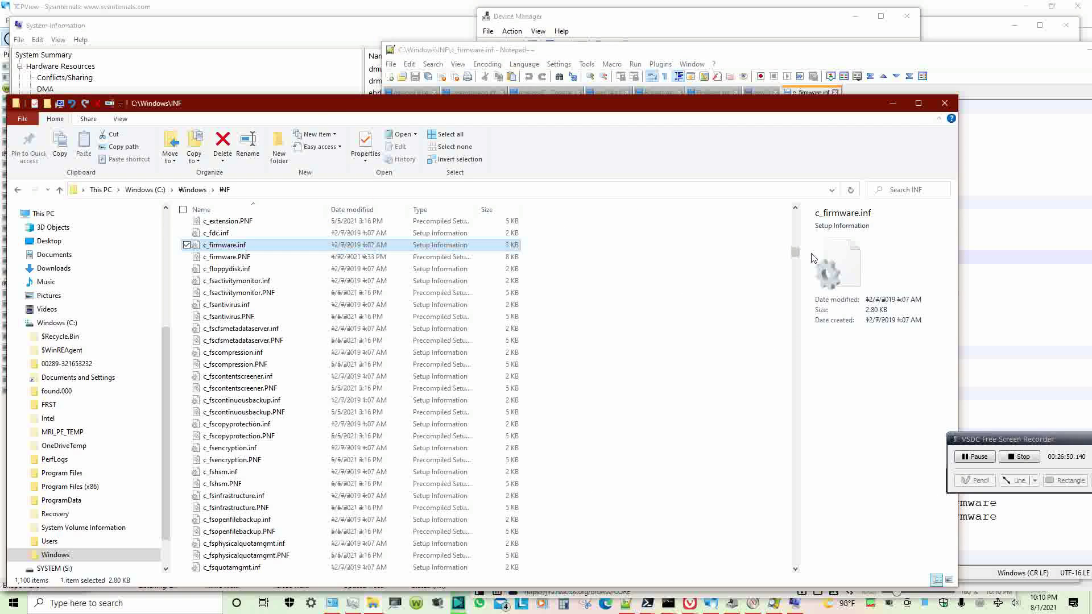
{"action": "left_click_drag", "start_coordinate": [797, 254], "coordinate": [796, 211]}
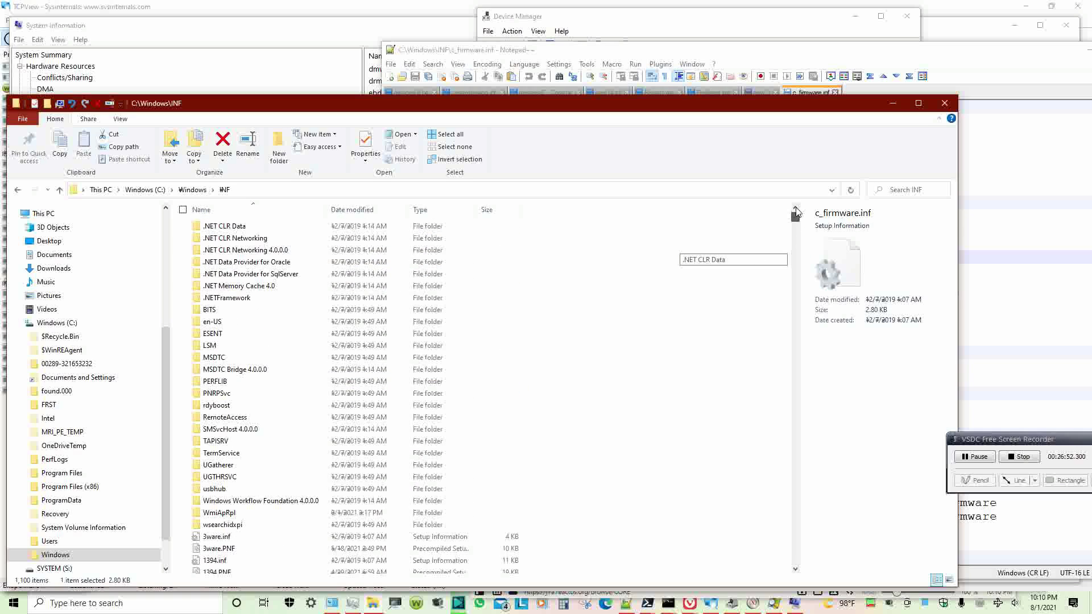
{"action": "left_click", "coordinate": [385, 214]}
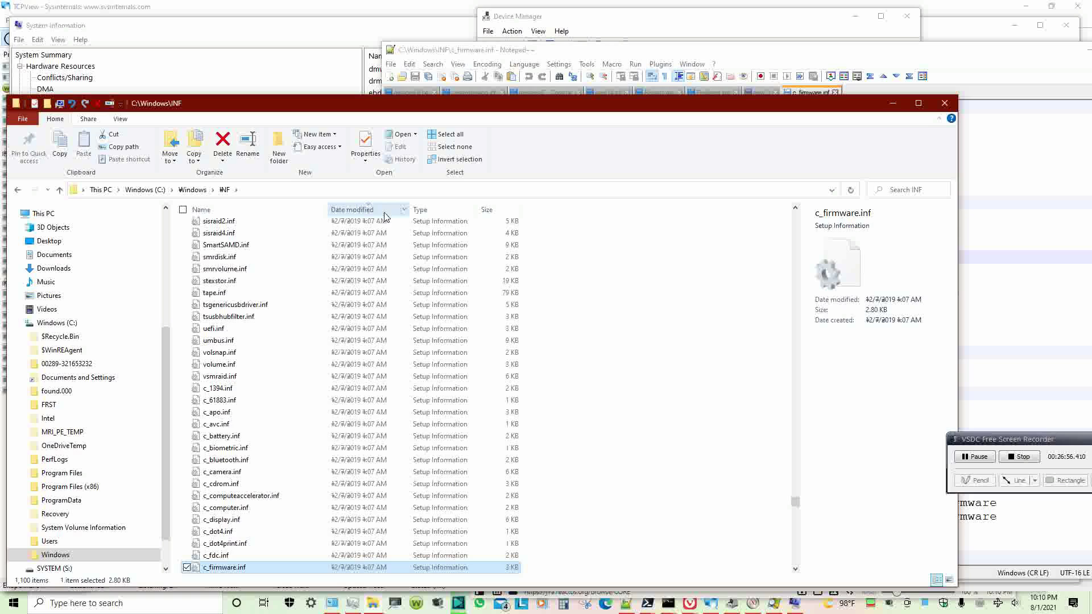
{"action": "left_click_drag", "start_coordinate": [795, 502], "coordinate": [795, 203]}
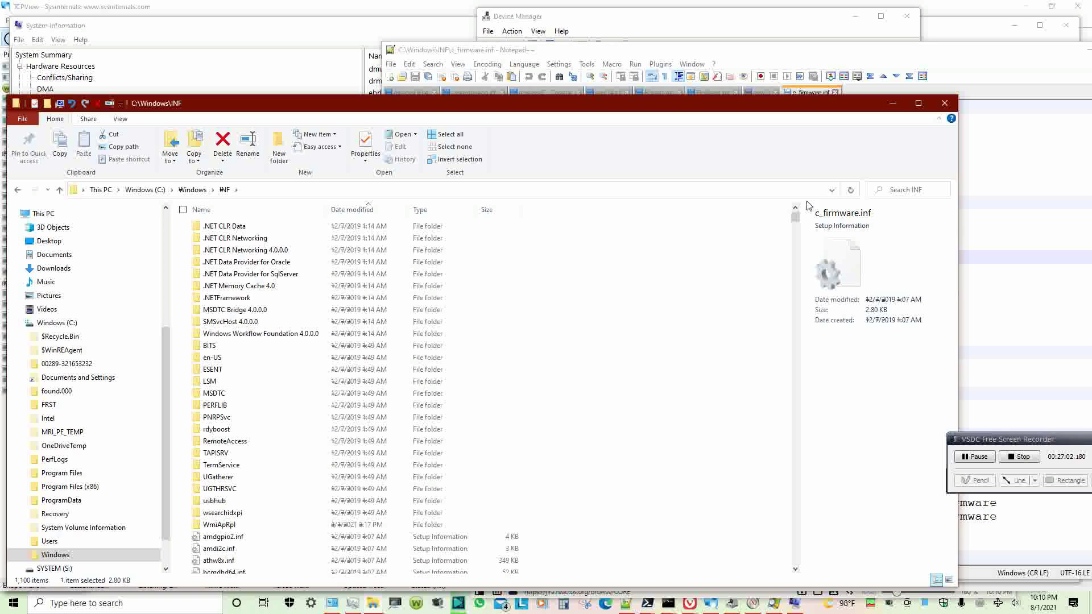
- Browse the modification dates down to the newest INF folder files and widen the Type column to show the full type names
{"action": "scroll", "coordinate": [441, 335], "scroll_direction": "down", "scroll_amount": 6}
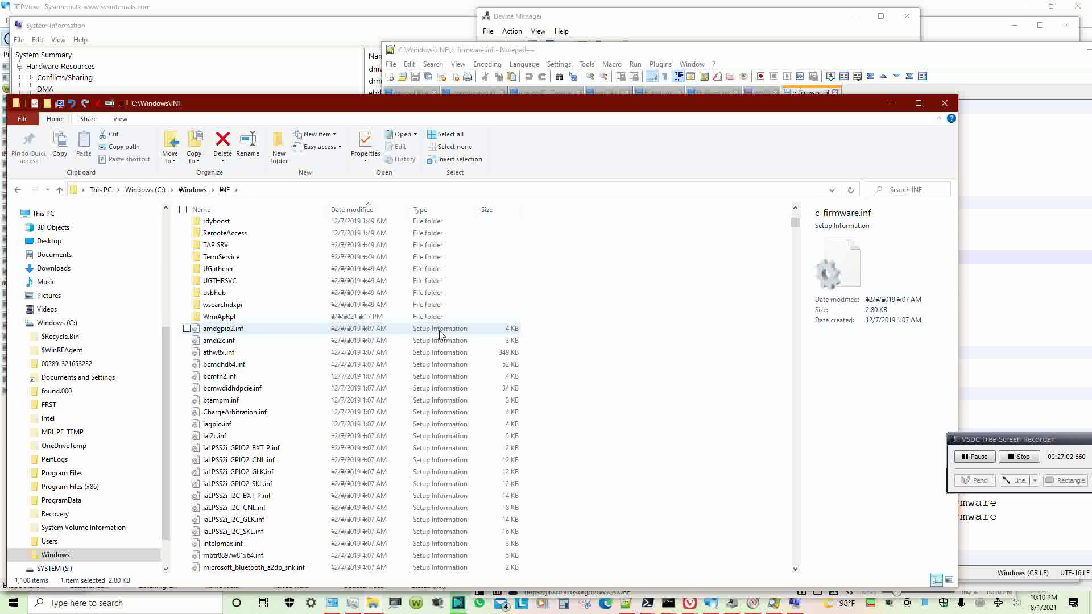
{"action": "scroll", "coordinate": [441, 336], "scroll_direction": "down", "scroll_amount": 20}
{"action": "scroll", "coordinate": [441, 334], "scroll_direction": "down", "scroll_amount": 20}
{"action": "scroll", "coordinate": [441, 329], "scroll_direction": "down", "scroll_amount": 20}
{"action": "scroll", "coordinate": [441, 329], "scroll_direction": "down", "scroll_amount": 20}
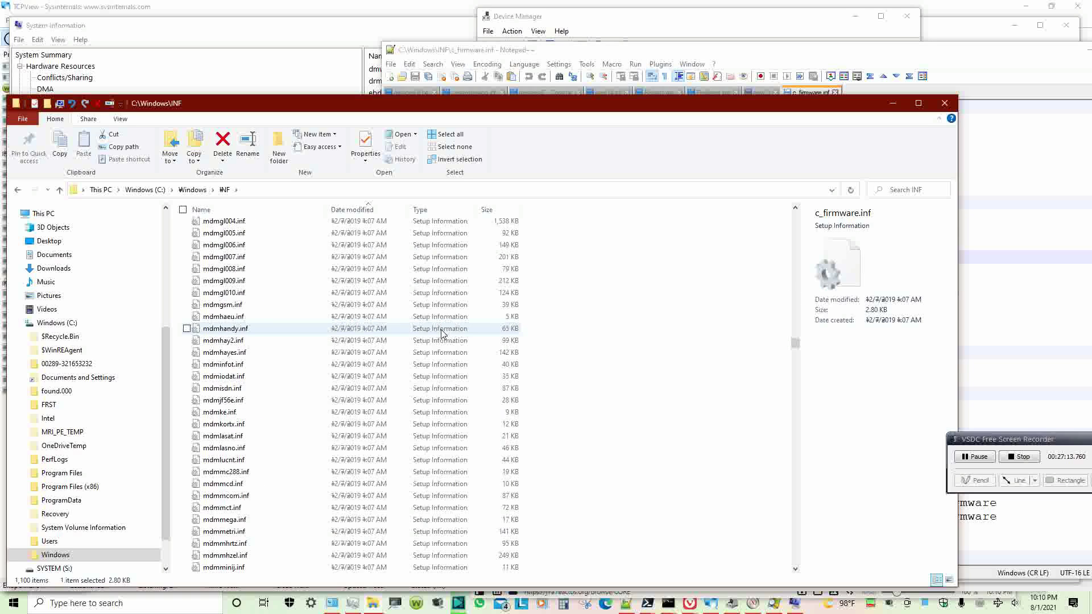
{"action": "left_click_drag", "start_coordinate": [795, 345], "coordinate": [795, 566]}
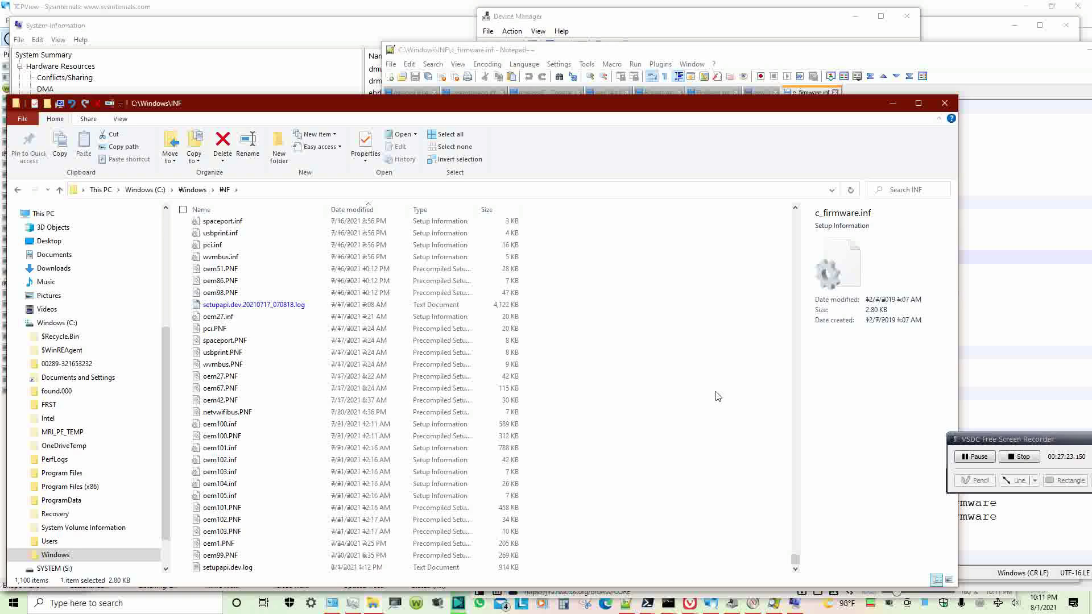
{"action": "left_click_drag", "start_coordinate": [500, 213], "coordinate": [572, 214]}
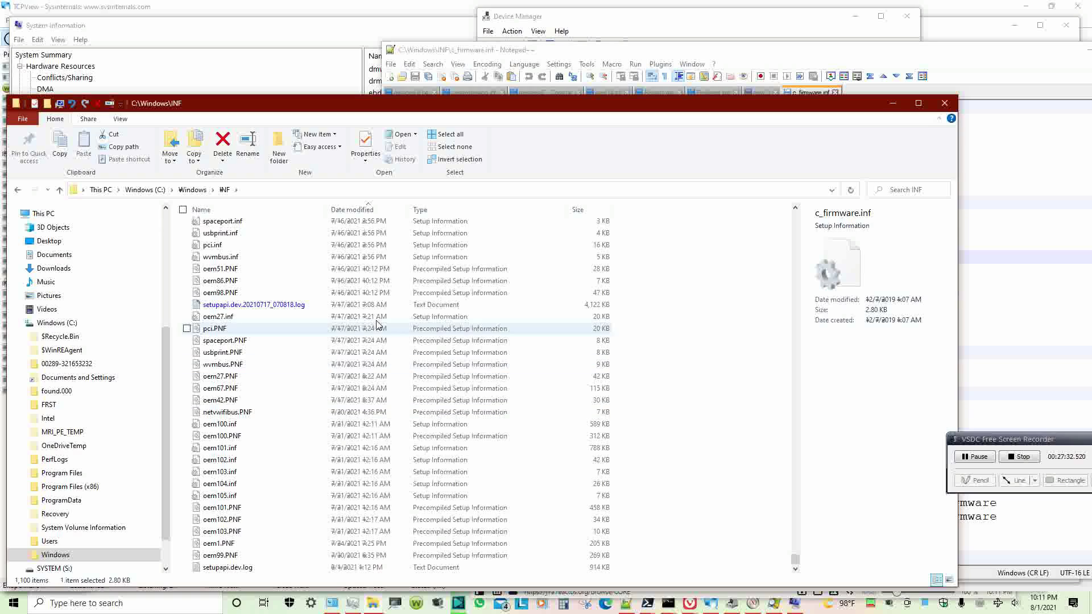
- Open setupapi.dev.20210717_070818.log in Notepad++ and move the editor window so the log lines are fully readable
{"action": "left_click", "coordinate": [331, 305]}
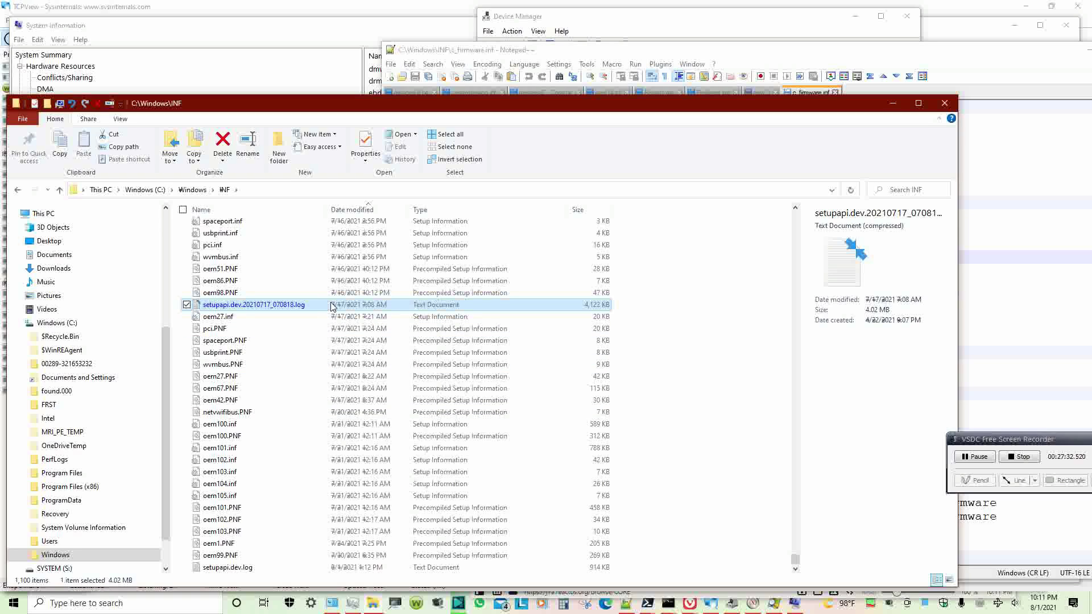
{"action": "right_click", "coordinate": [331, 304]}
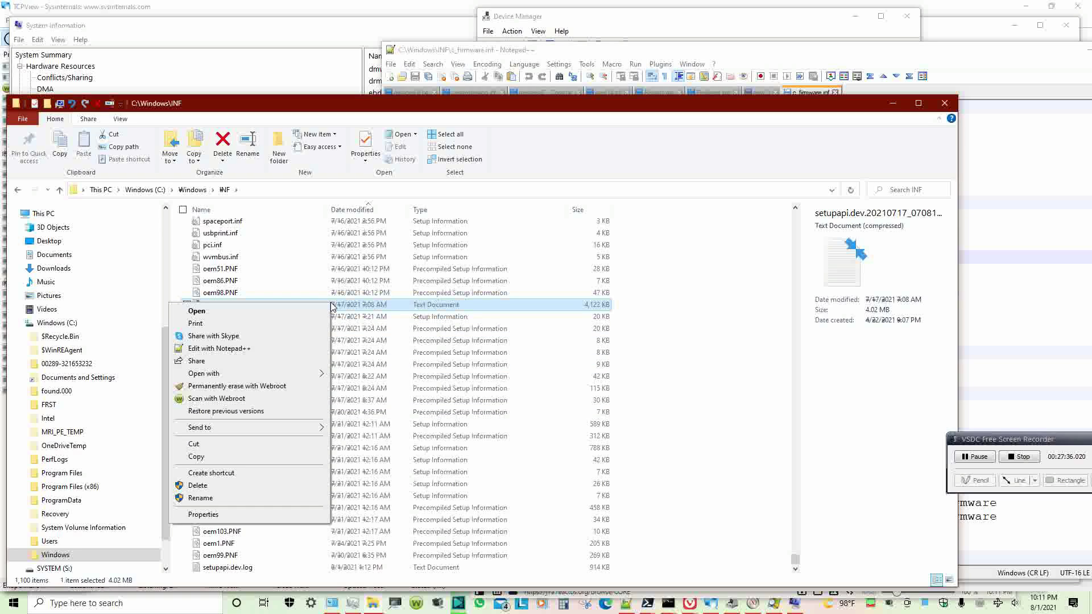
{"action": "left_click", "coordinate": [219, 348]}
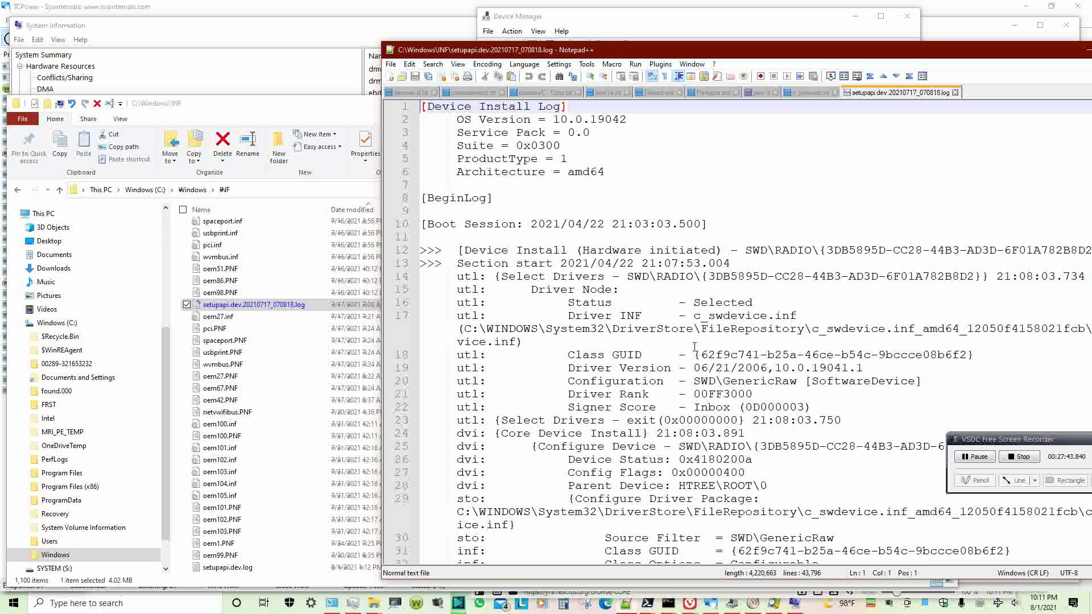
{"action": "left_click_drag", "start_coordinate": [997, 54], "coordinate": [775, 40]}
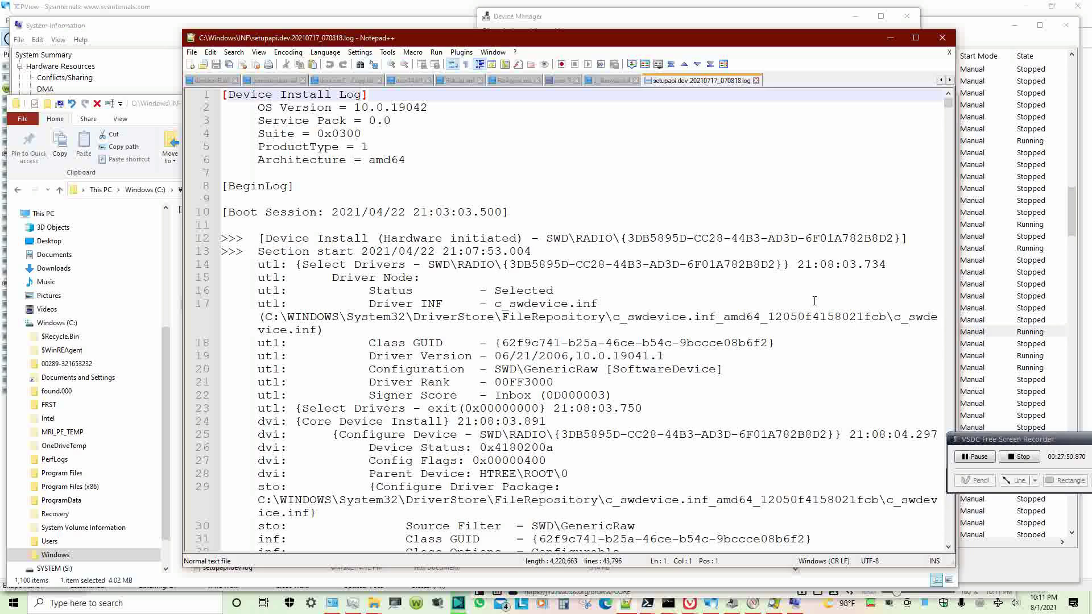
- Read the first device install and driver package import sections of the log, return to its start, and uncover the INF file list
{"action": "scroll", "coordinate": [814, 300], "scroll_direction": "down", "scroll_amount": 4}
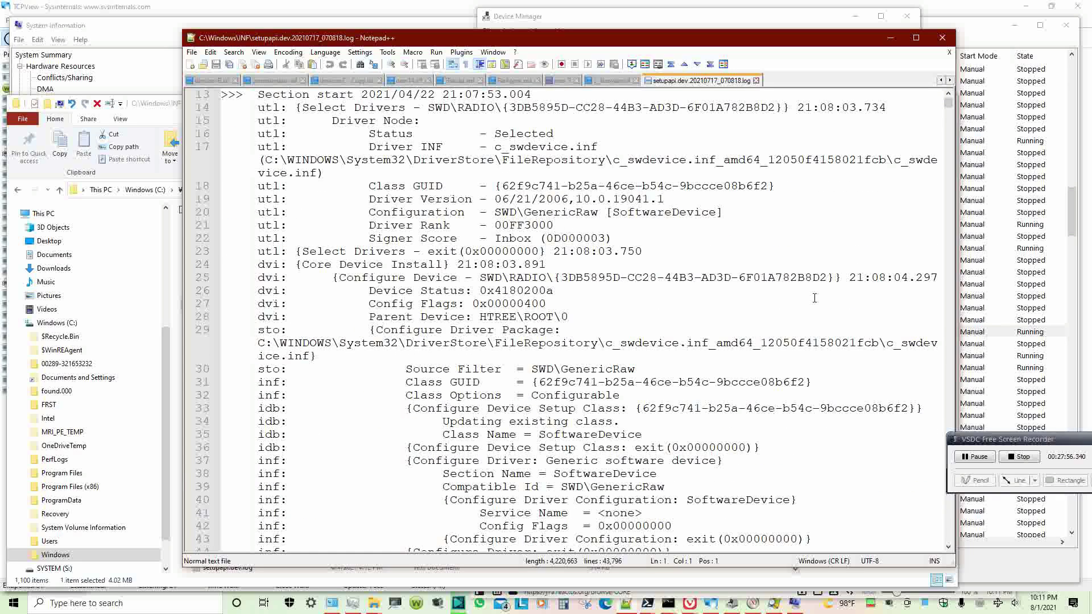
{"action": "scroll", "coordinate": [814, 298], "scroll_direction": "down", "scroll_amount": 1}
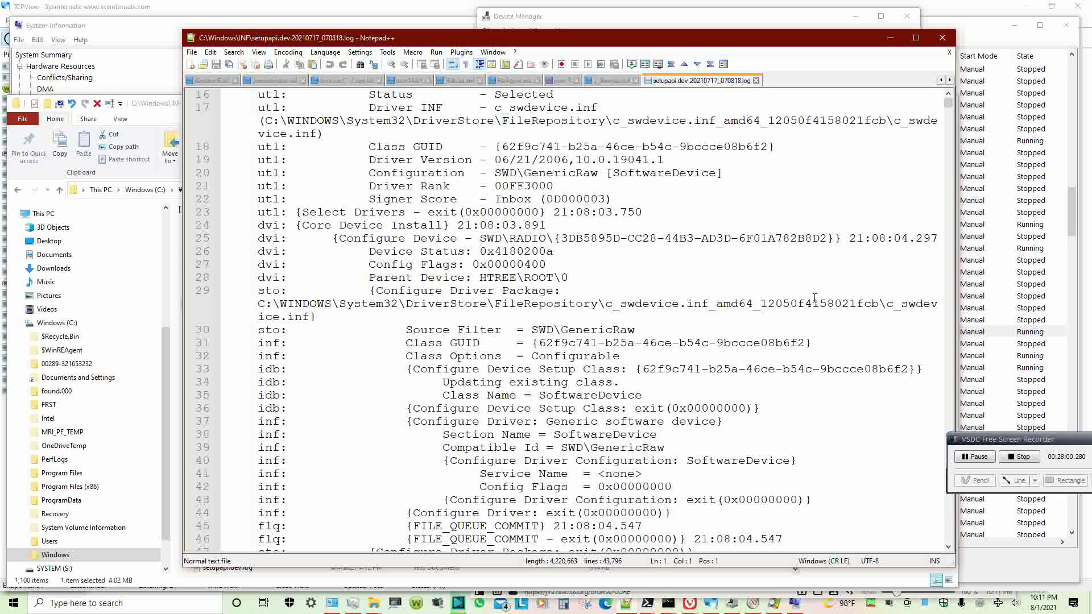
{"action": "scroll", "coordinate": [814, 297], "scroll_direction": "down", "scroll_amount": 7}
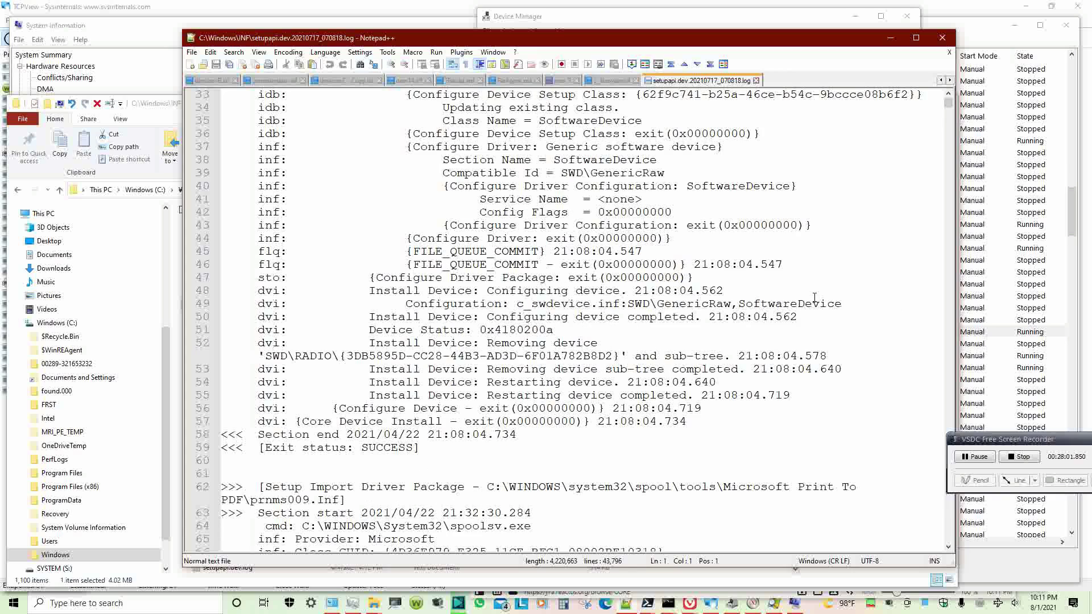
{"action": "scroll", "coordinate": [815, 298], "scroll_direction": "down", "scroll_amount": 3}
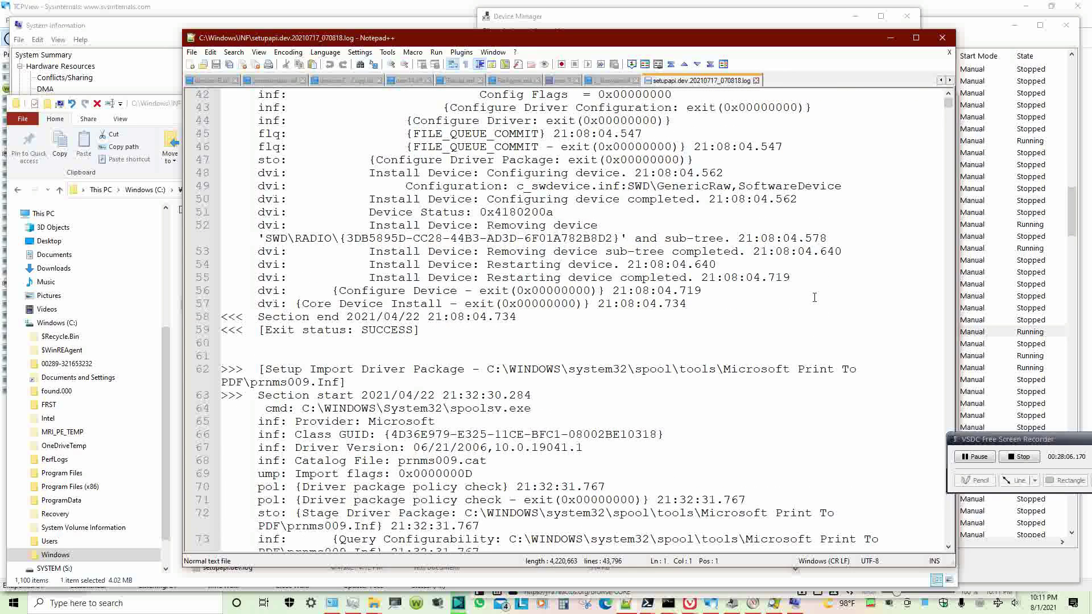
{"action": "scroll", "coordinate": [814, 298], "scroll_direction": "down", "scroll_amount": 1}
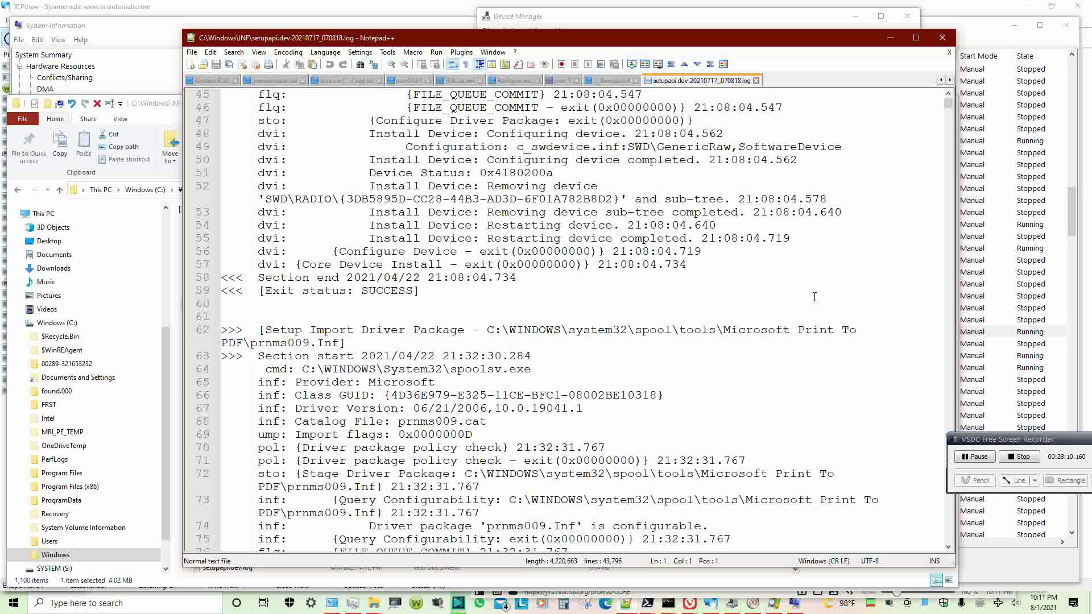
{"action": "scroll", "coordinate": [814, 296], "scroll_direction": "up", "scroll_amount": 15}
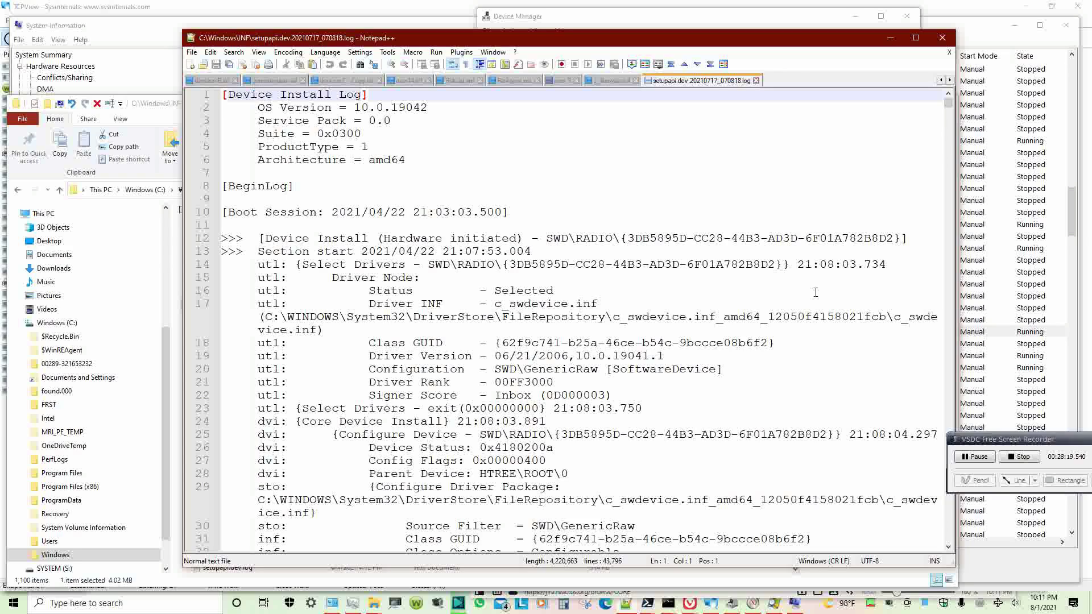
{"action": "left_click_drag", "start_coordinate": [441, 40], "coordinate": [586, 41]}
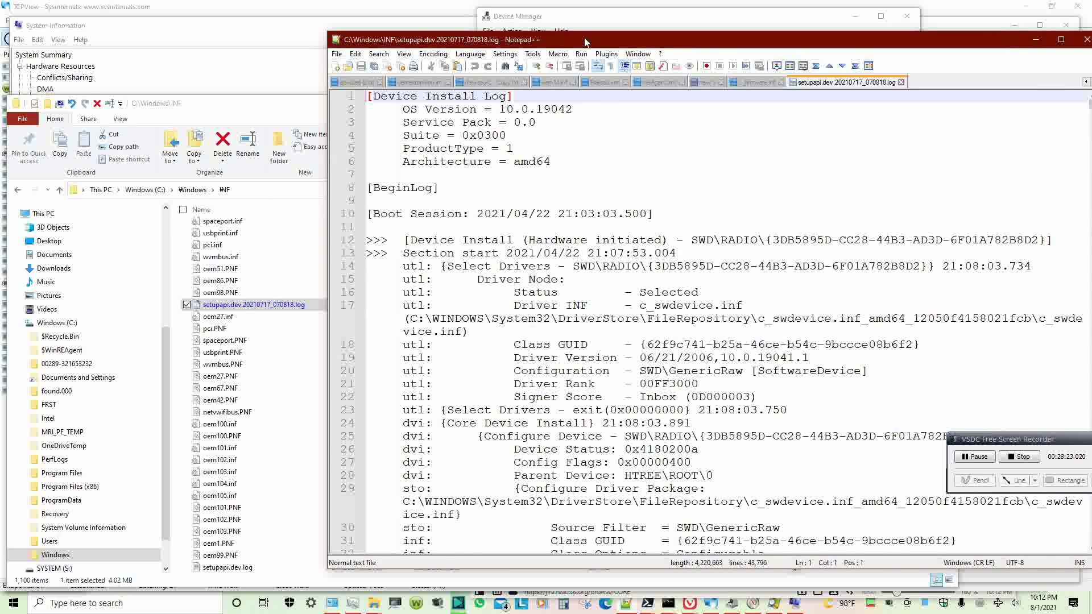